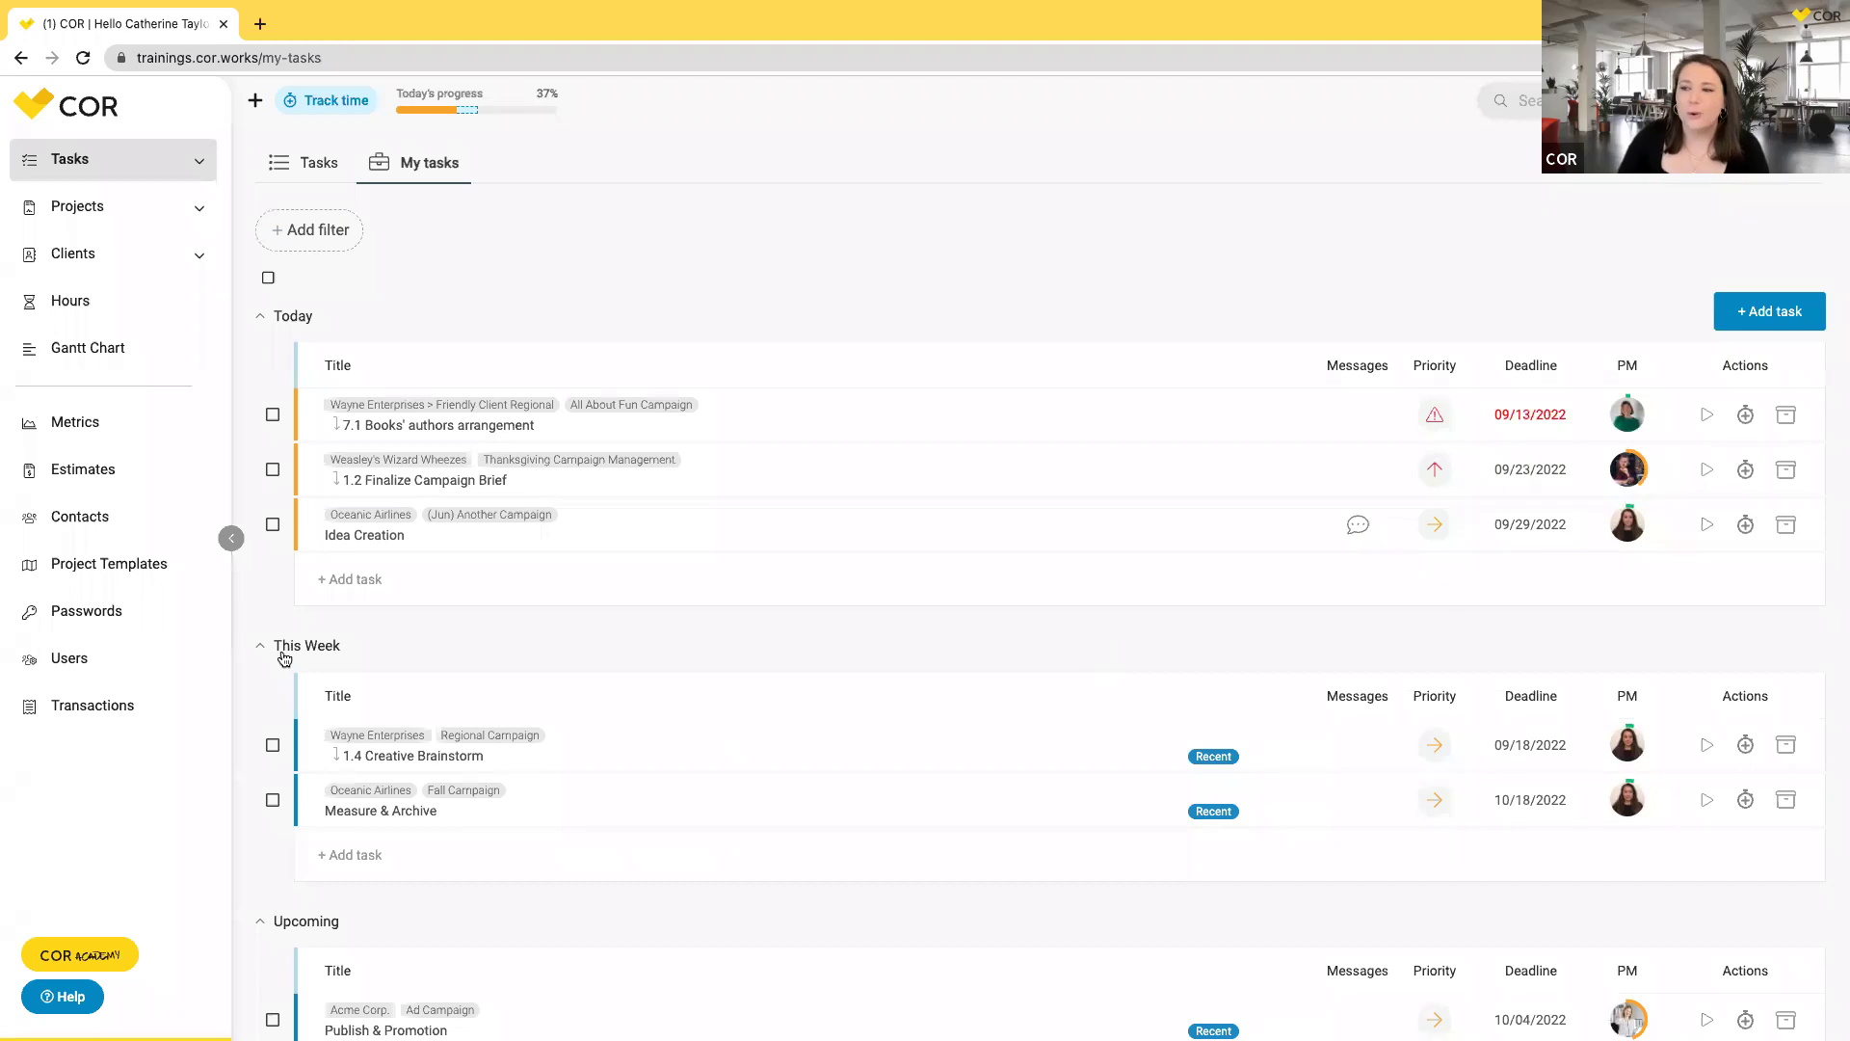
Review the first listed user's role, access permissions and employee information, and exit the profile without saving.
left_click(61, 658)
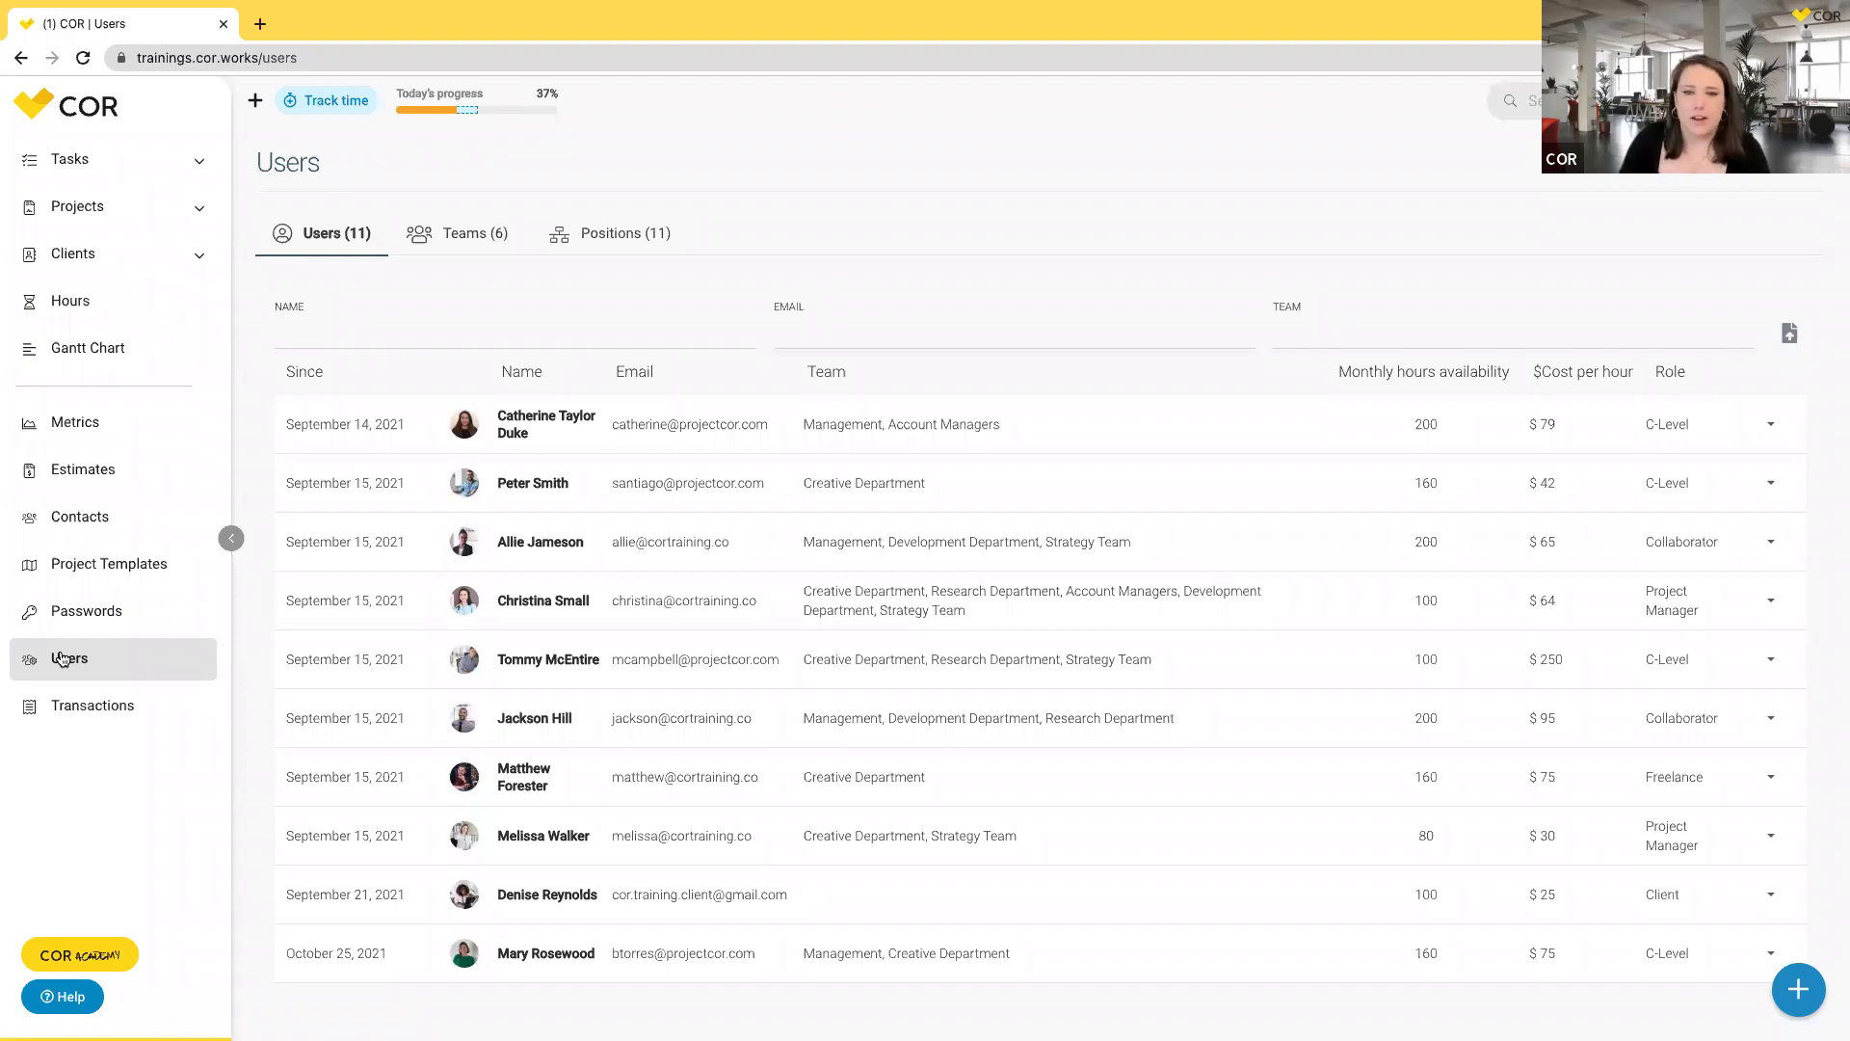
left_click(509, 431)
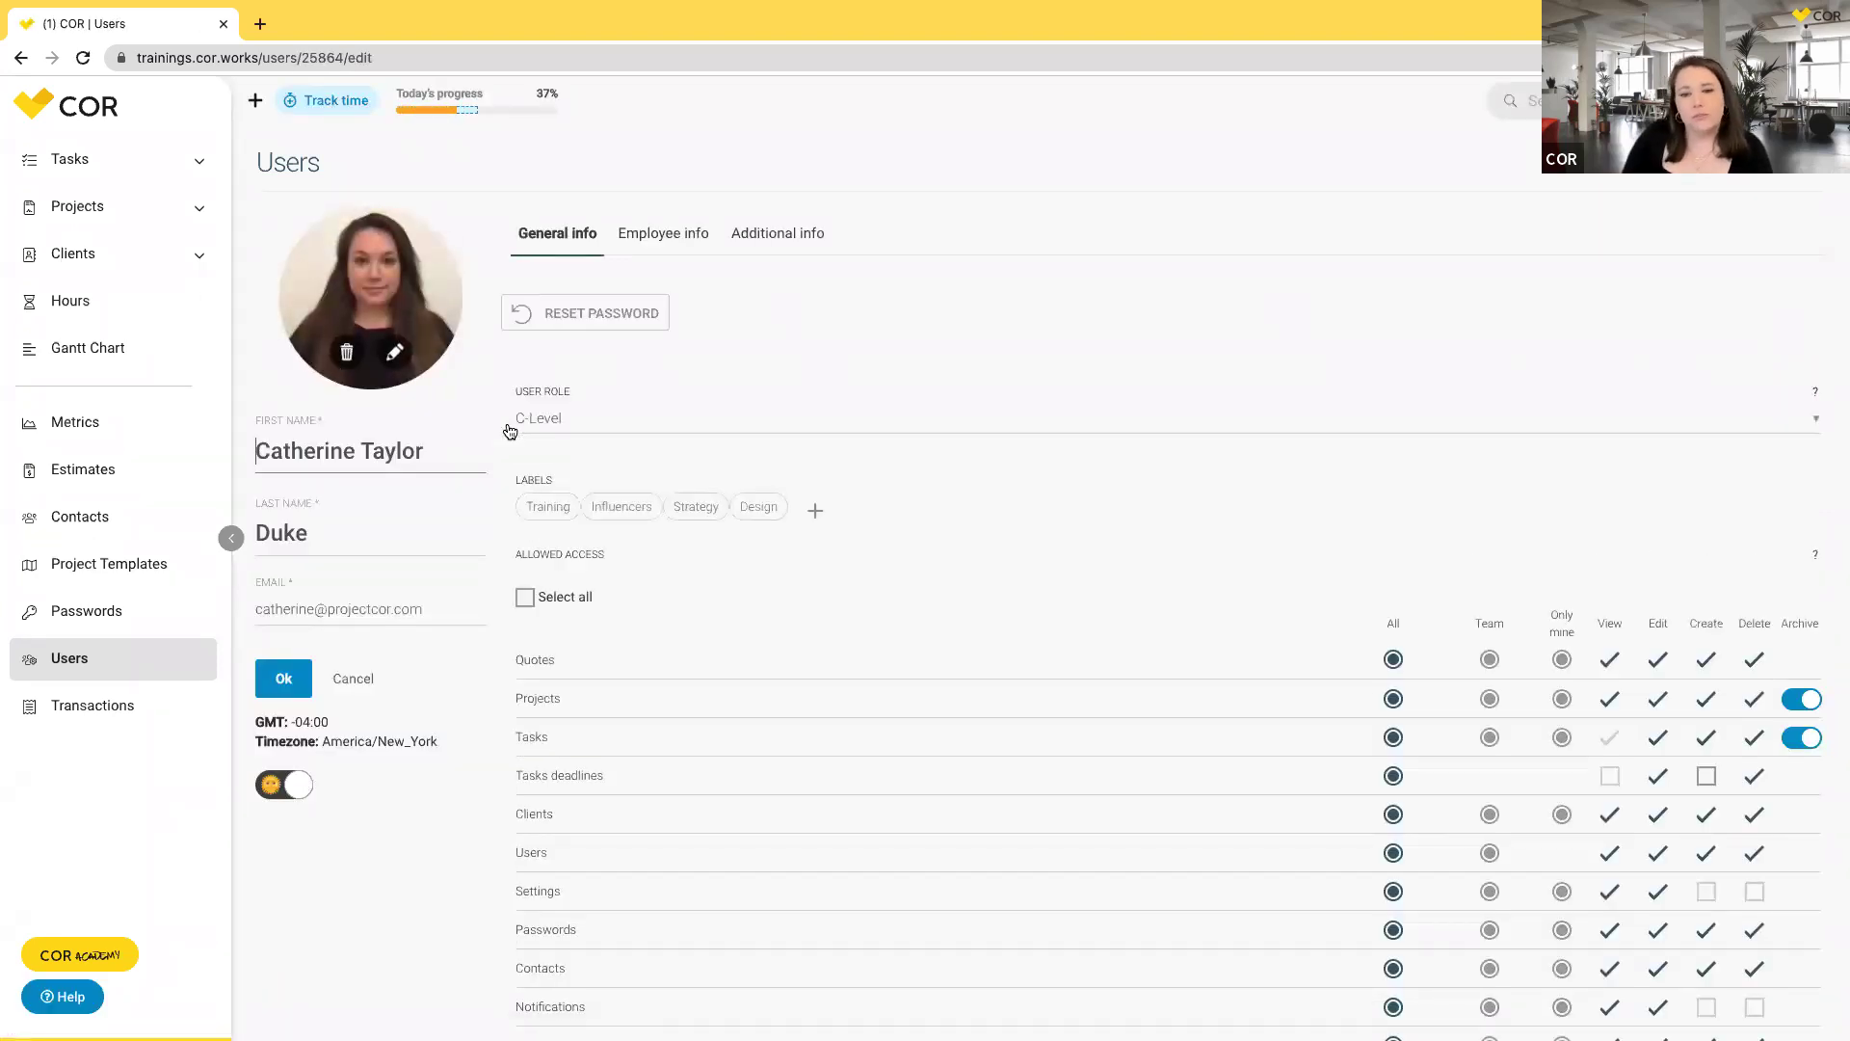
scroll(976, 633, "down", 2)
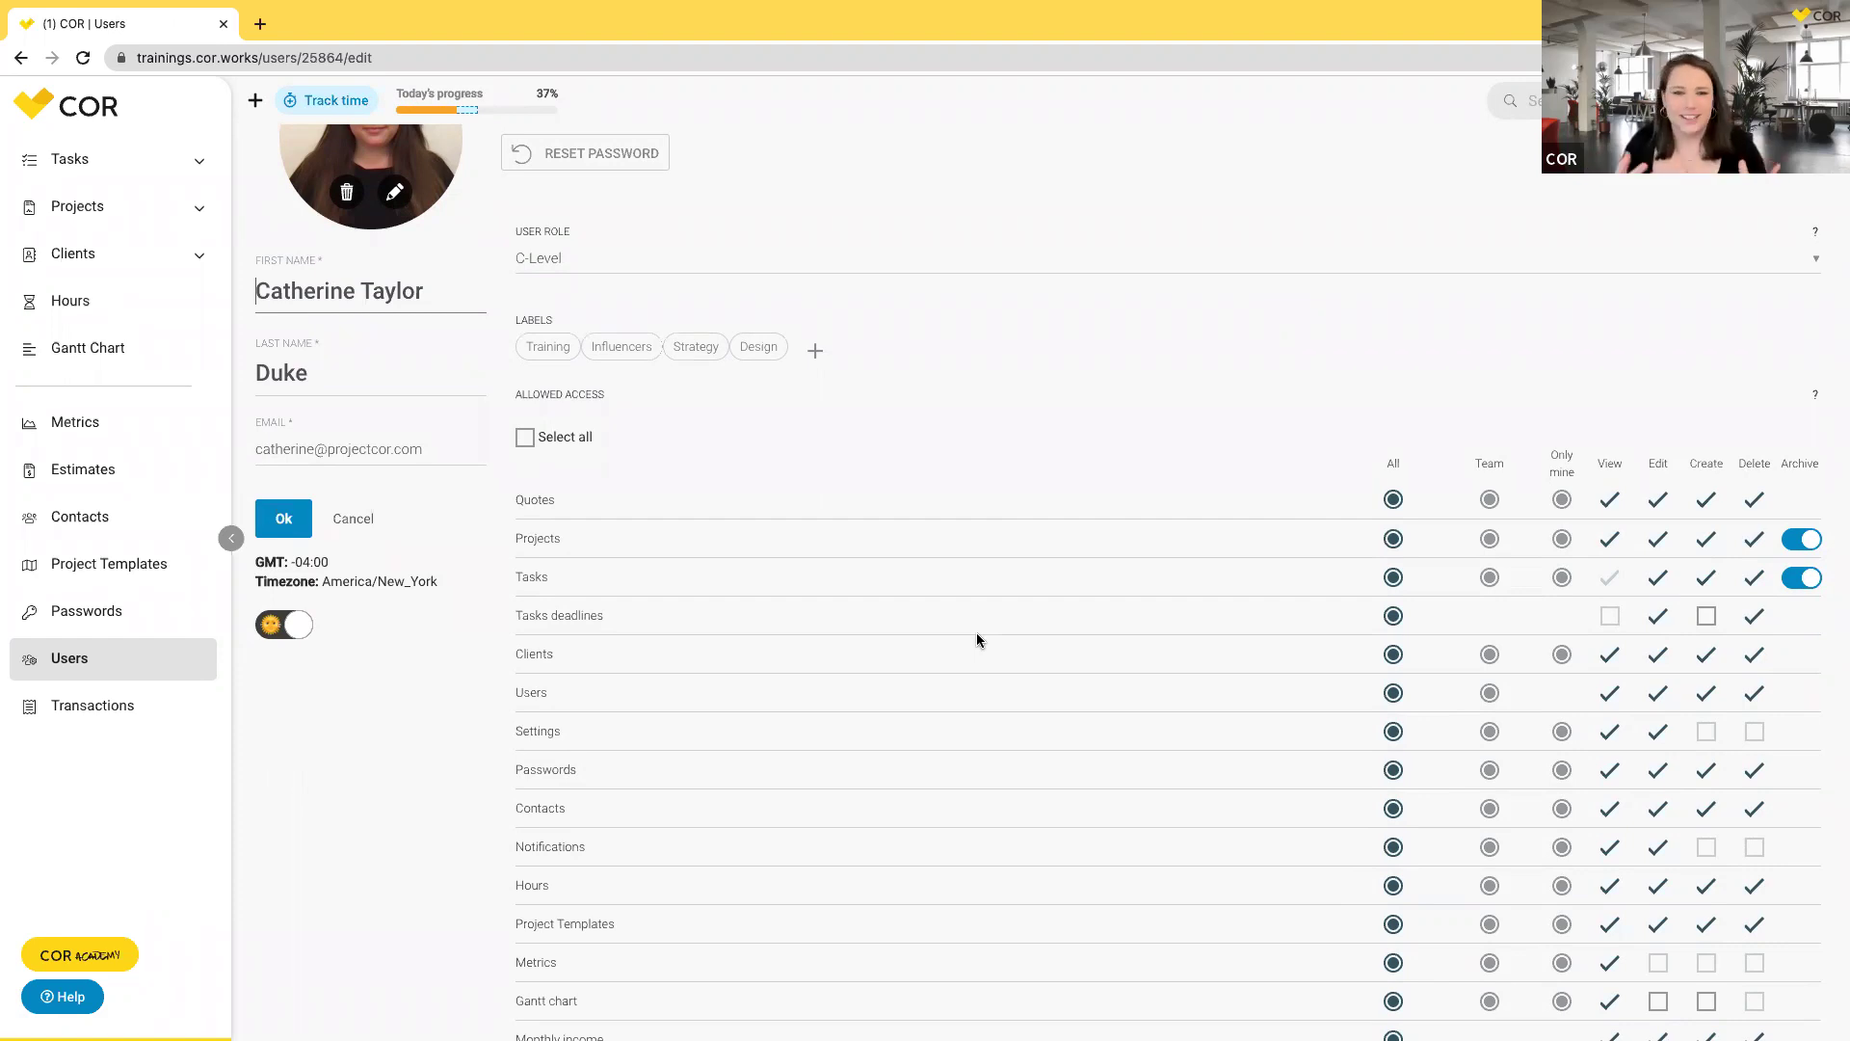
scroll(977, 635, "up", 2)
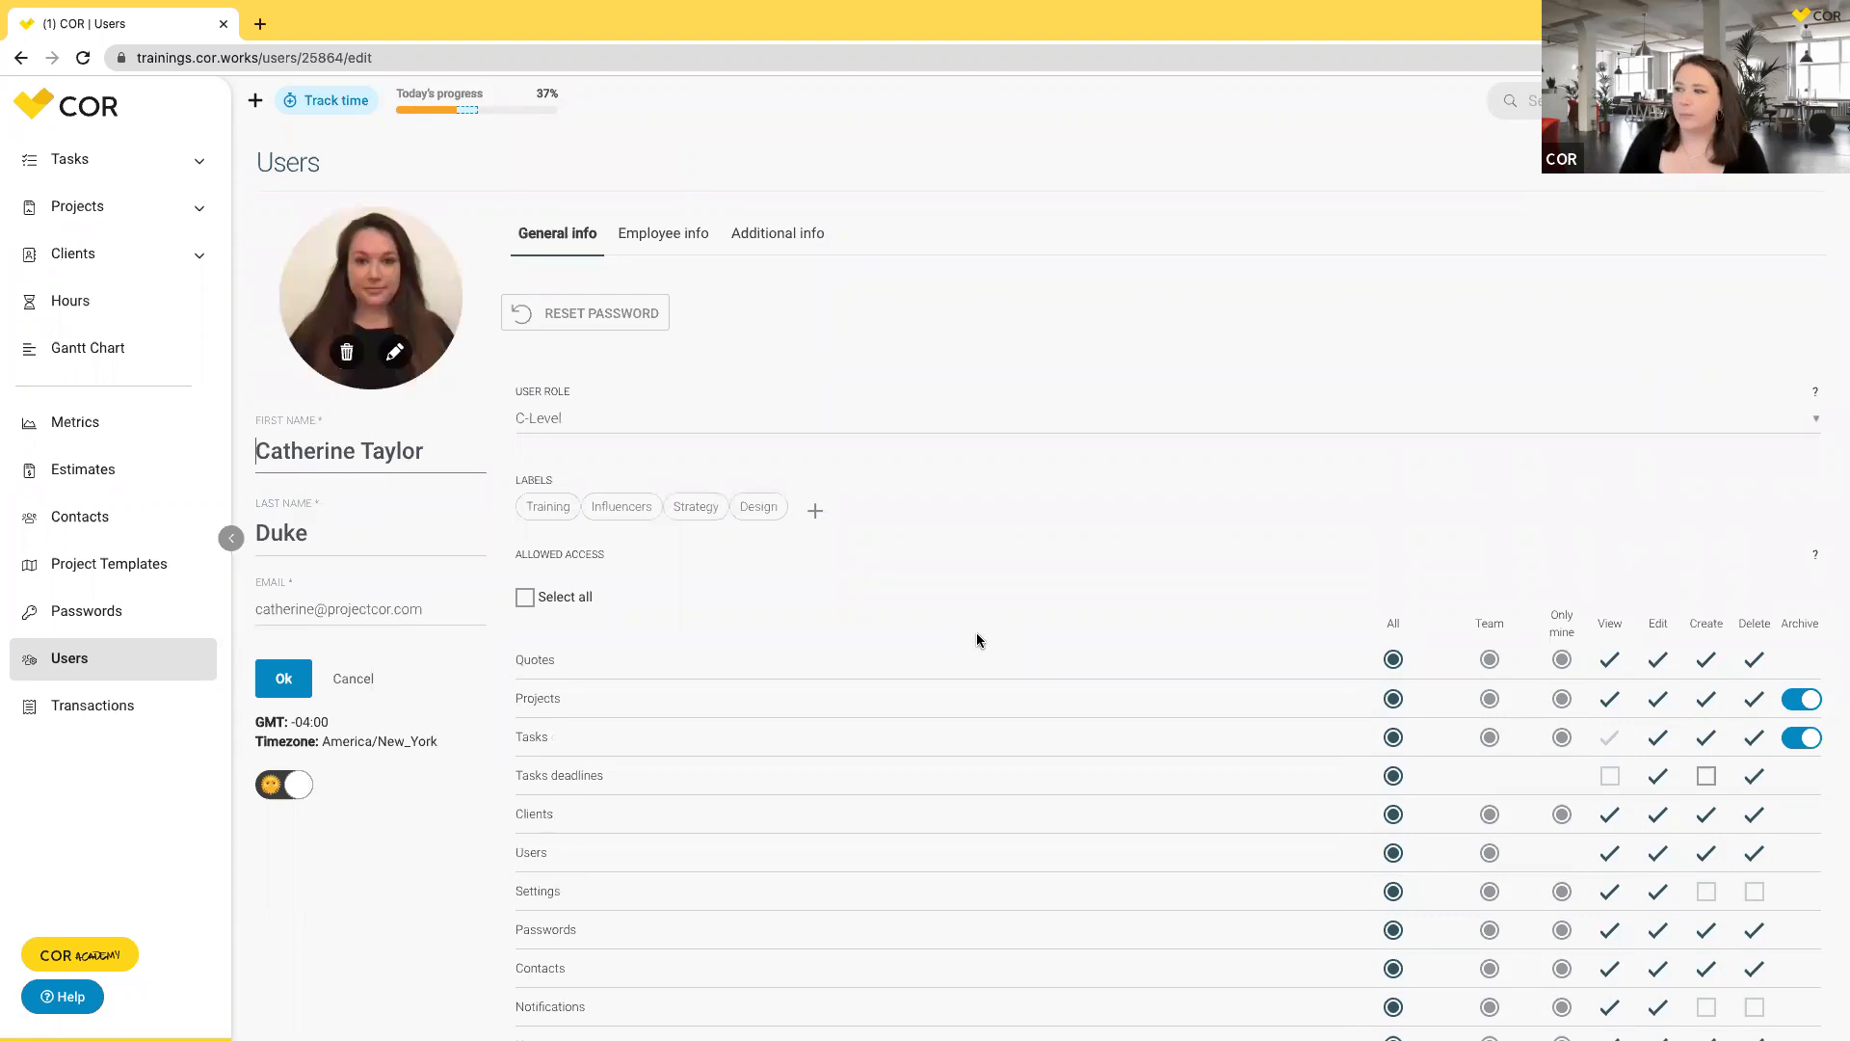
left_click(637, 435)
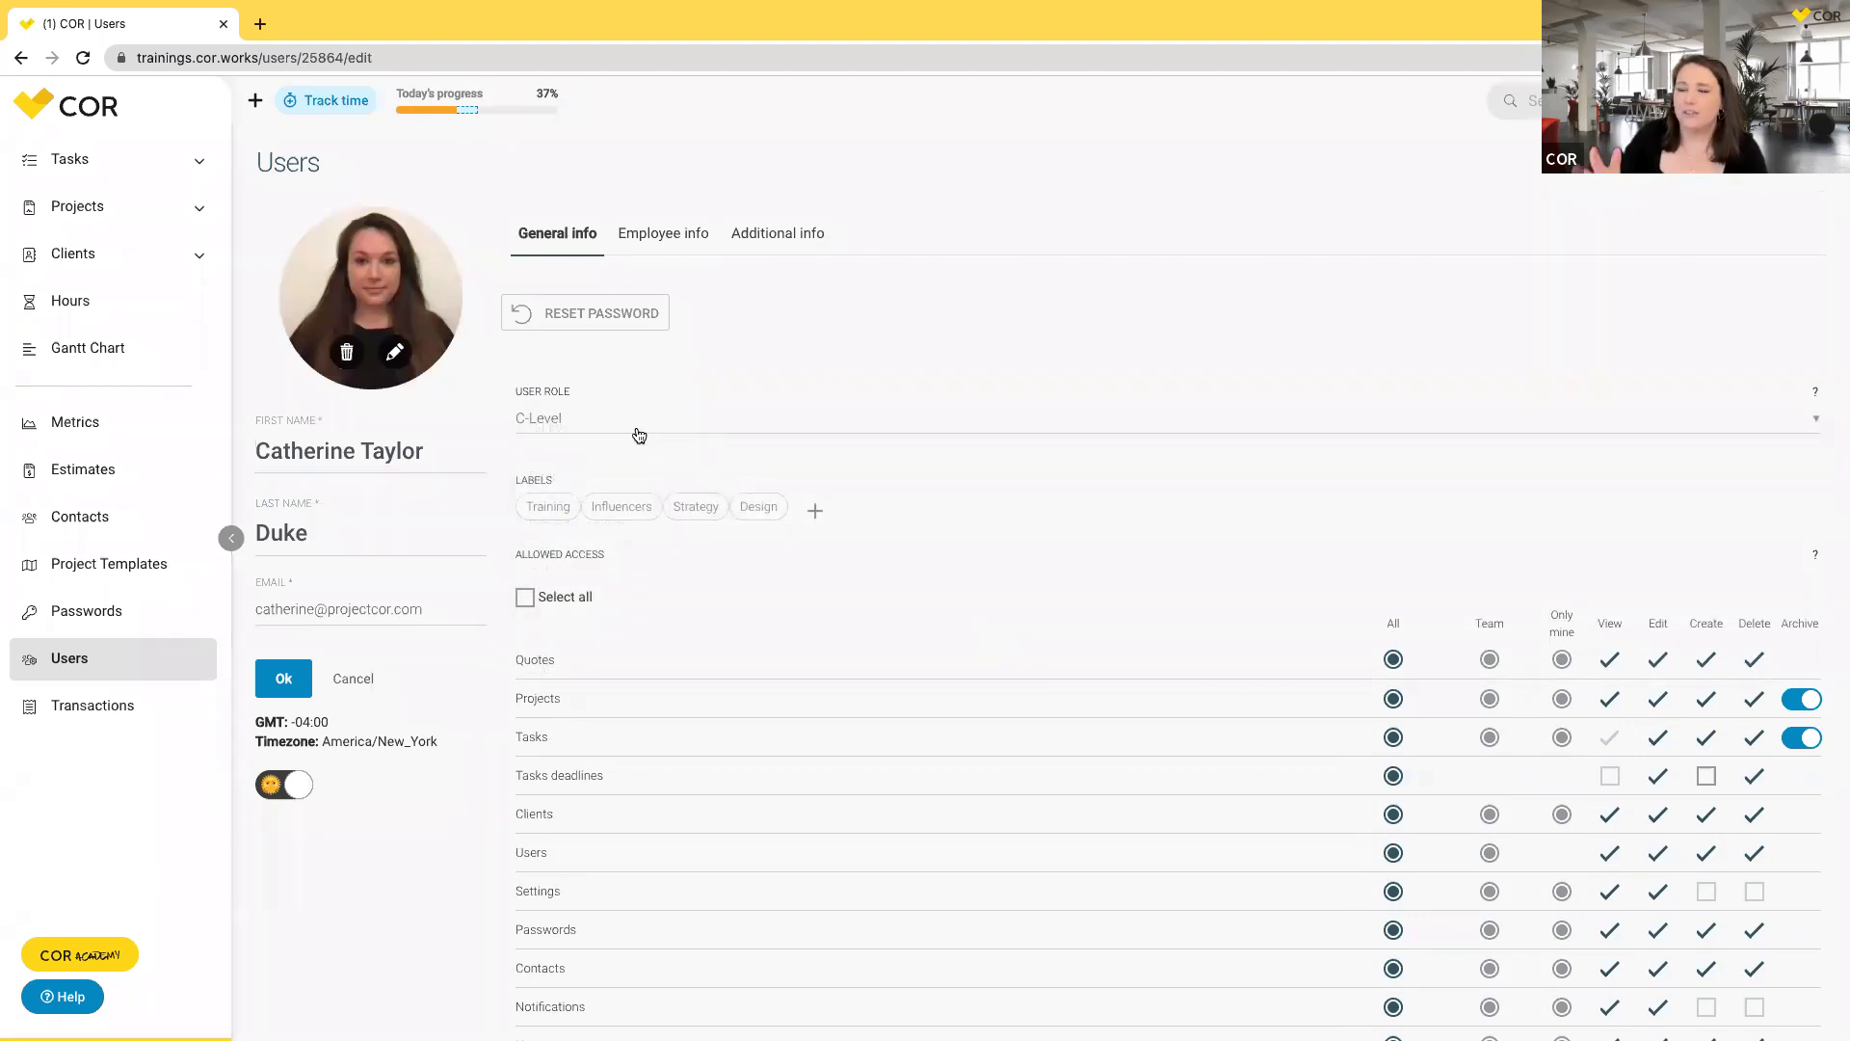
left_click(654, 238)
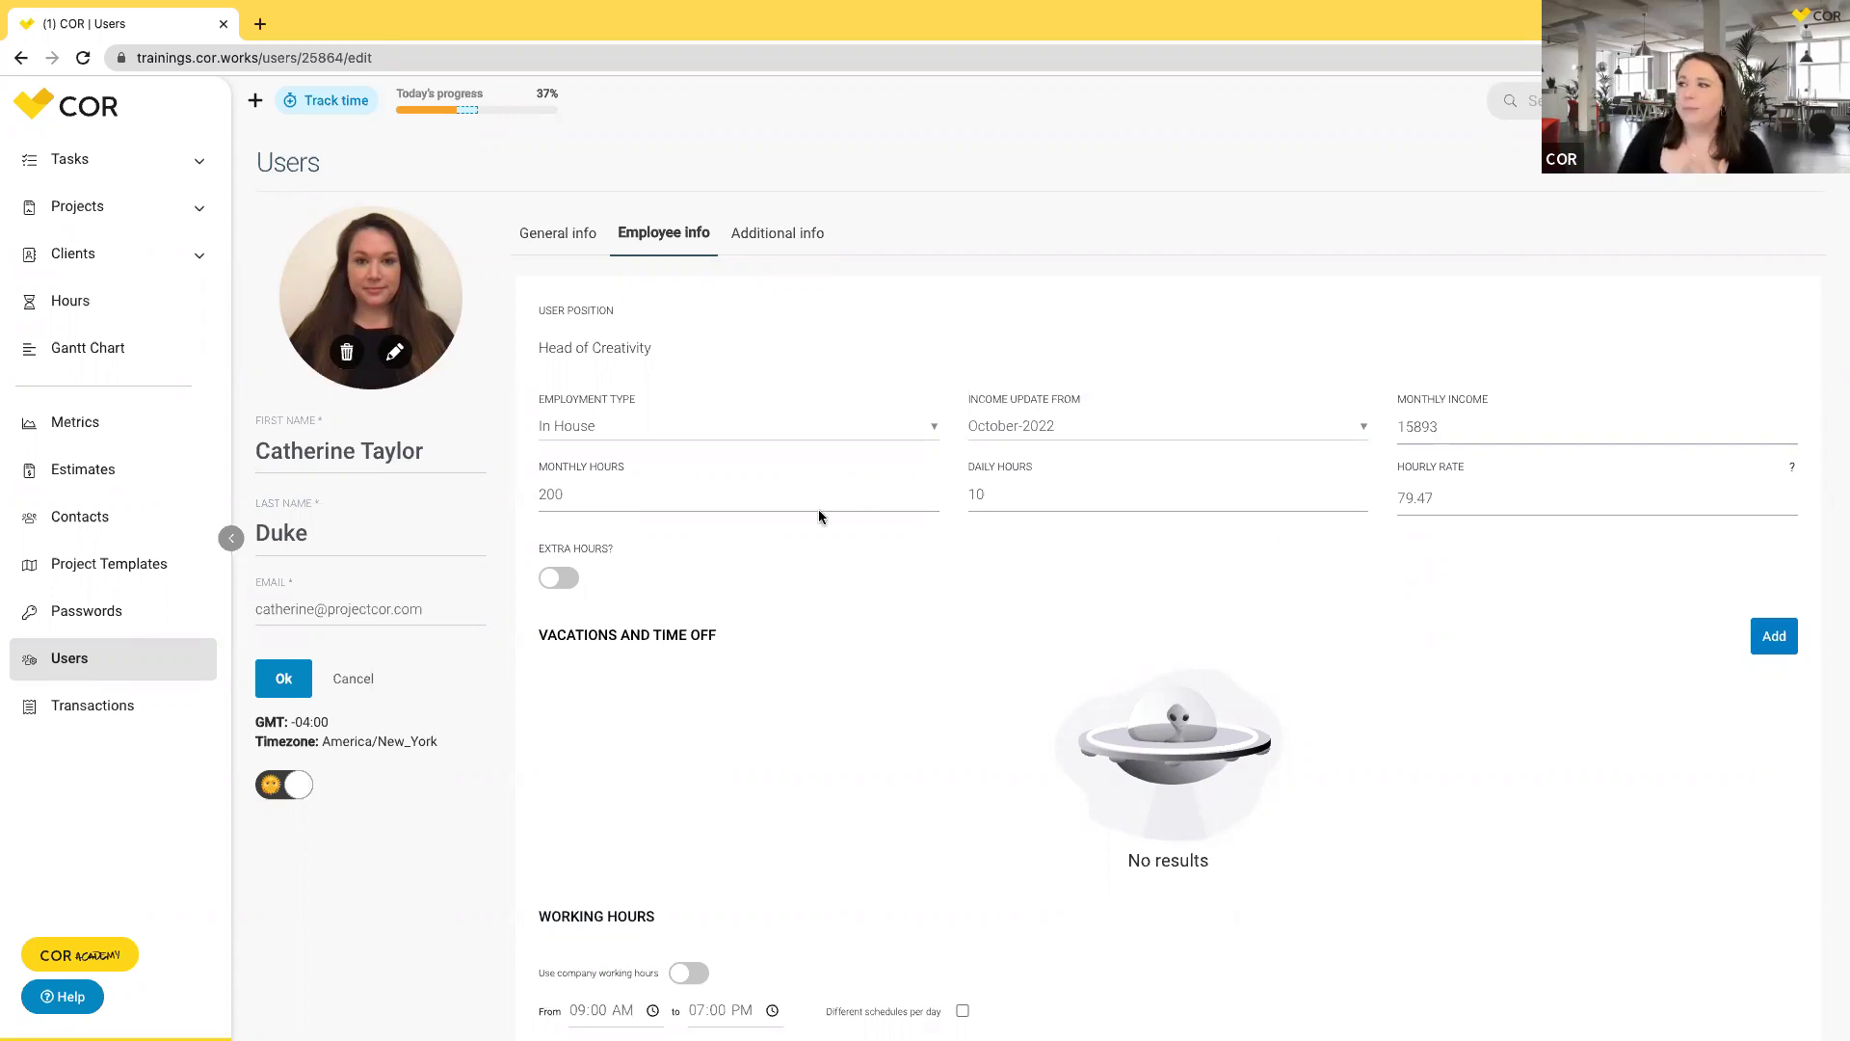
left_click(353, 677)
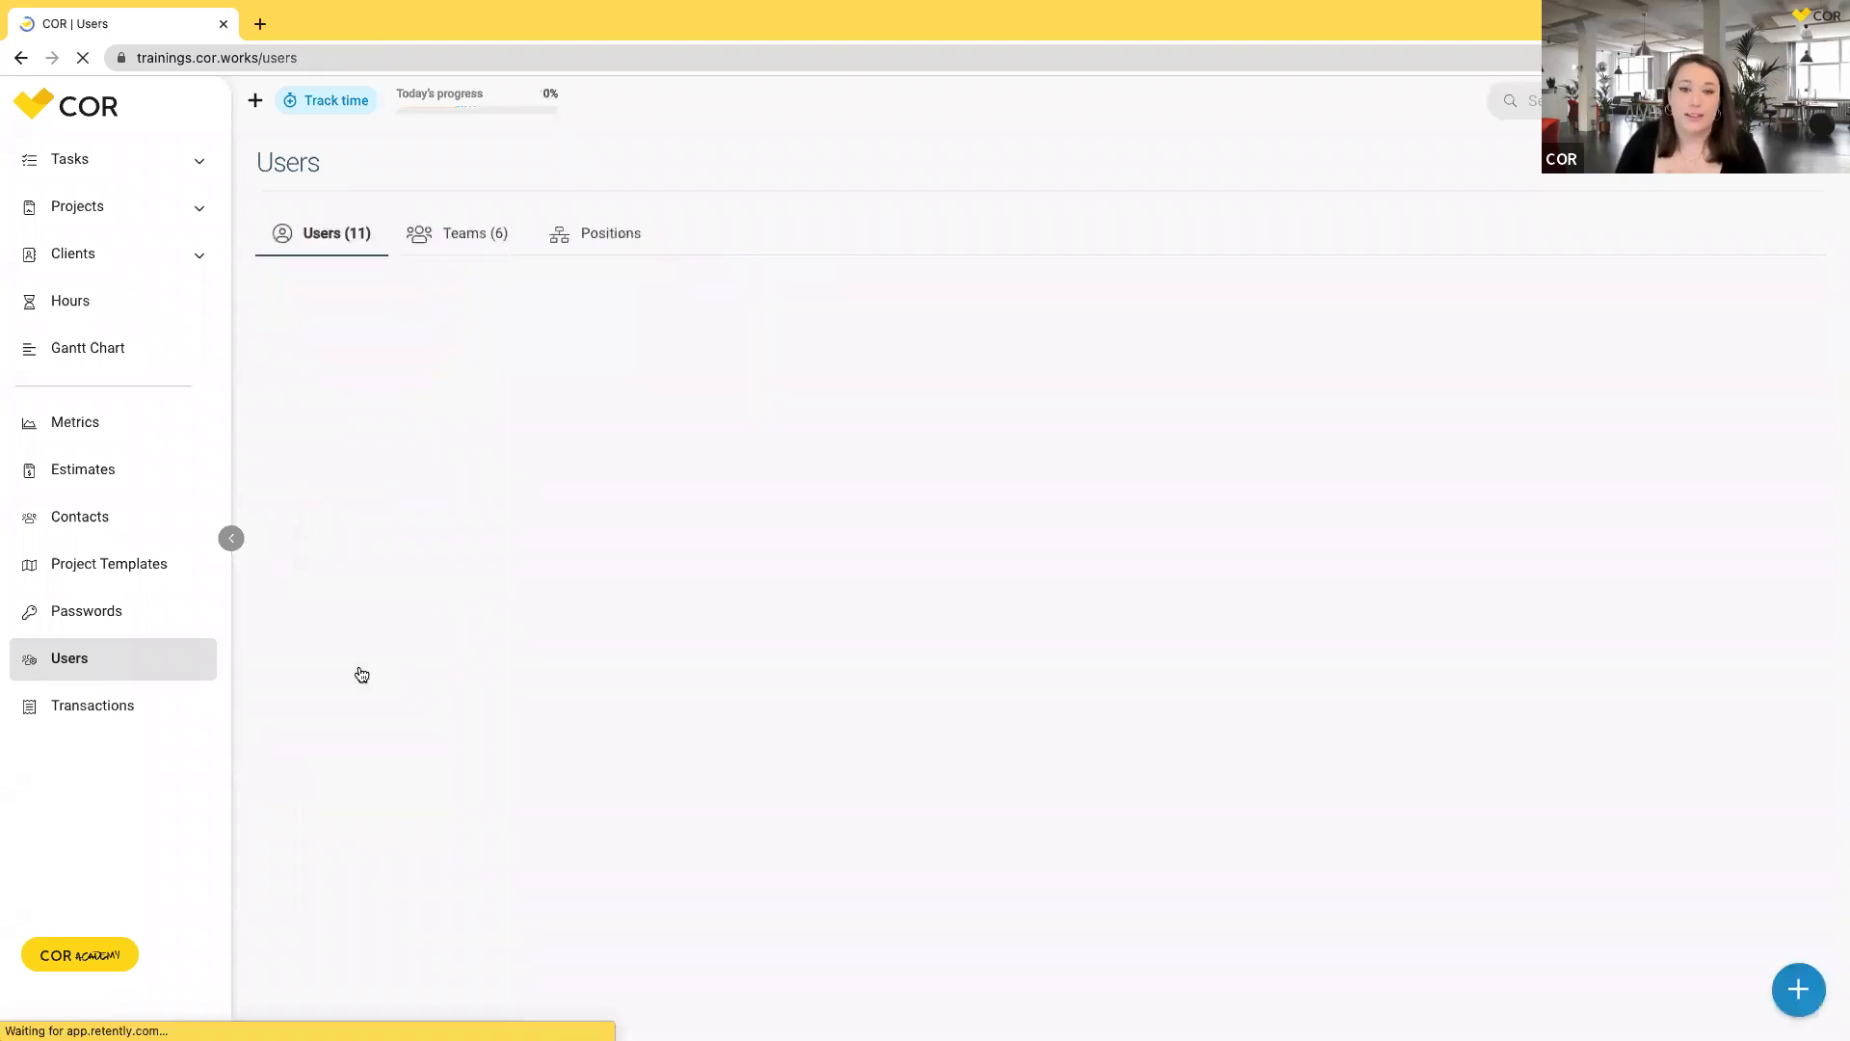
Review the position rates in the Development and Creativity areas, and view the list of teams.
left_click(618, 241)
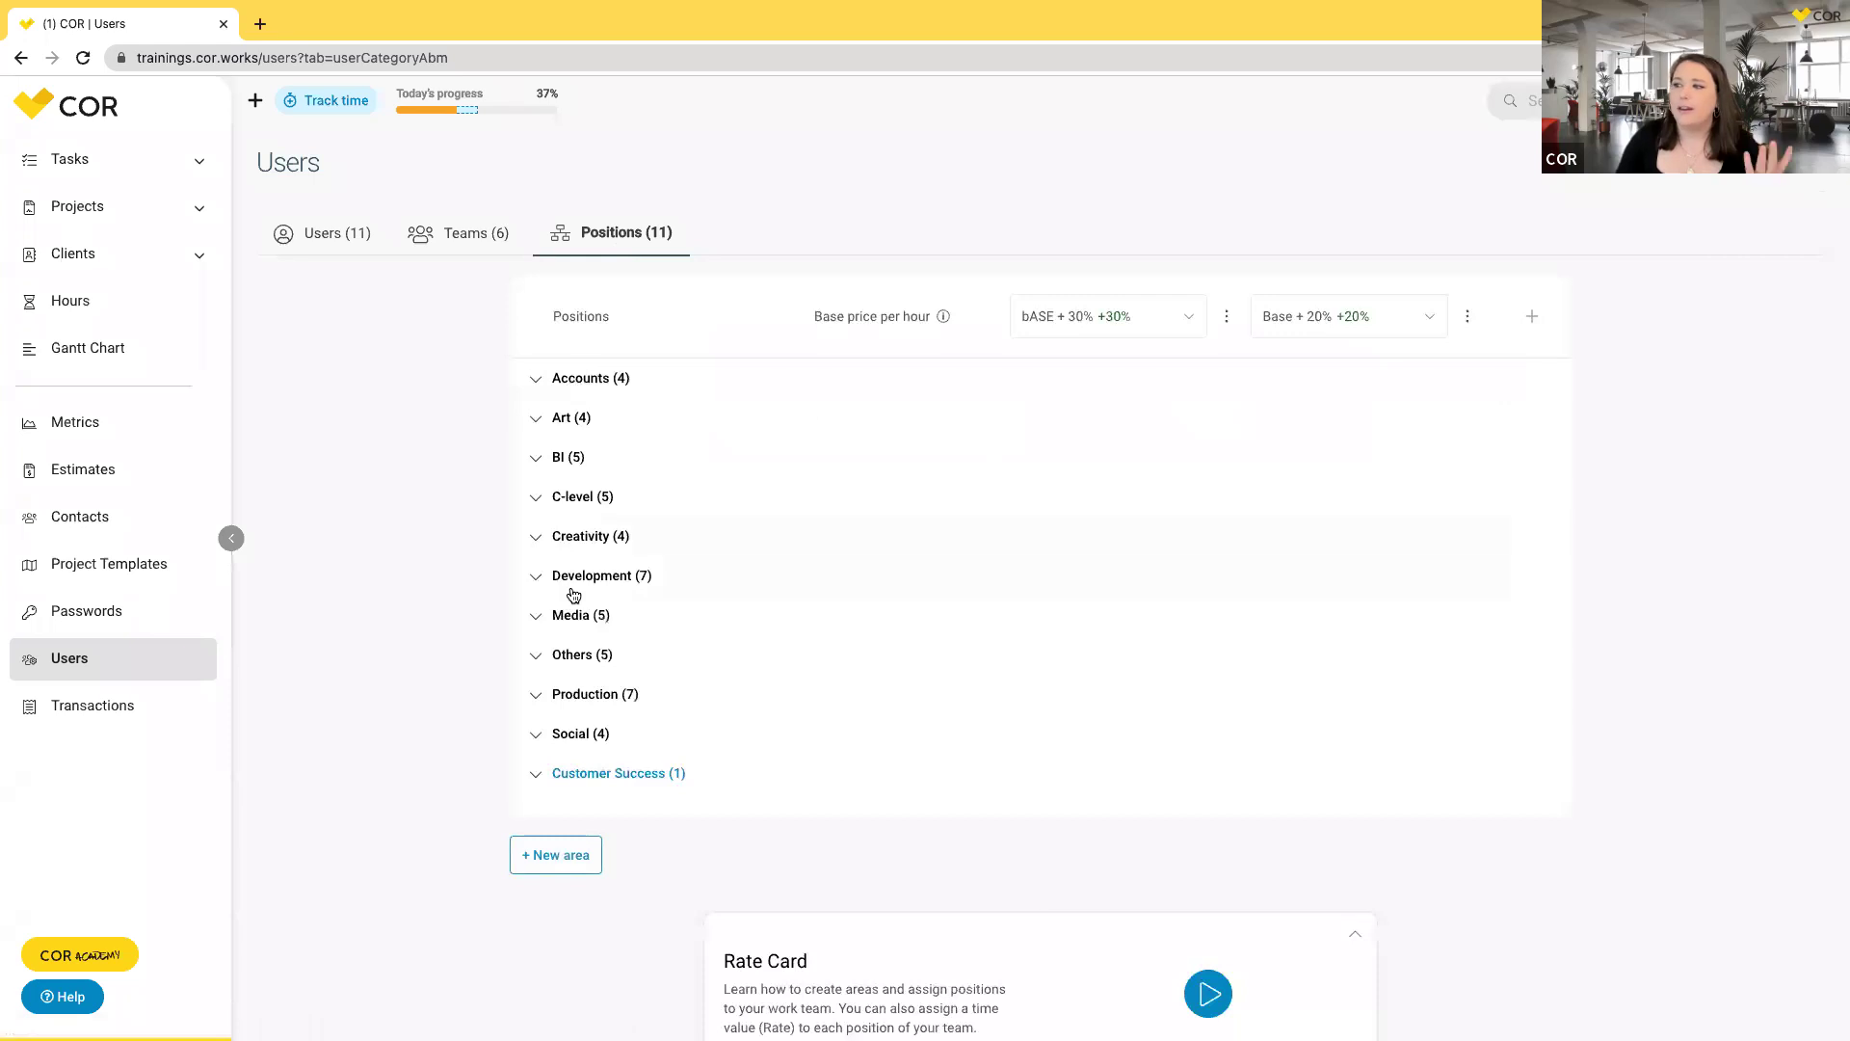
left_click(602, 575)
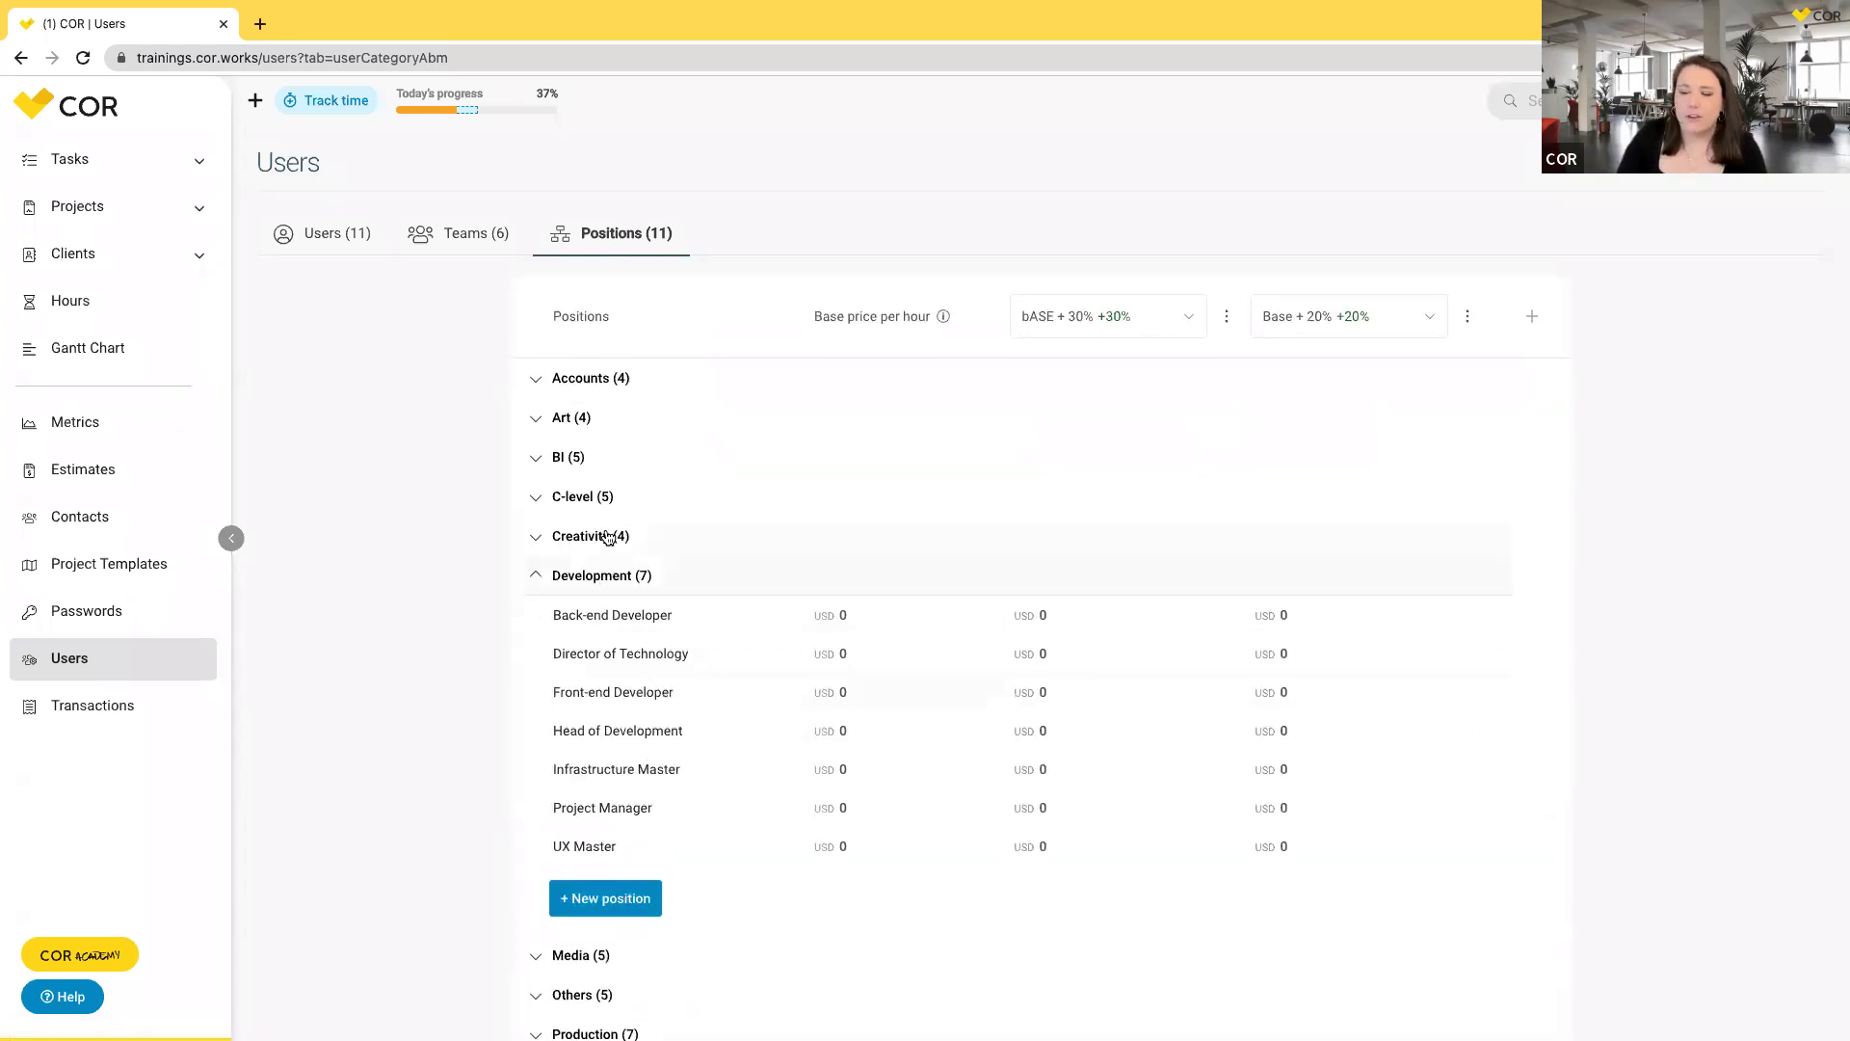
left_click(608, 538)
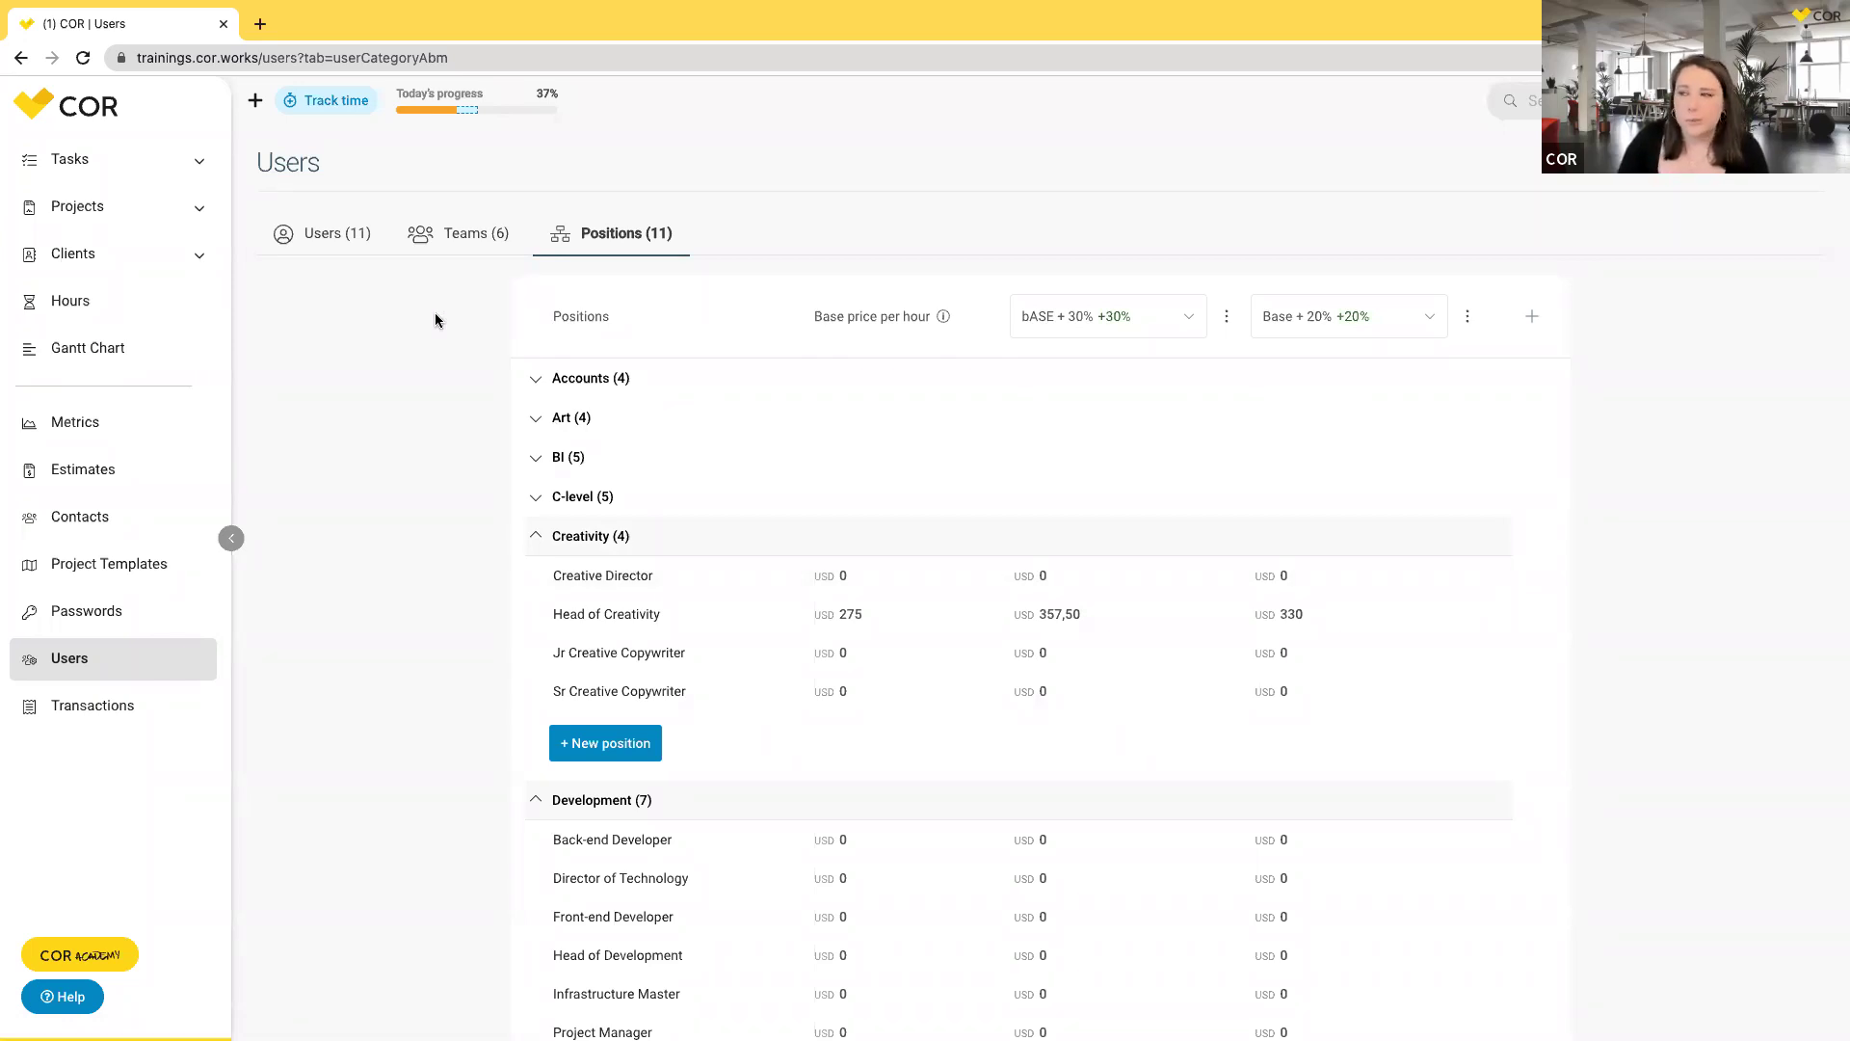
left_click(458, 230)
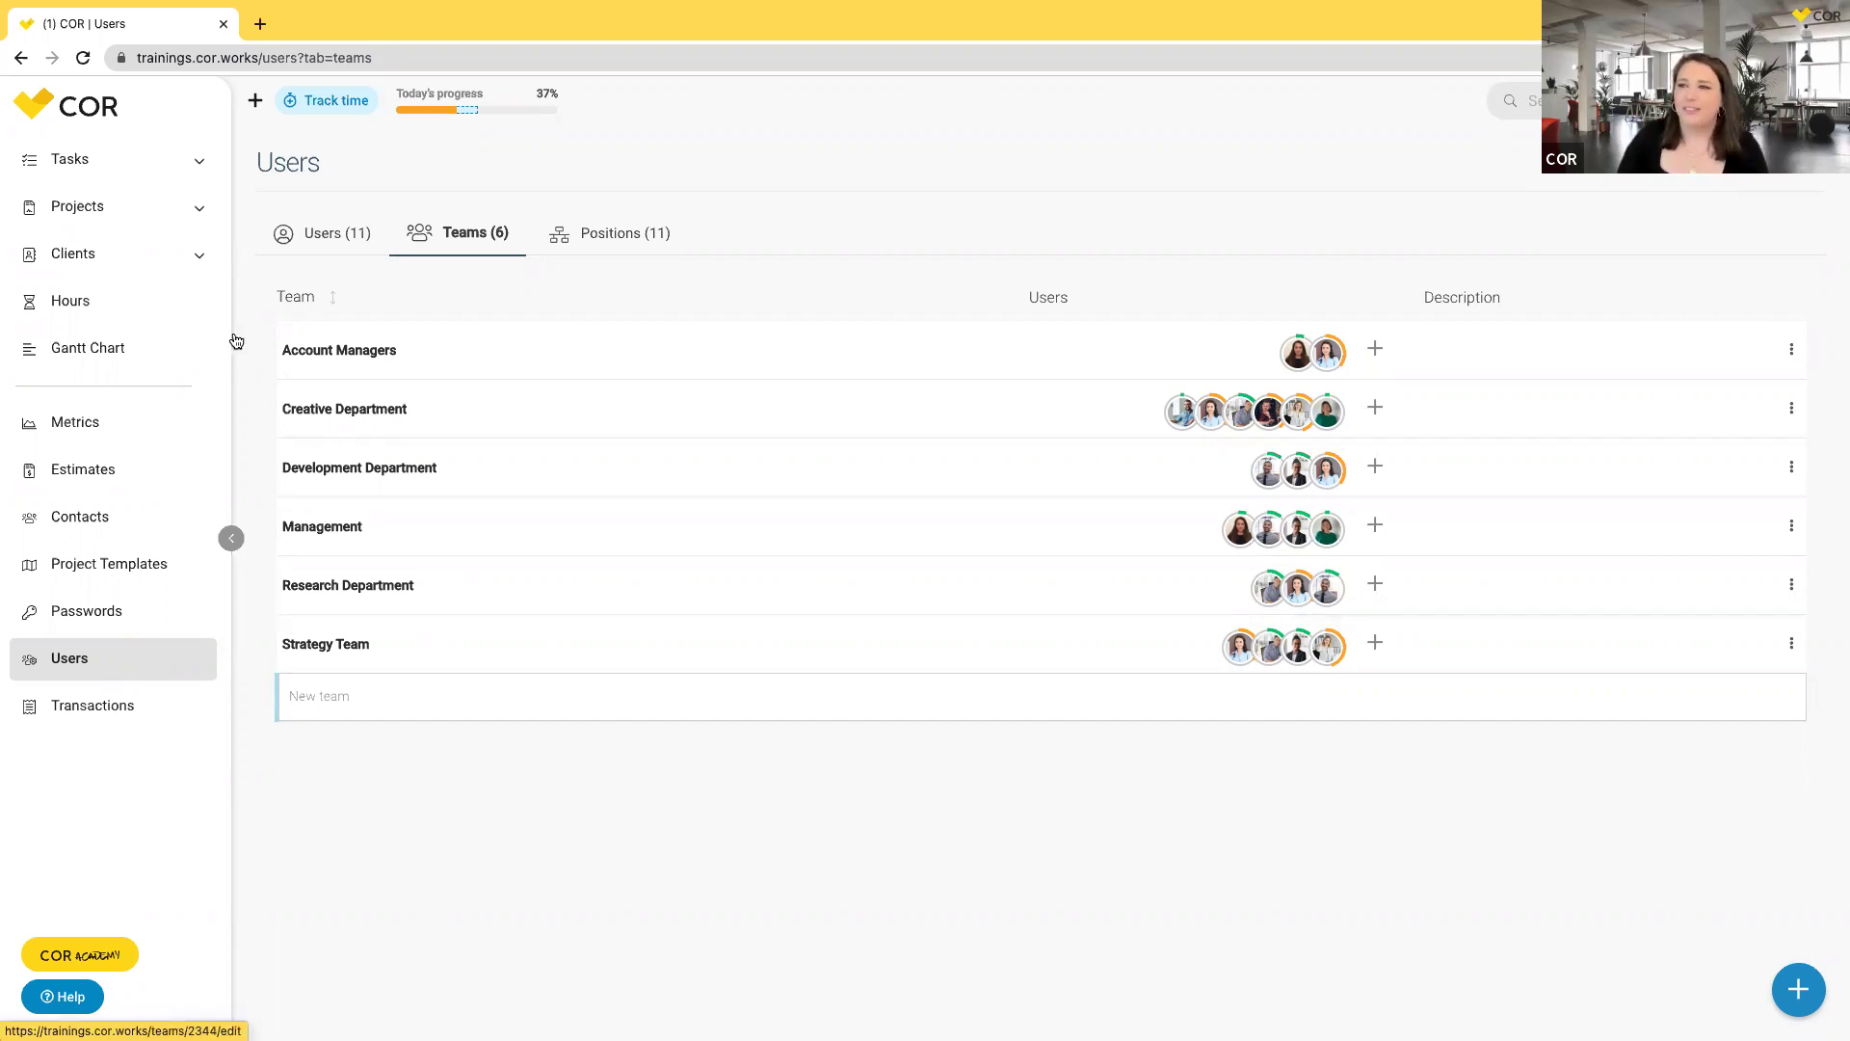
Examine the fees, brands and products, and metrics of the client The Best Agency.
left_click(86, 255)
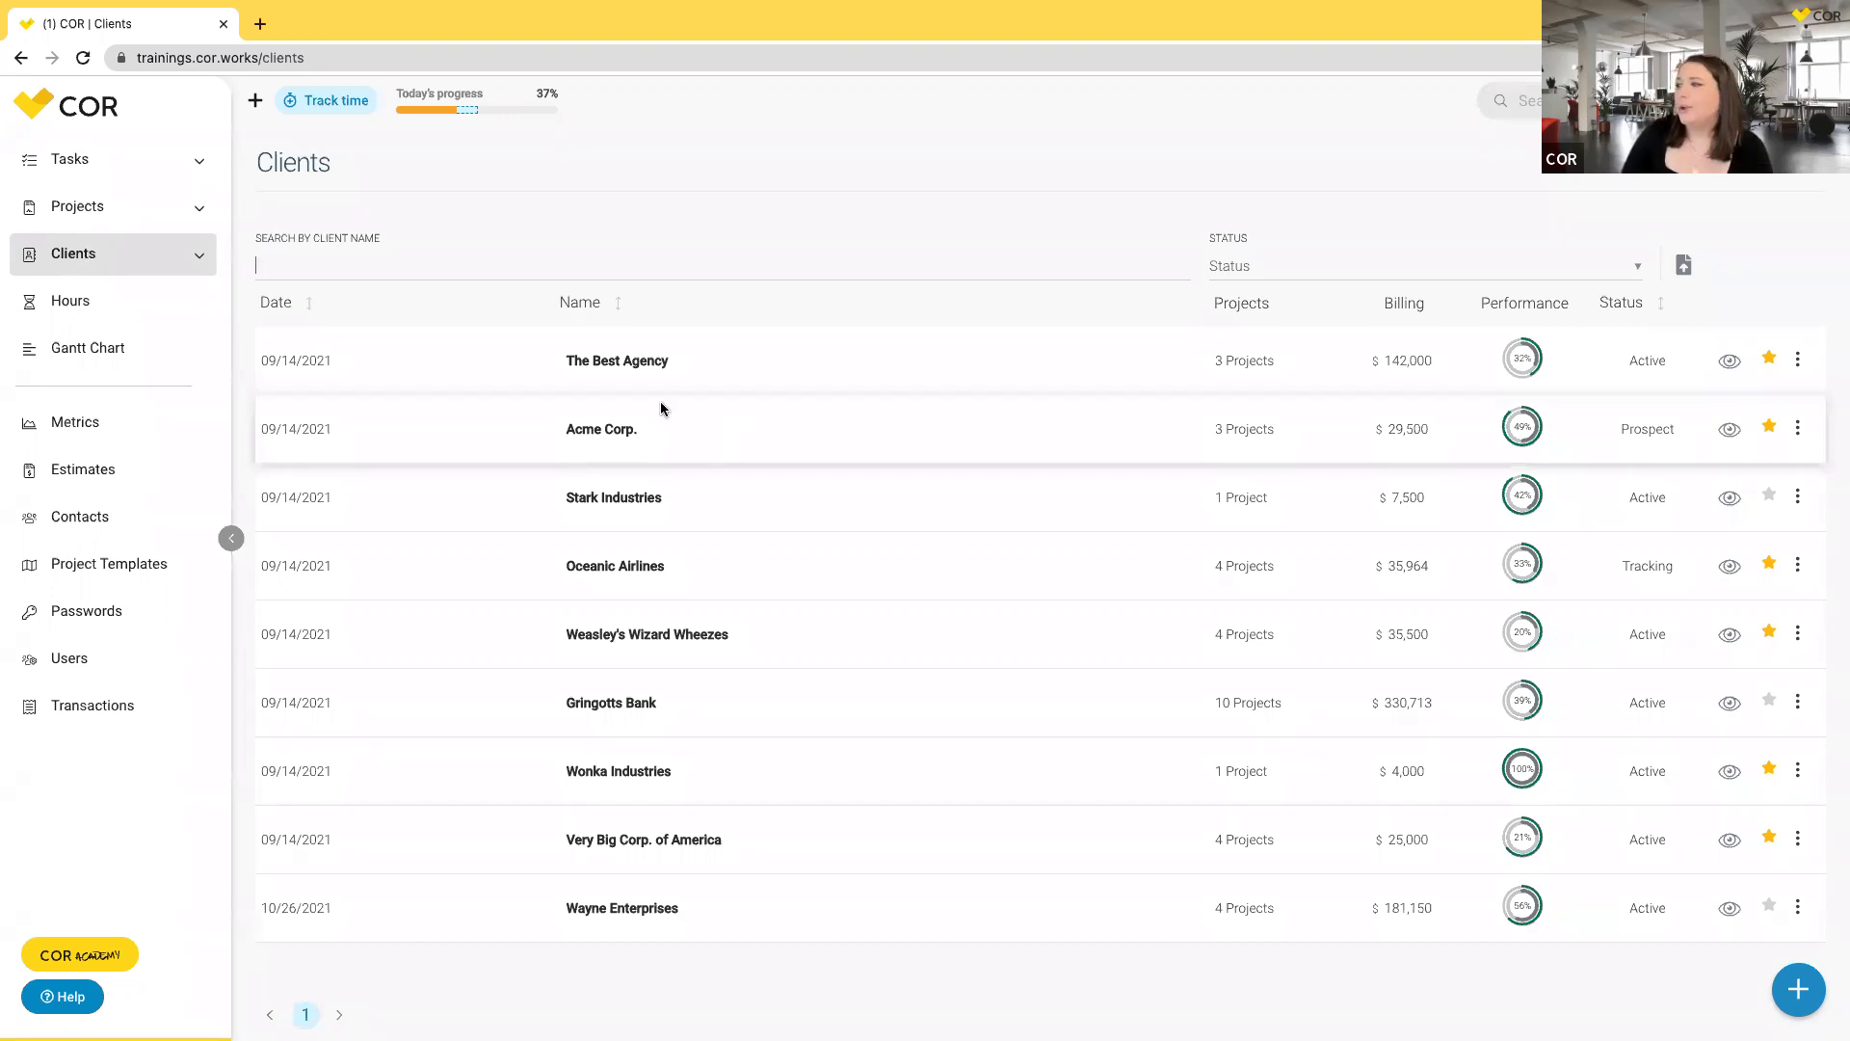
left_click(602, 371)
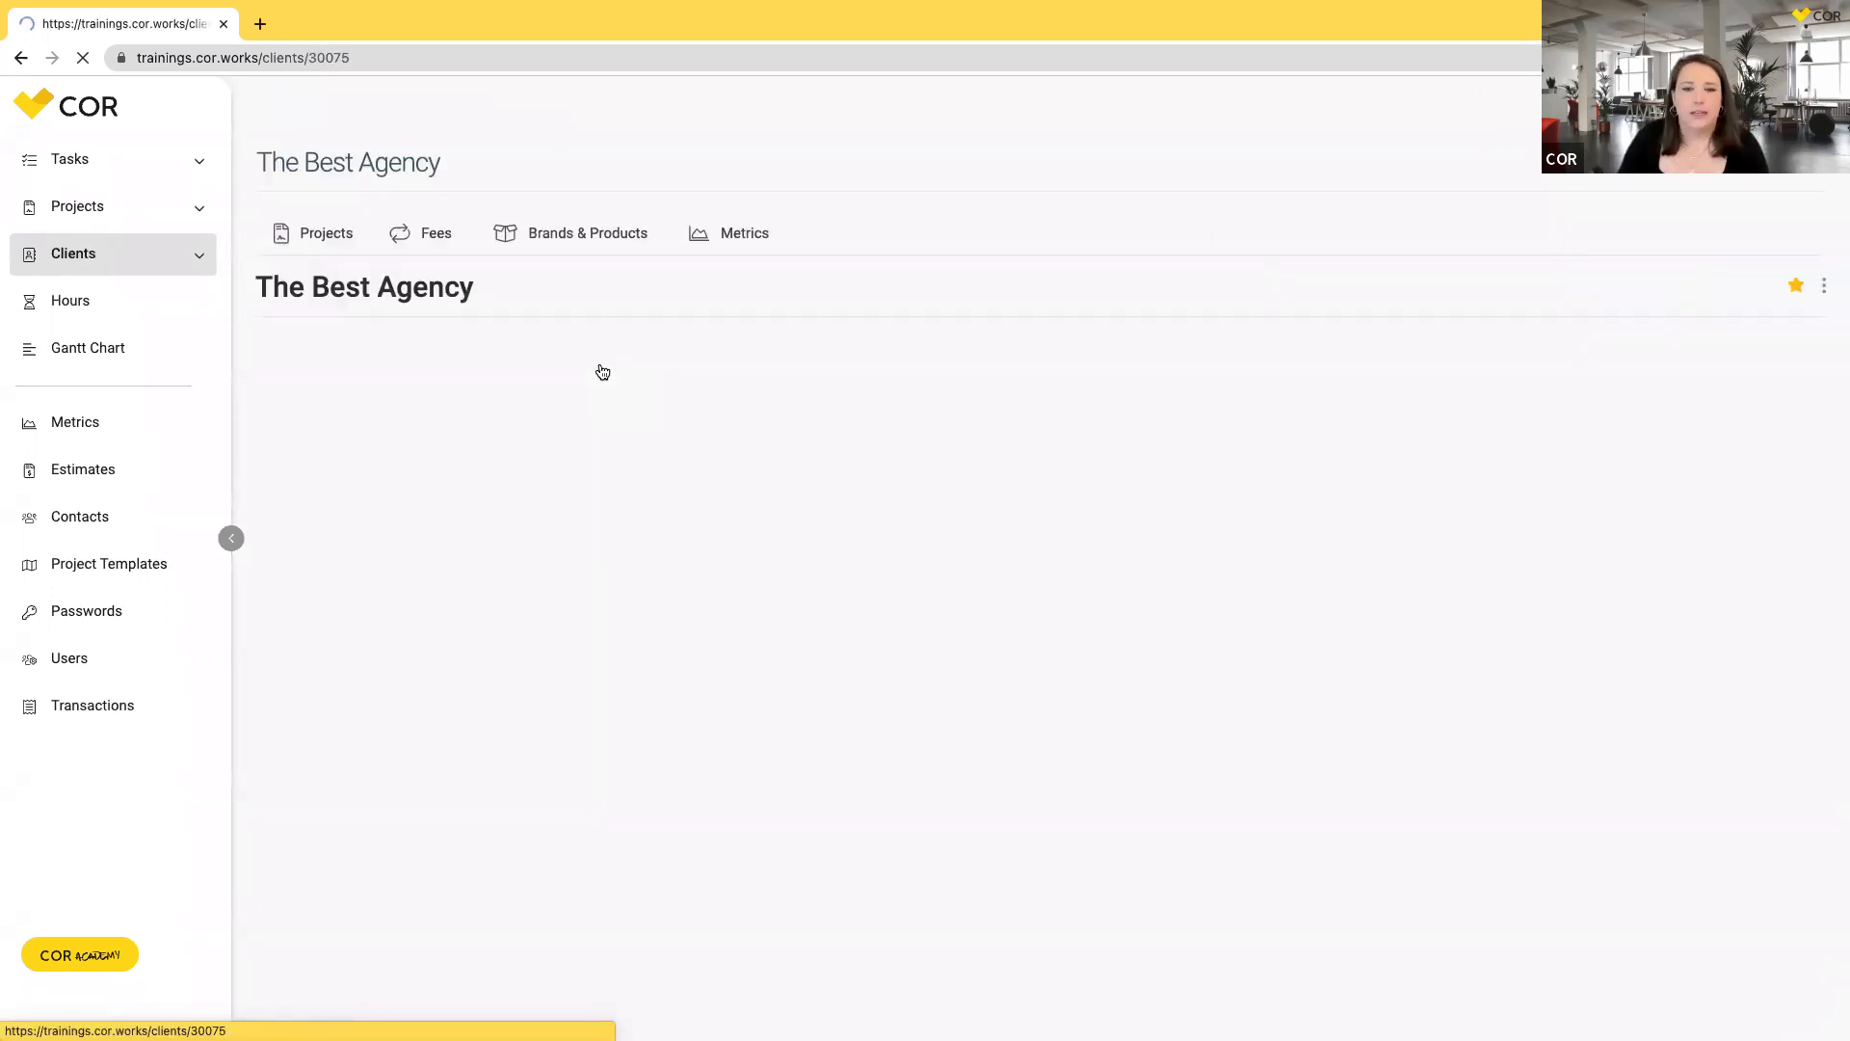
left_click(420, 231)
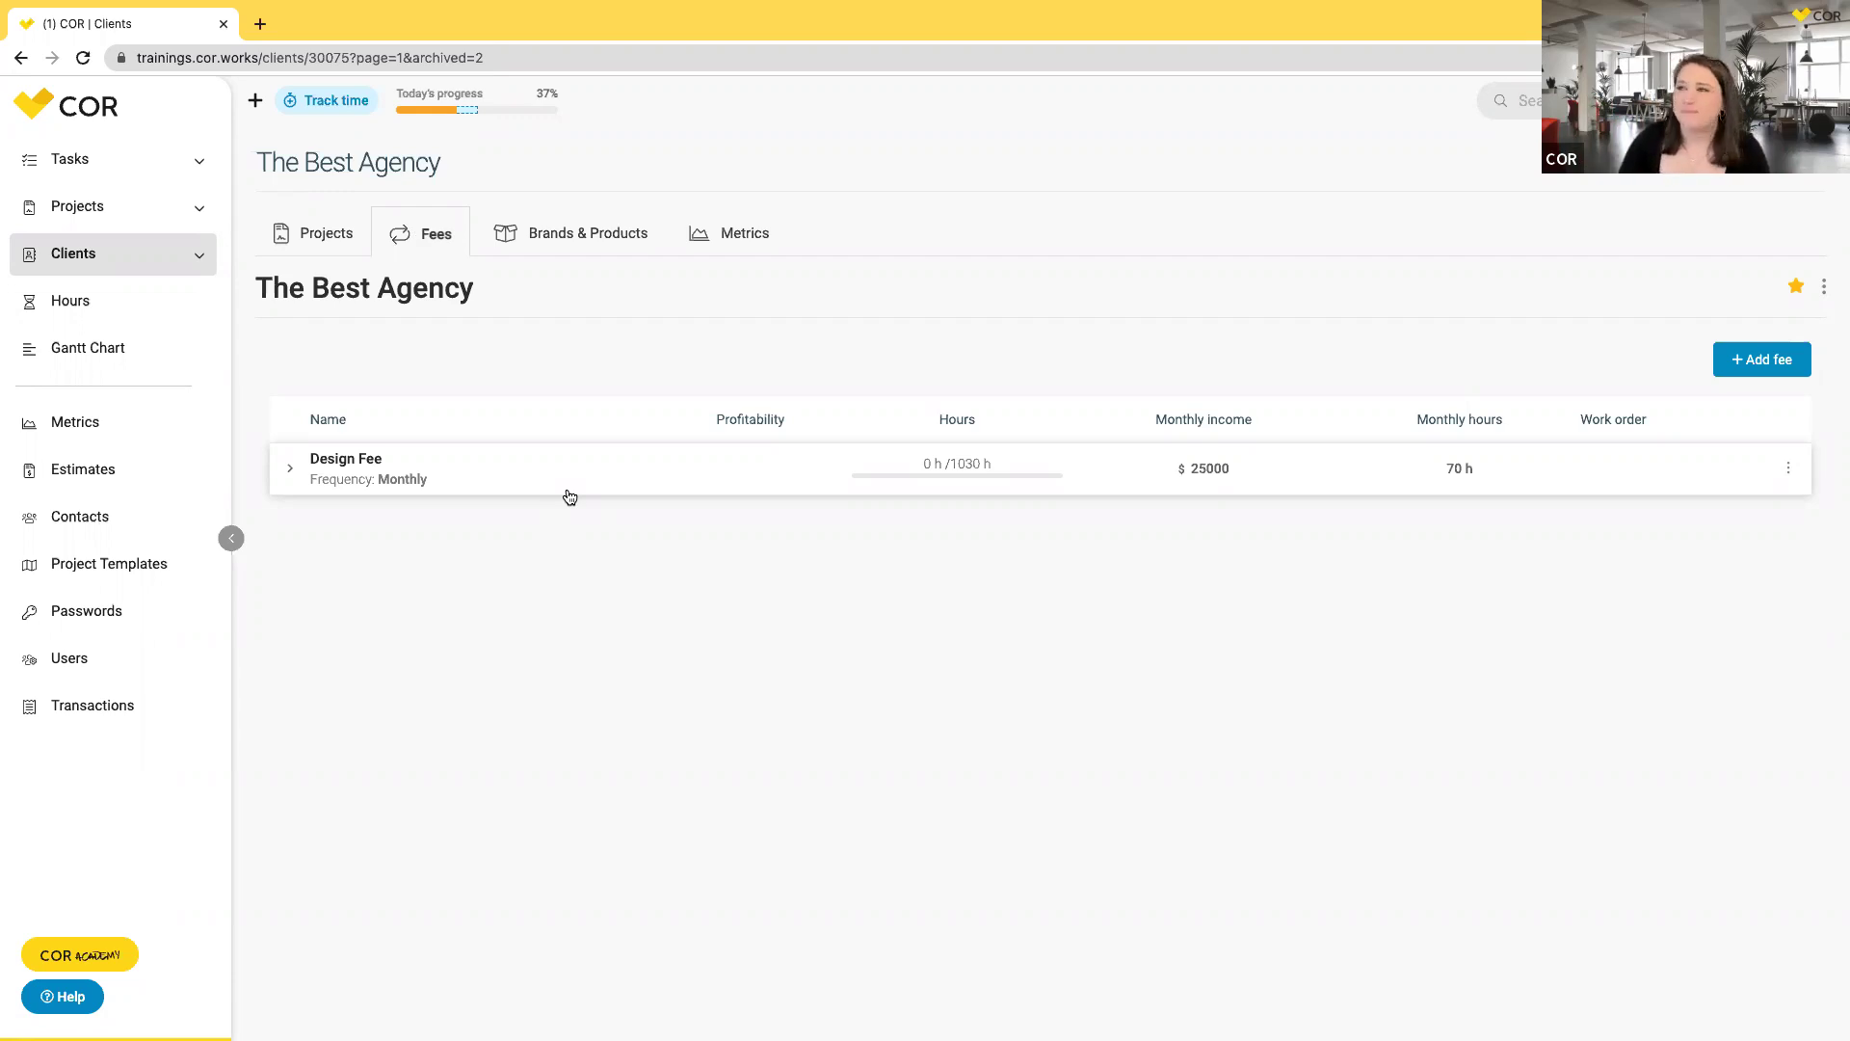
left_click(545, 241)
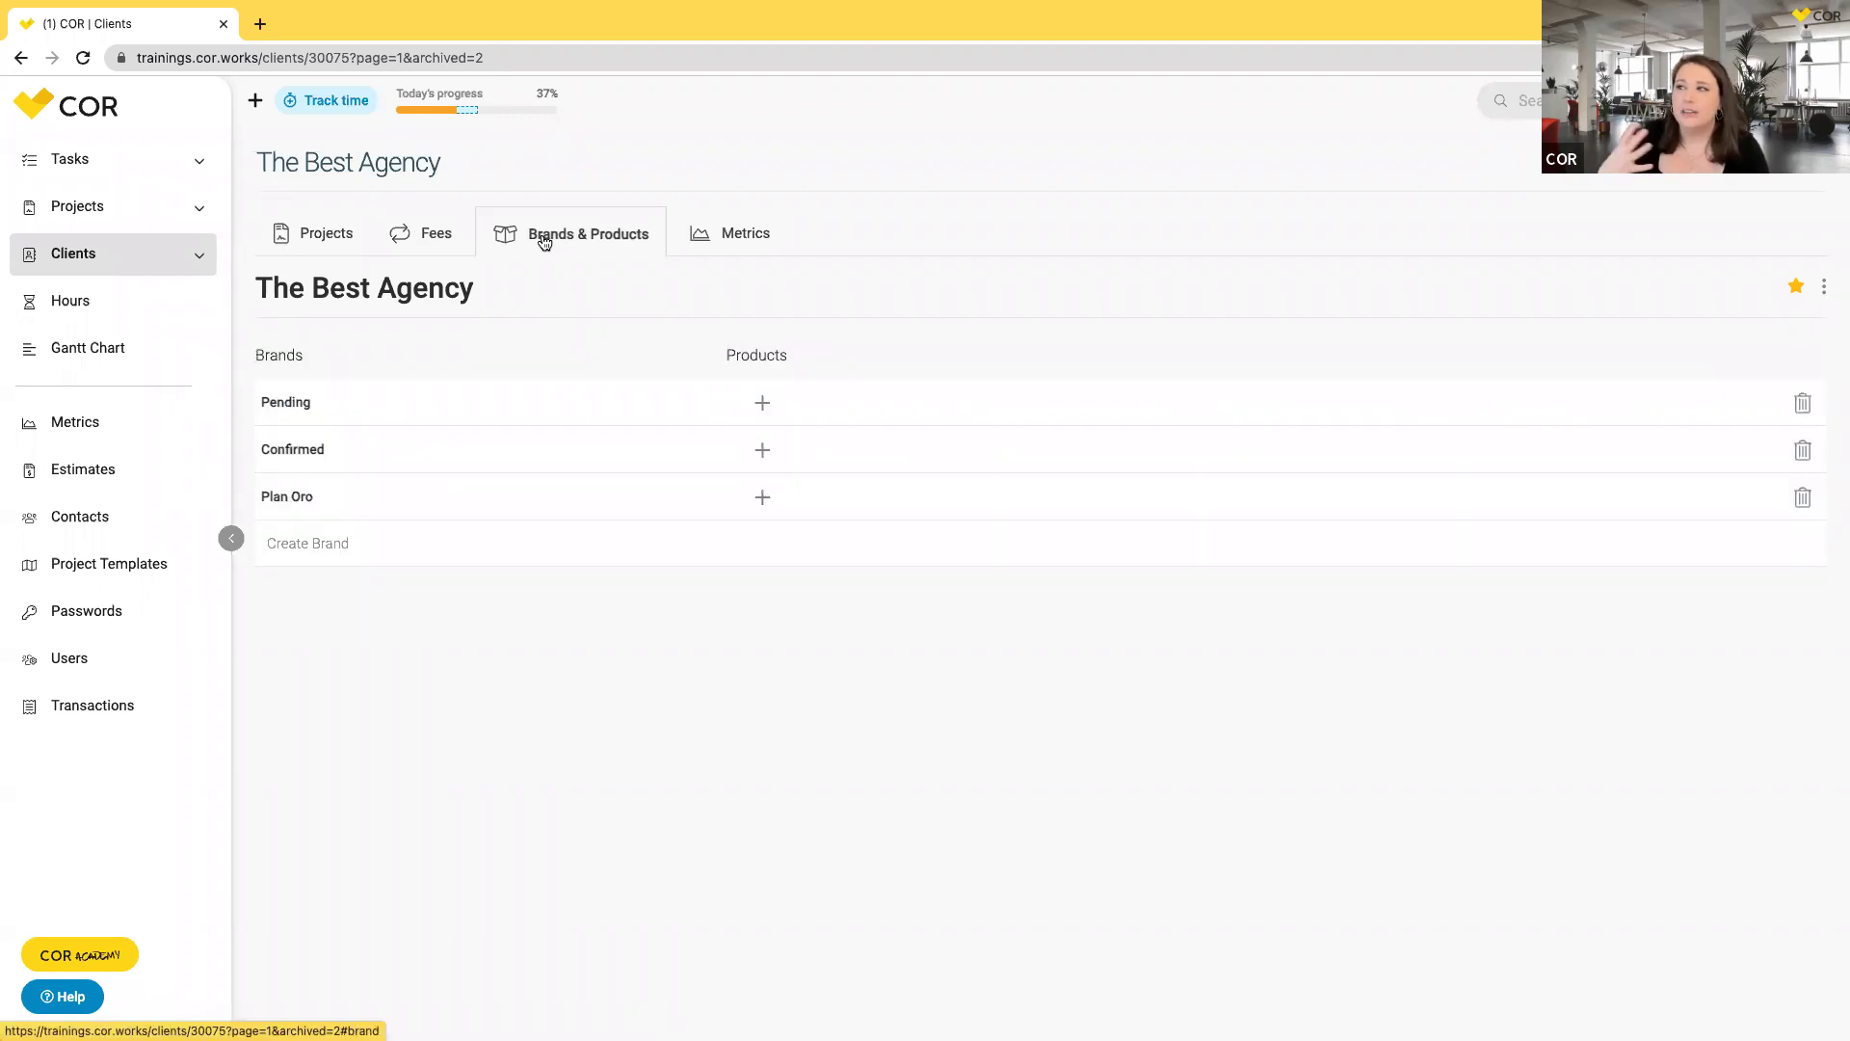
left_click(715, 229)
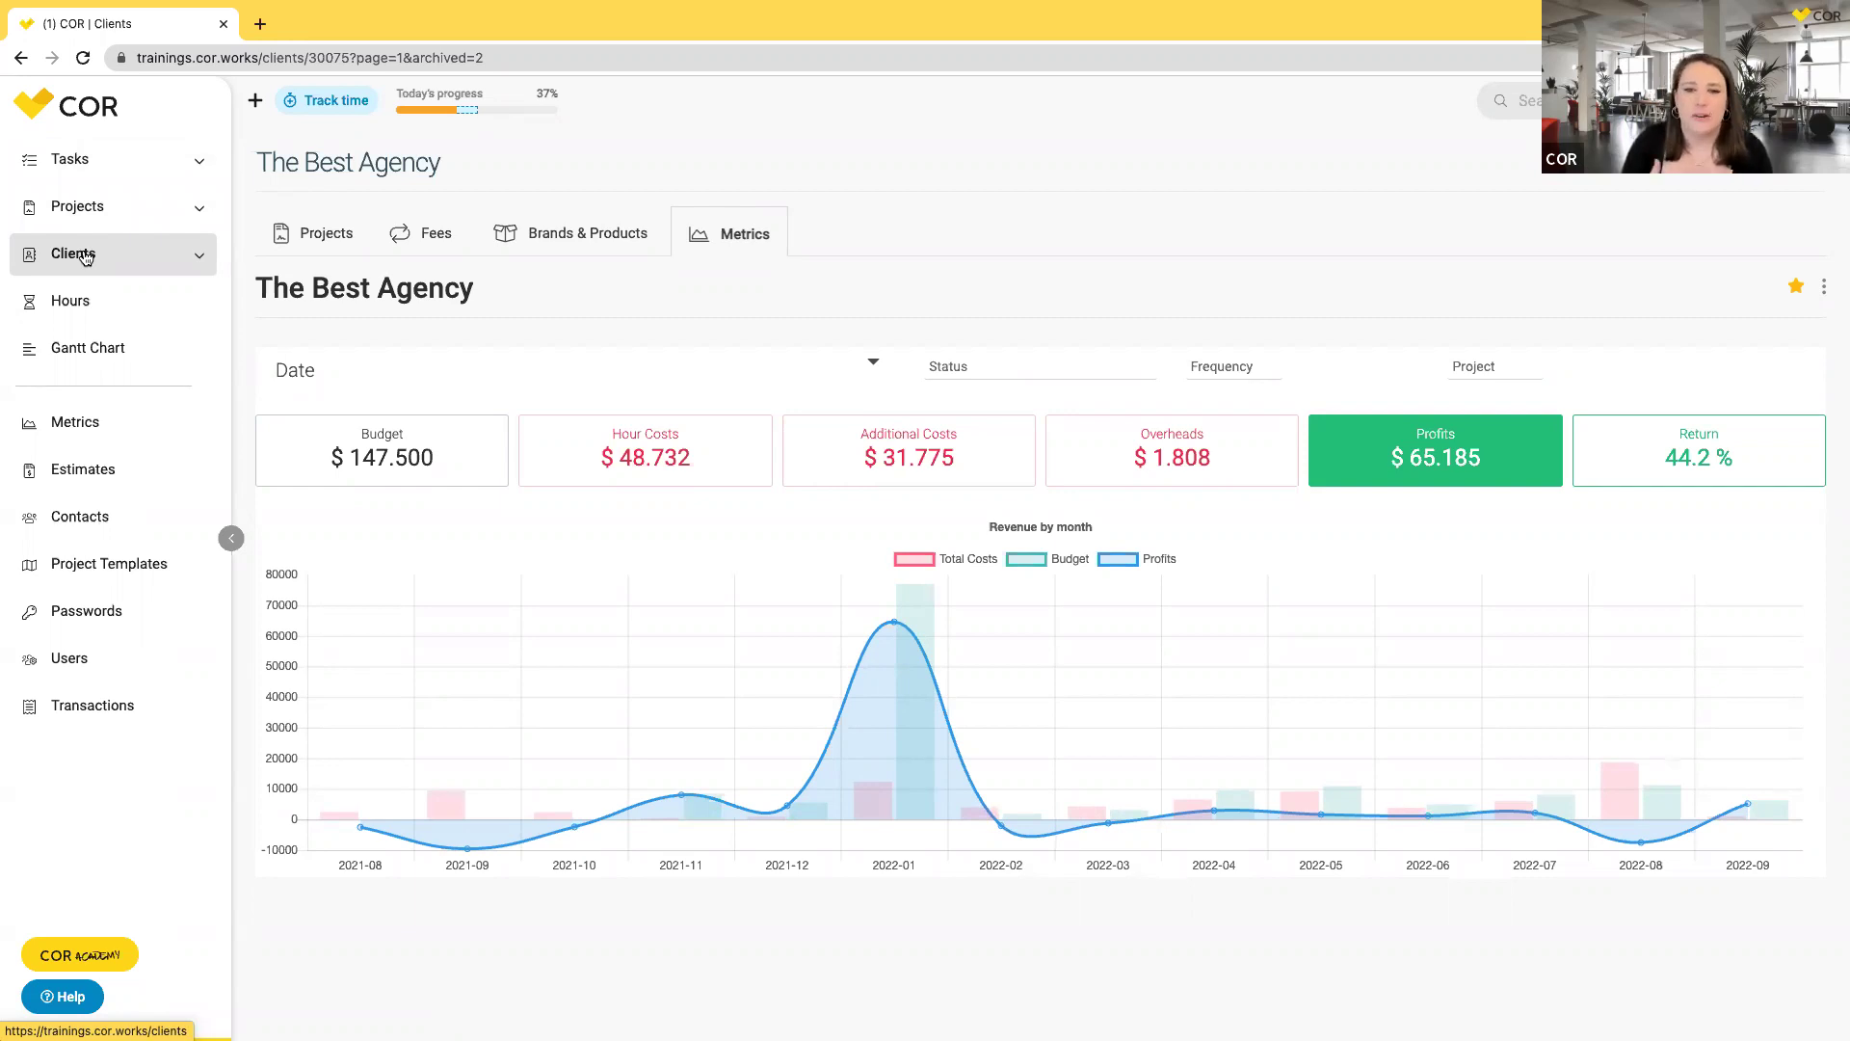
Examine the default tasks of the Campaign Management, Brand Foundation and Brainstorming project templates.
left_click(108, 579)
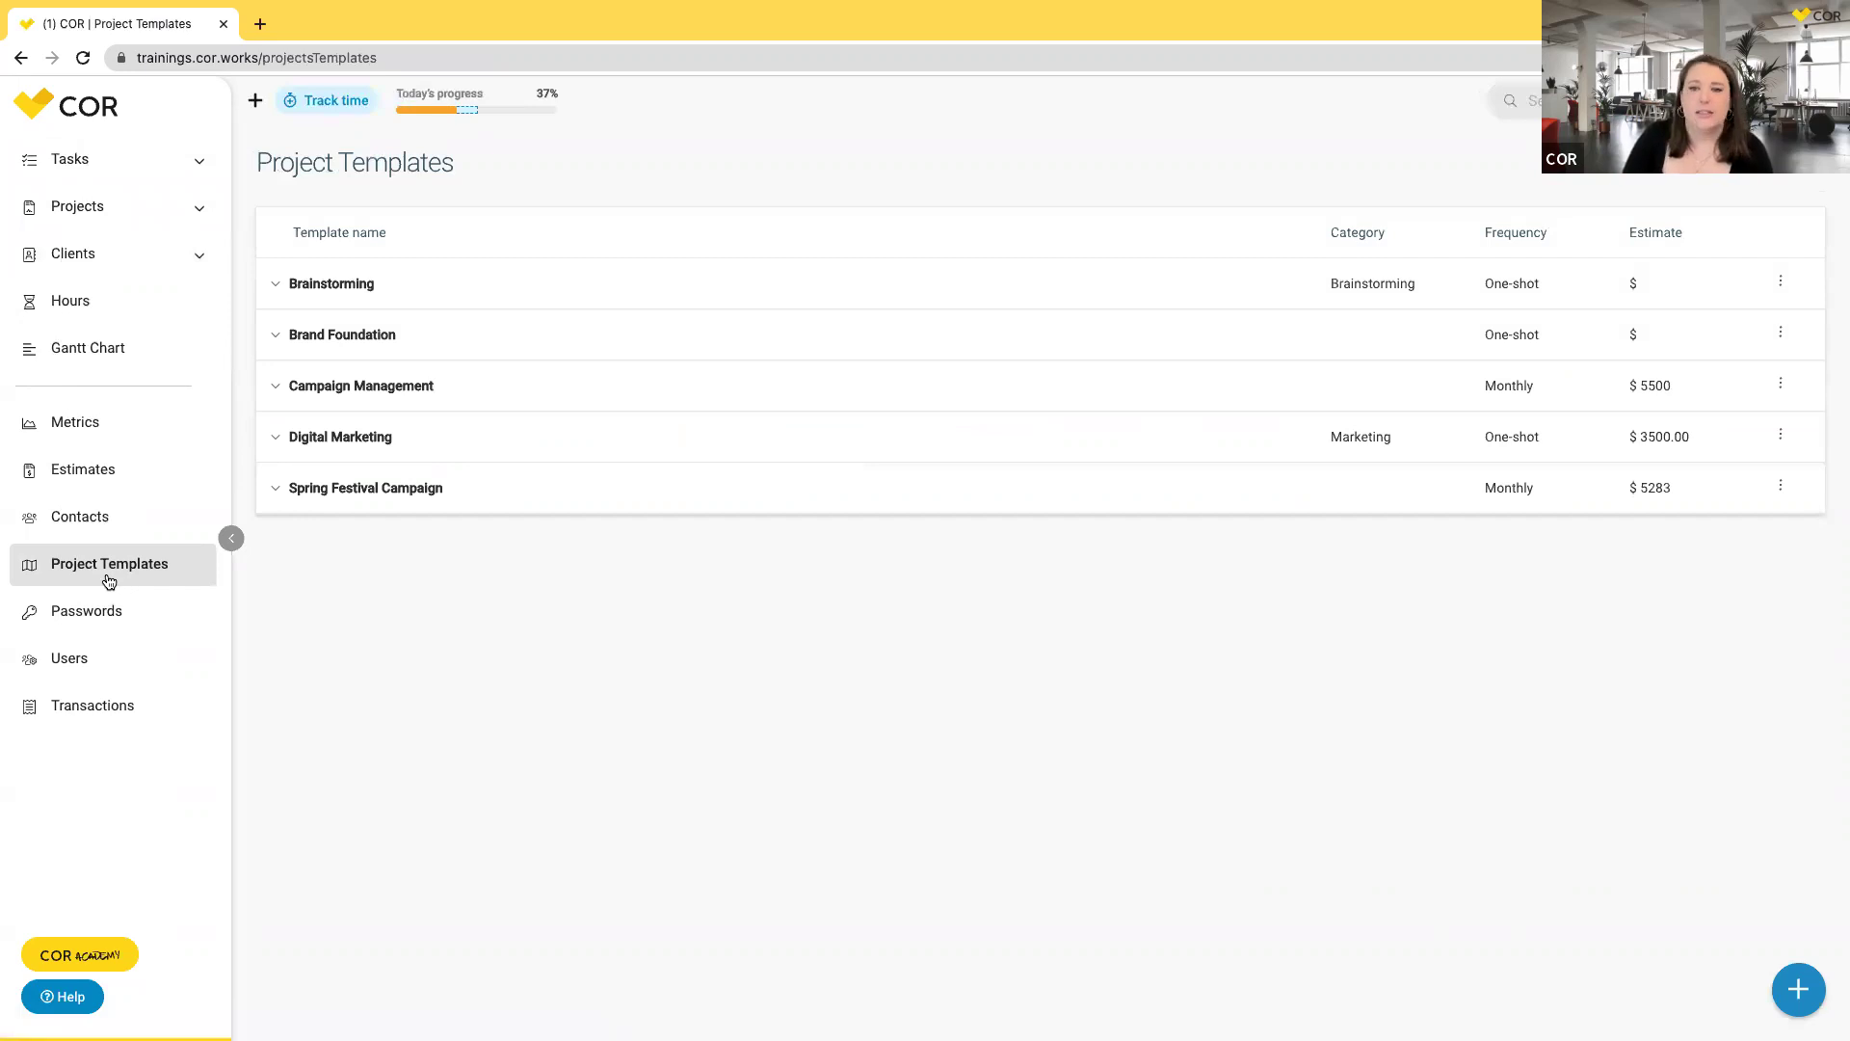
left_click(109, 568)
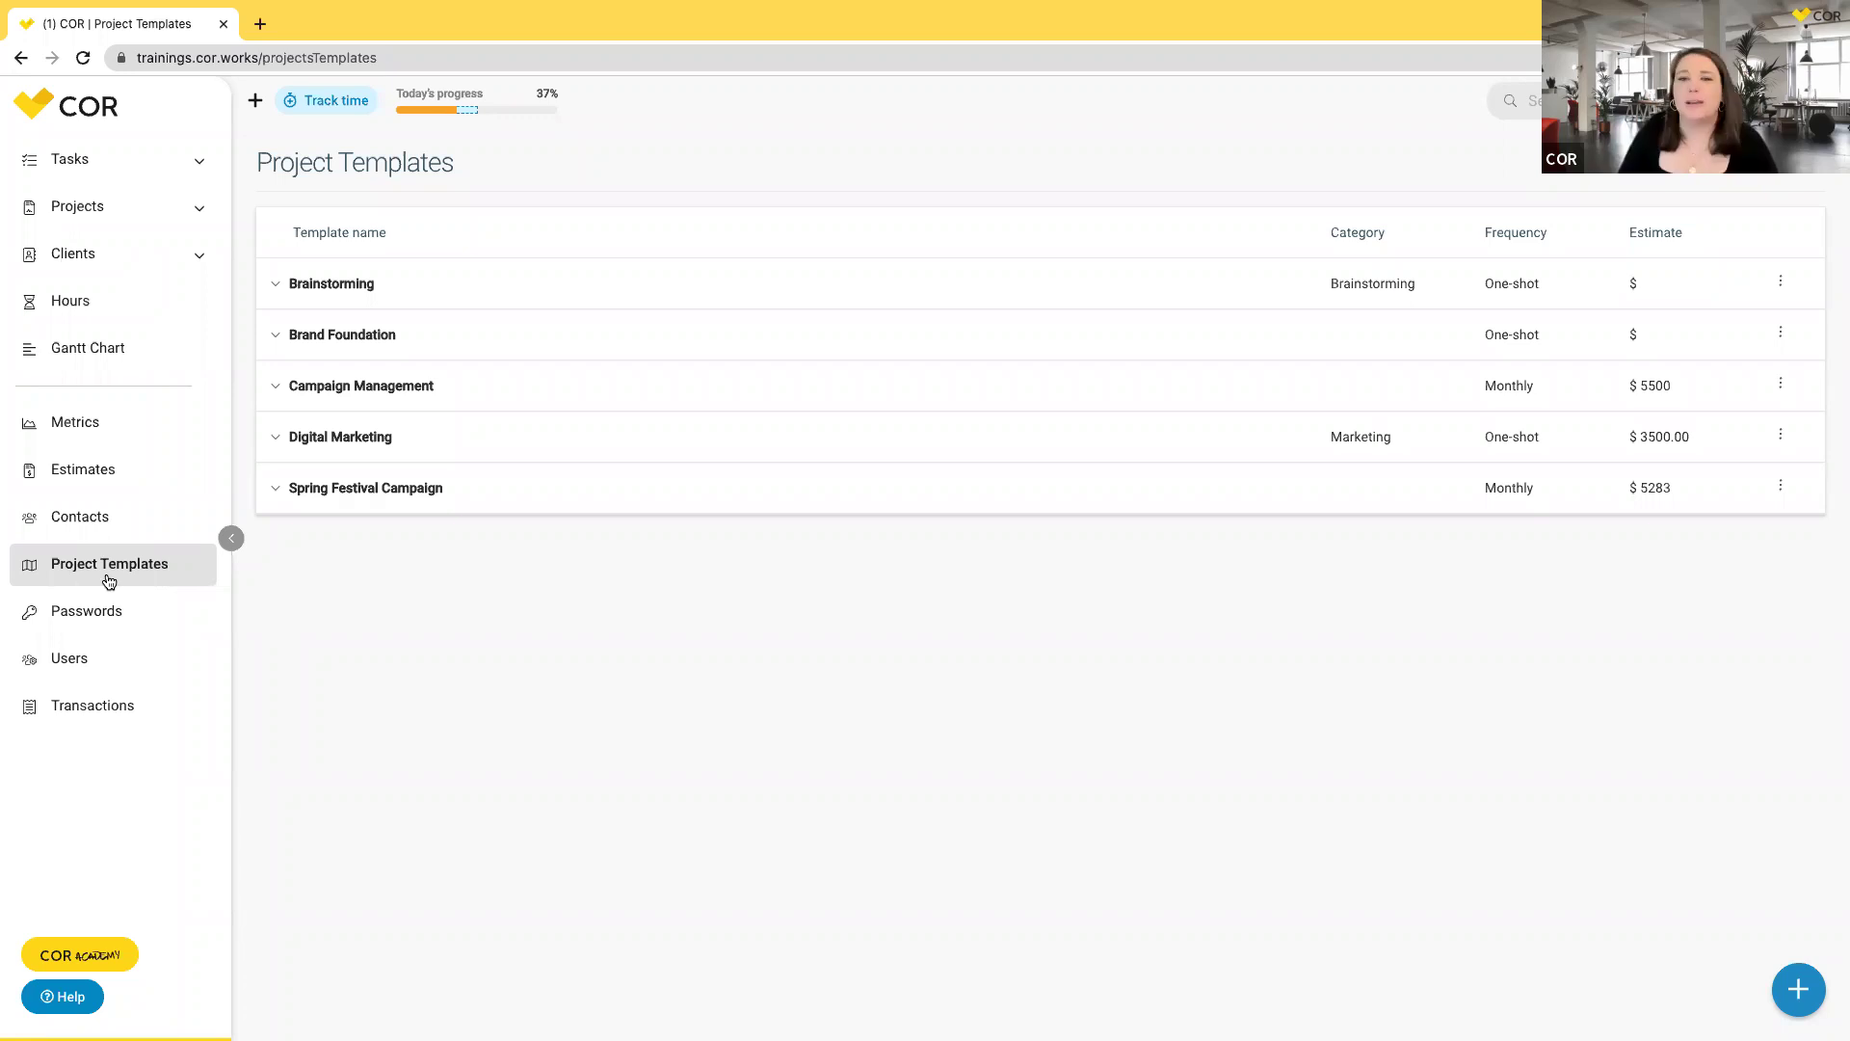
left_click(331, 392)
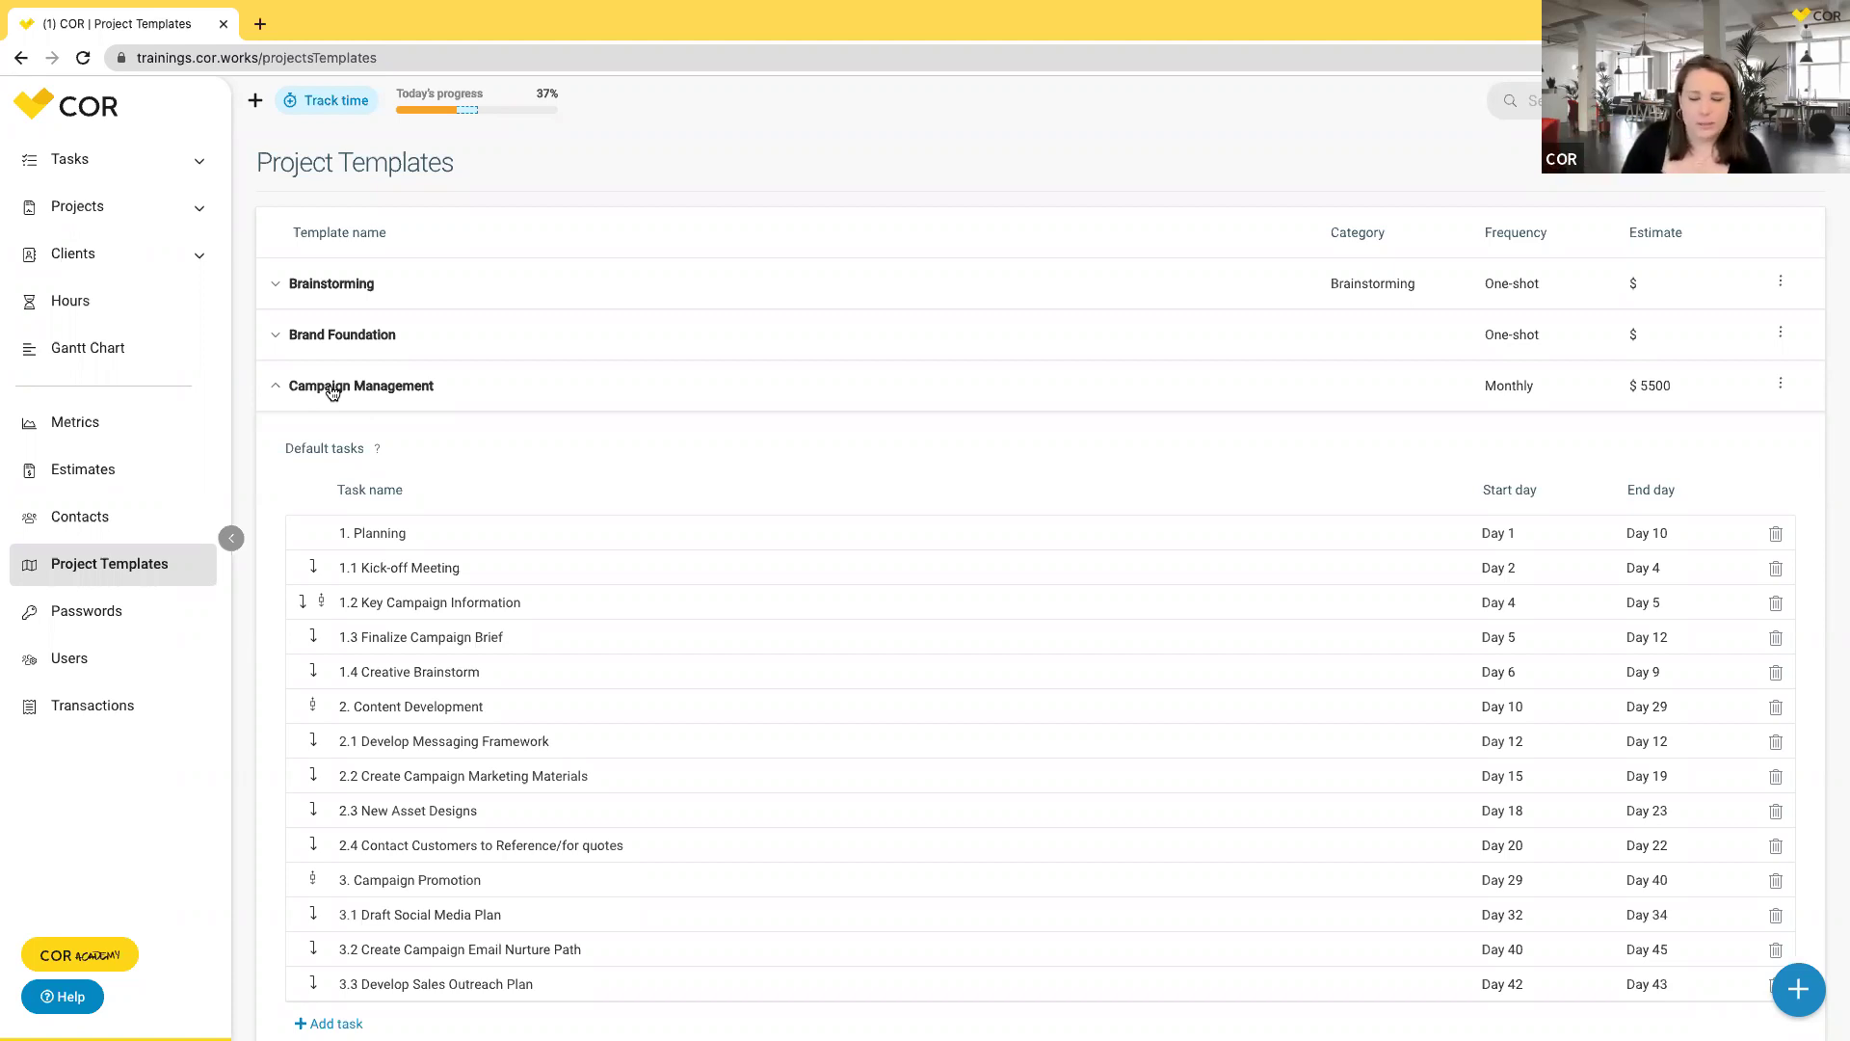
scroll(394, 535, "down", 2)
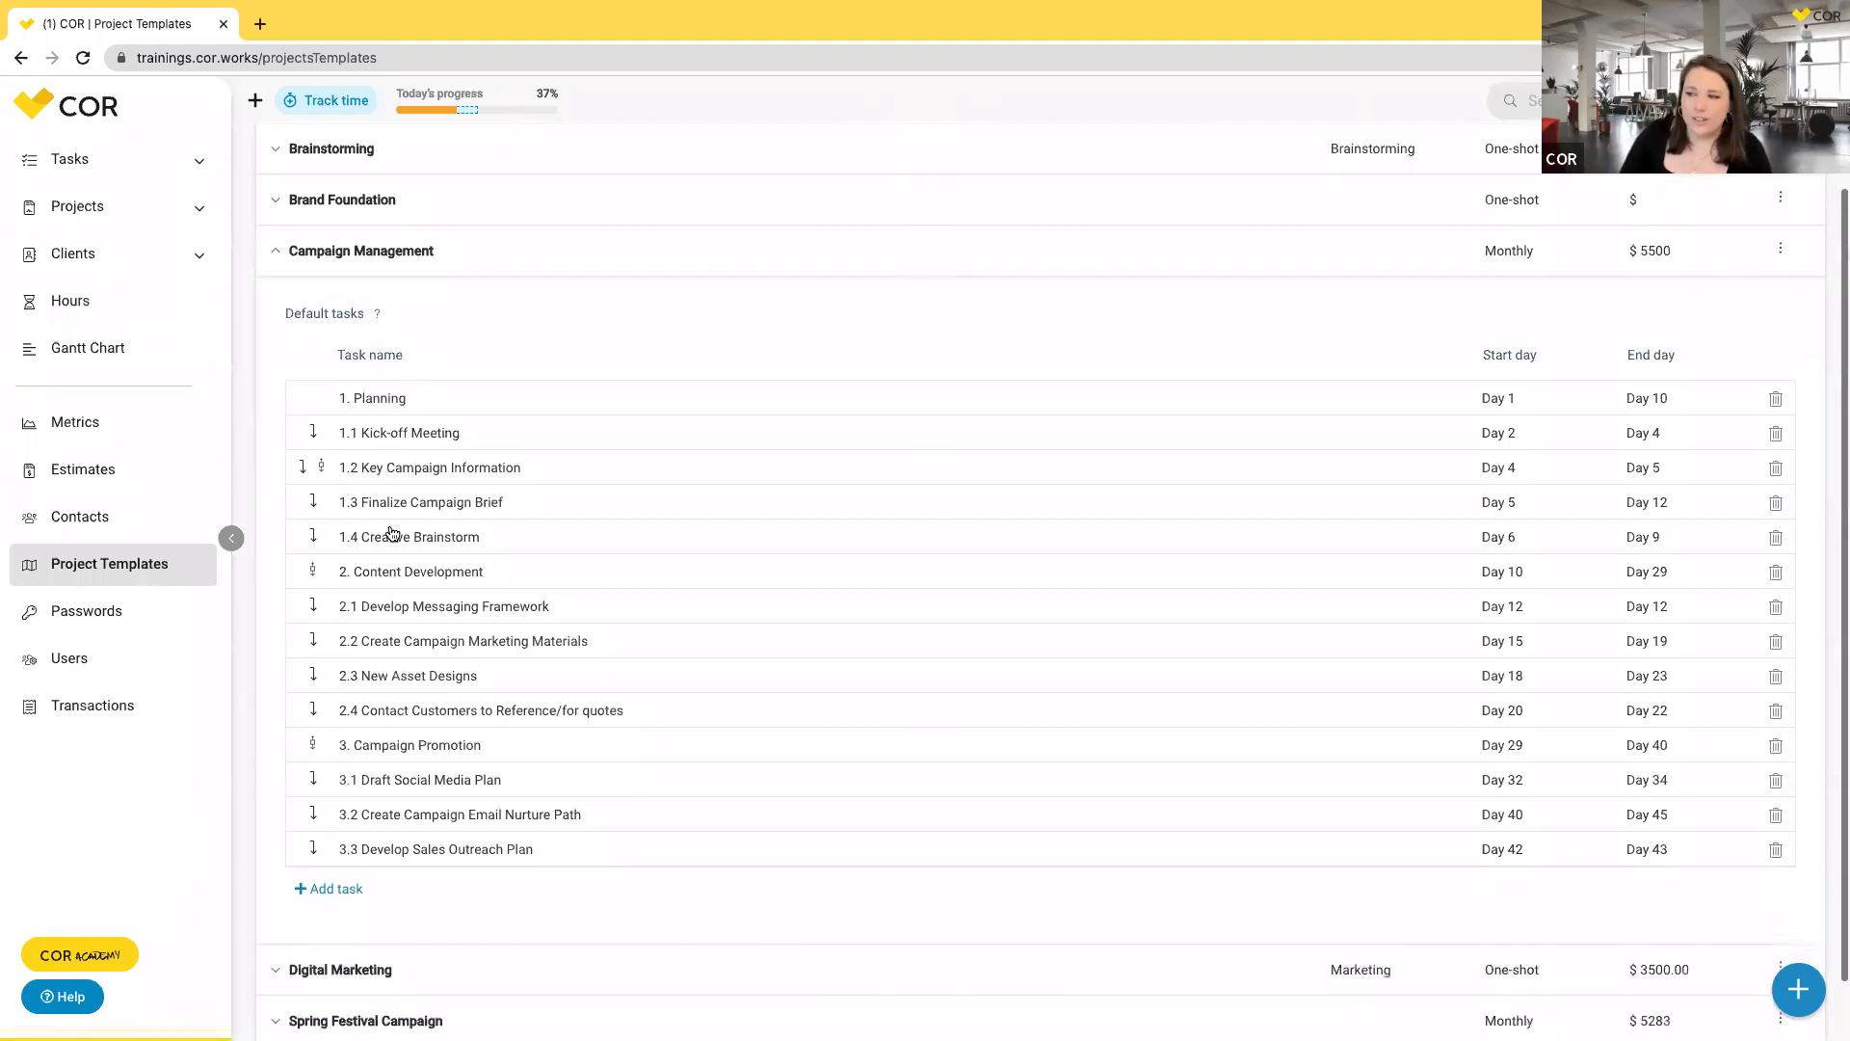
left_click(343, 205)
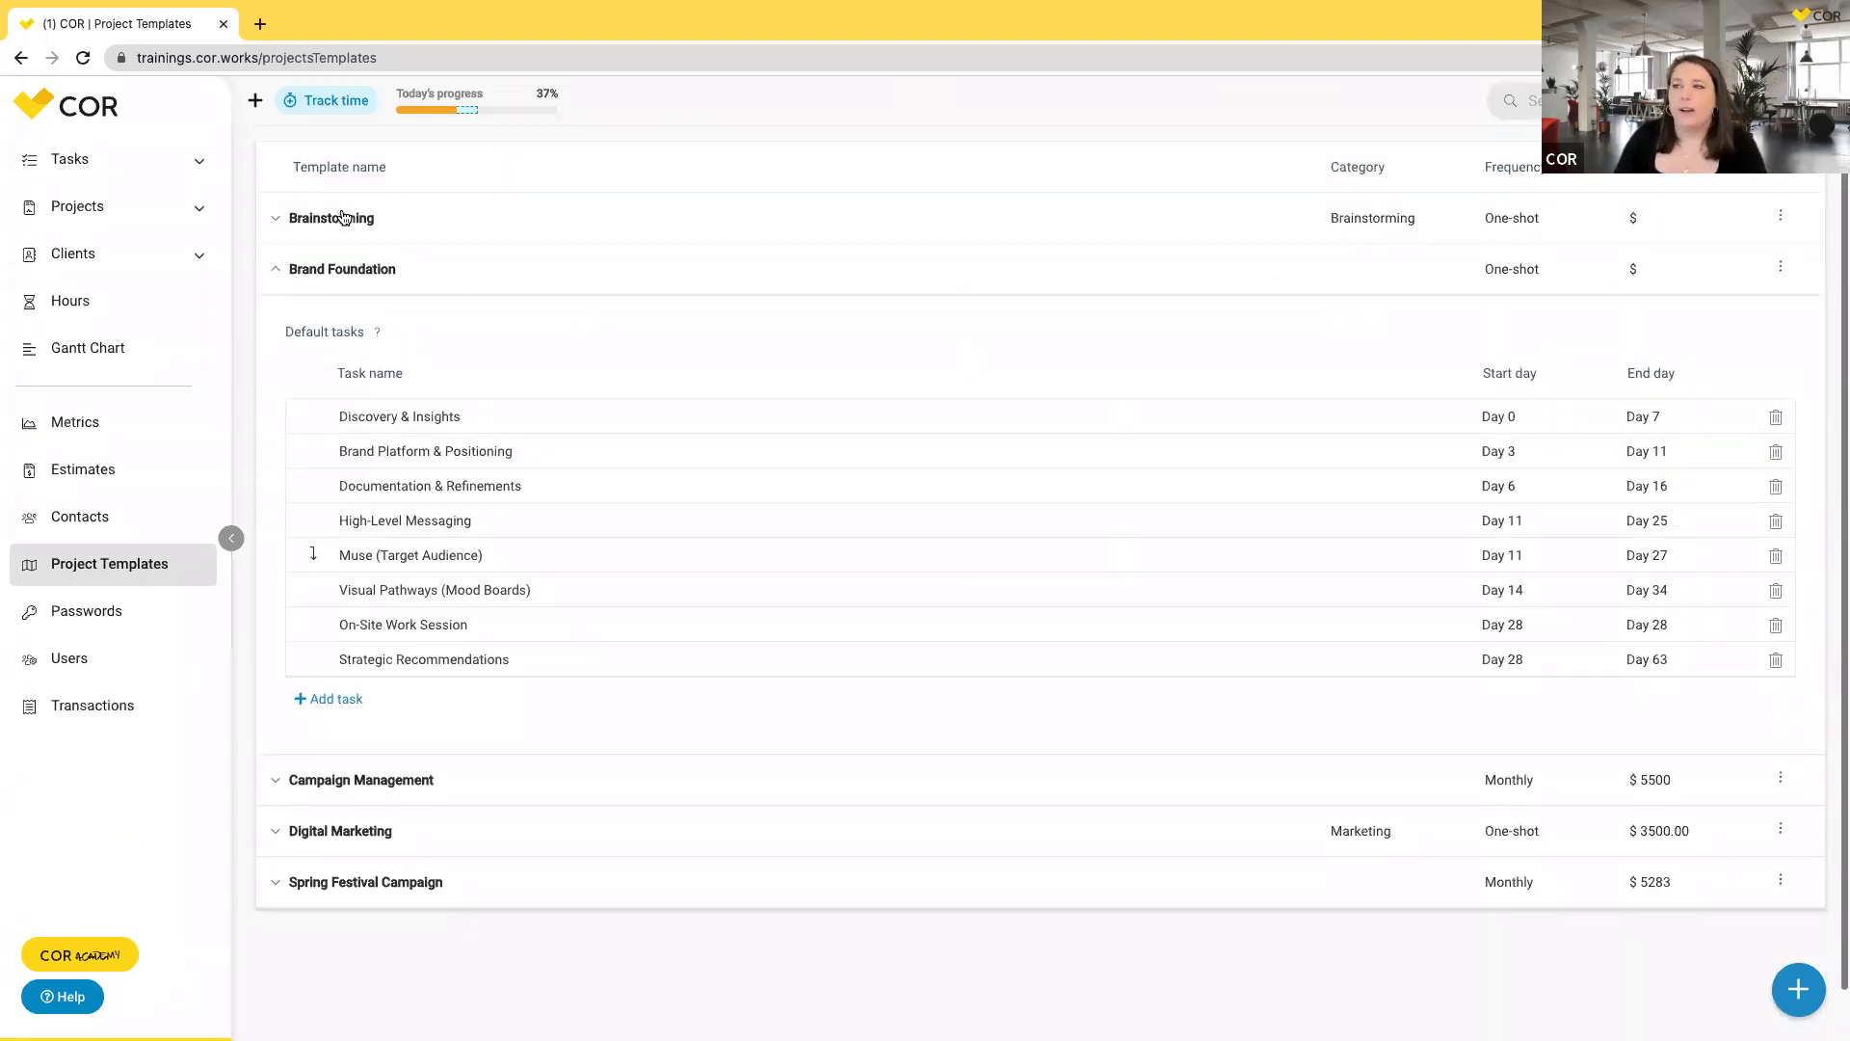
left_click(343, 216)
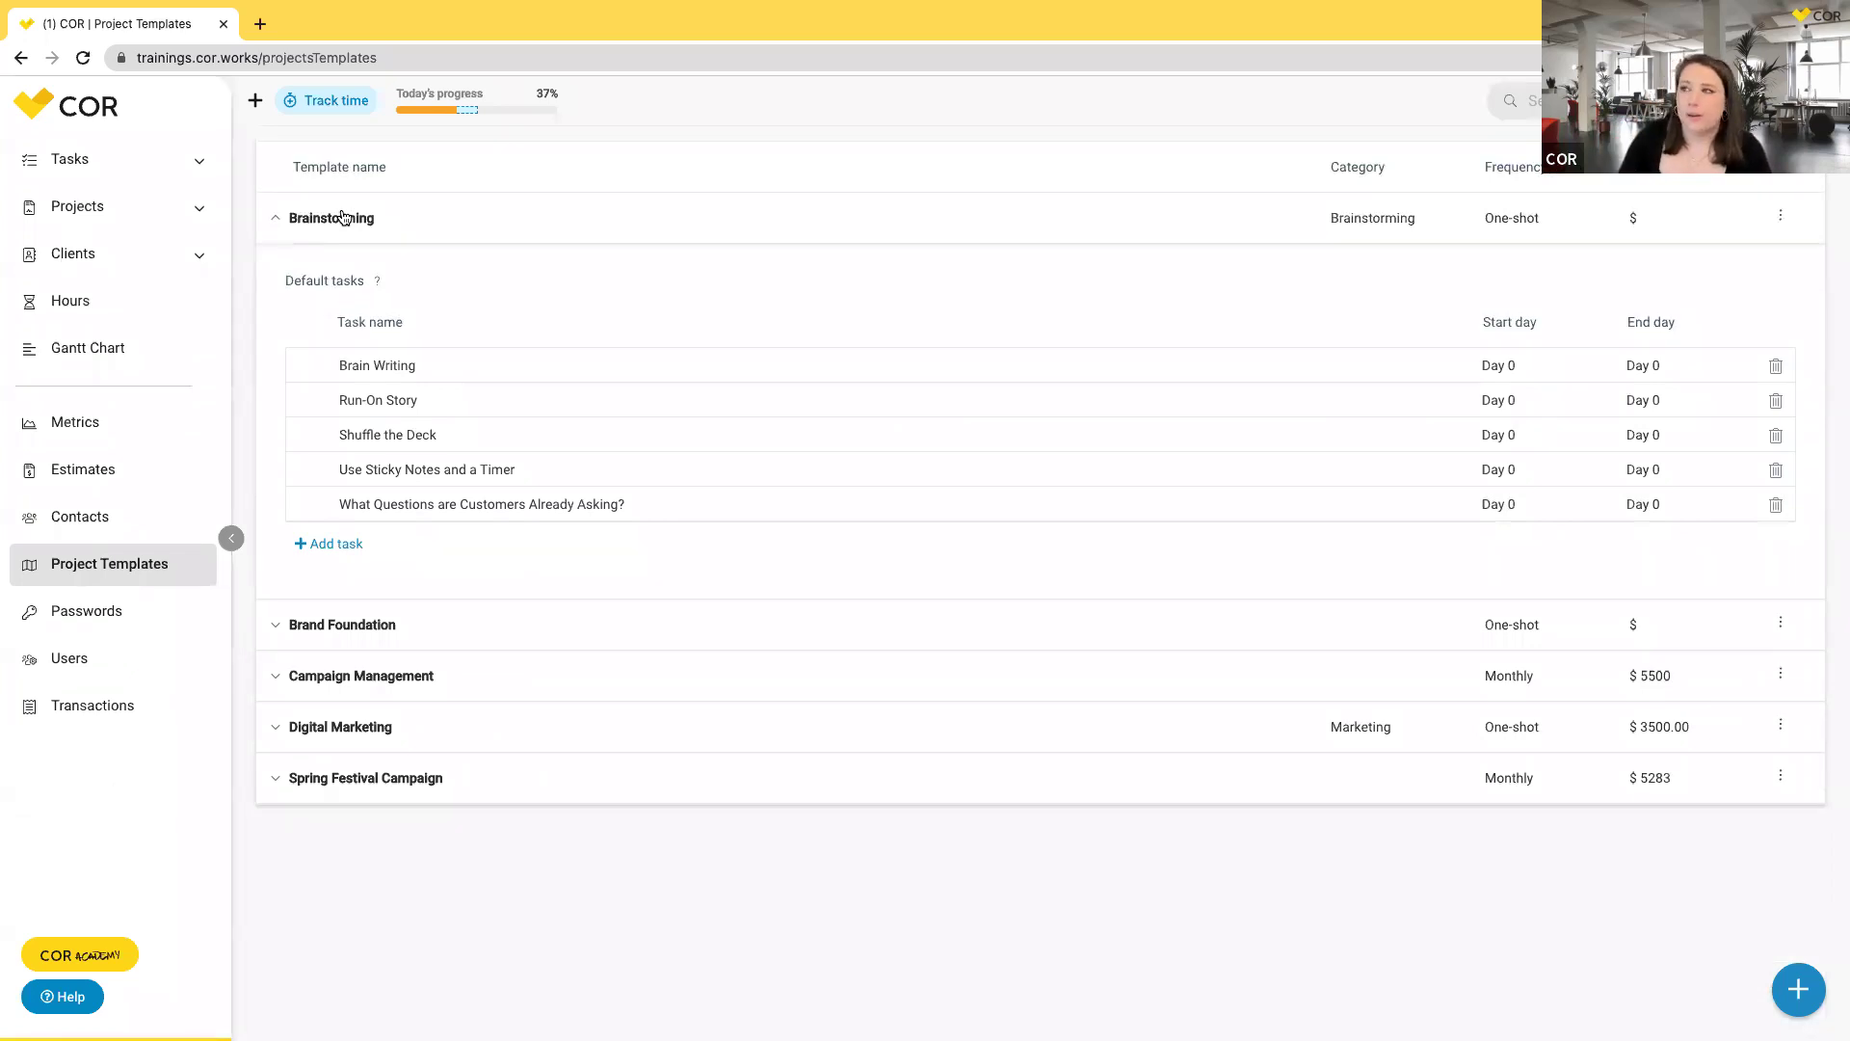
left_click(343, 216)
scroll(346, 469, "up", 2)
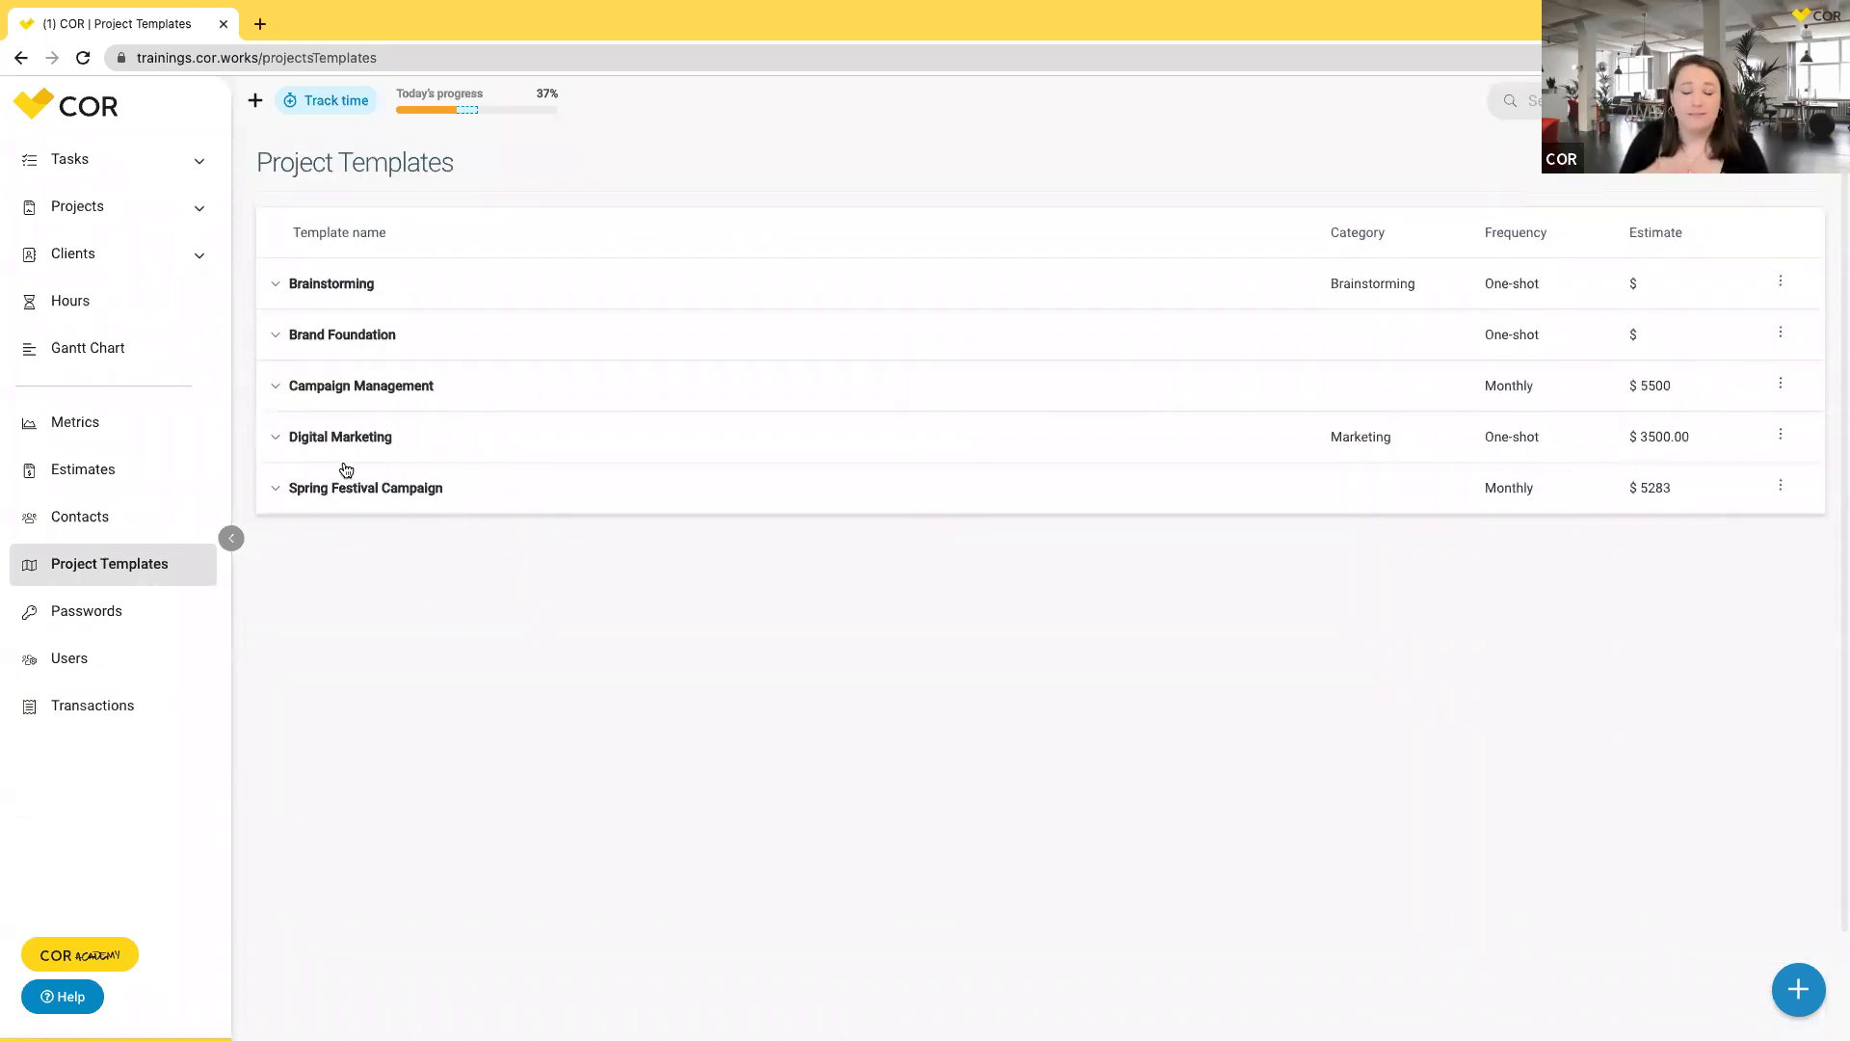
Start a new project named Campaign for the client The Best Agency.
left_click(255, 100)
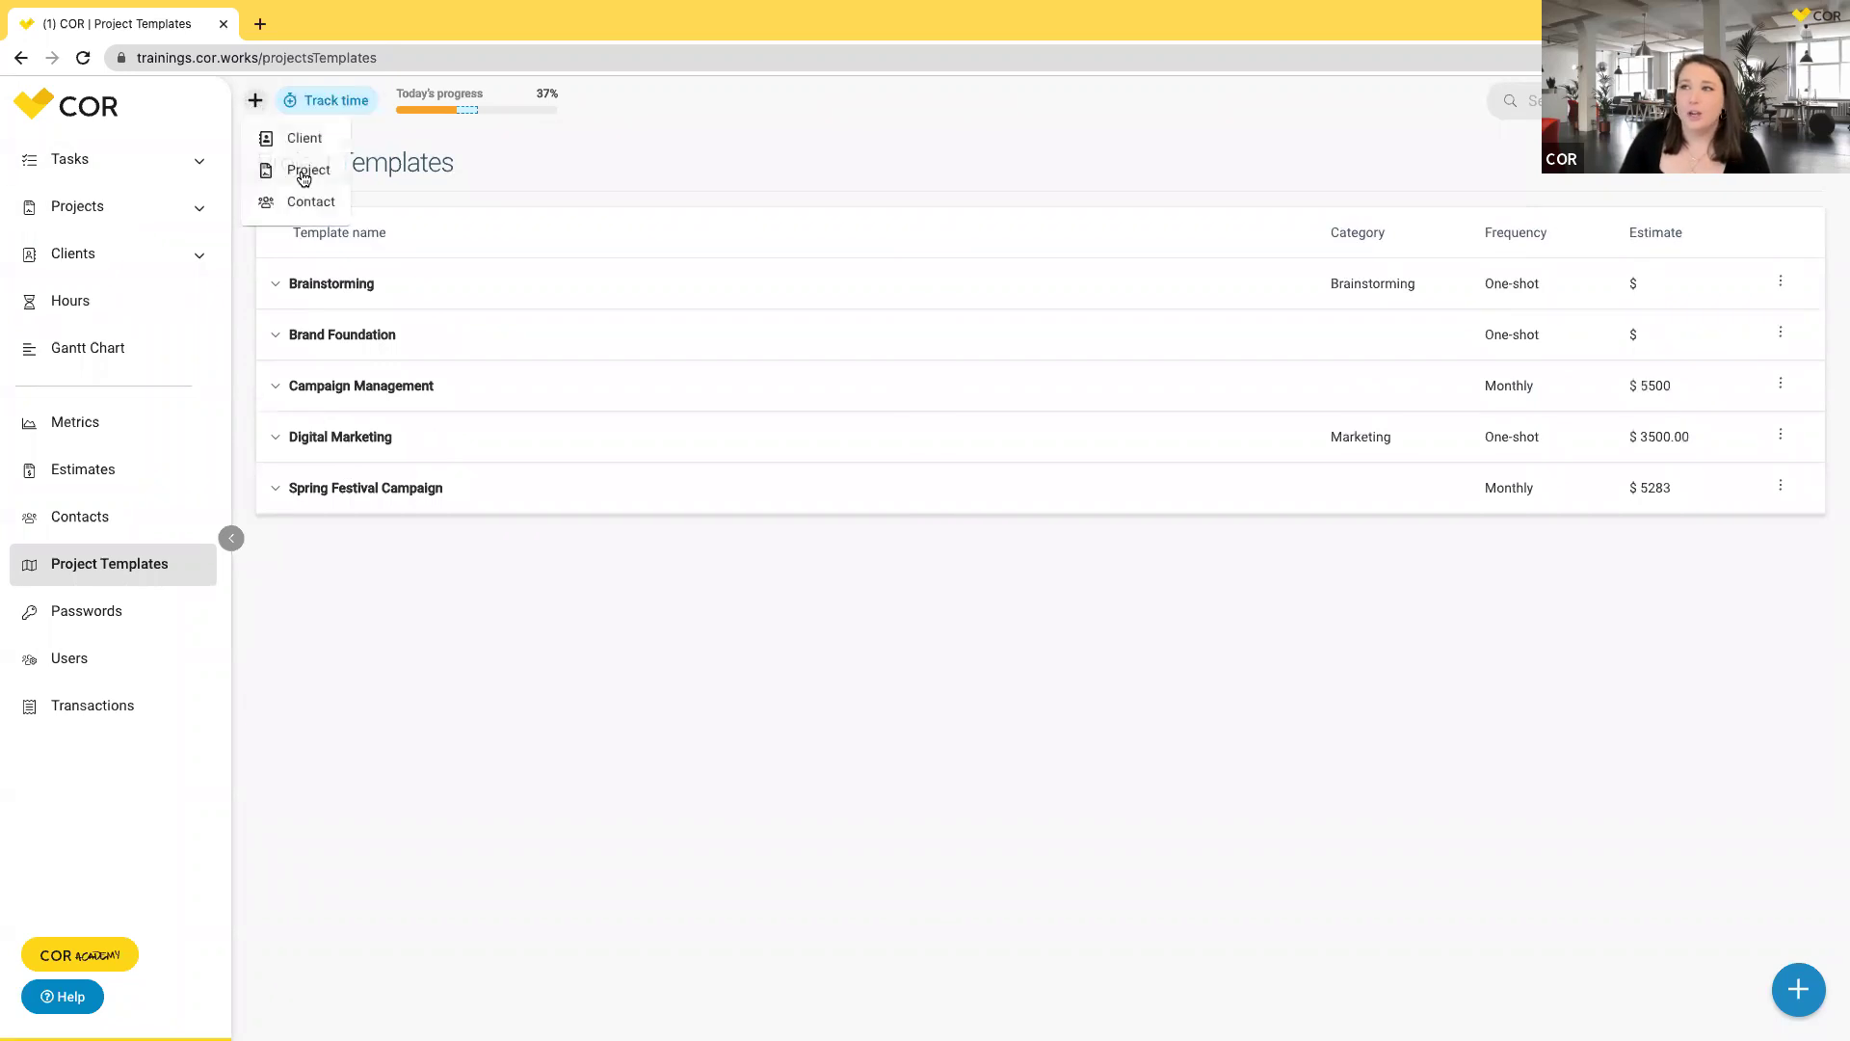
left_click(306, 172)
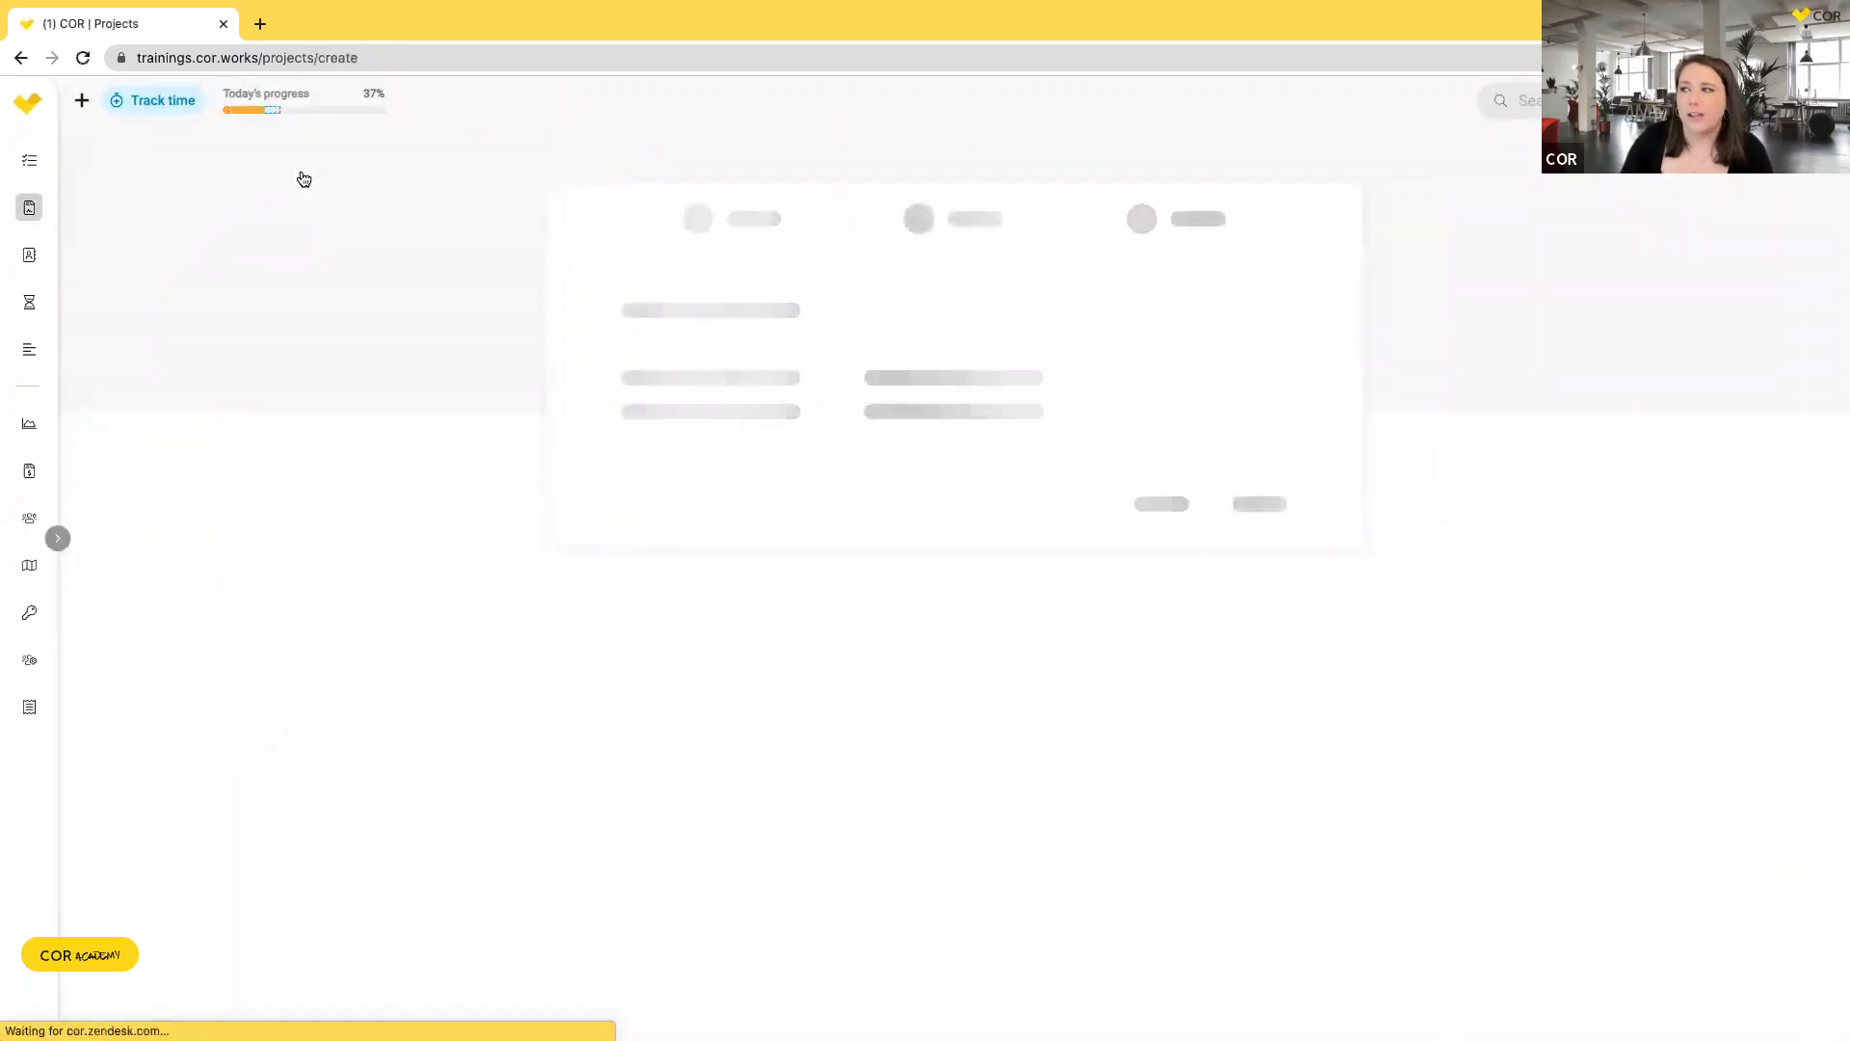
left_click(690, 319)
type("Campaign")
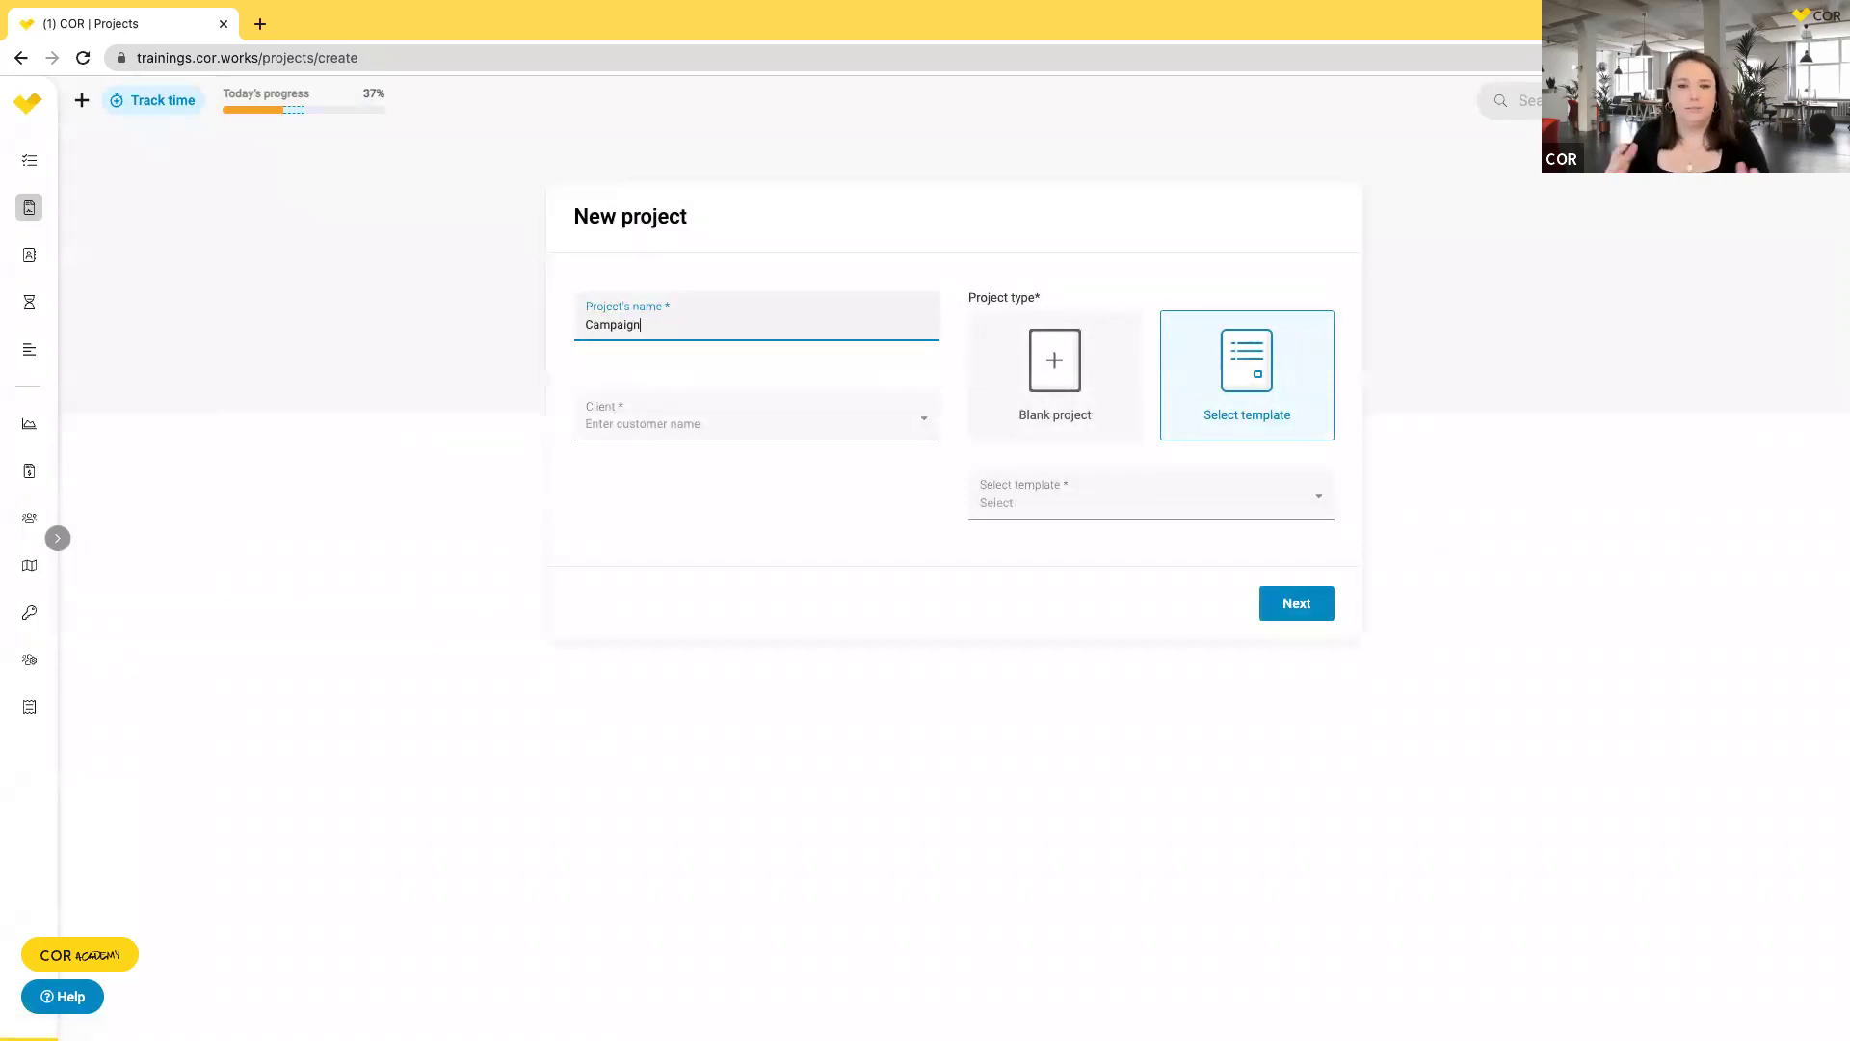
left_click(619, 427)
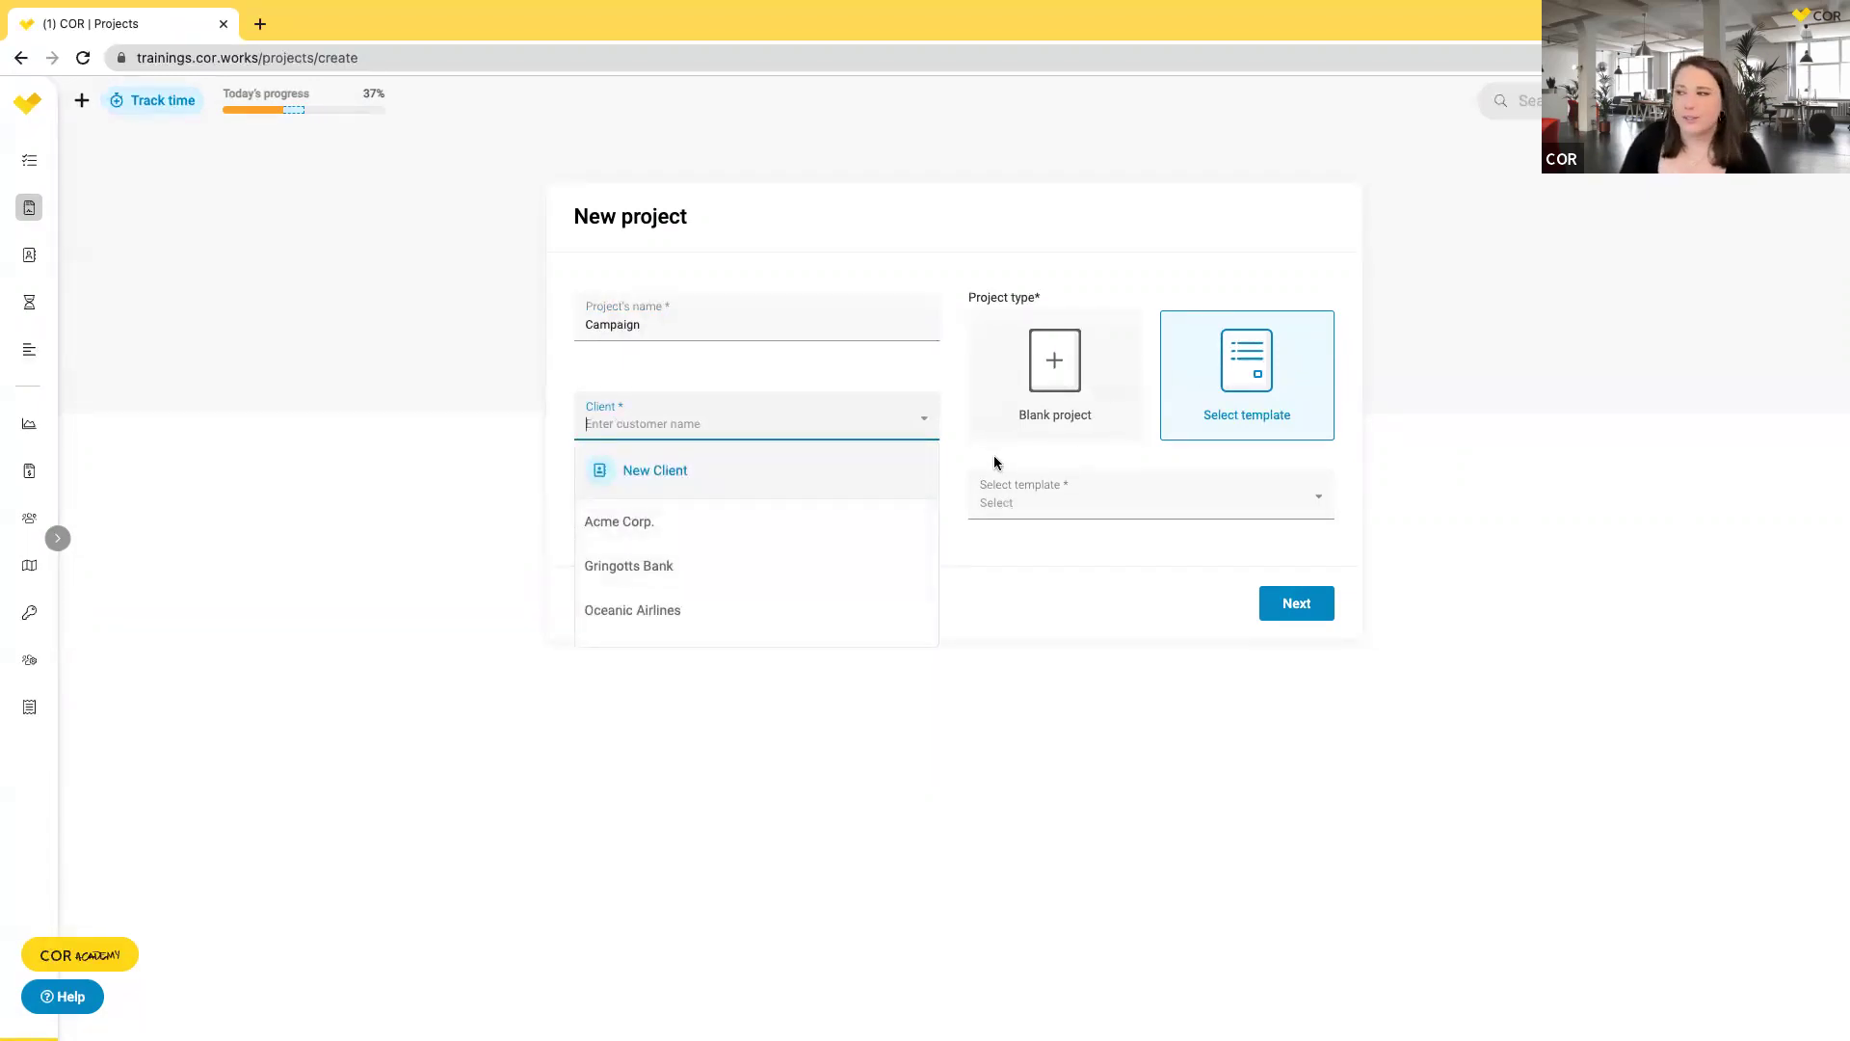
scroll(786, 538, "down", 2)
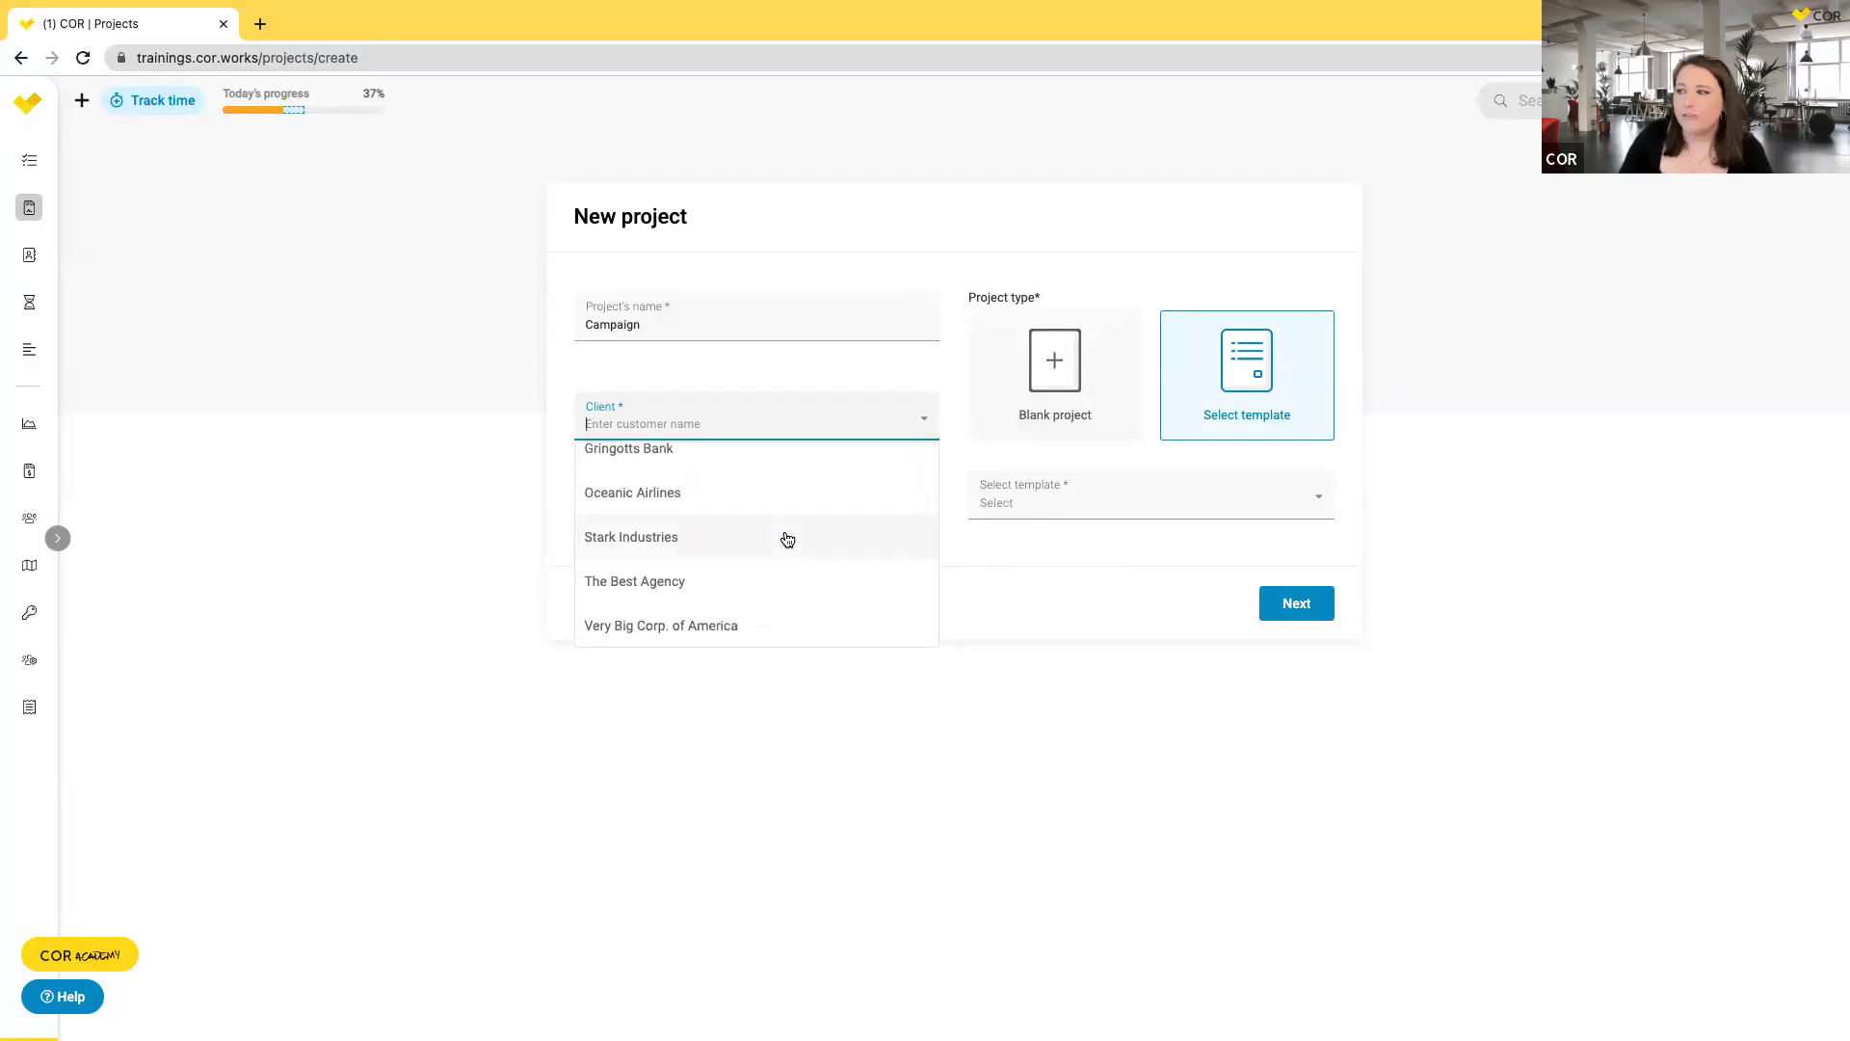
left_click(679, 583)
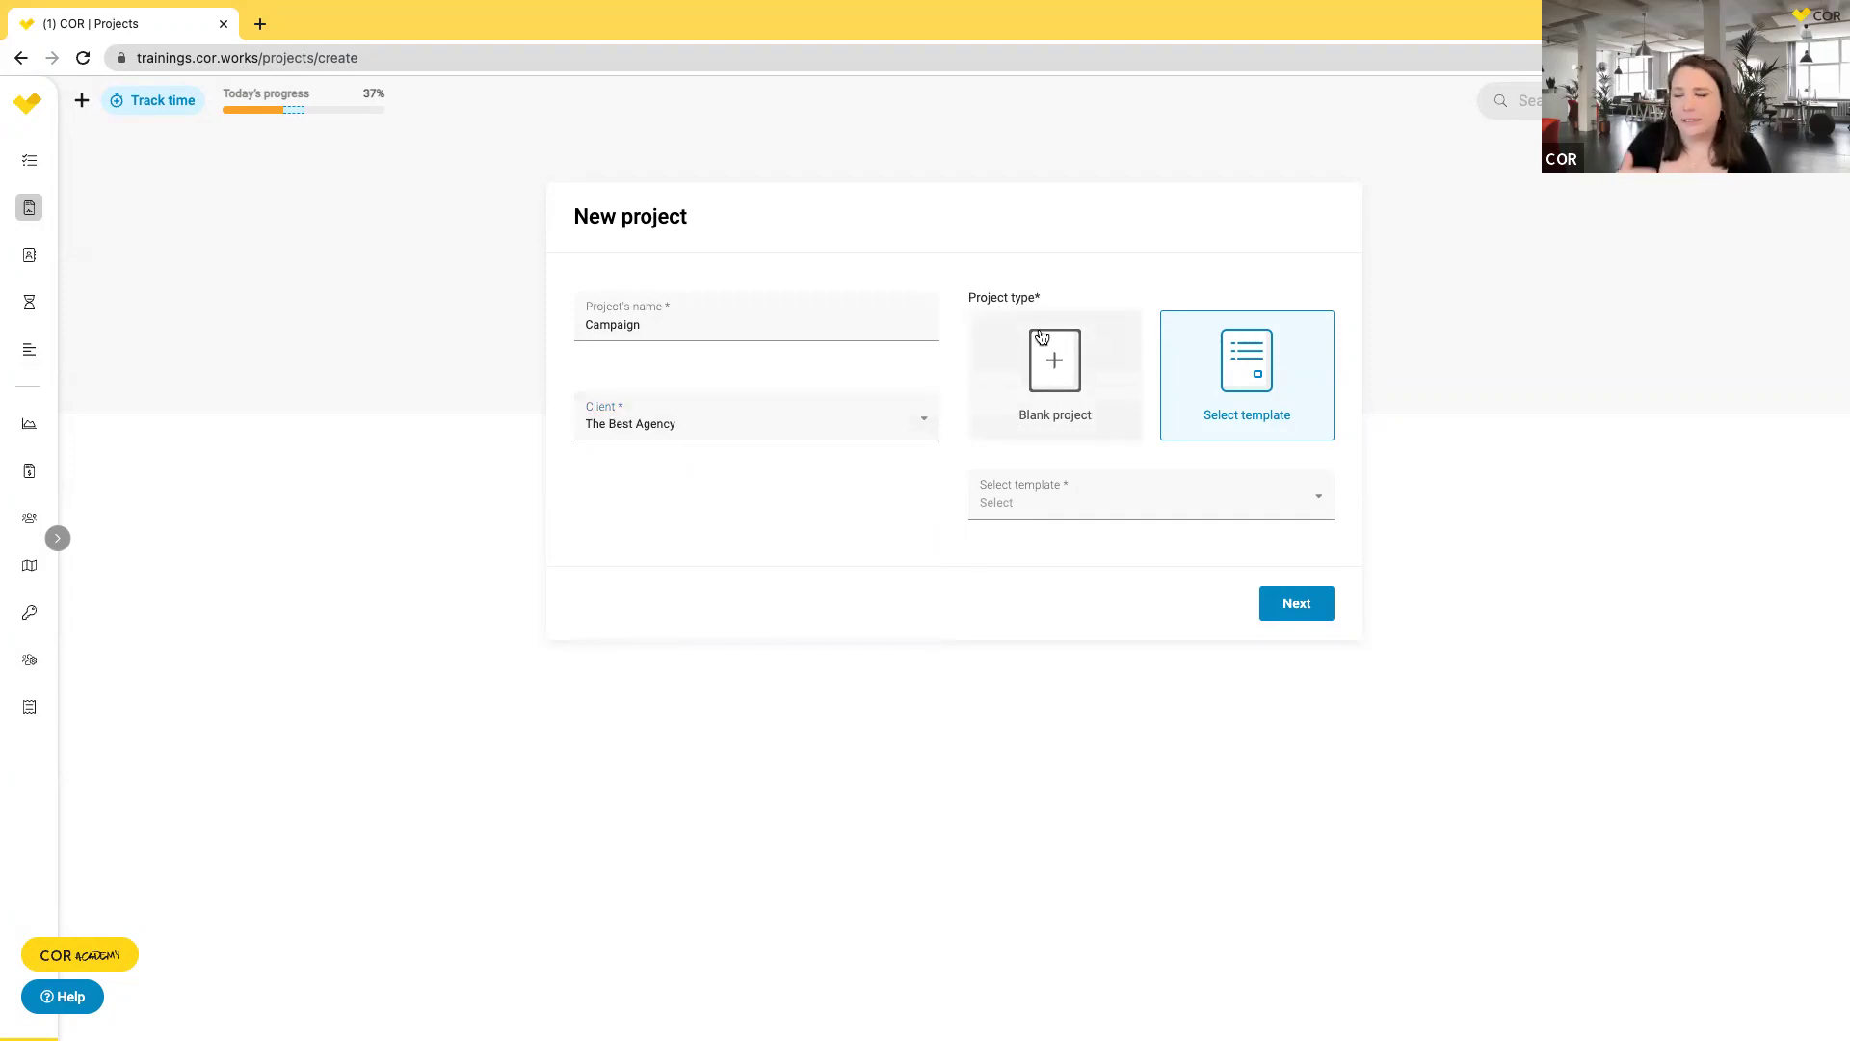
Base the new project on the Digital Marketing template and continue to its basic information.
left_click(1010, 498)
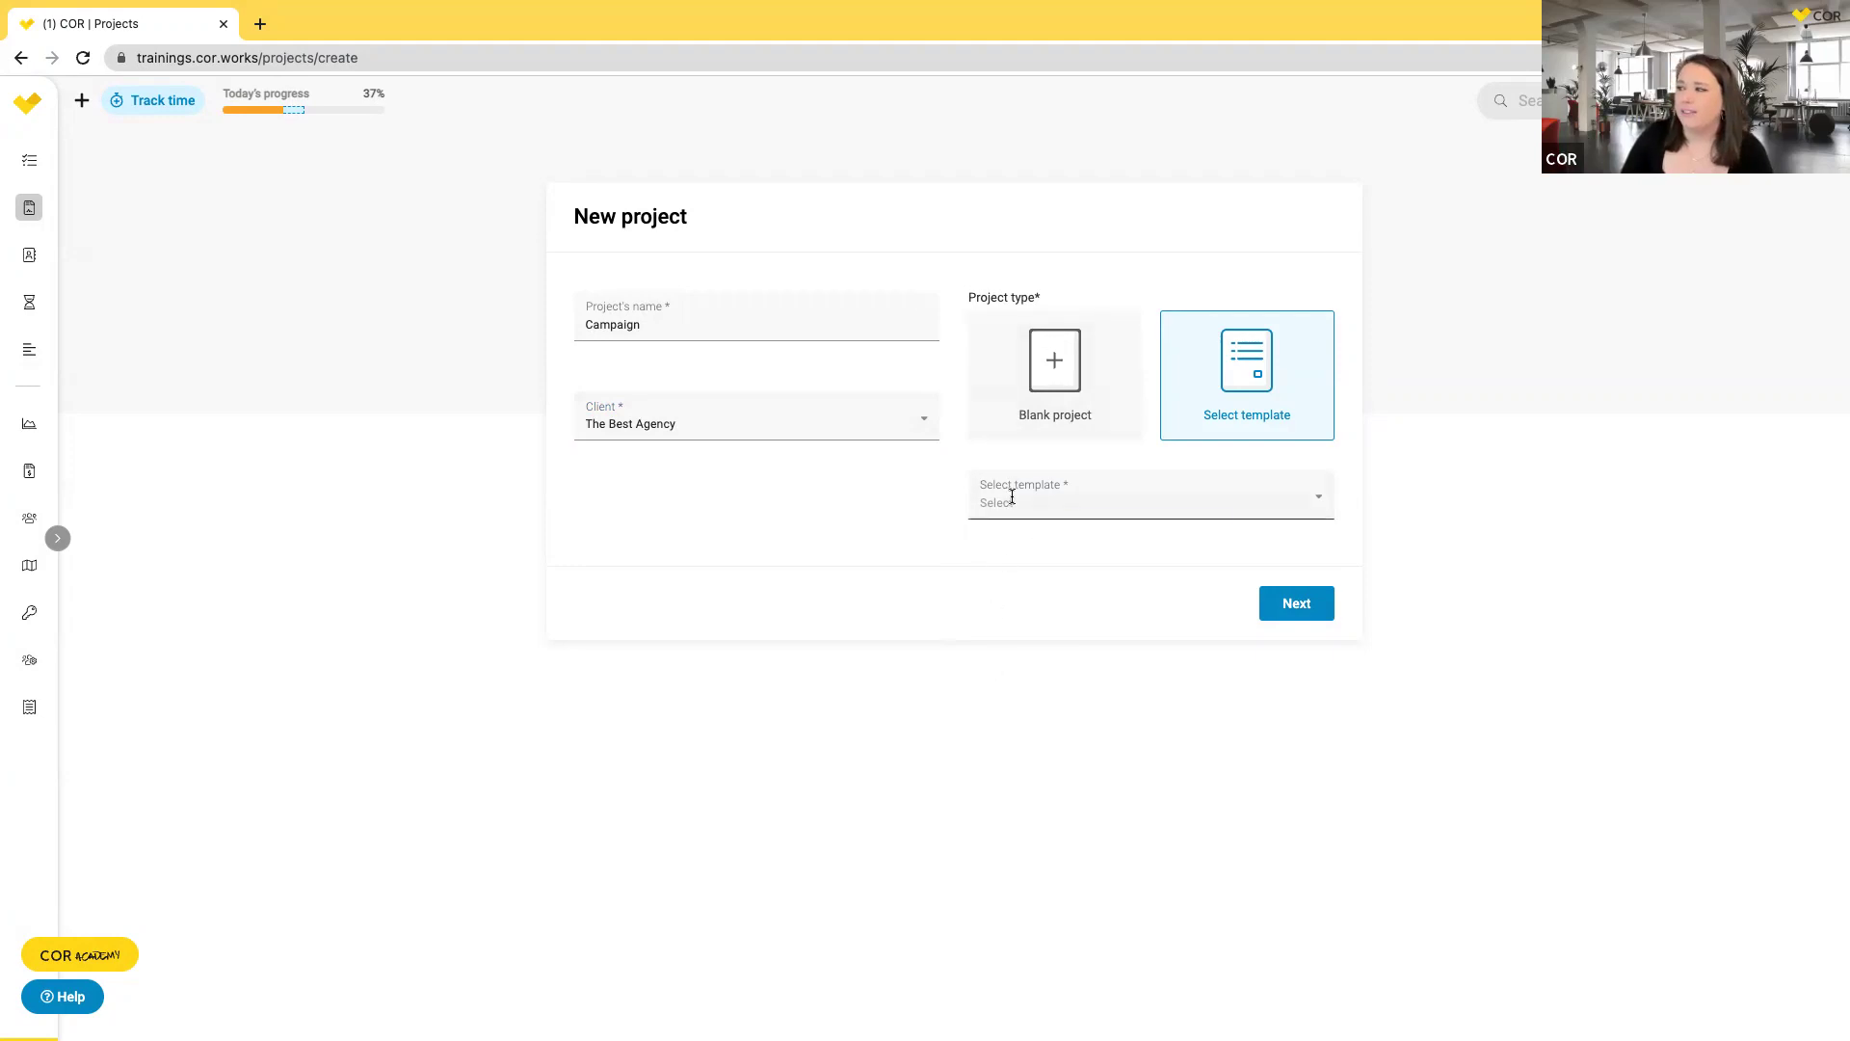
left_click(1030, 643)
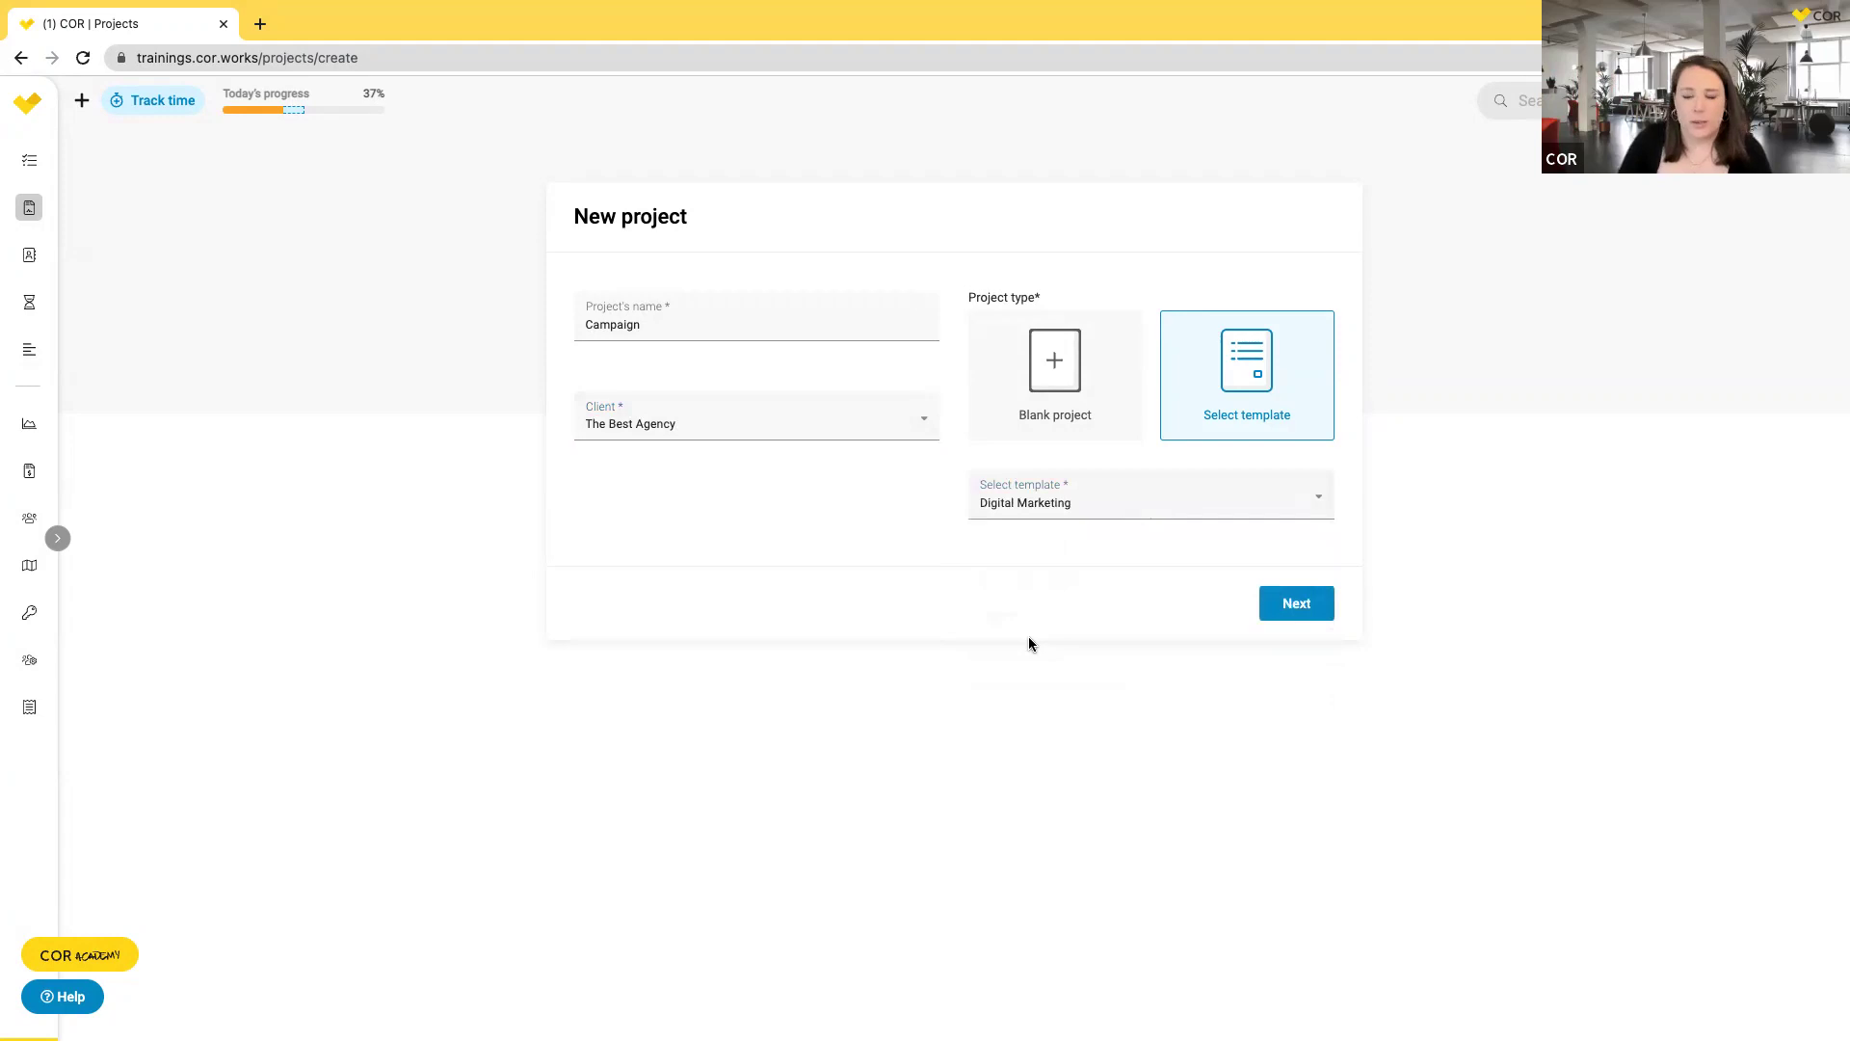
left_click(1276, 607)
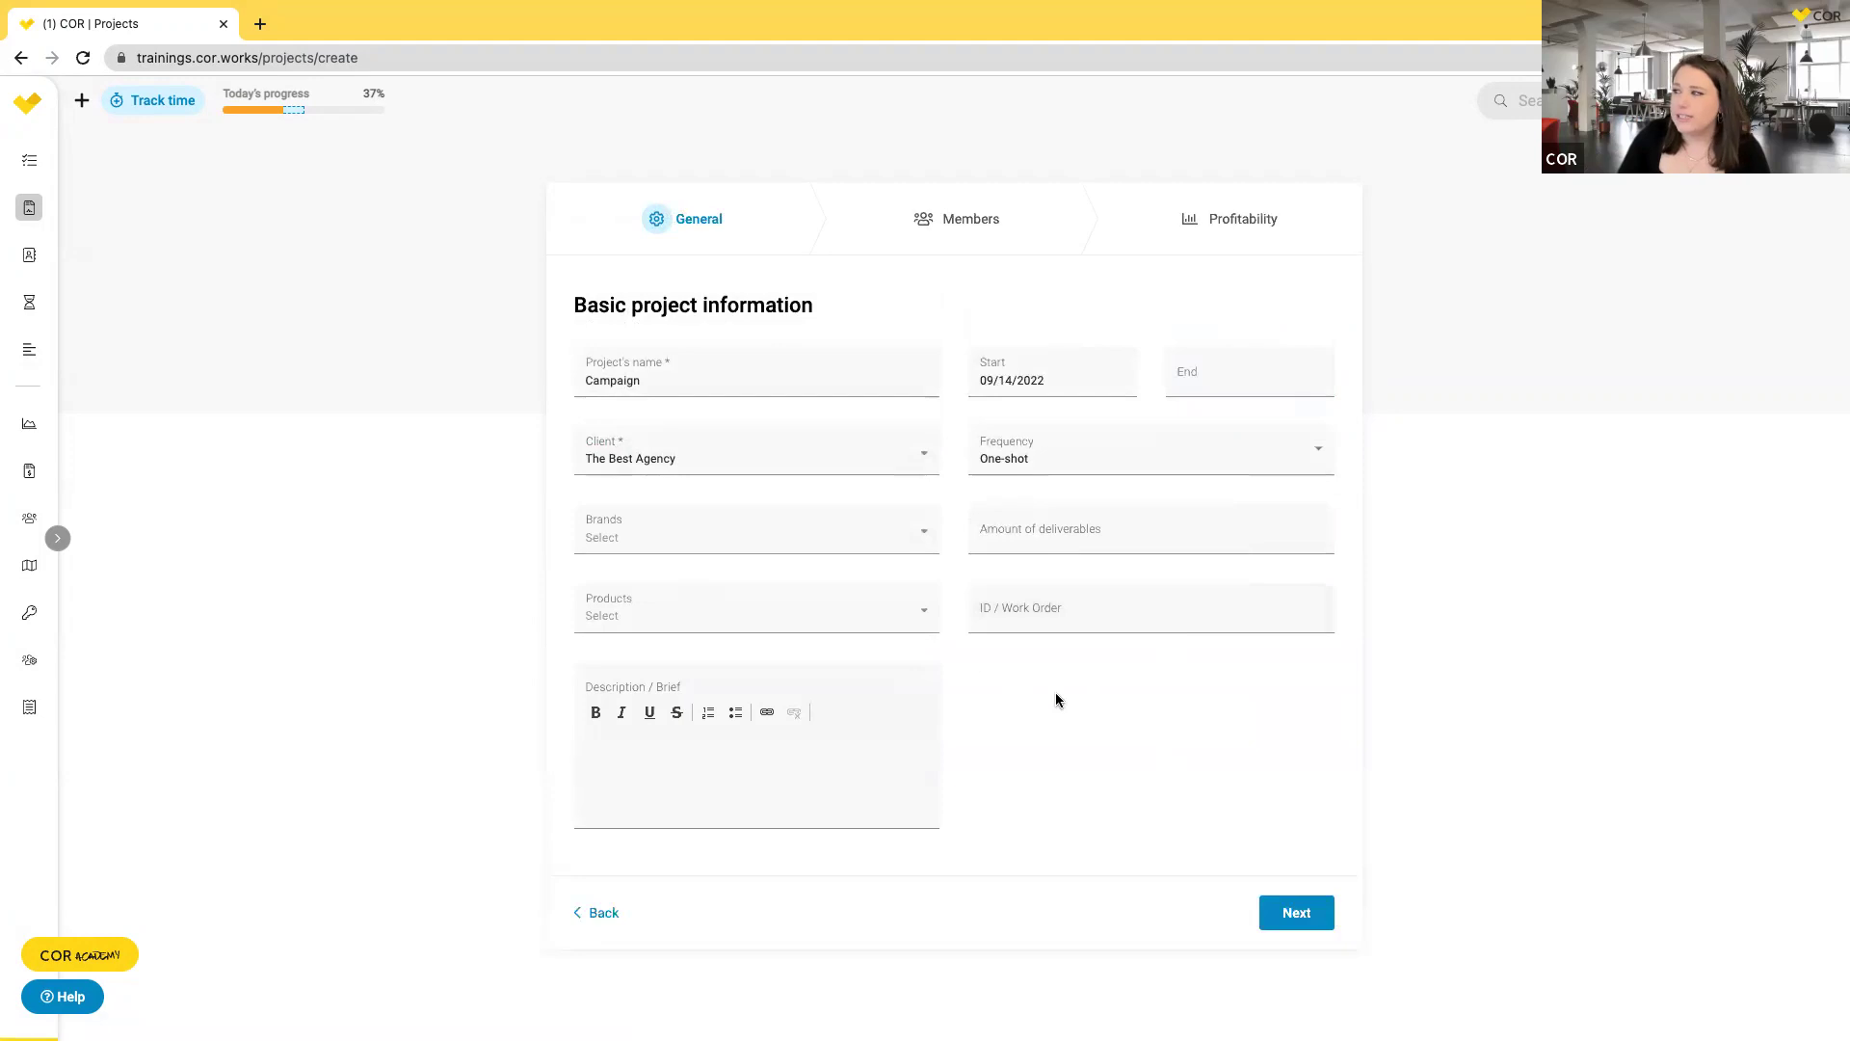
Set the project frequency to Monthly and continue to the project member selection.
left_click(1111, 452)
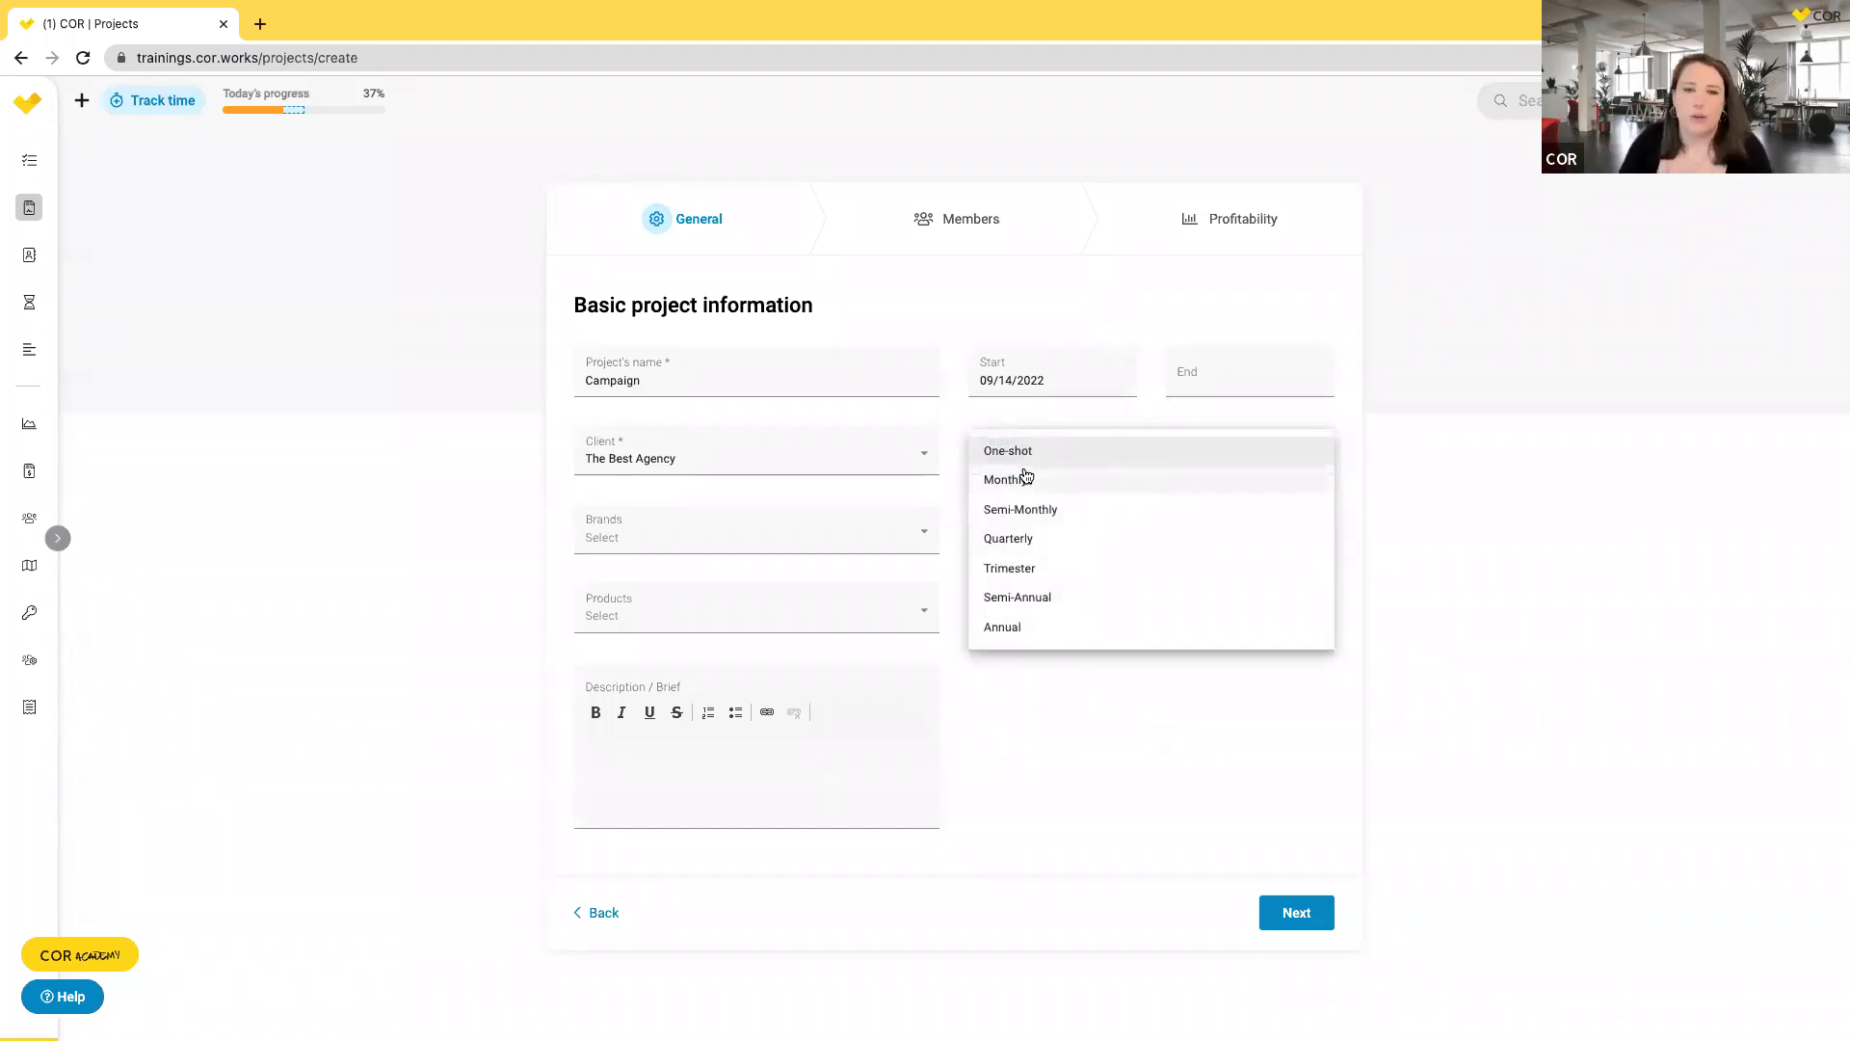
left_click(1049, 487)
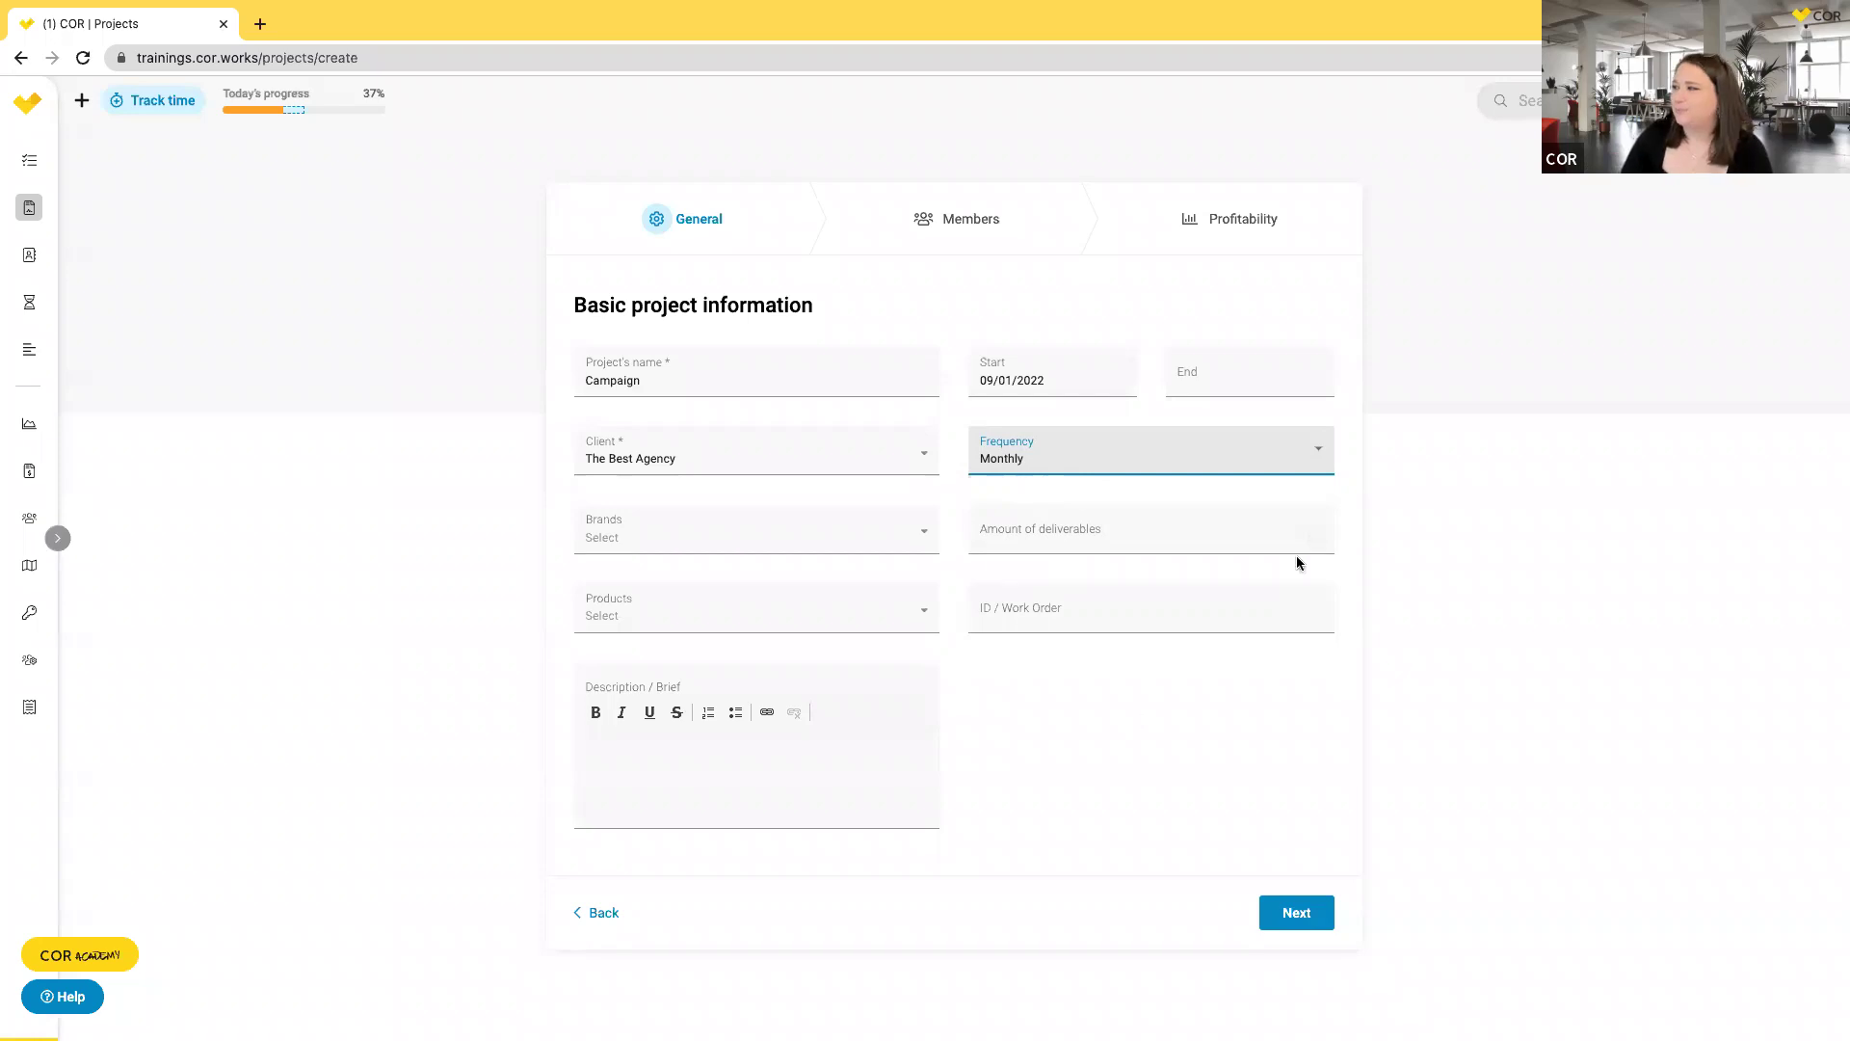
left_click(1294, 906)
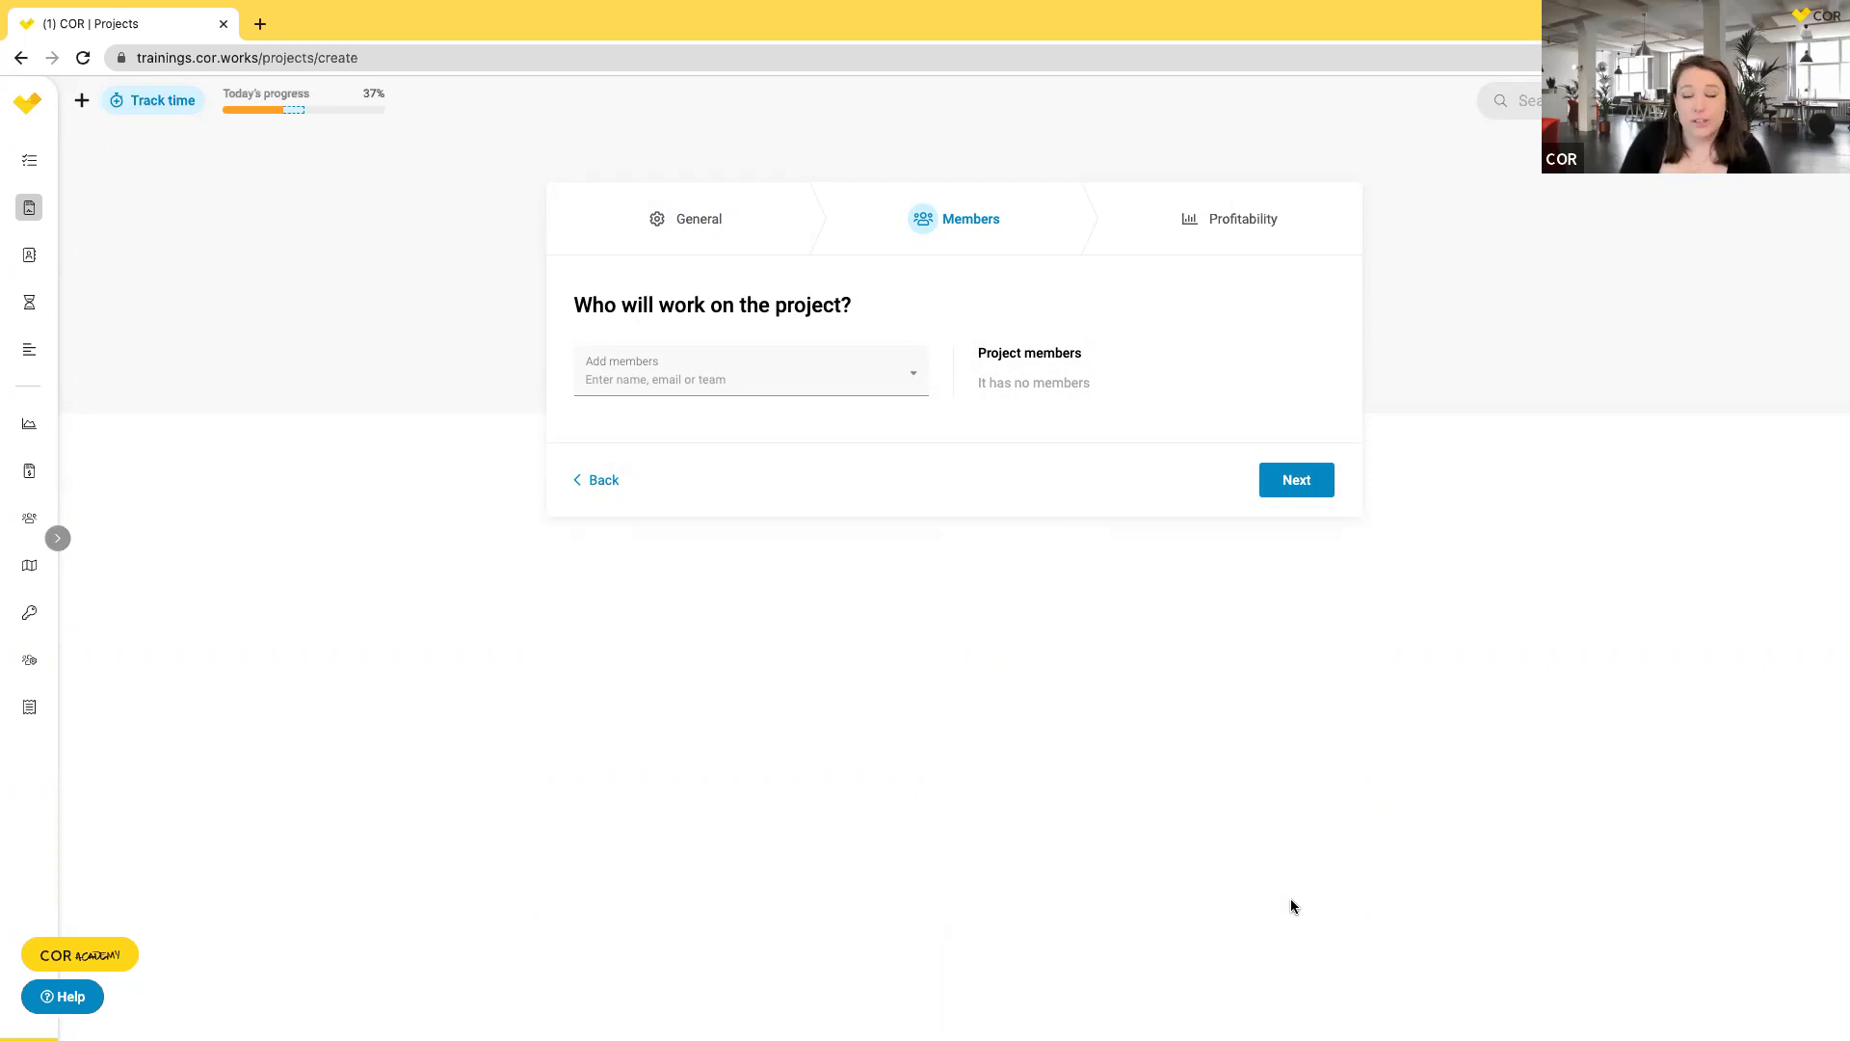
Add three individual users from the available people as members of the Campaign project.
left_click(759, 376)
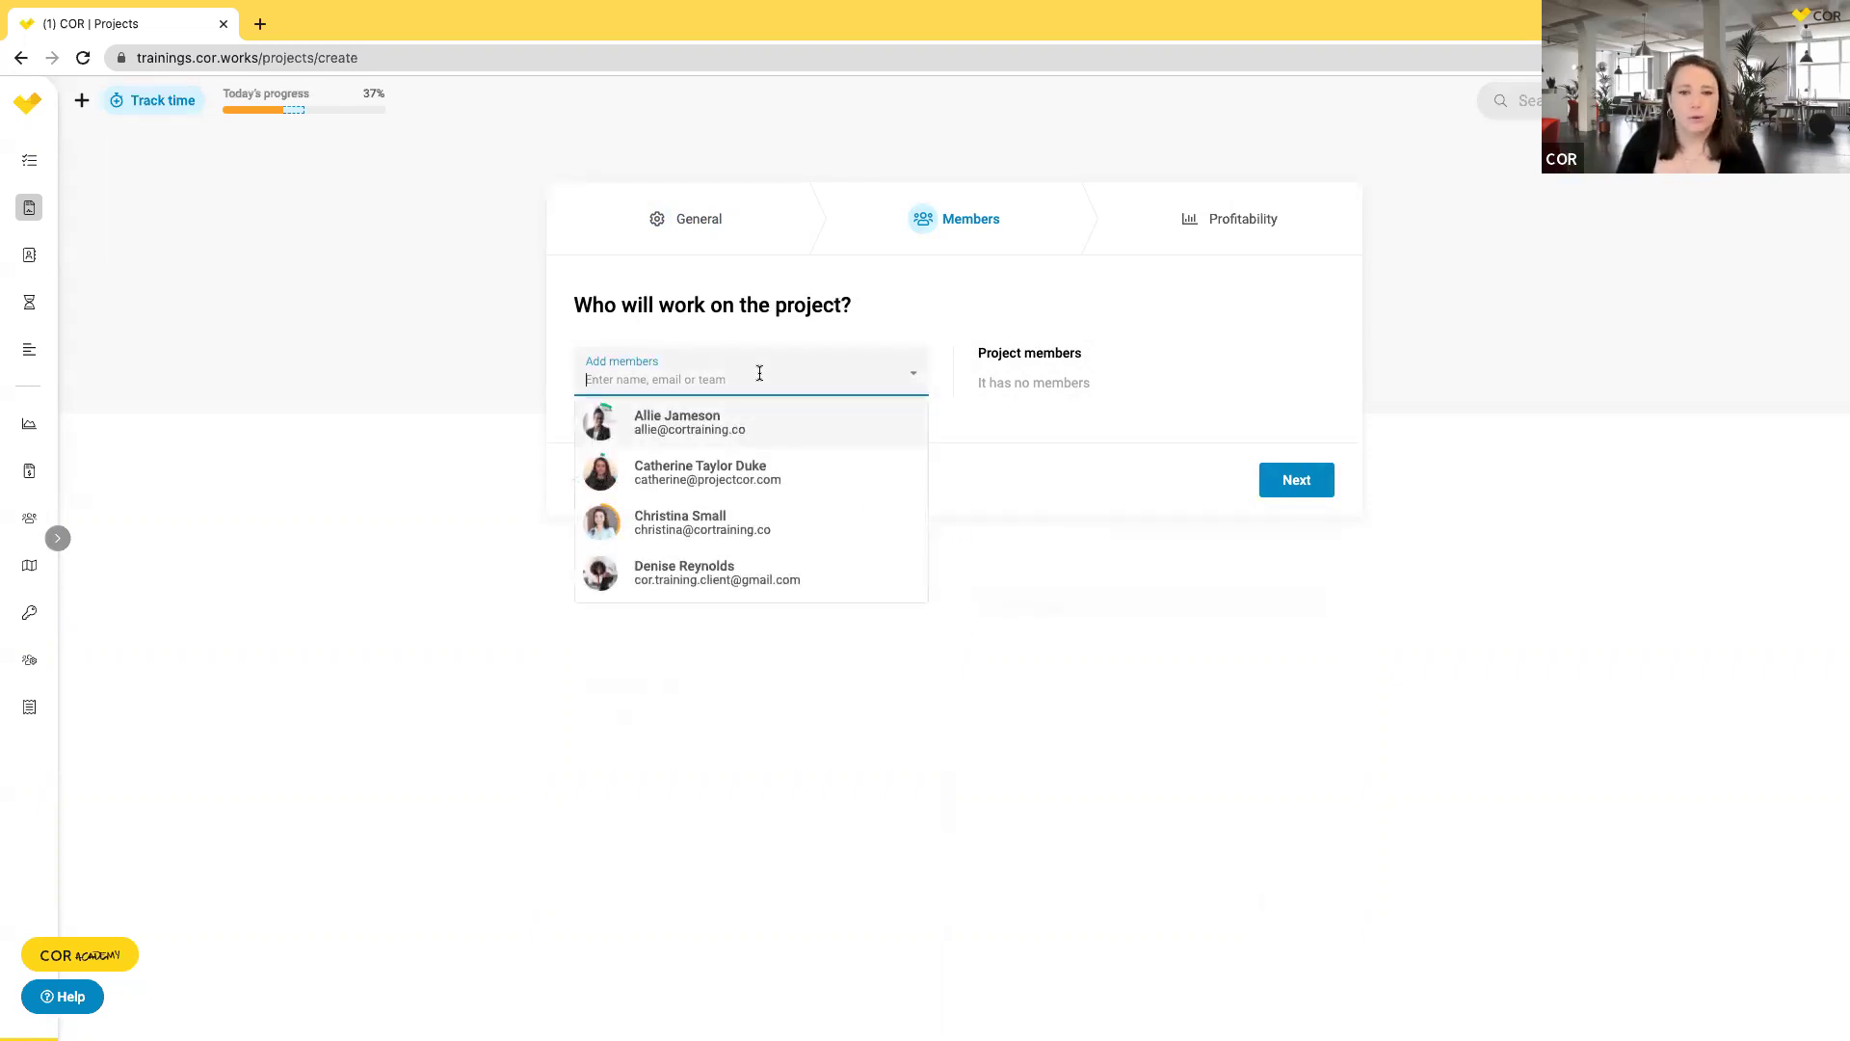
scroll(607, 474, "down", 3)
scroll(608, 474, "down", 4)
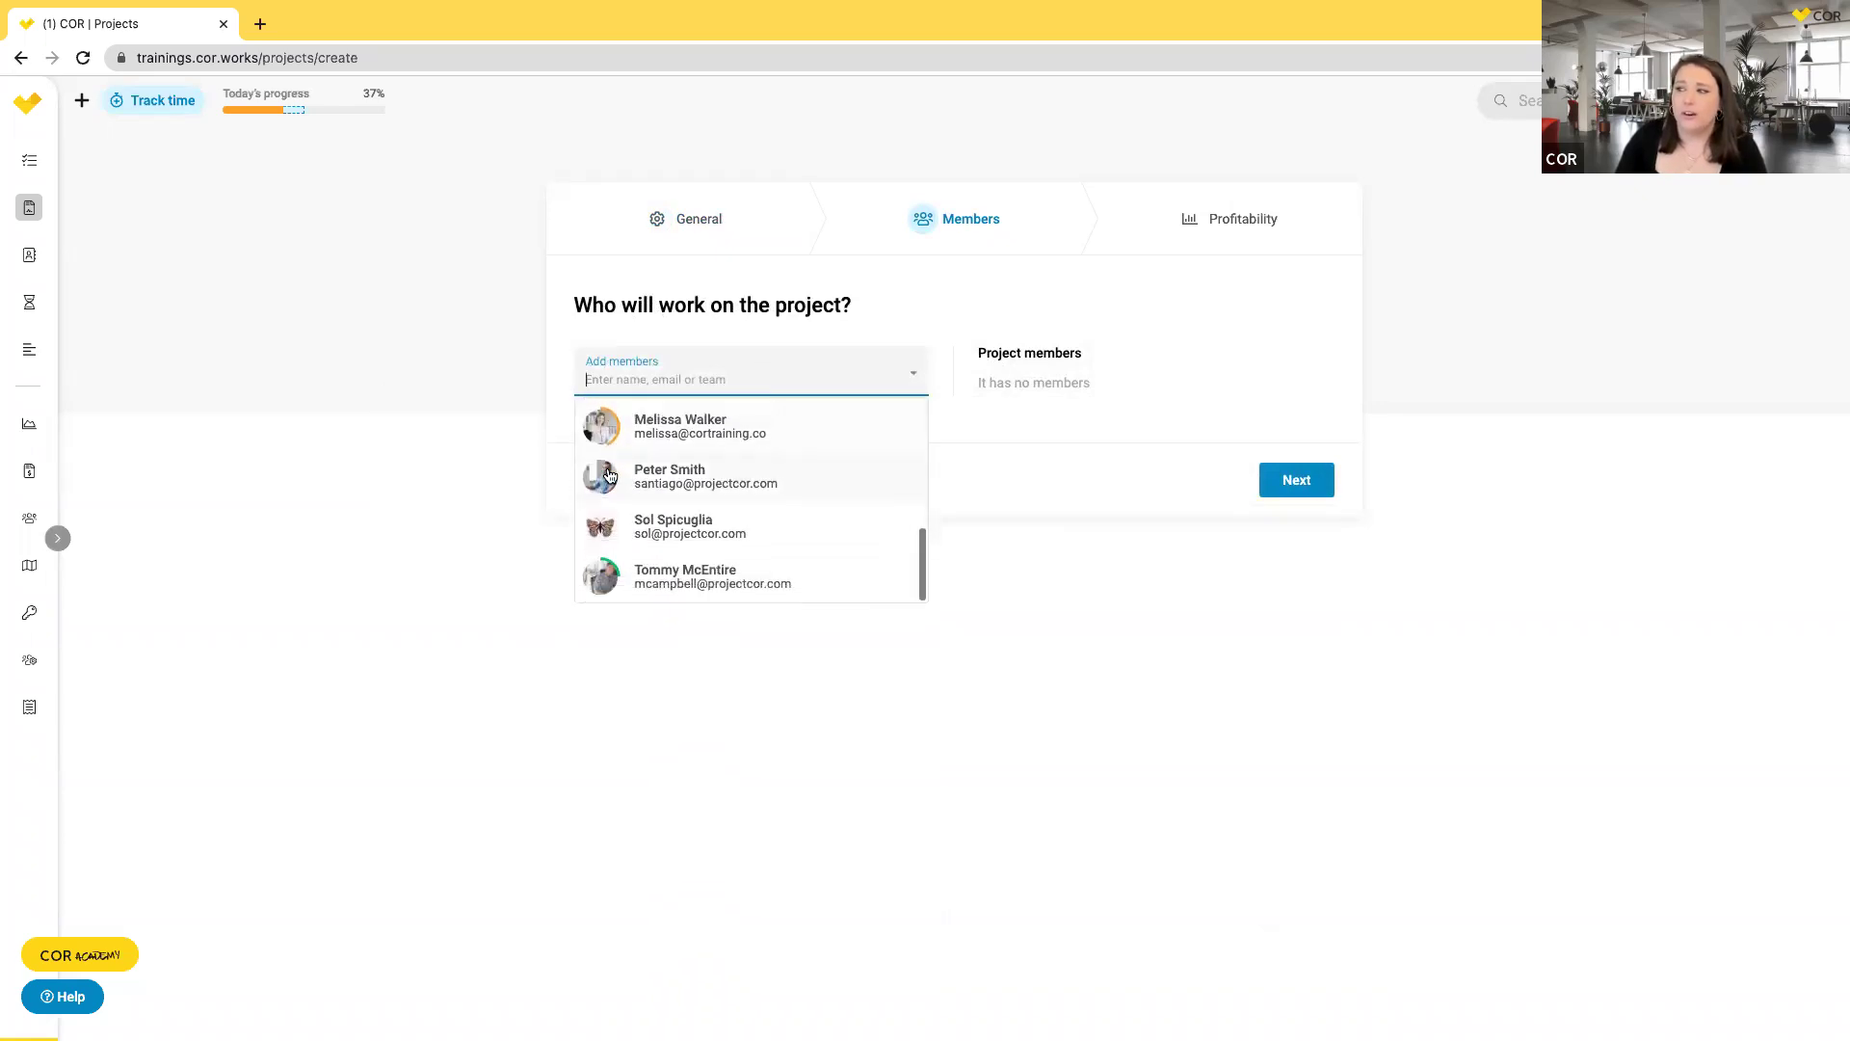
scroll(607, 463, "up", 2)
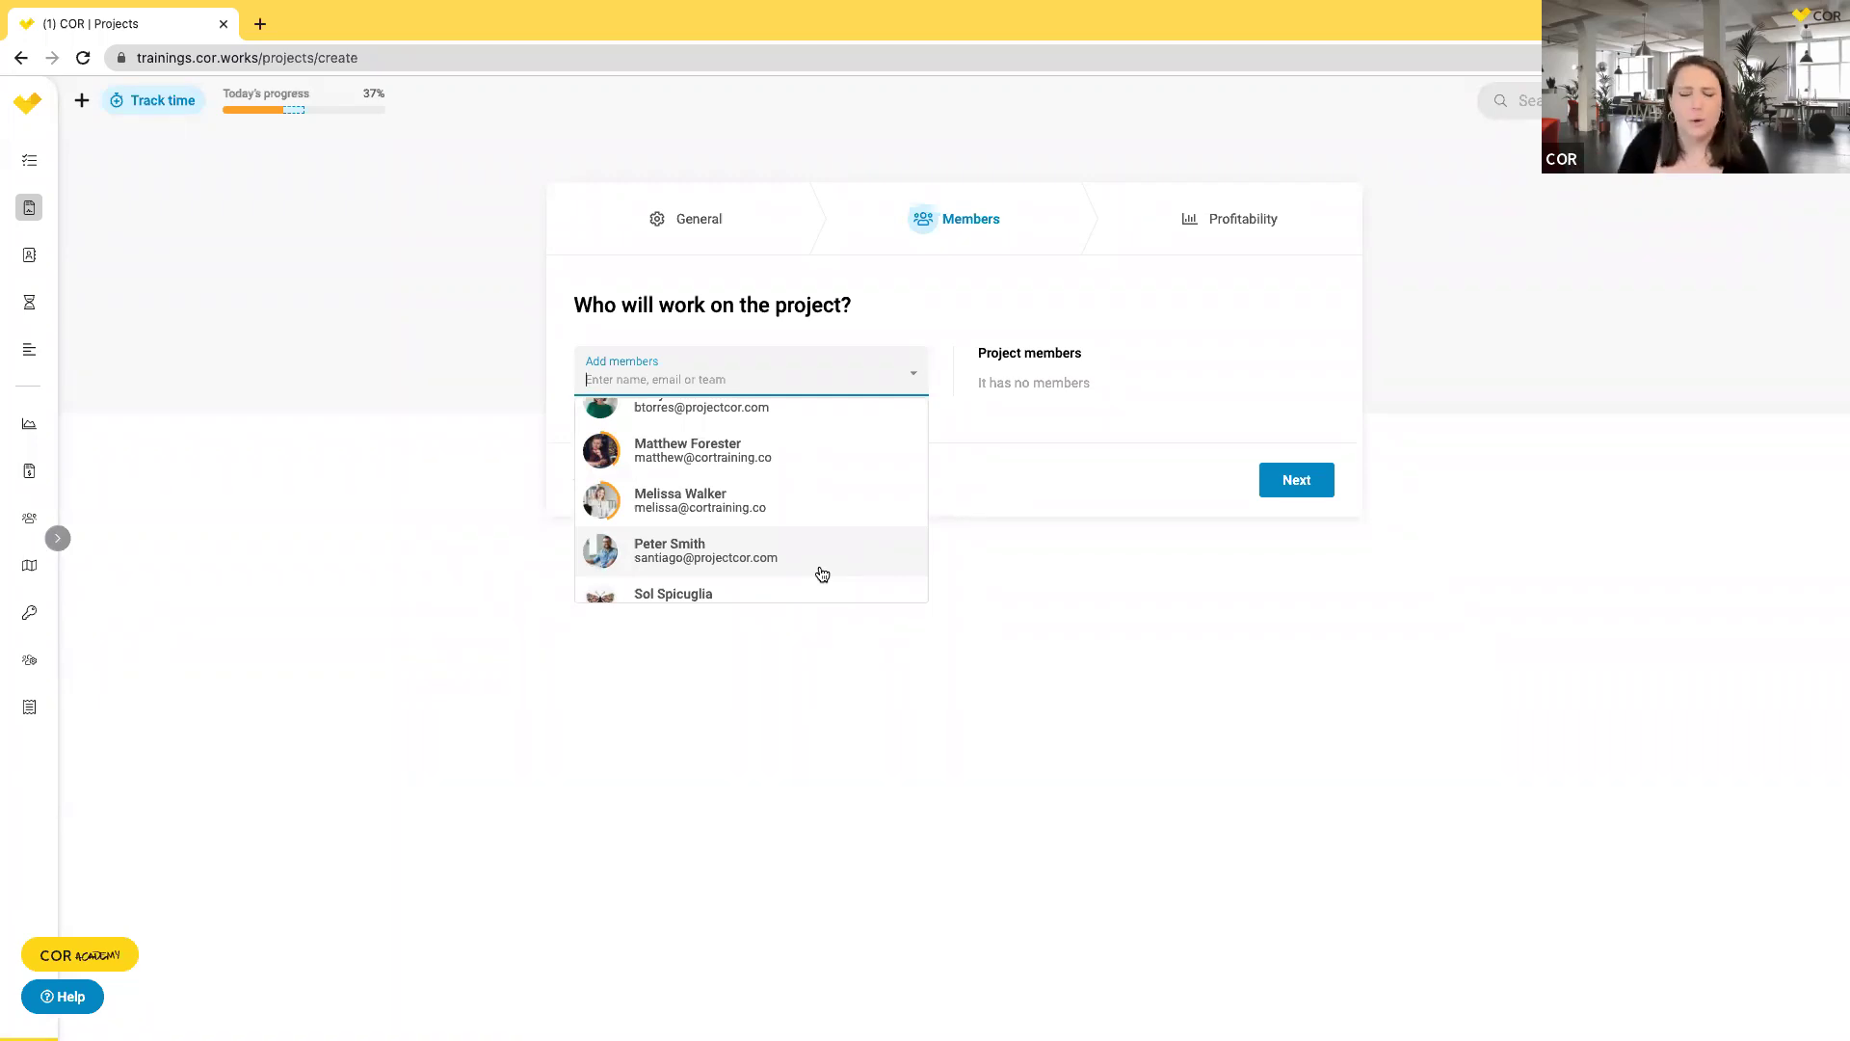
scroll(822, 575, "up", 1)
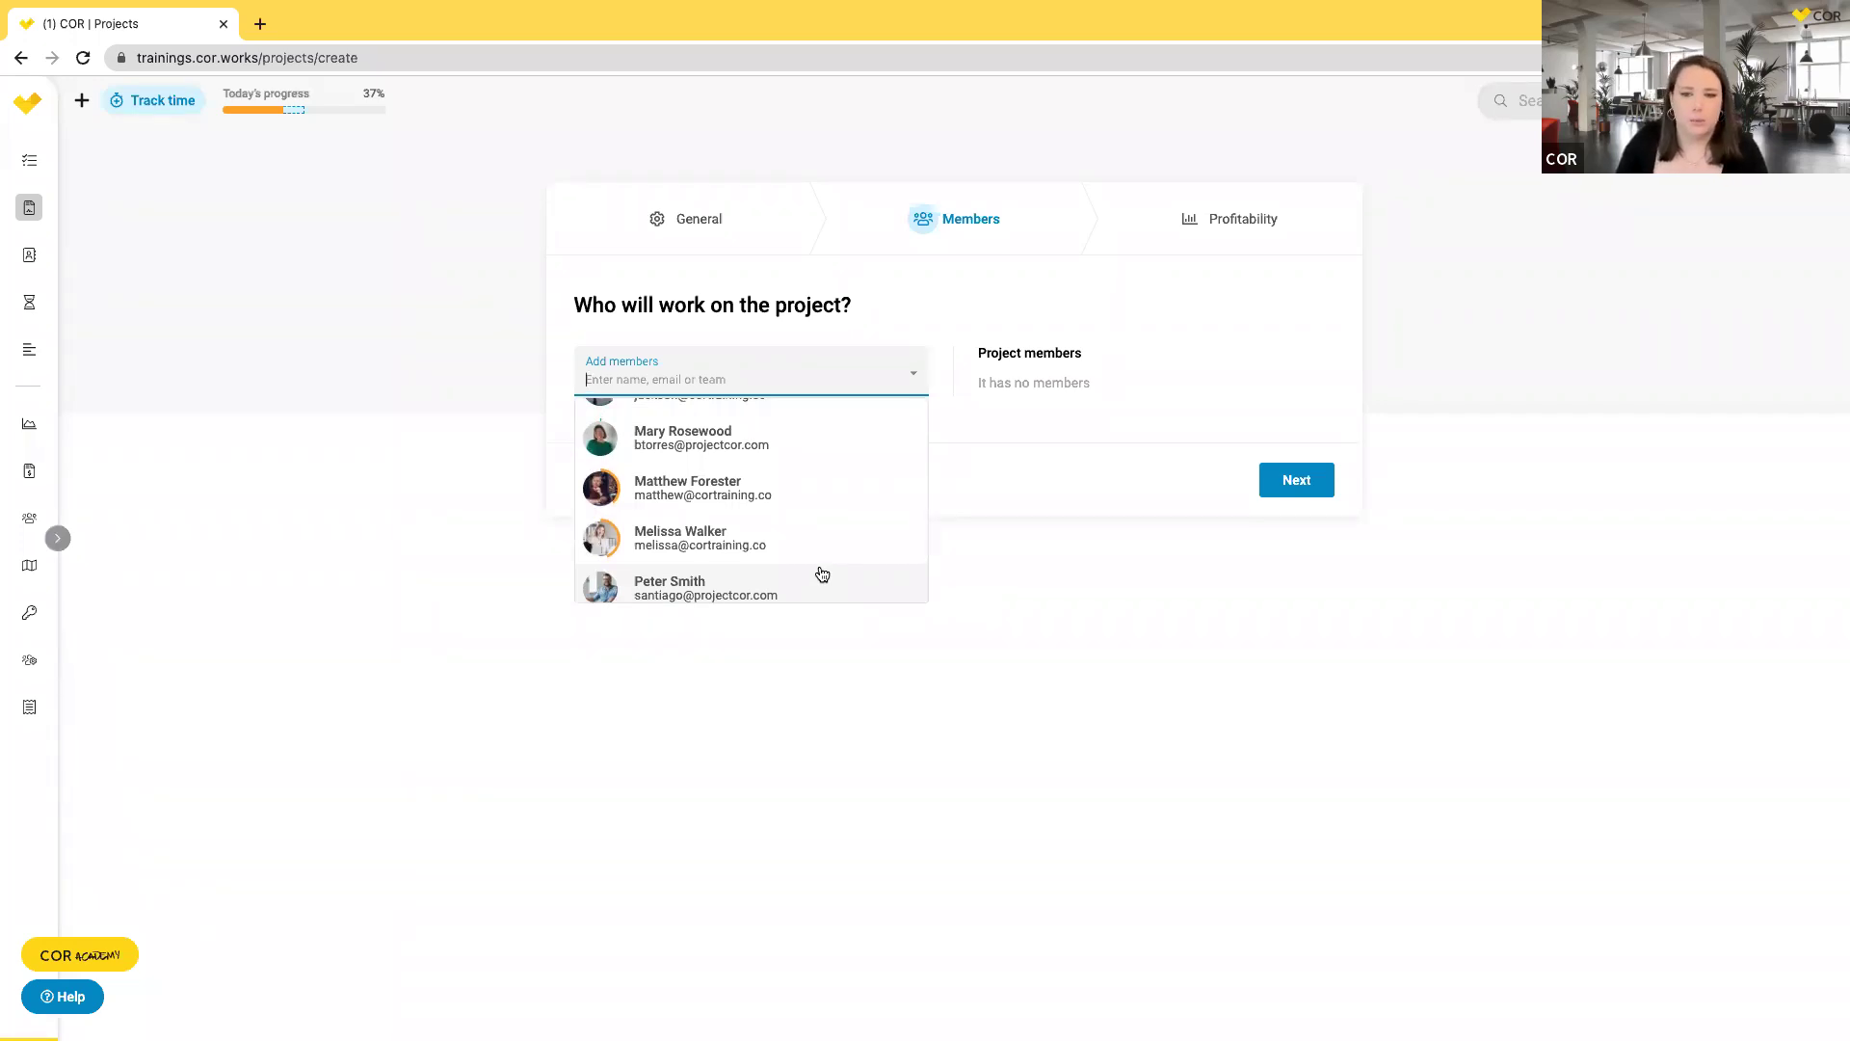
left_click(652, 450)
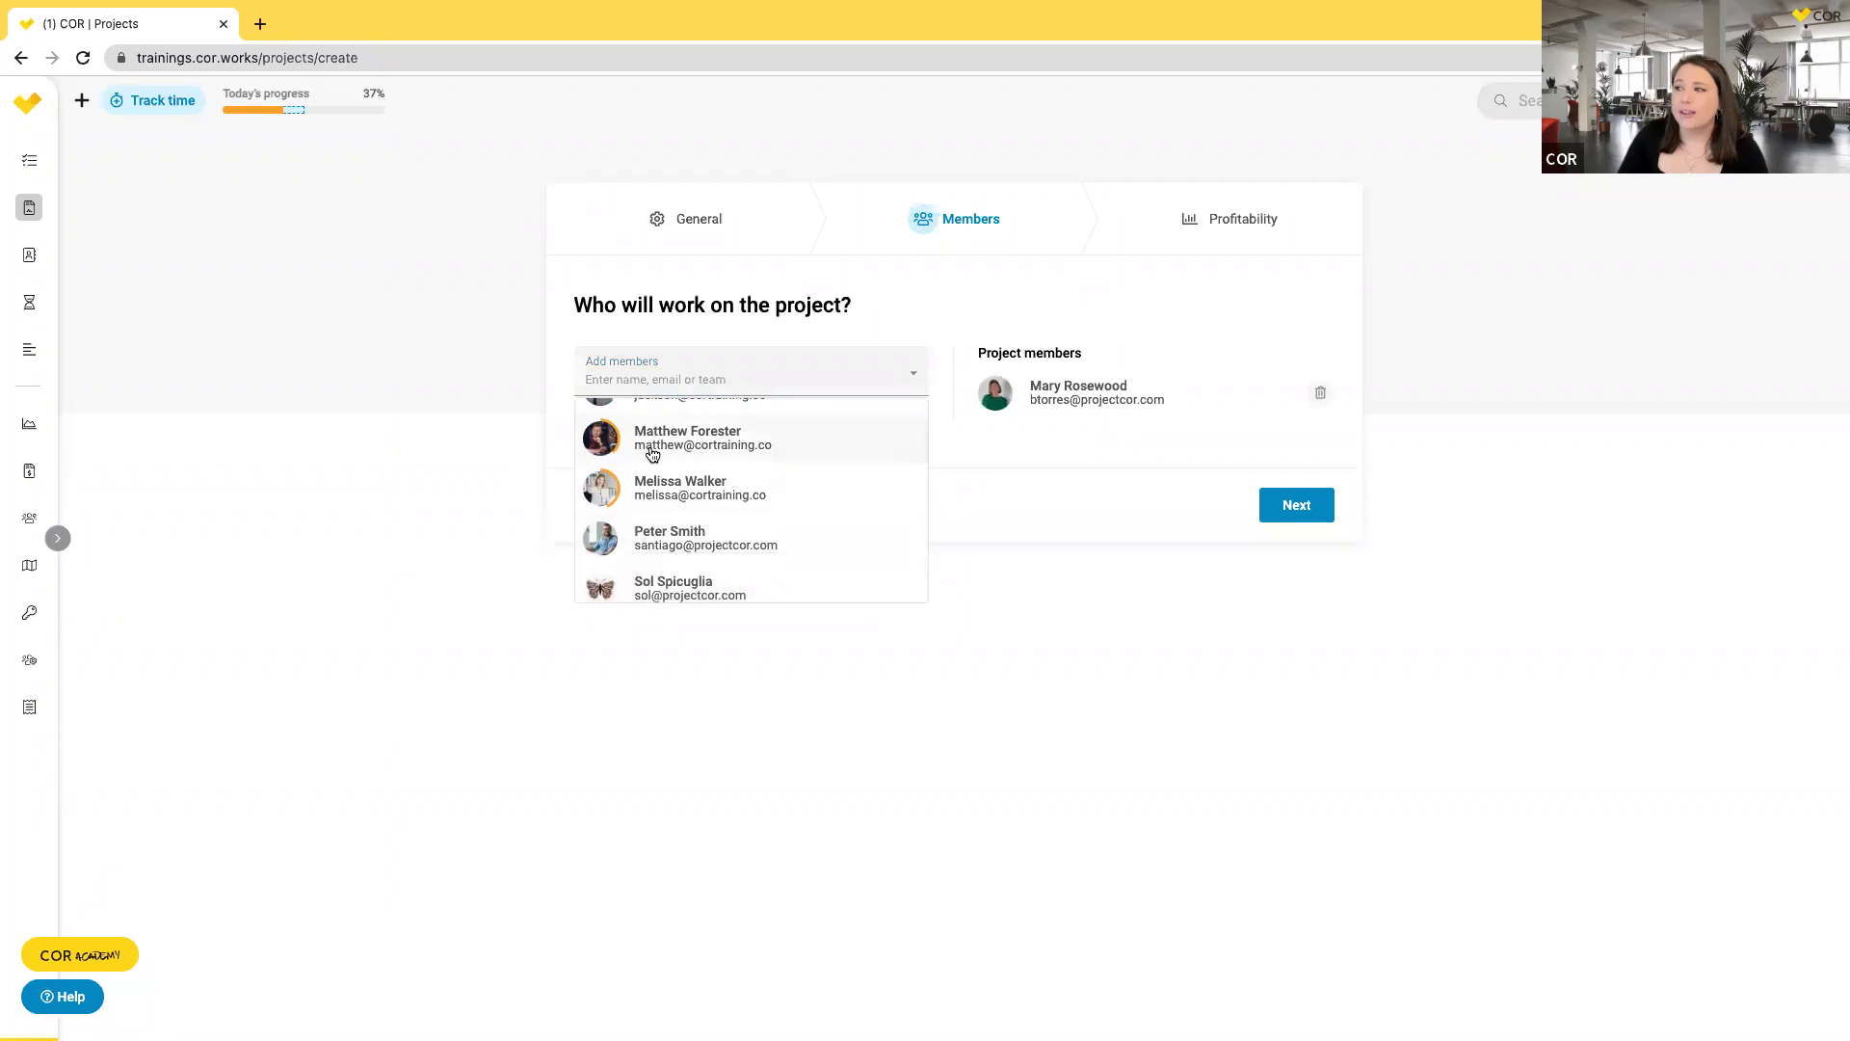
left_click(670, 538)
left_click(648, 590)
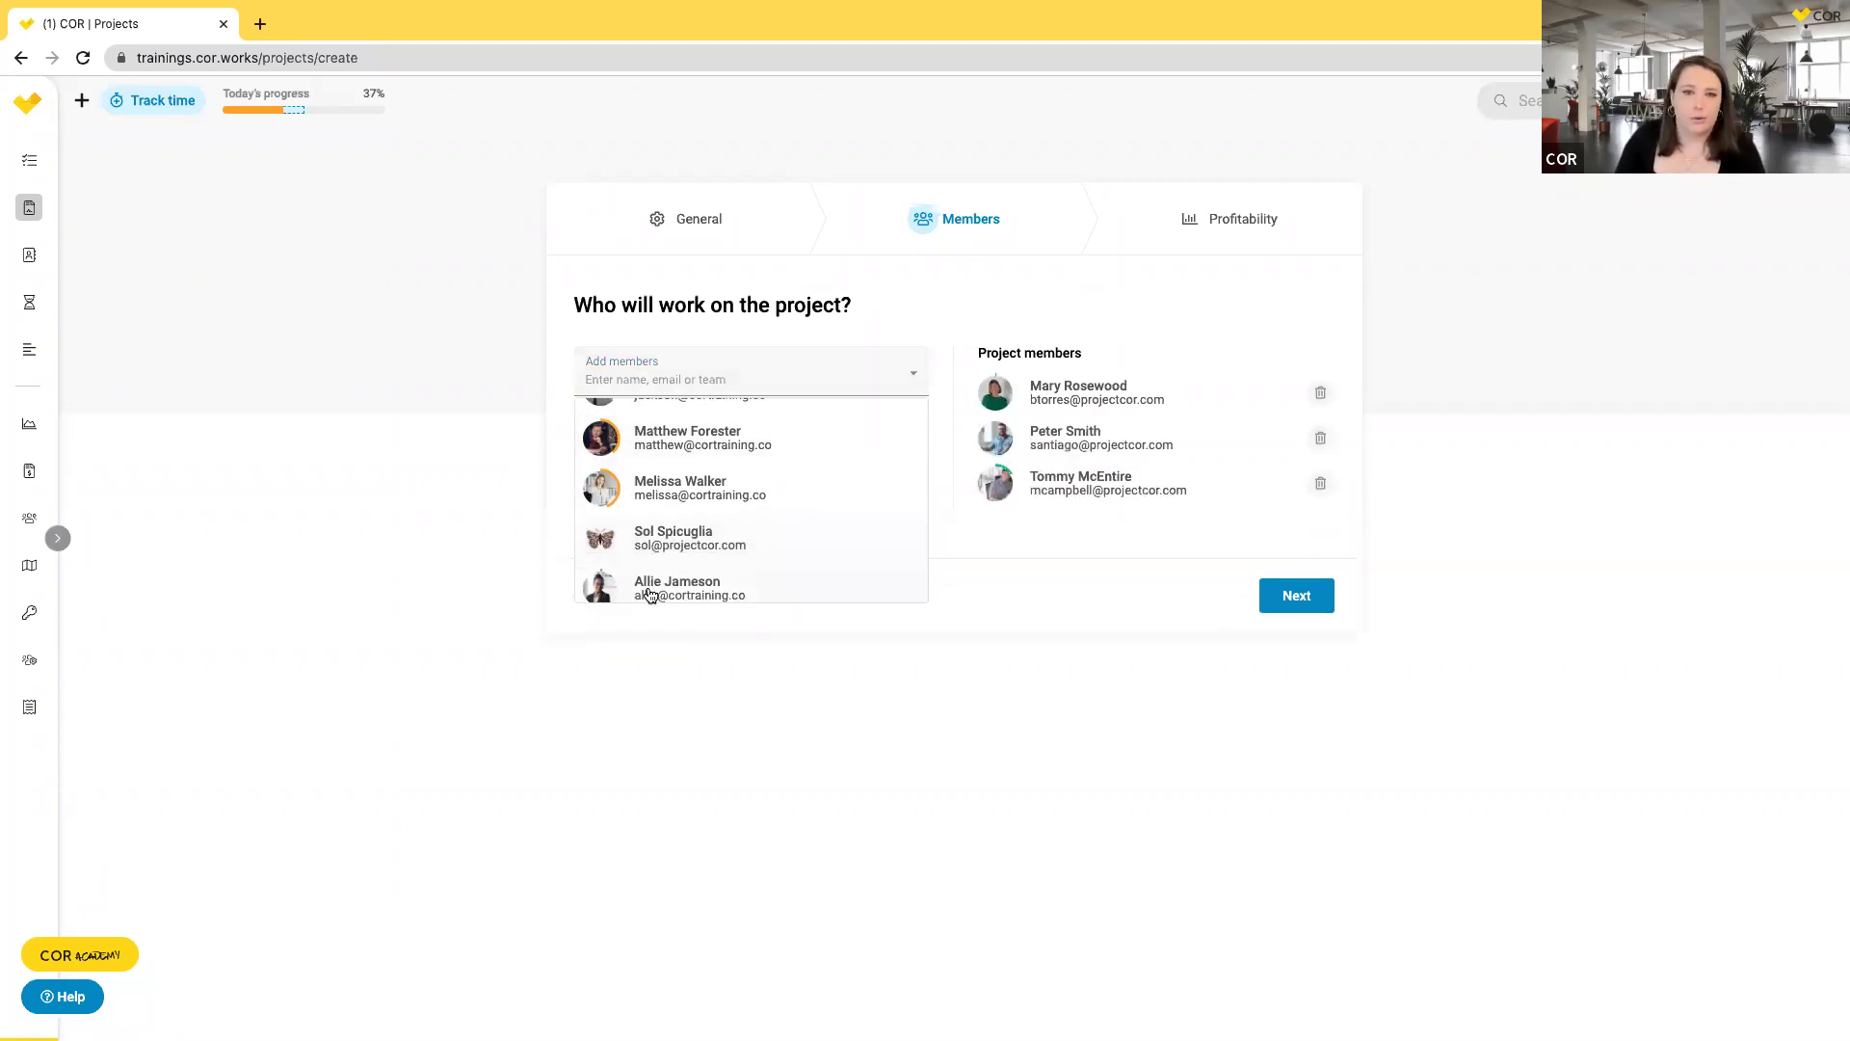
Add the Creative Department team to the project members and continue to the profitability settings.
left_click(655, 357)
type("crea")
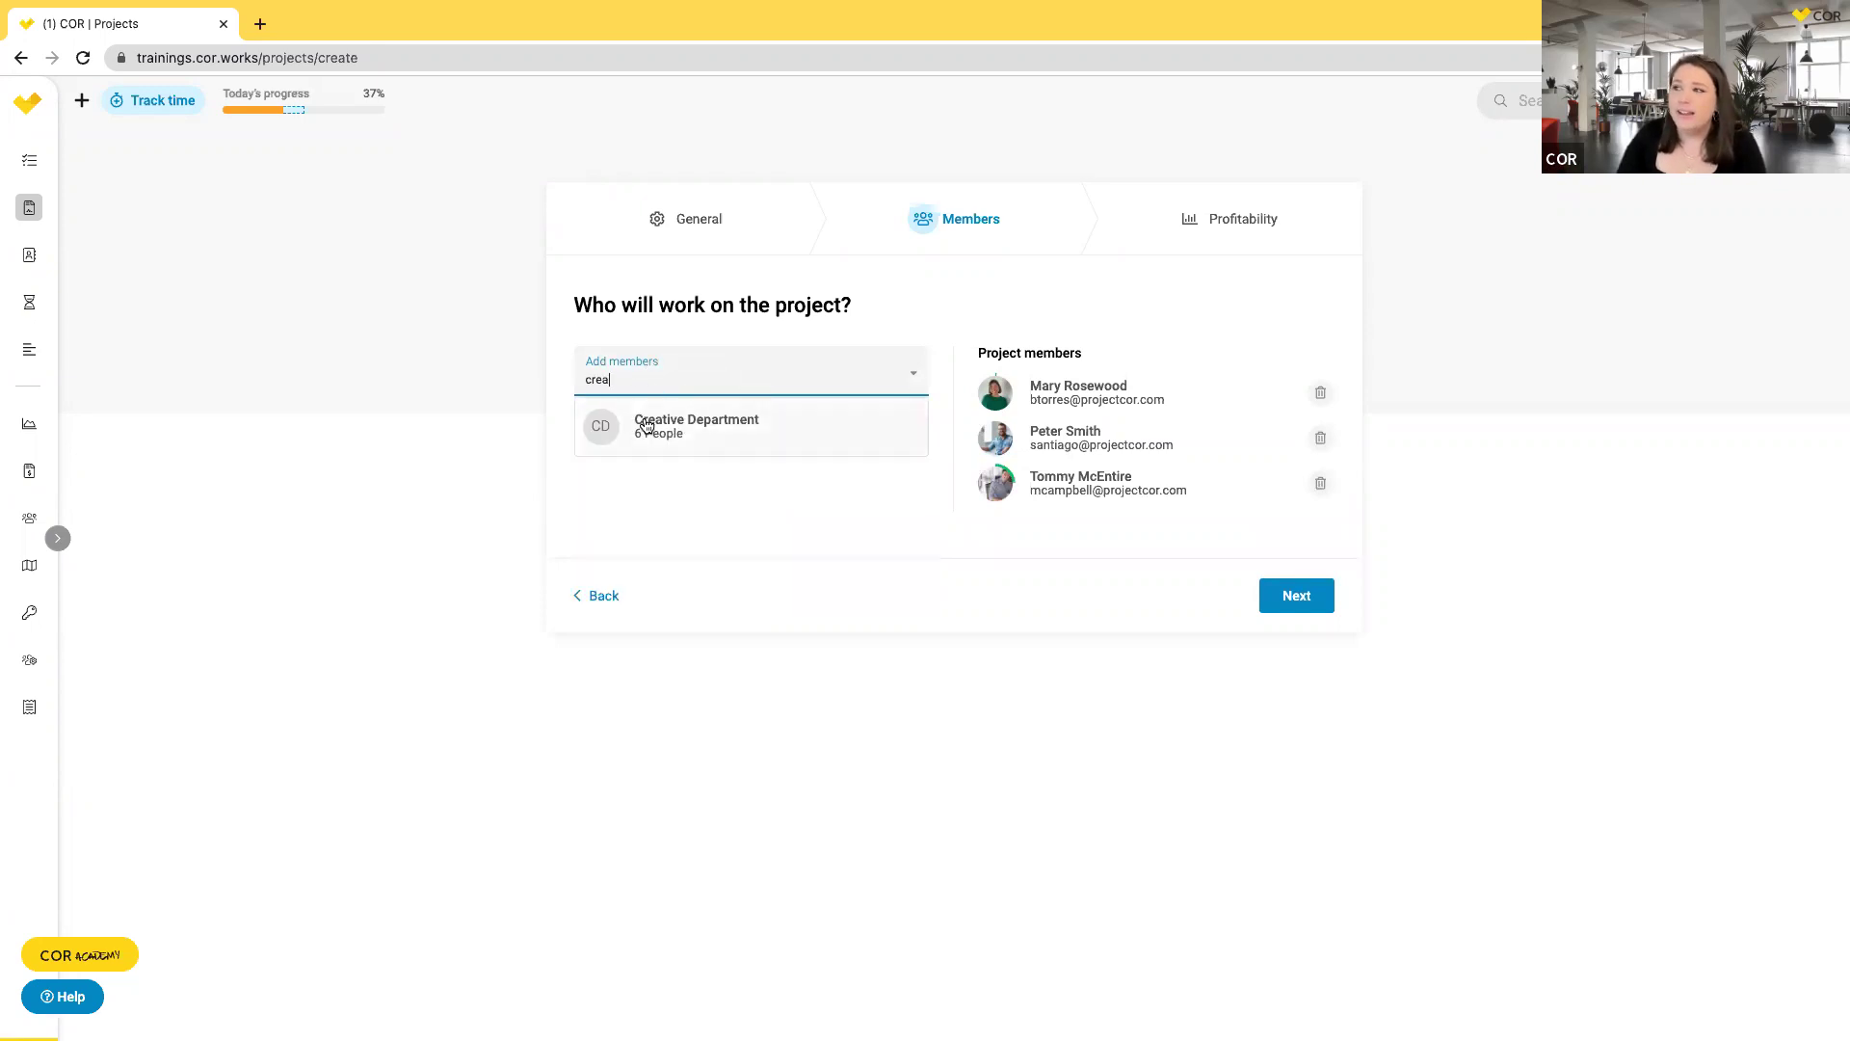
left_click(646, 424)
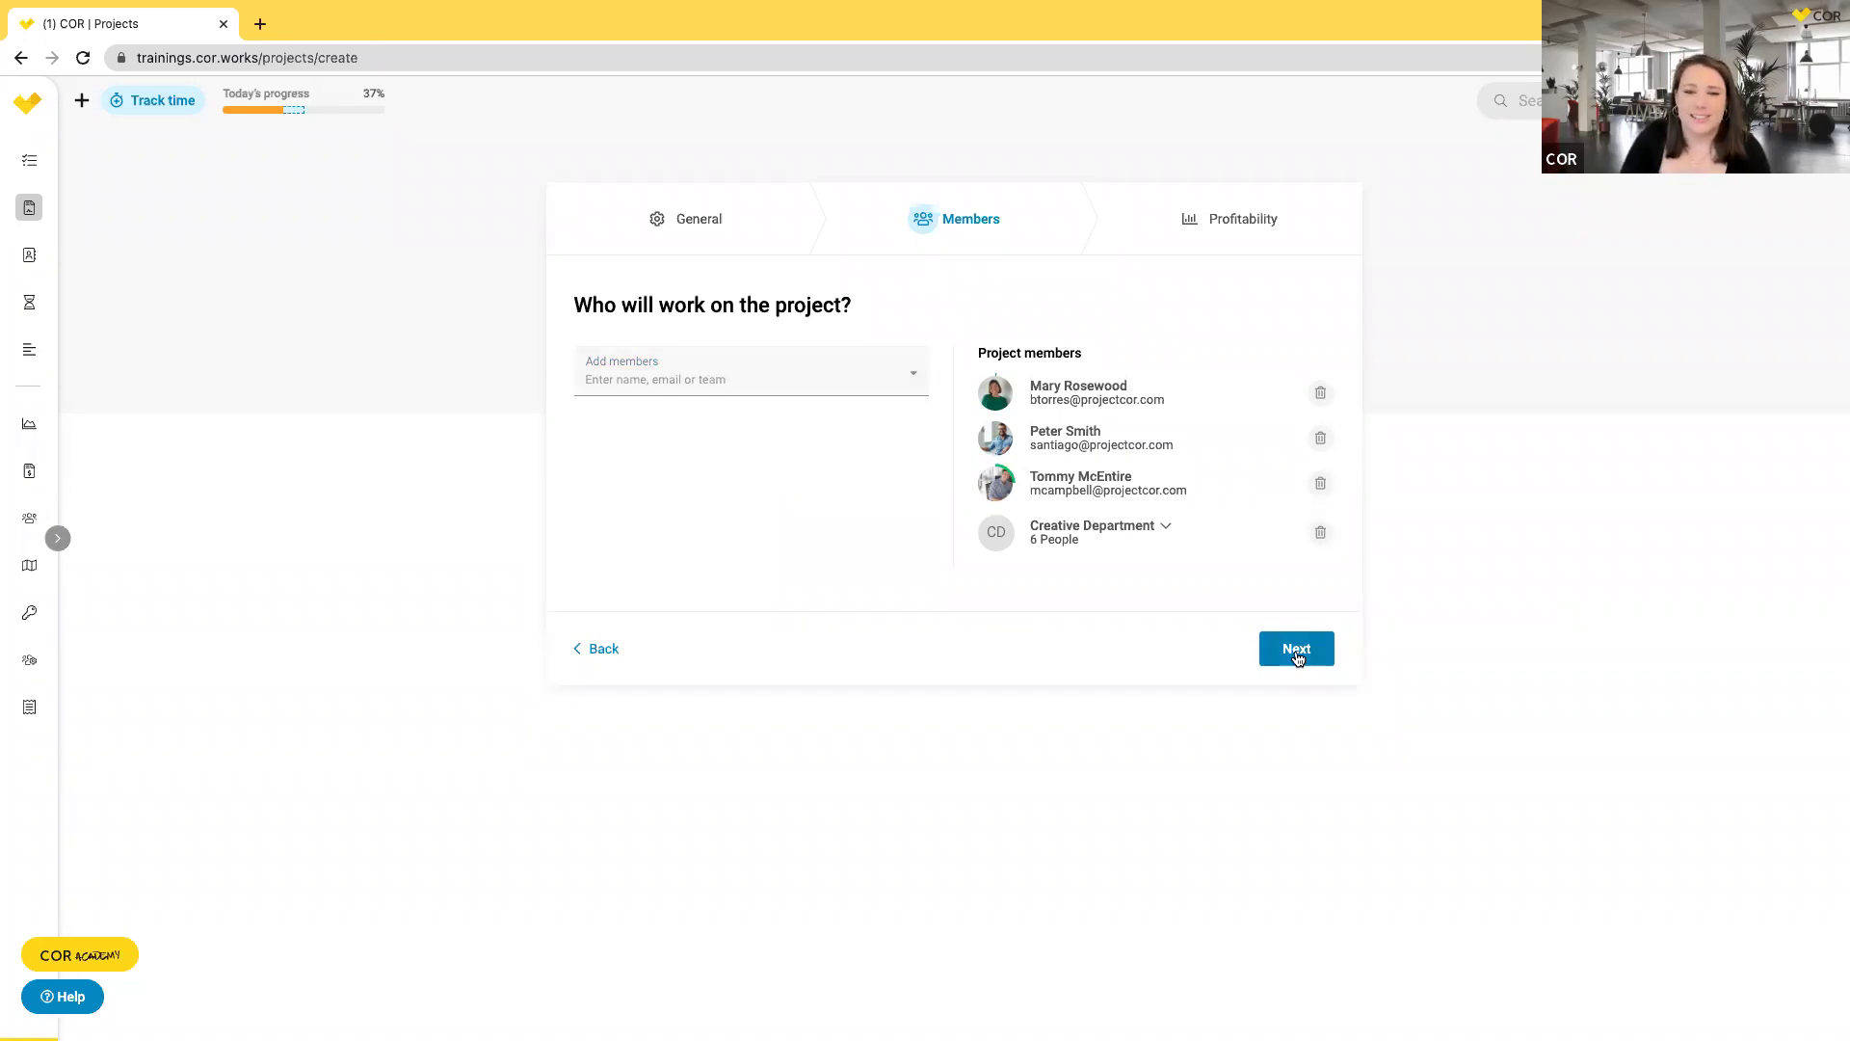
left_click(1297, 657)
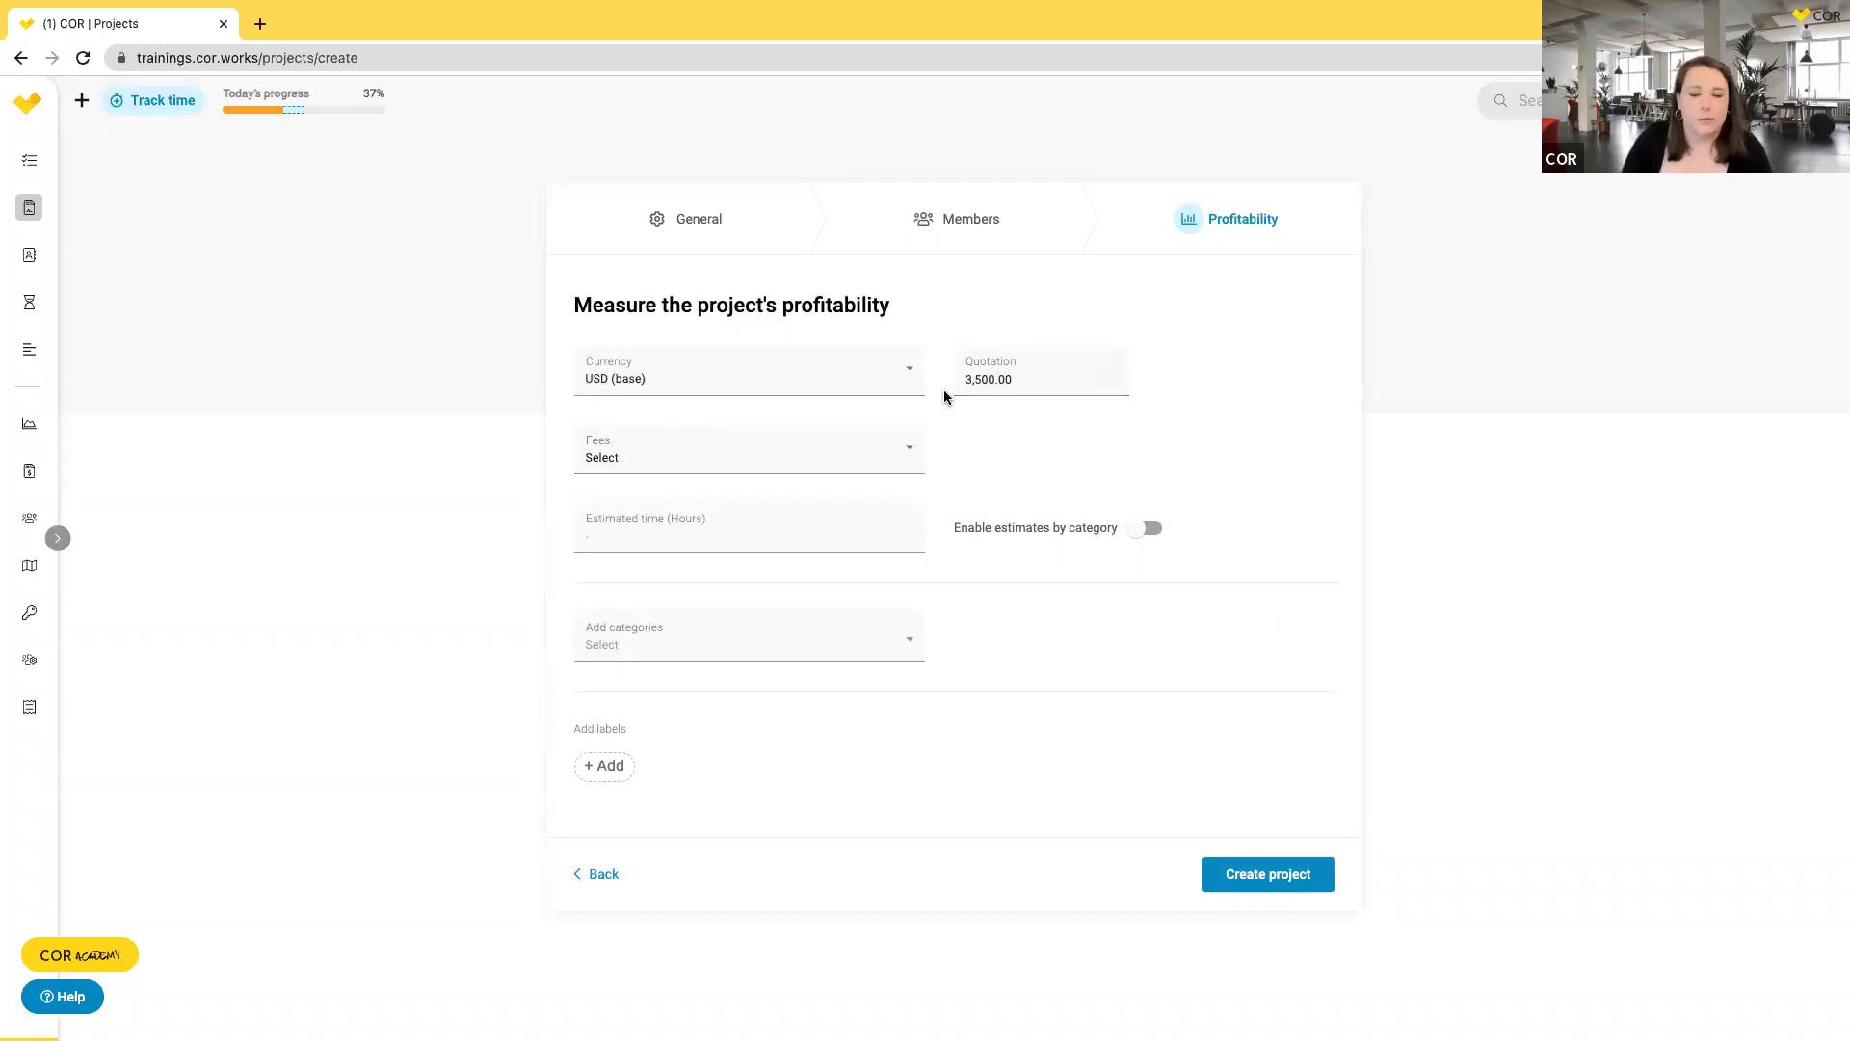
Create the project with a USD quotation of 3,500.00, leaving fees and categories unselected after checking their options.
left_click(642, 463)
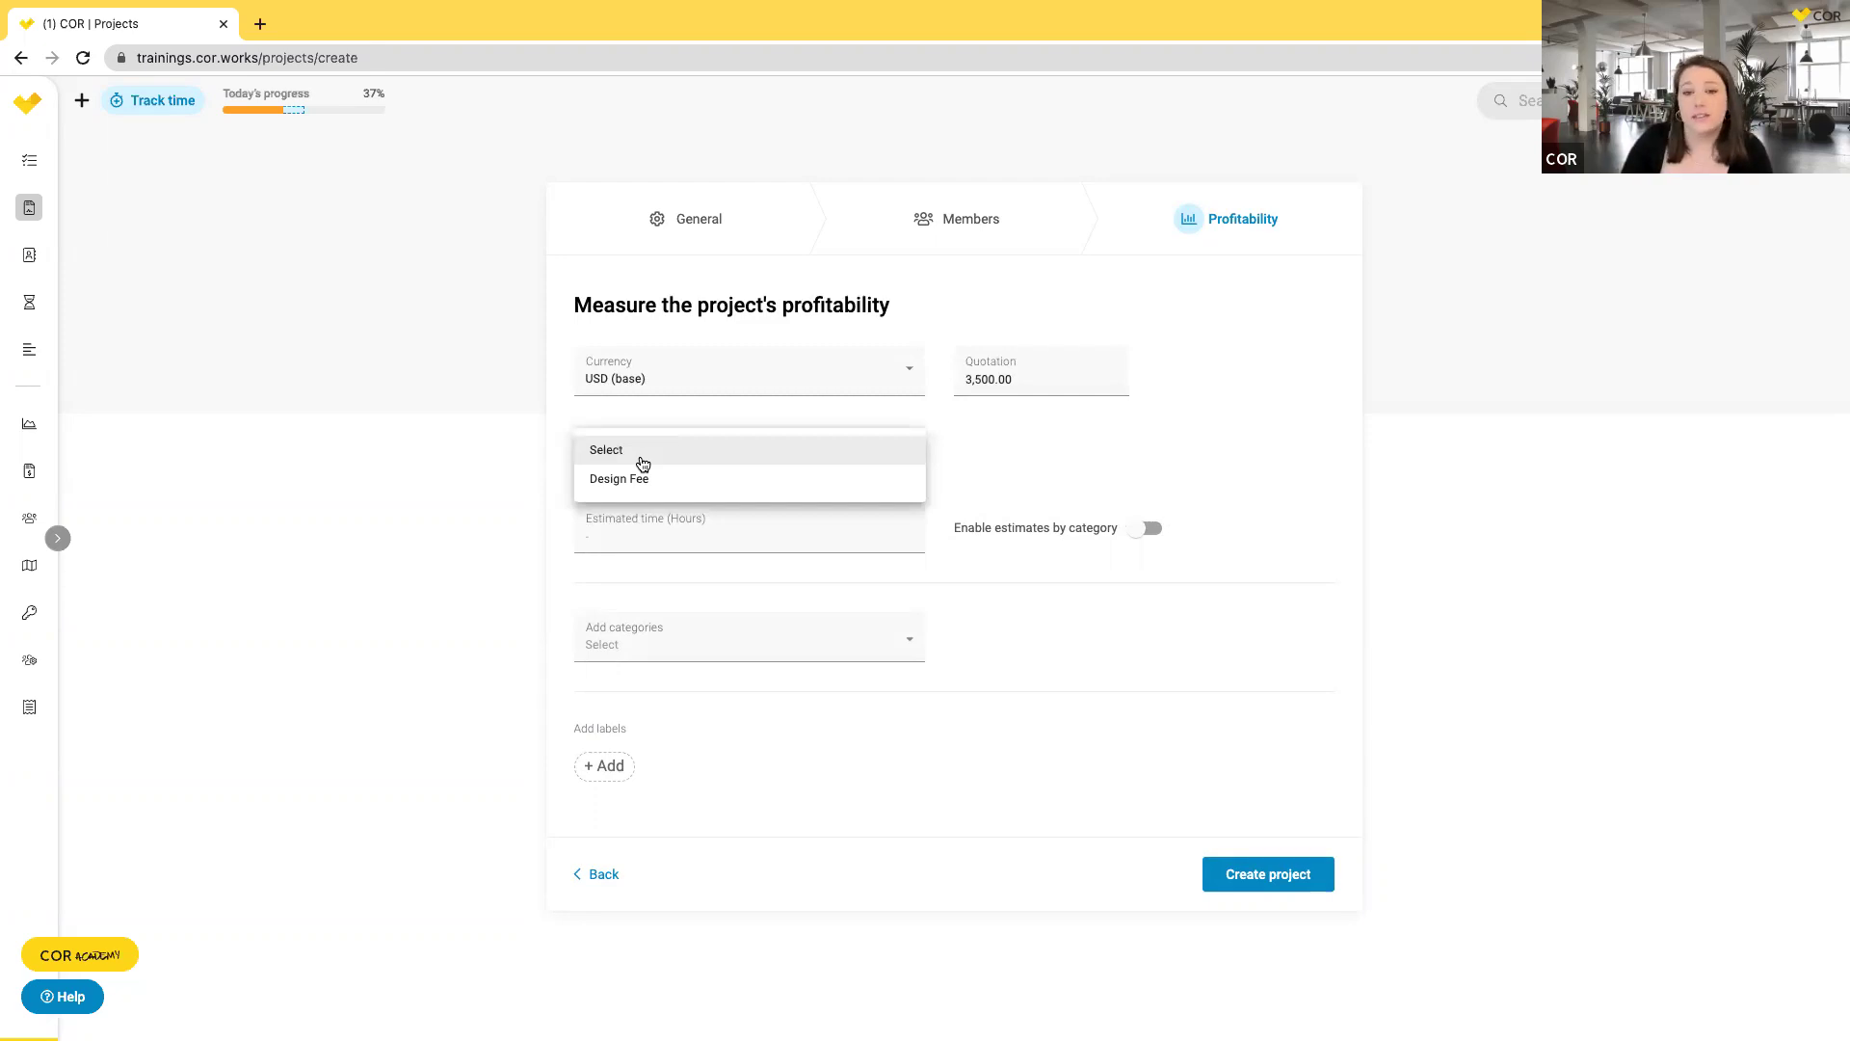
left_click(986, 432)
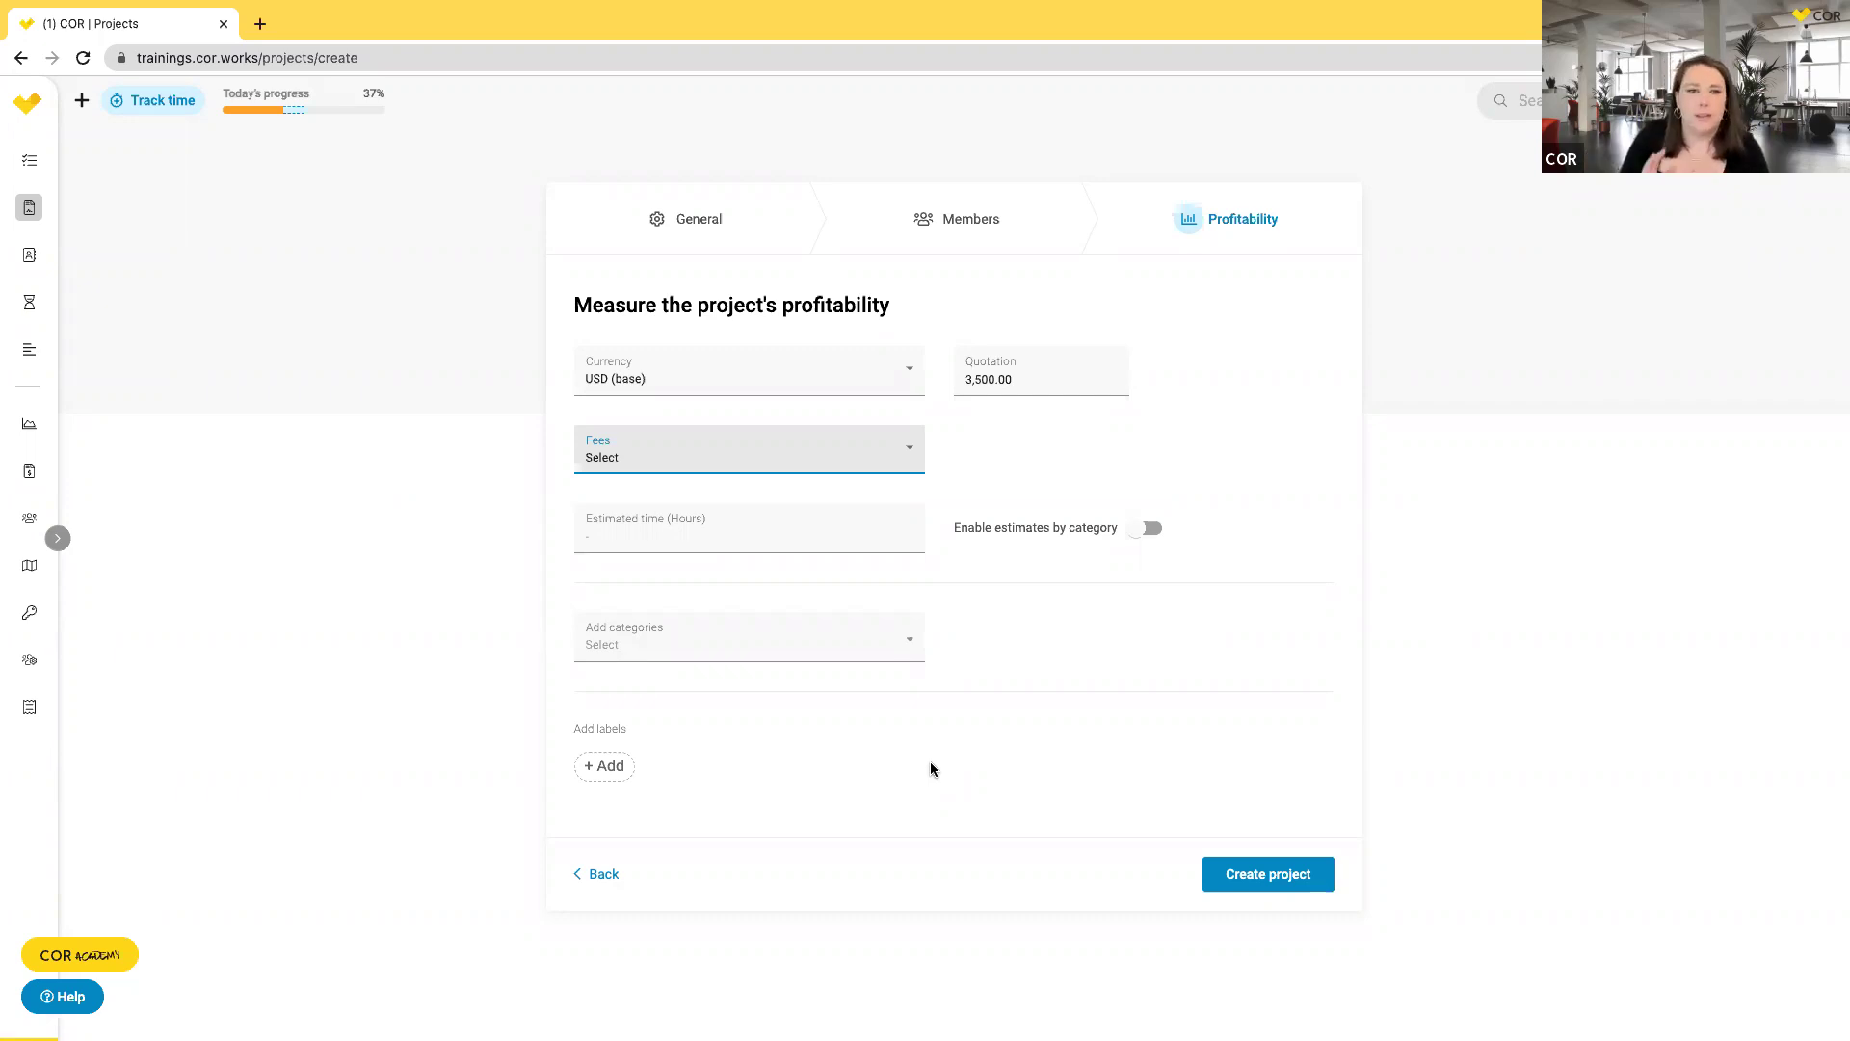
left_click(715, 649)
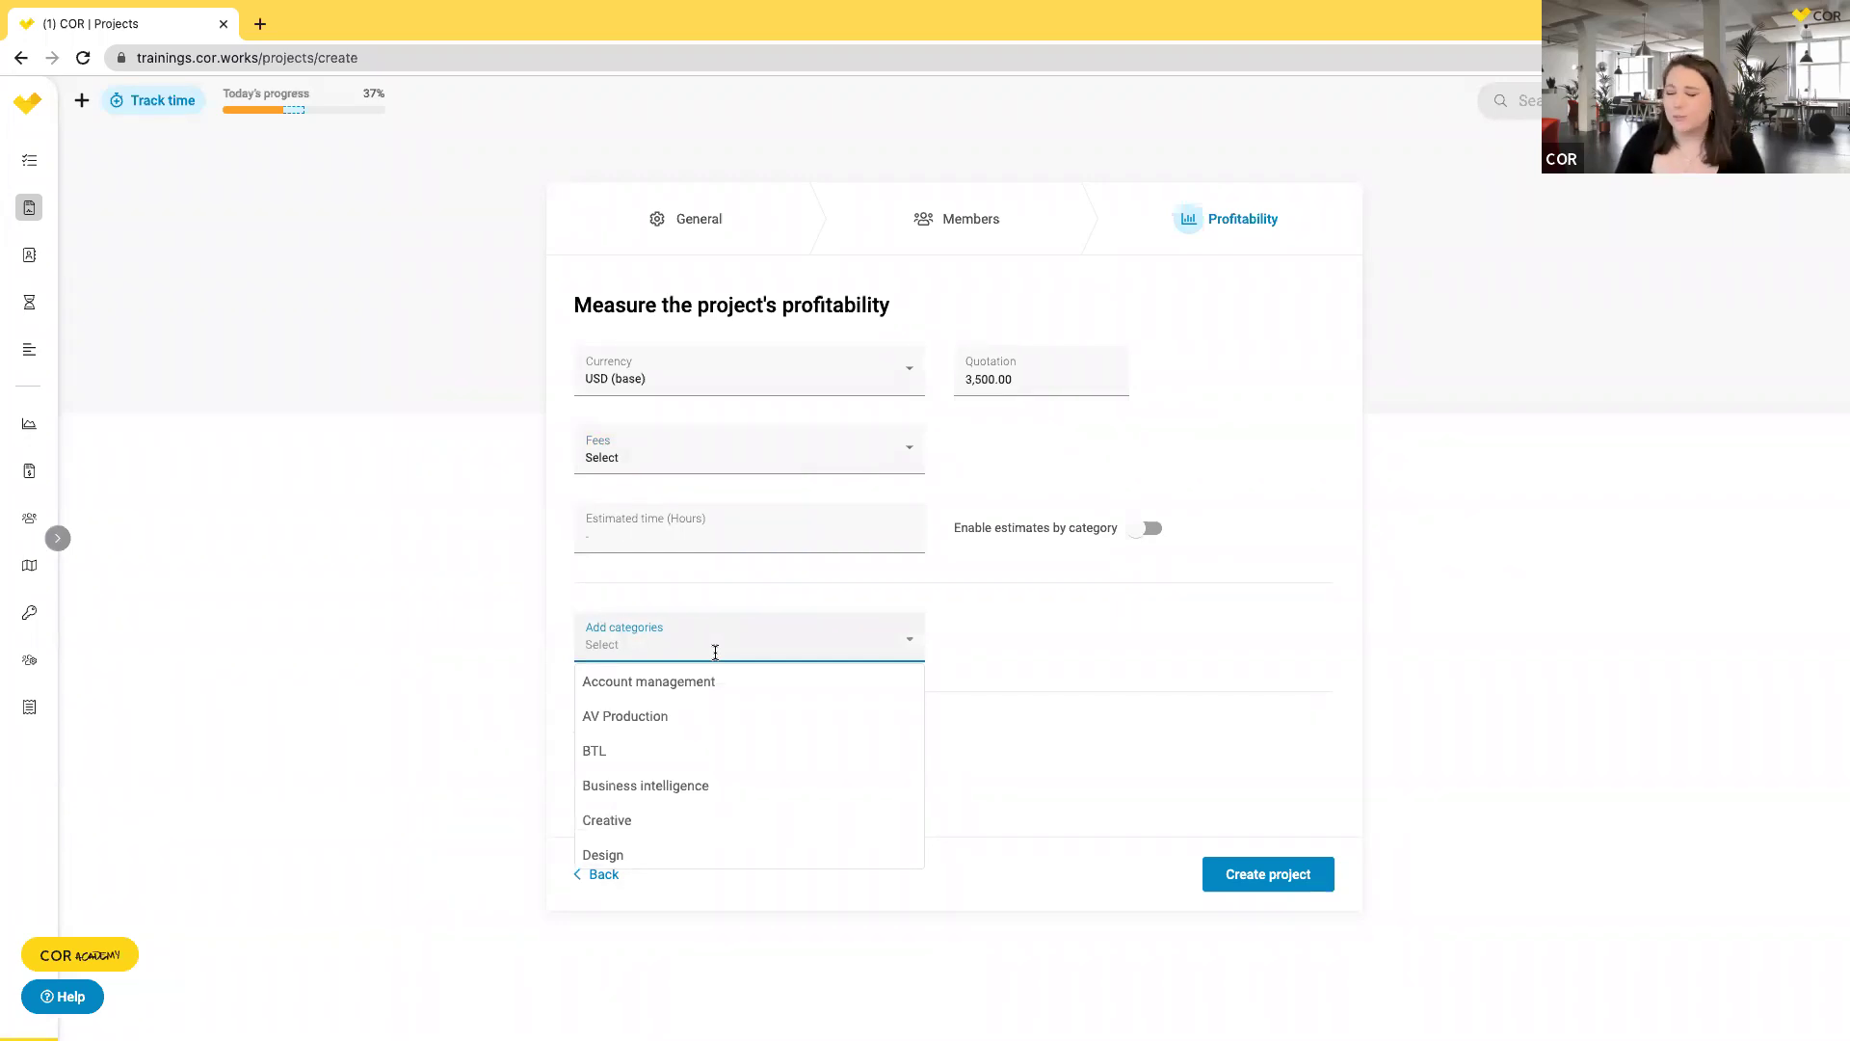
left_click(1103, 642)
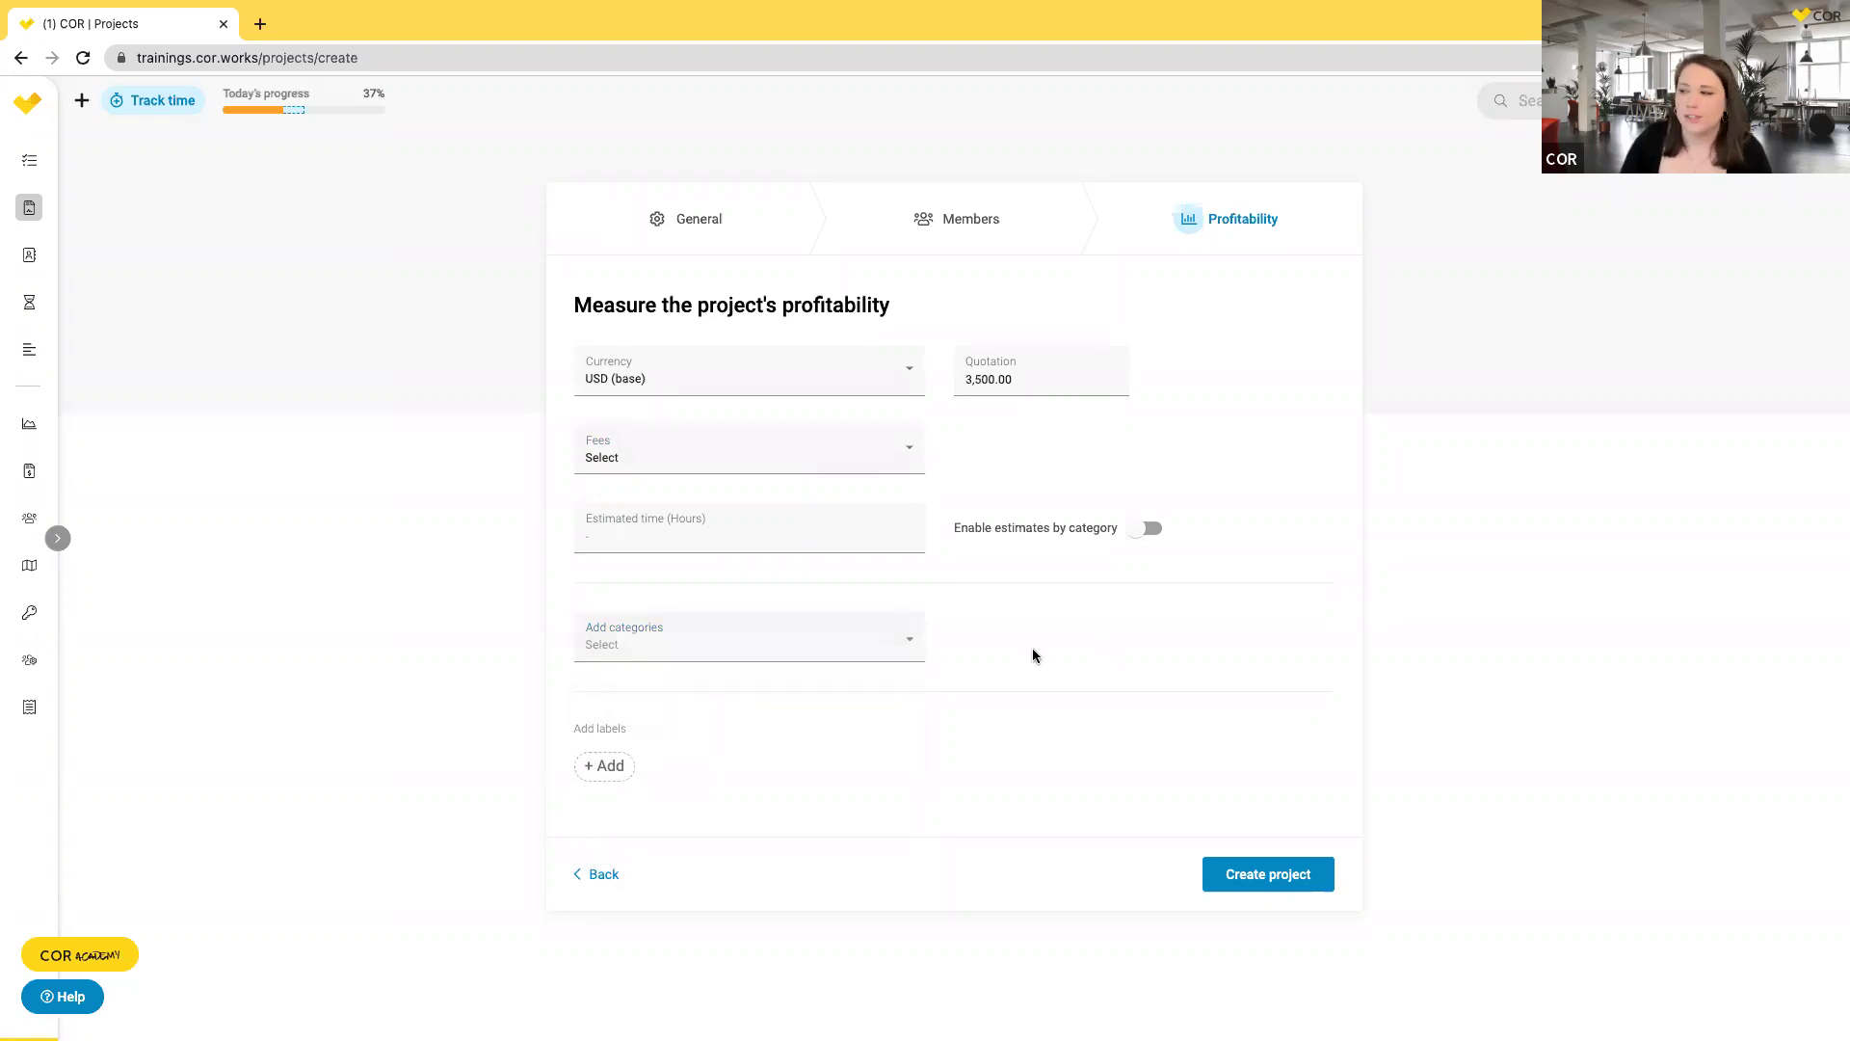
left_click(1280, 880)
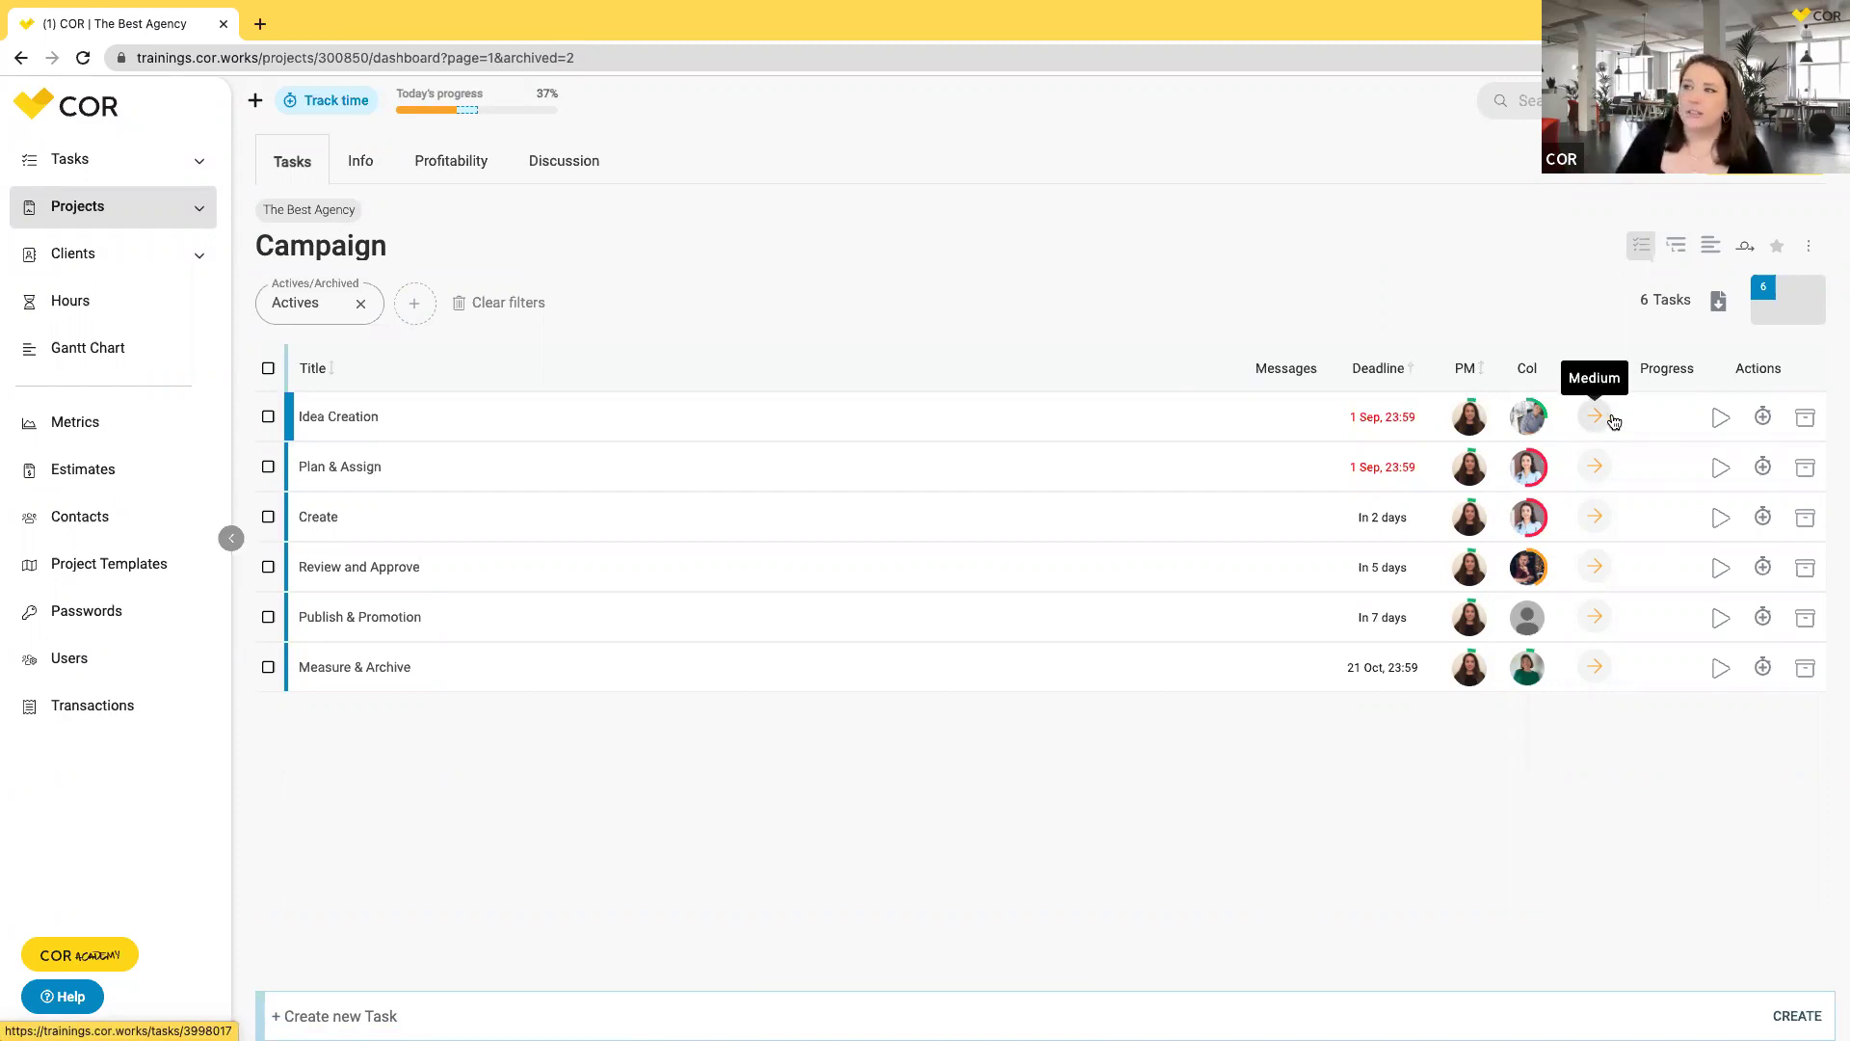
In the project's Gantt view, reschedule the Create task to start on 2022-09-02 and extend Publish & Promotion to 2022-10-01.
left_click(1706, 248)
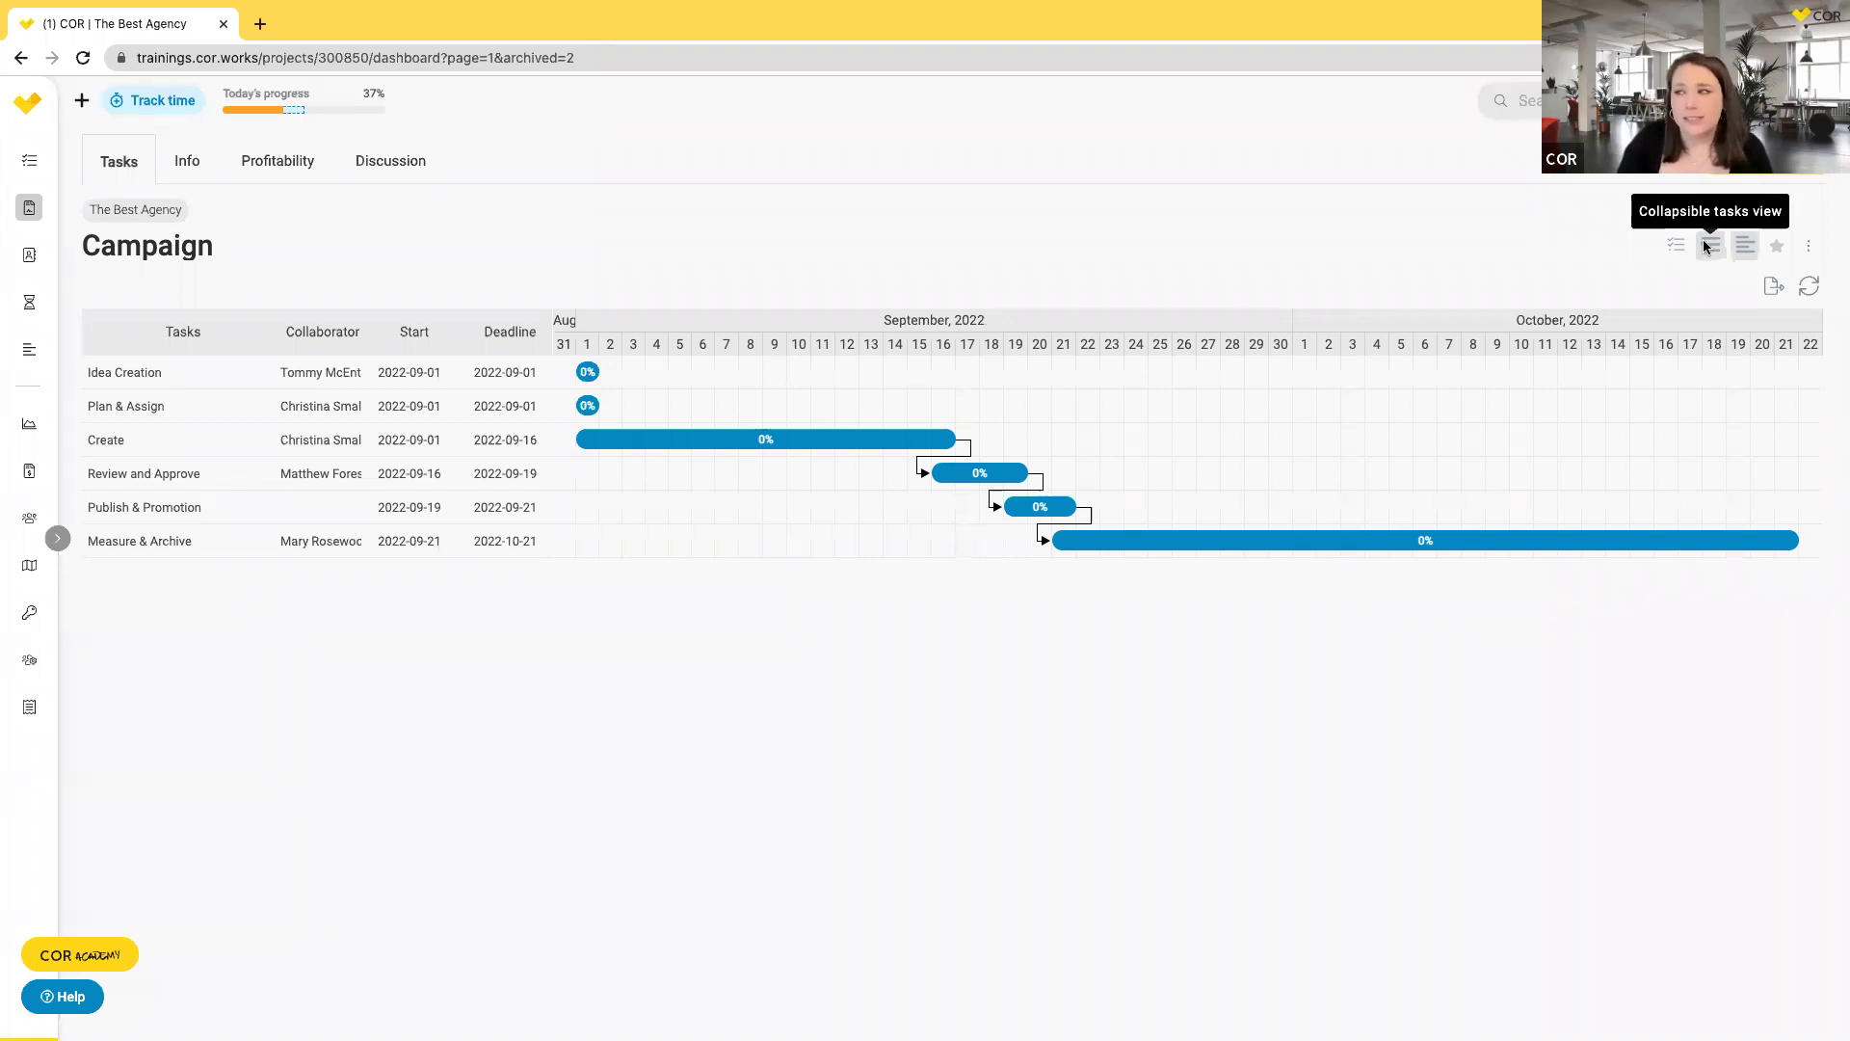
left_click_drag(826, 443, 920, 469)
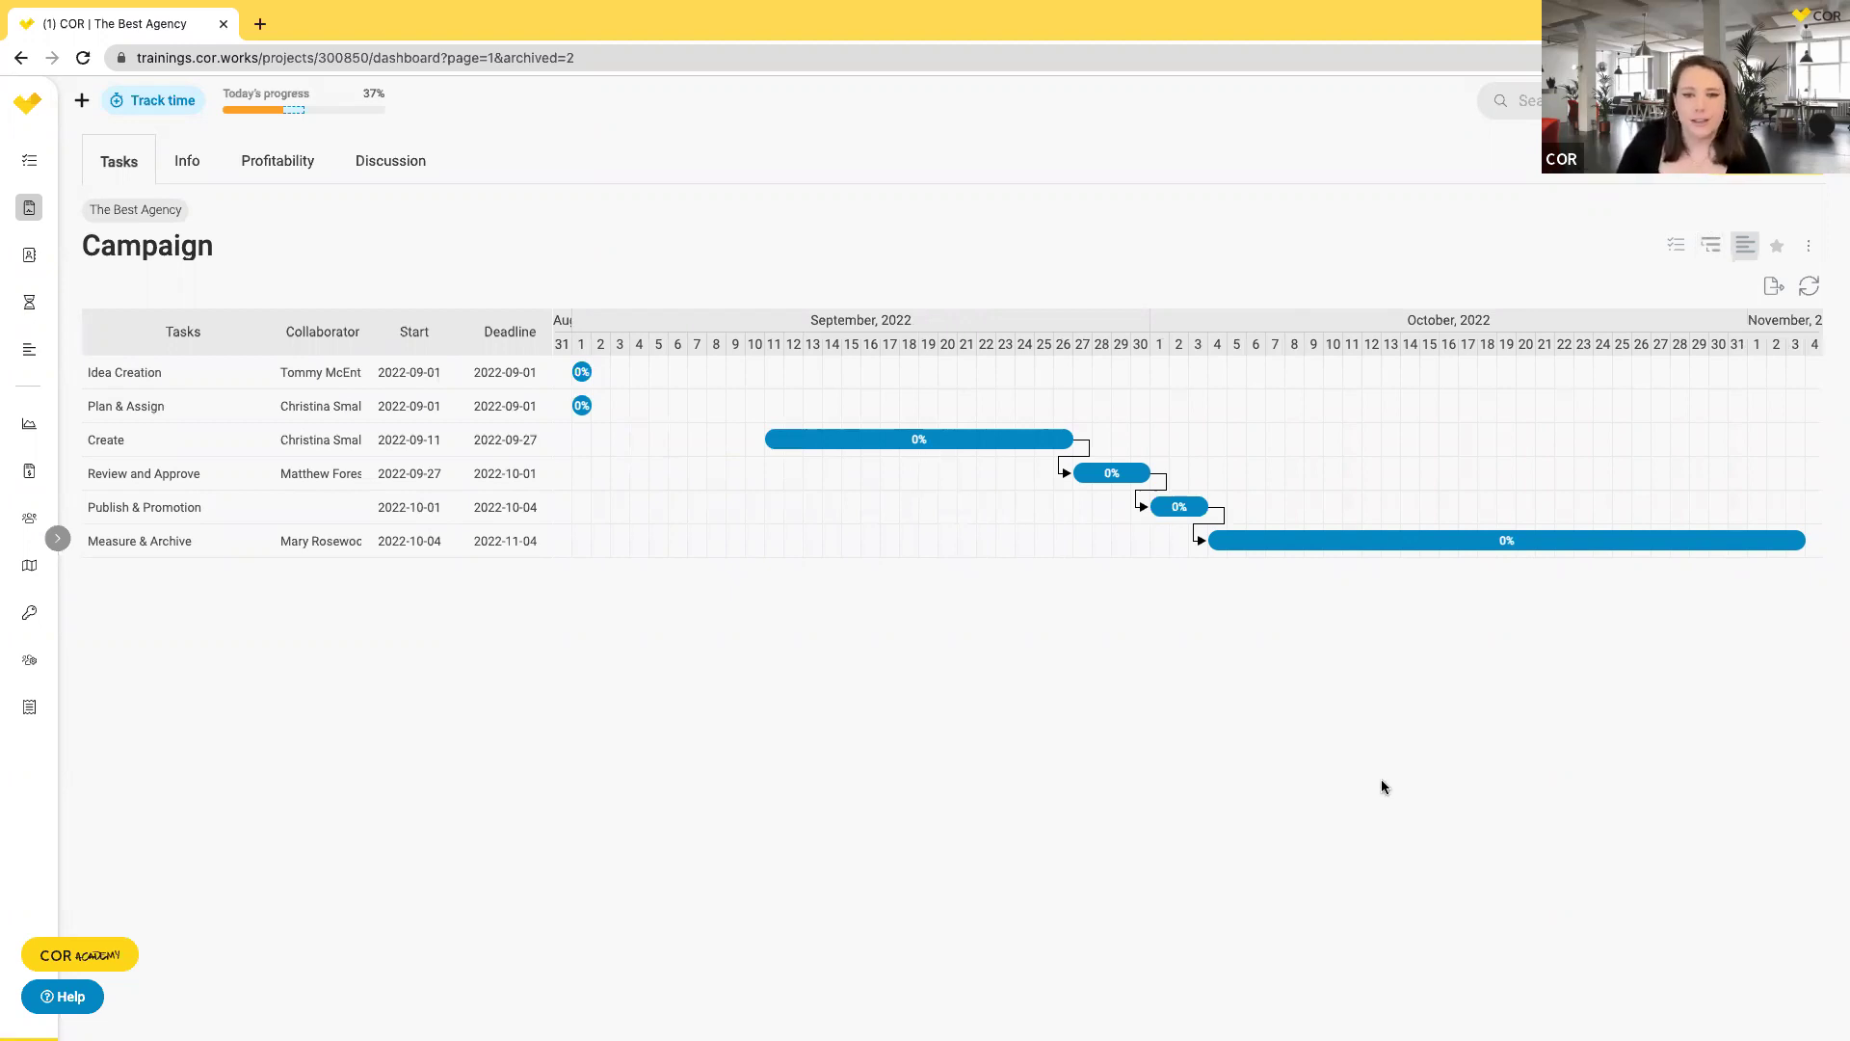
mouse_move(814, 445)
left_click_drag(814, 444, 649, 444)
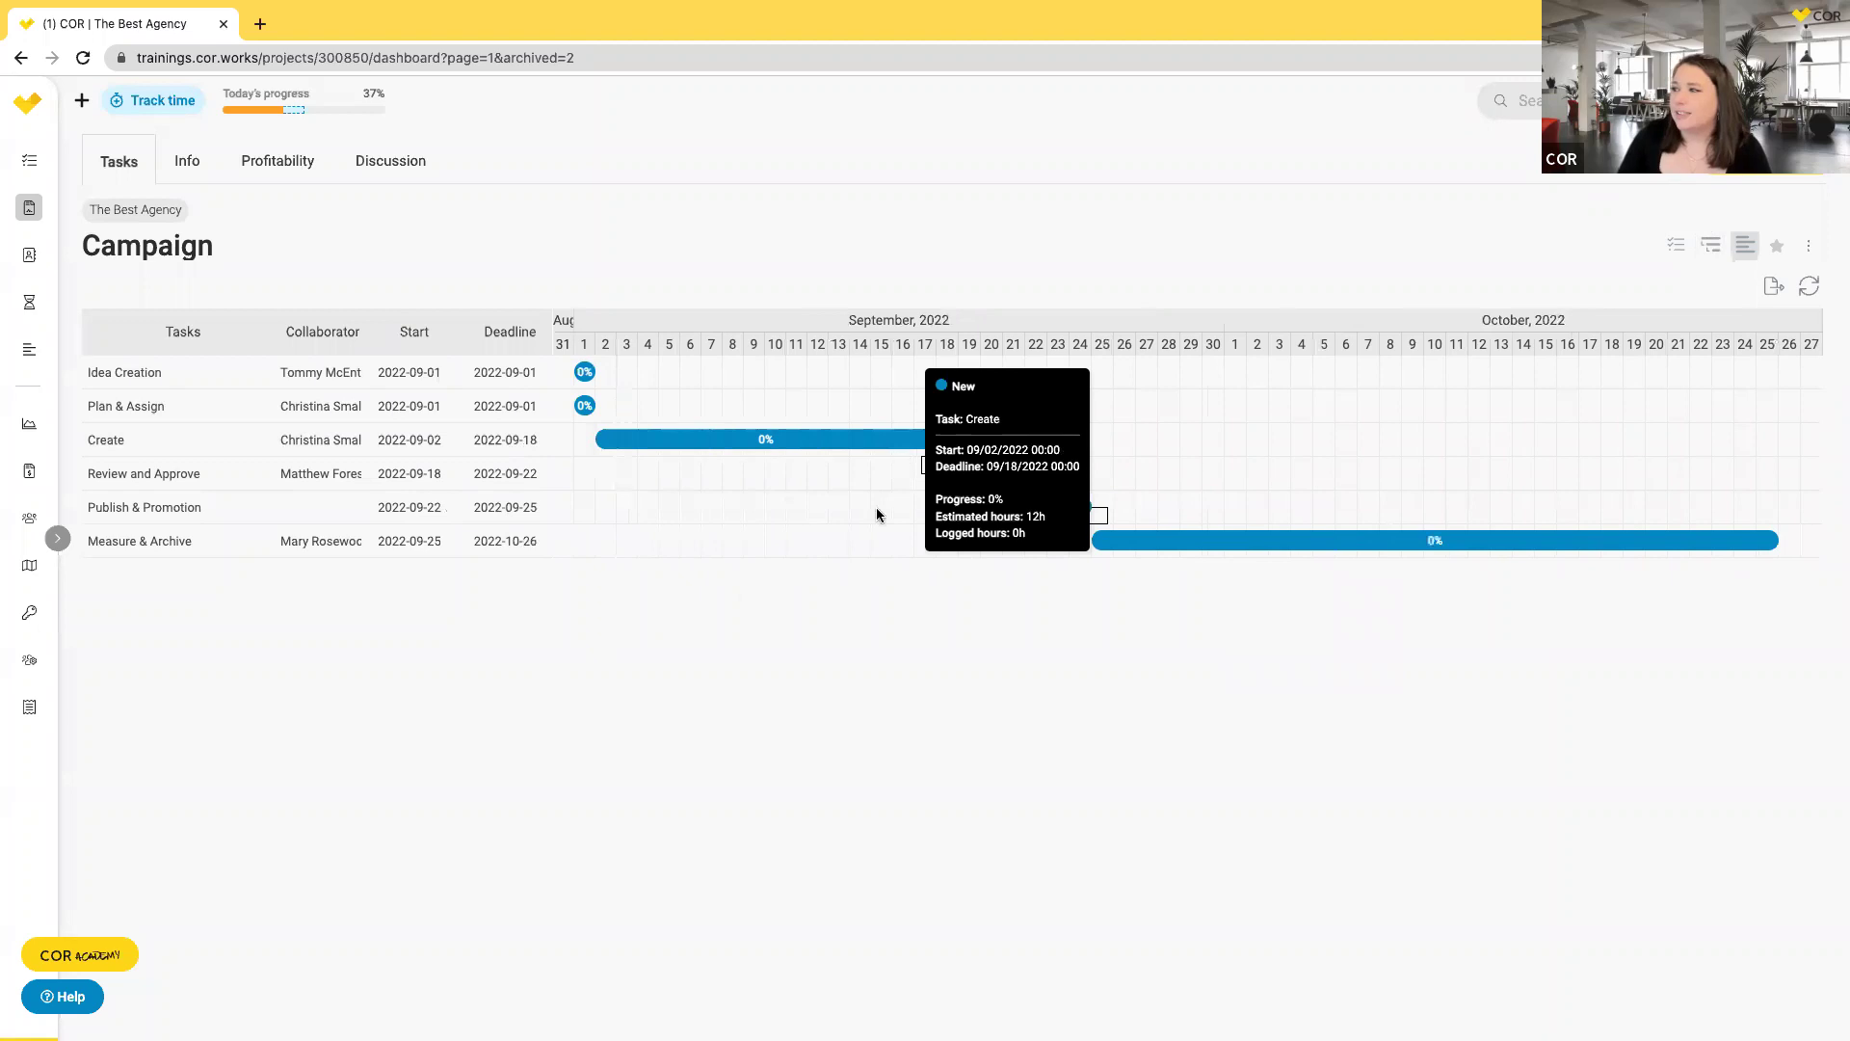
left_click_drag(1093, 507, 1228, 523)
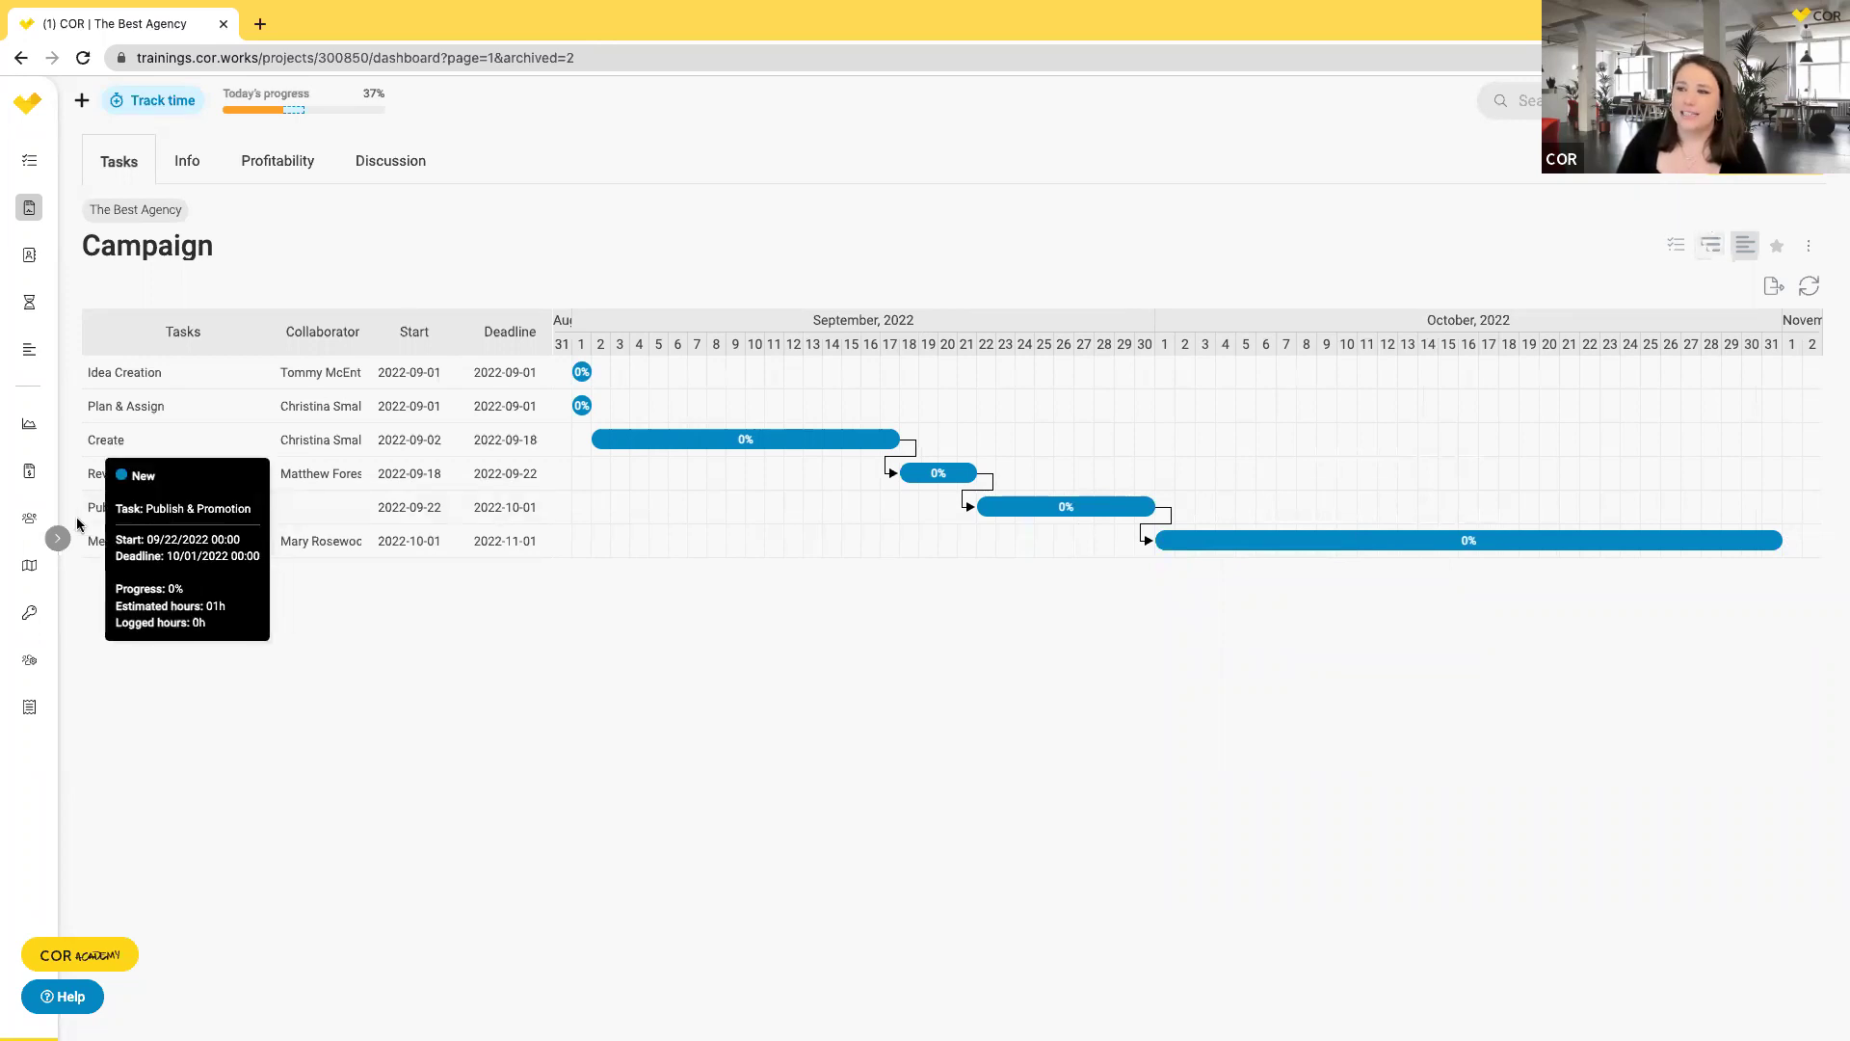
Review the Campaign project's projected and current profitability, including its budget and hours cost.
left_click(263, 178)
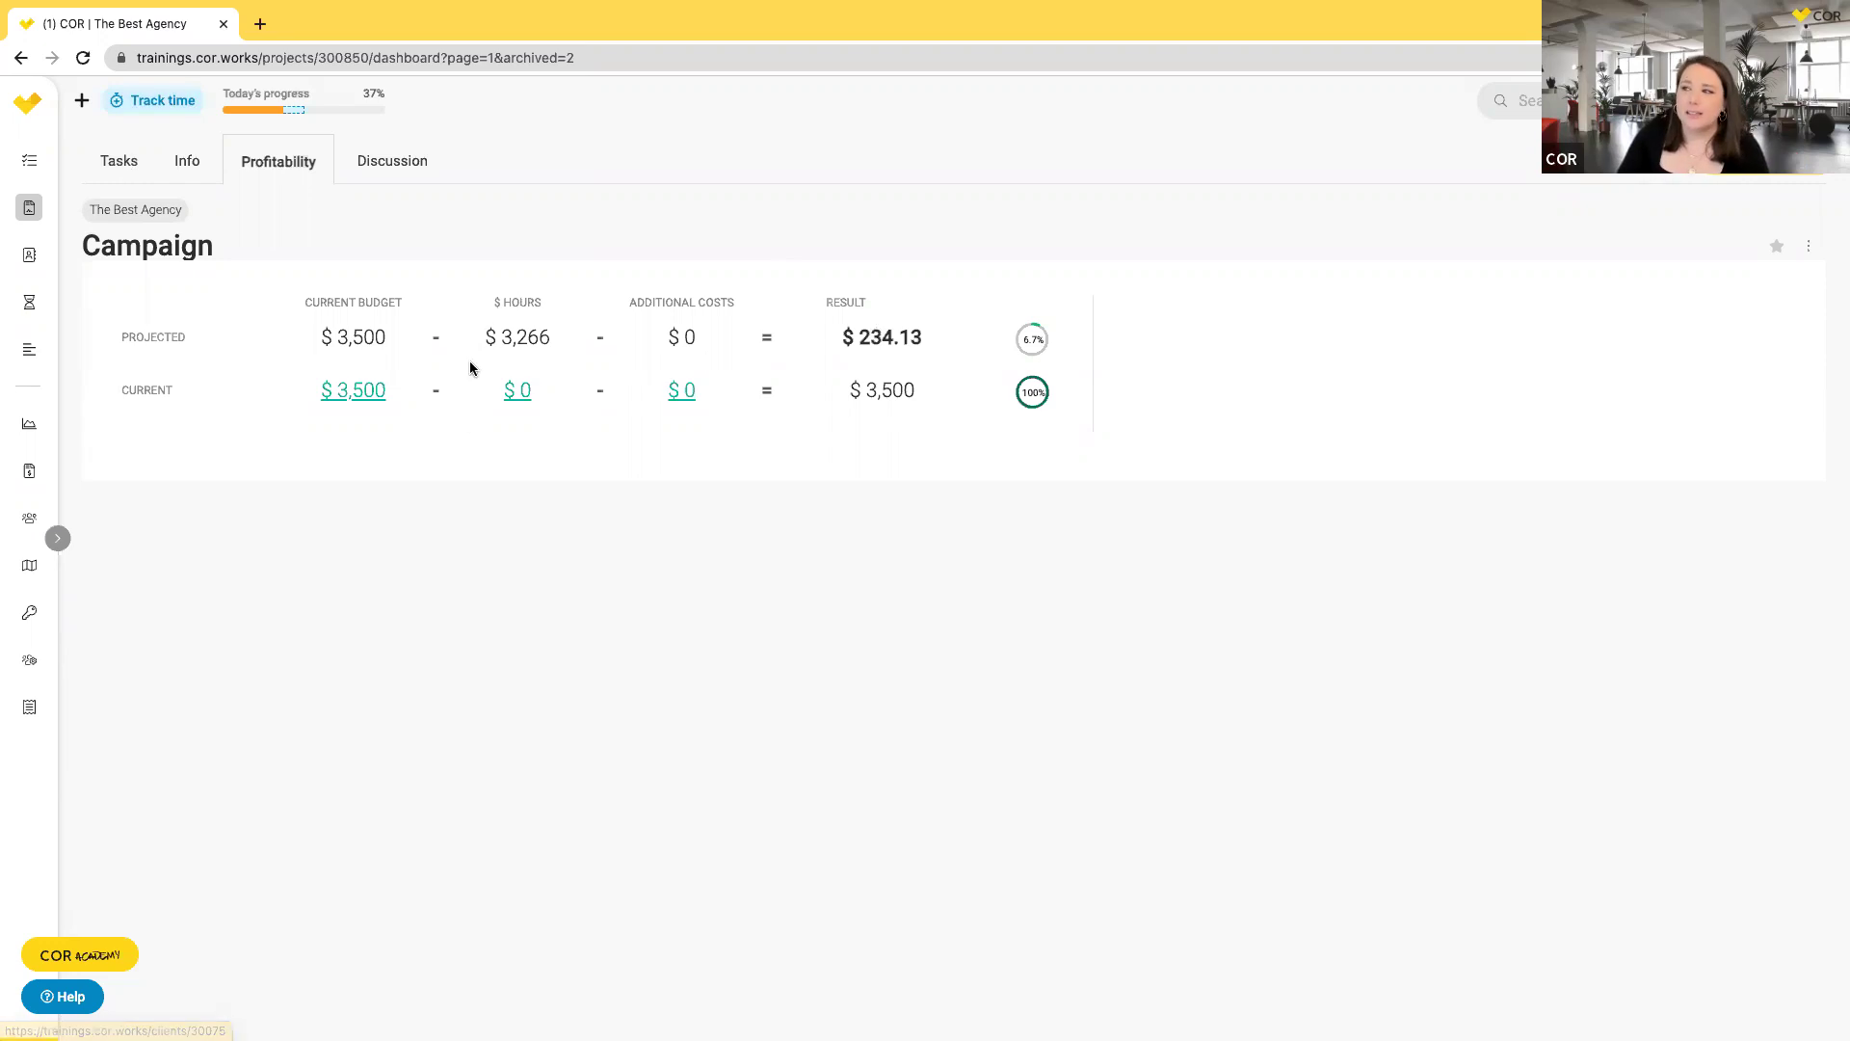
mouse_move(492, 337)
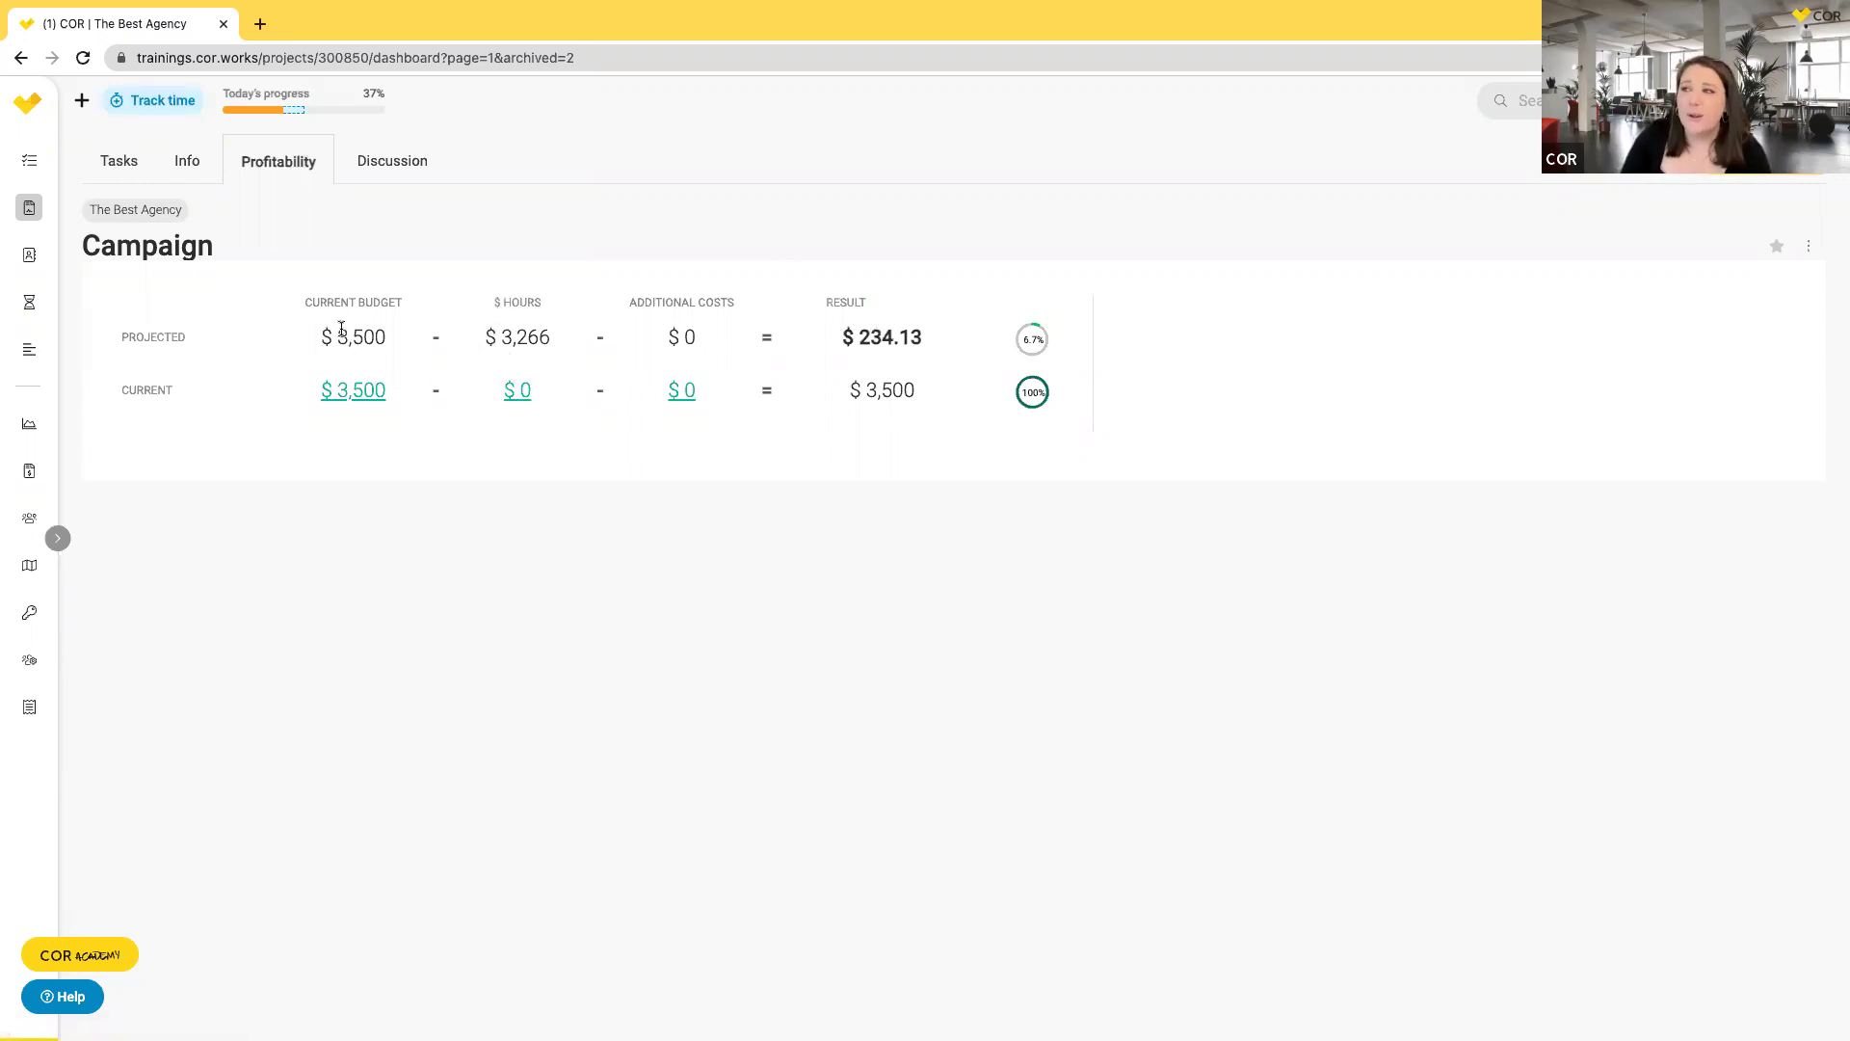
mouse_move(338, 331)
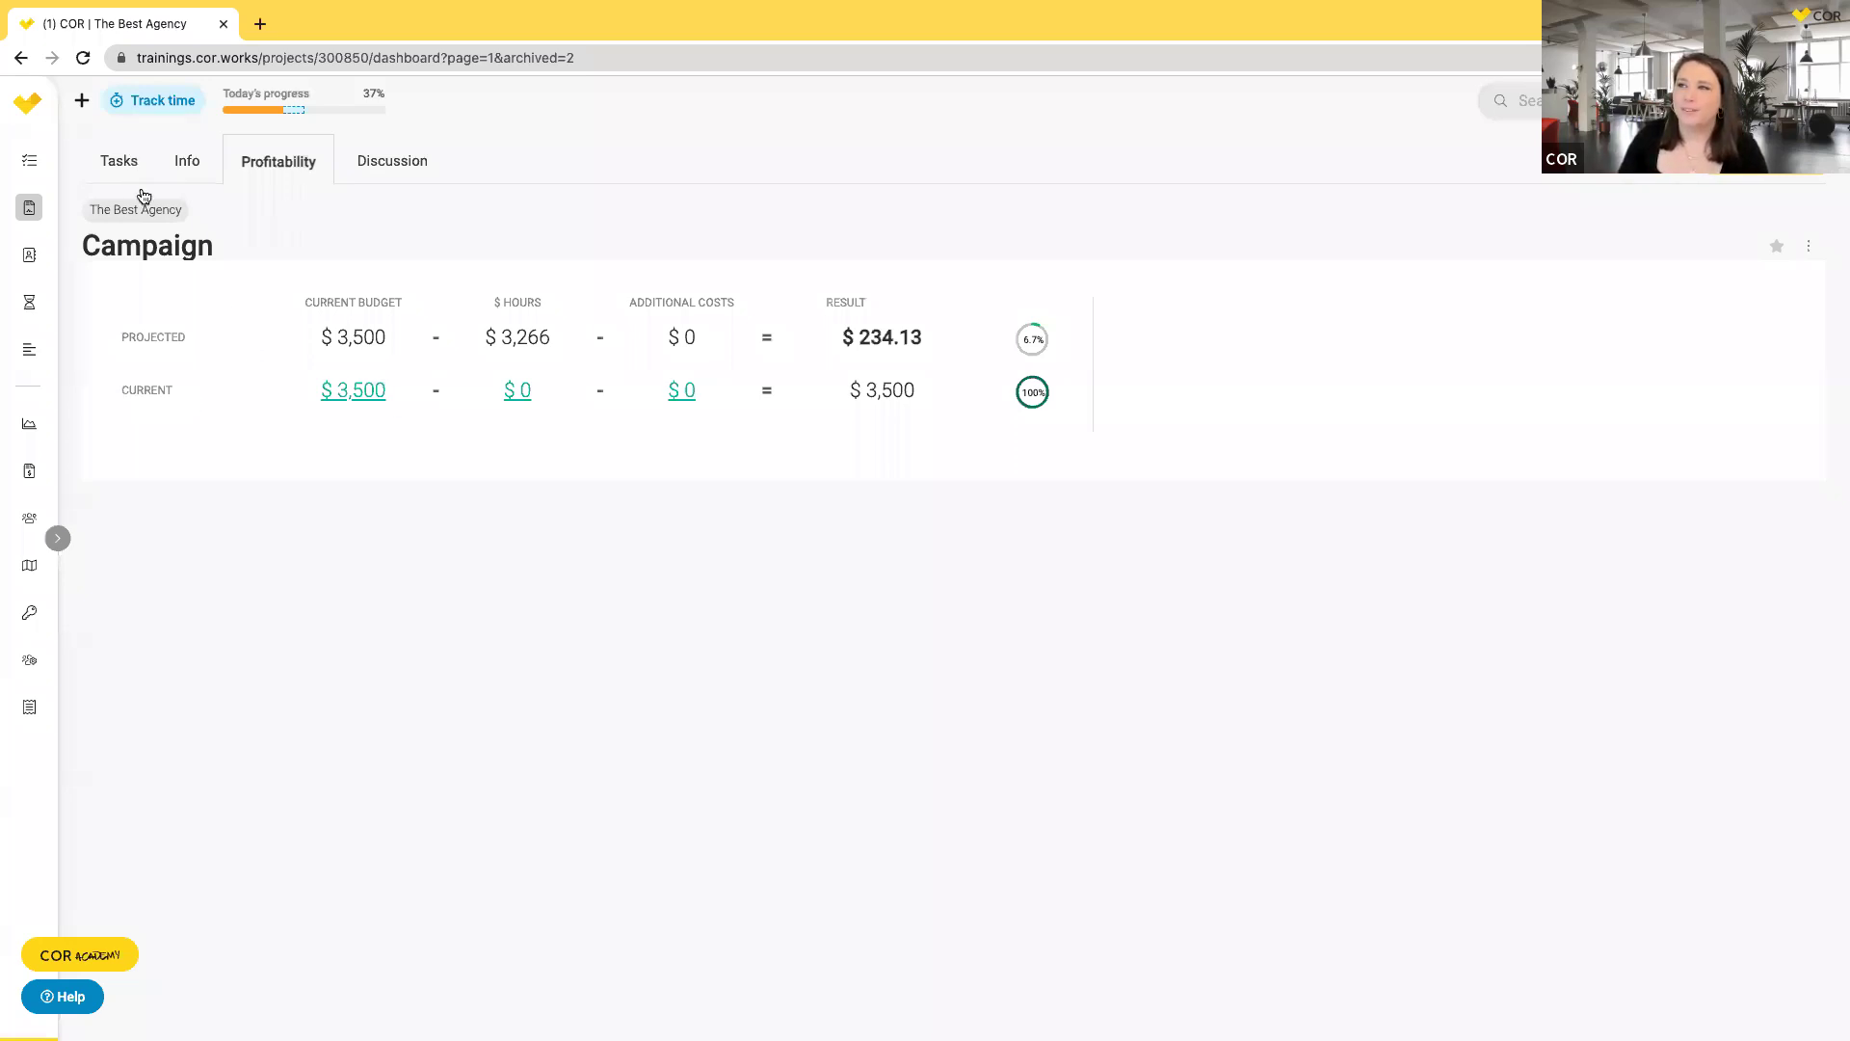
Open the All About Fun Campaign - 2022 project from the favorite projects.
left_click(58, 538)
left_click(201, 208)
left_click(87, 246)
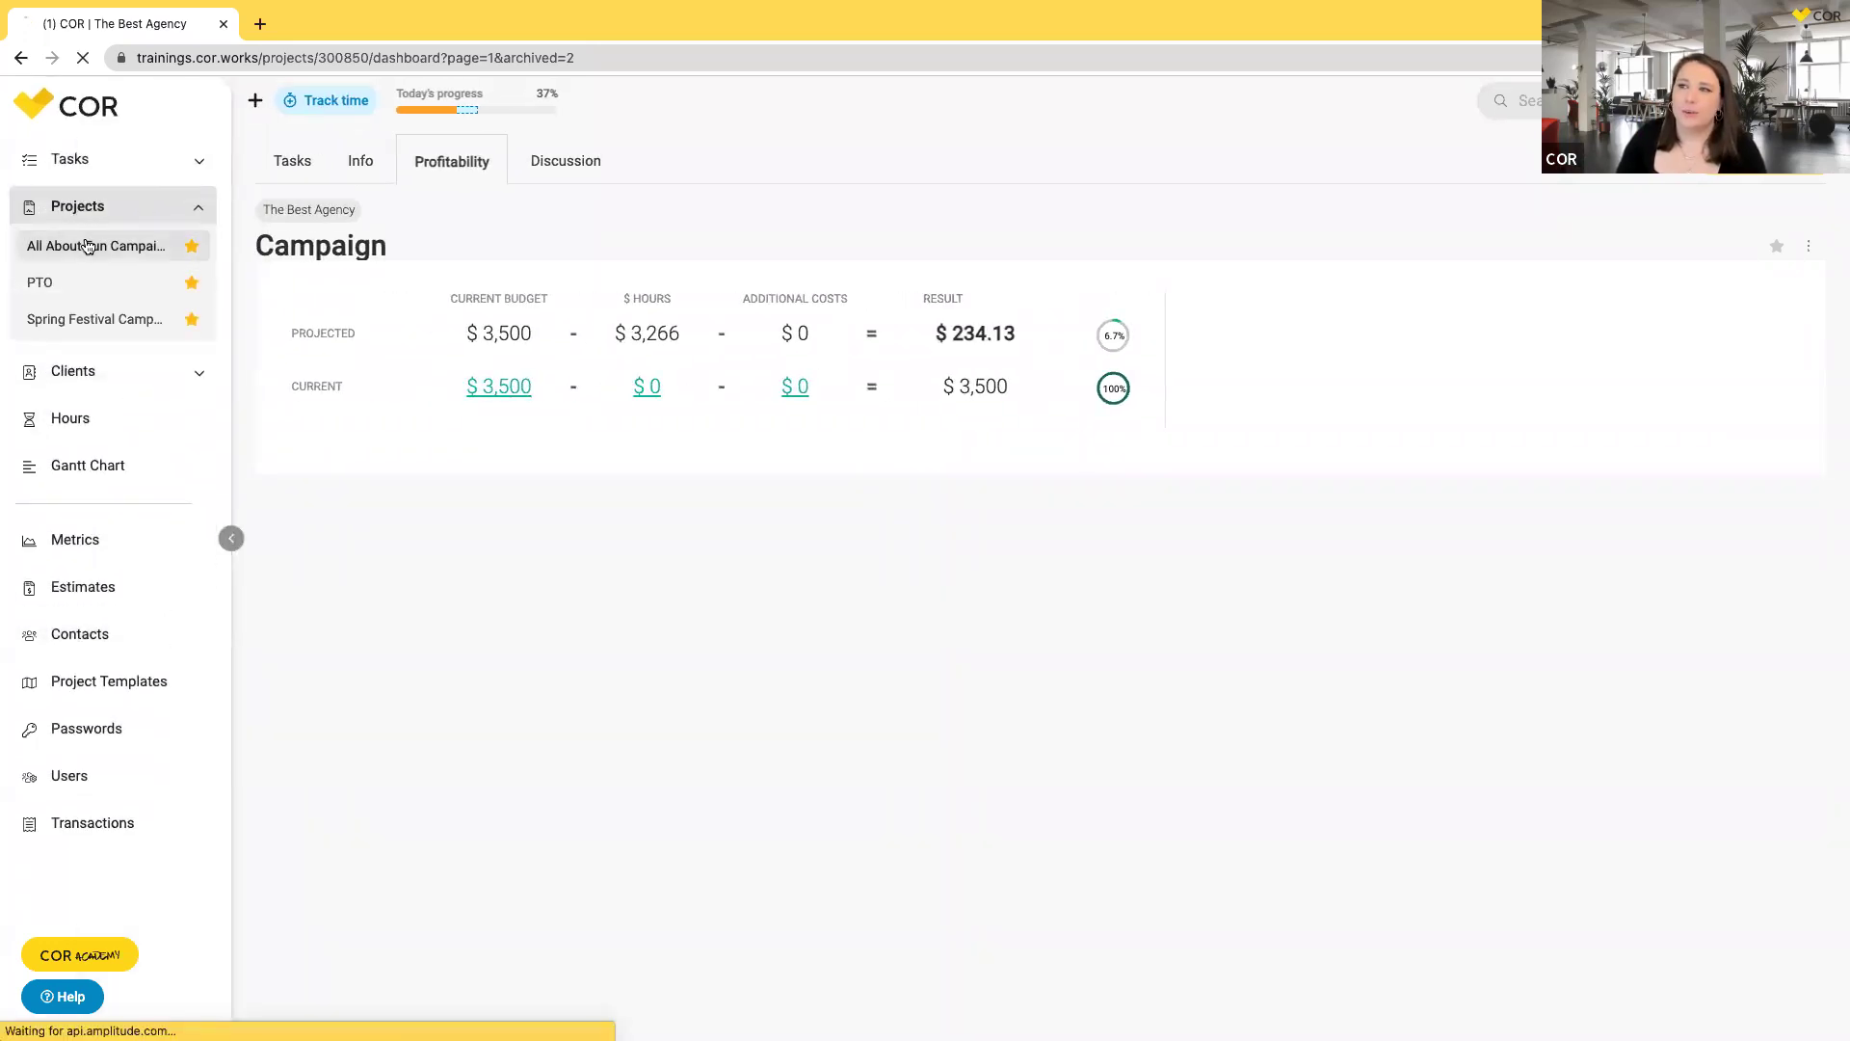
left_click(202, 209)
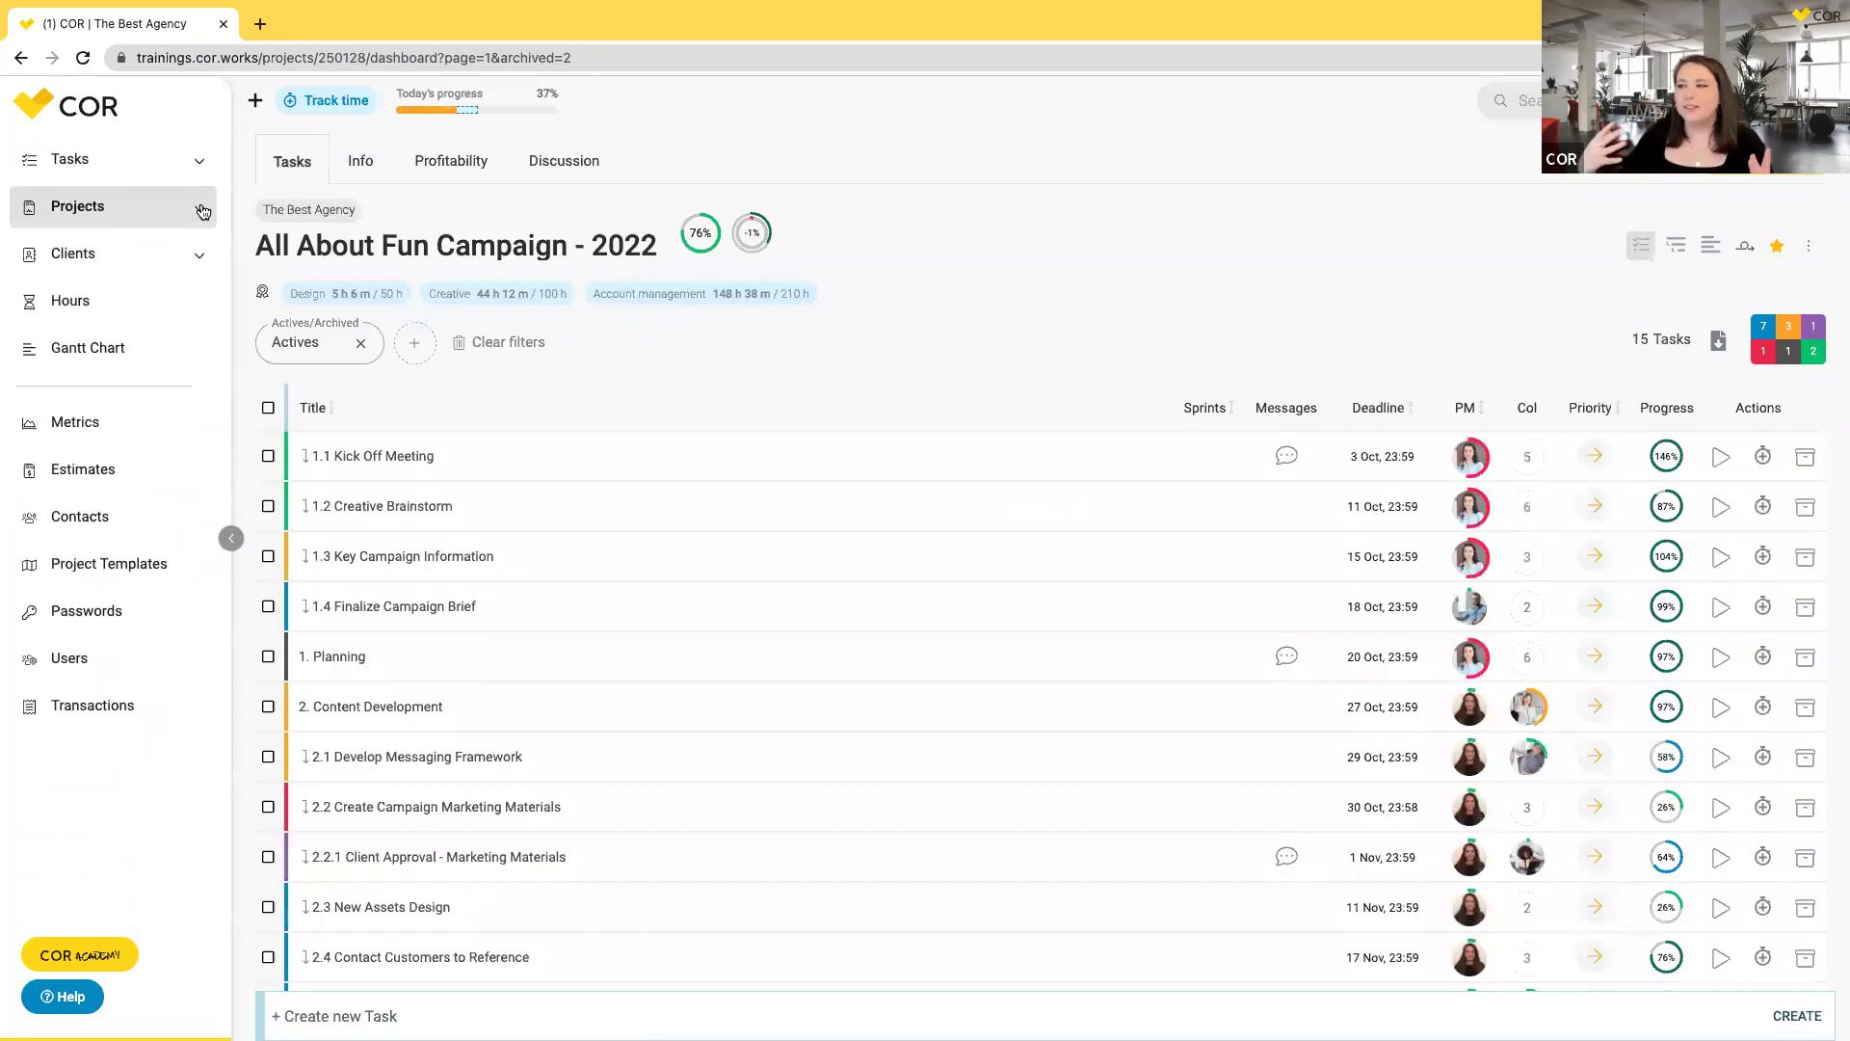
Examine the project's tasks and nested subtasks in the collapsible tasks view.
left_click(1674, 249)
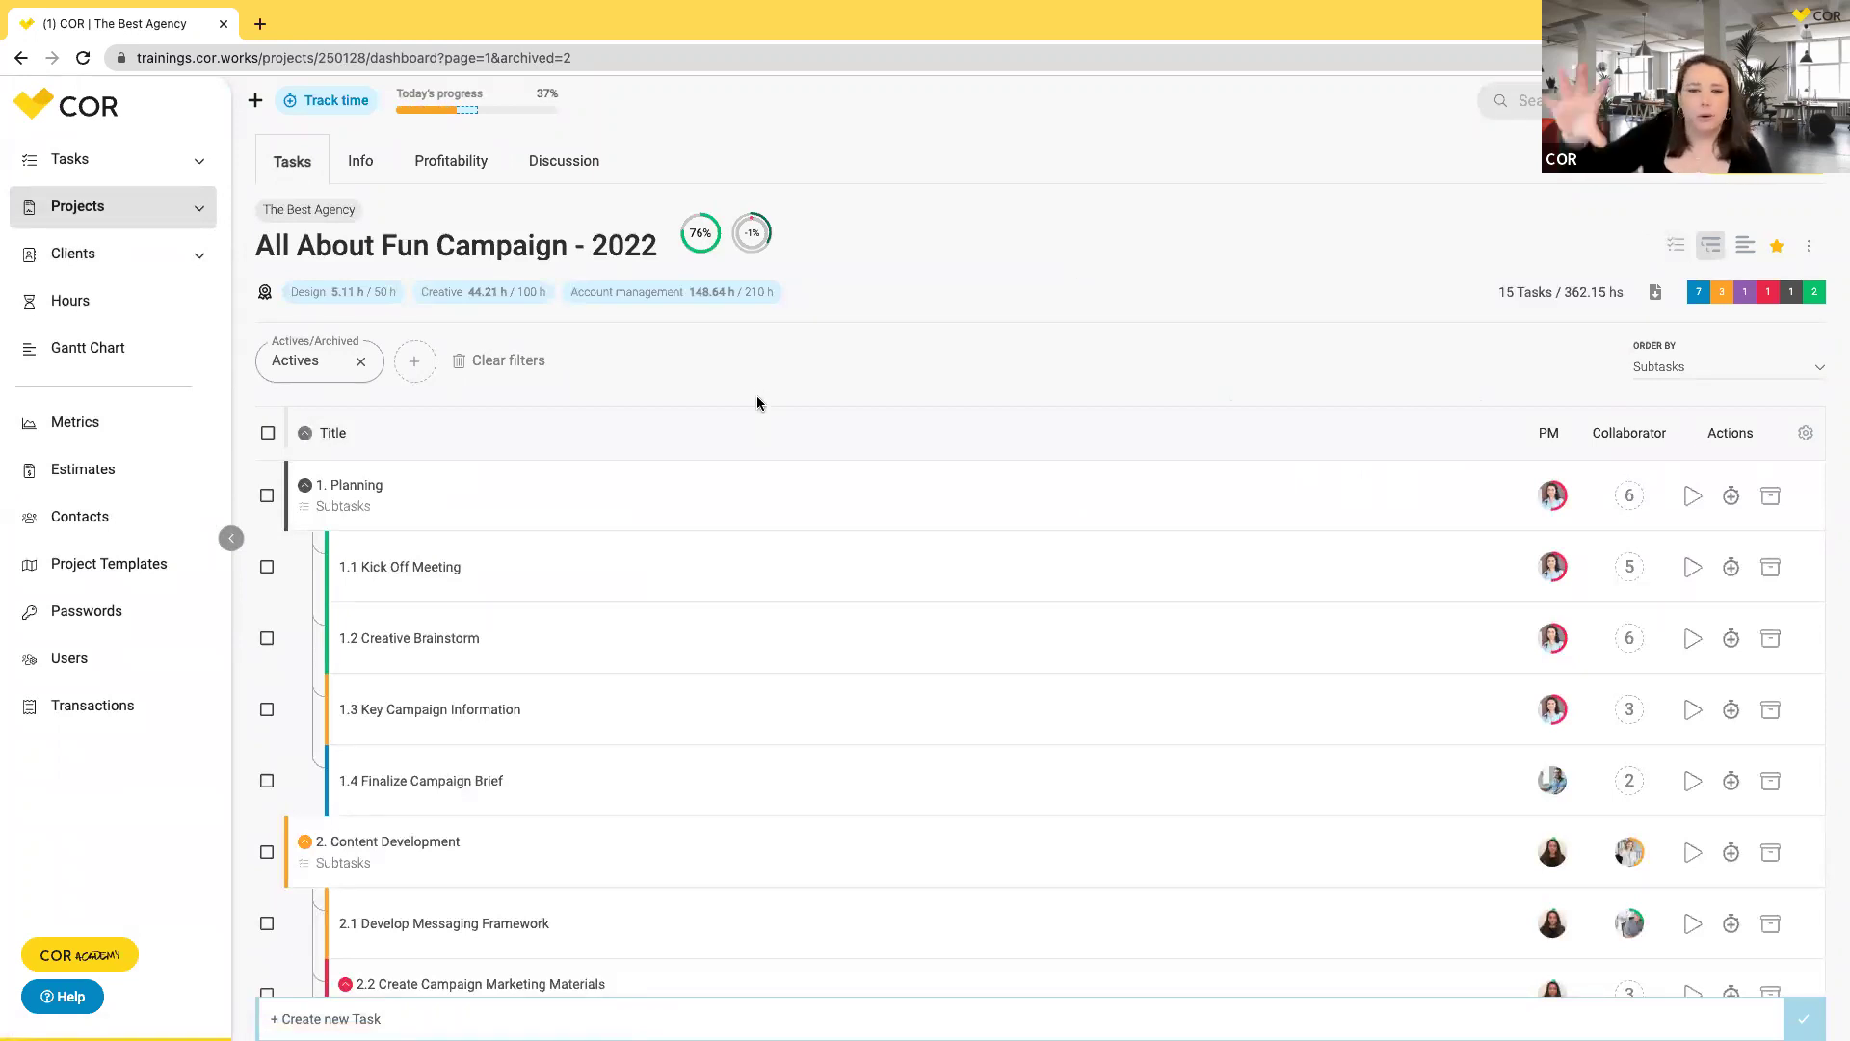
scroll(687, 453, "down", 3)
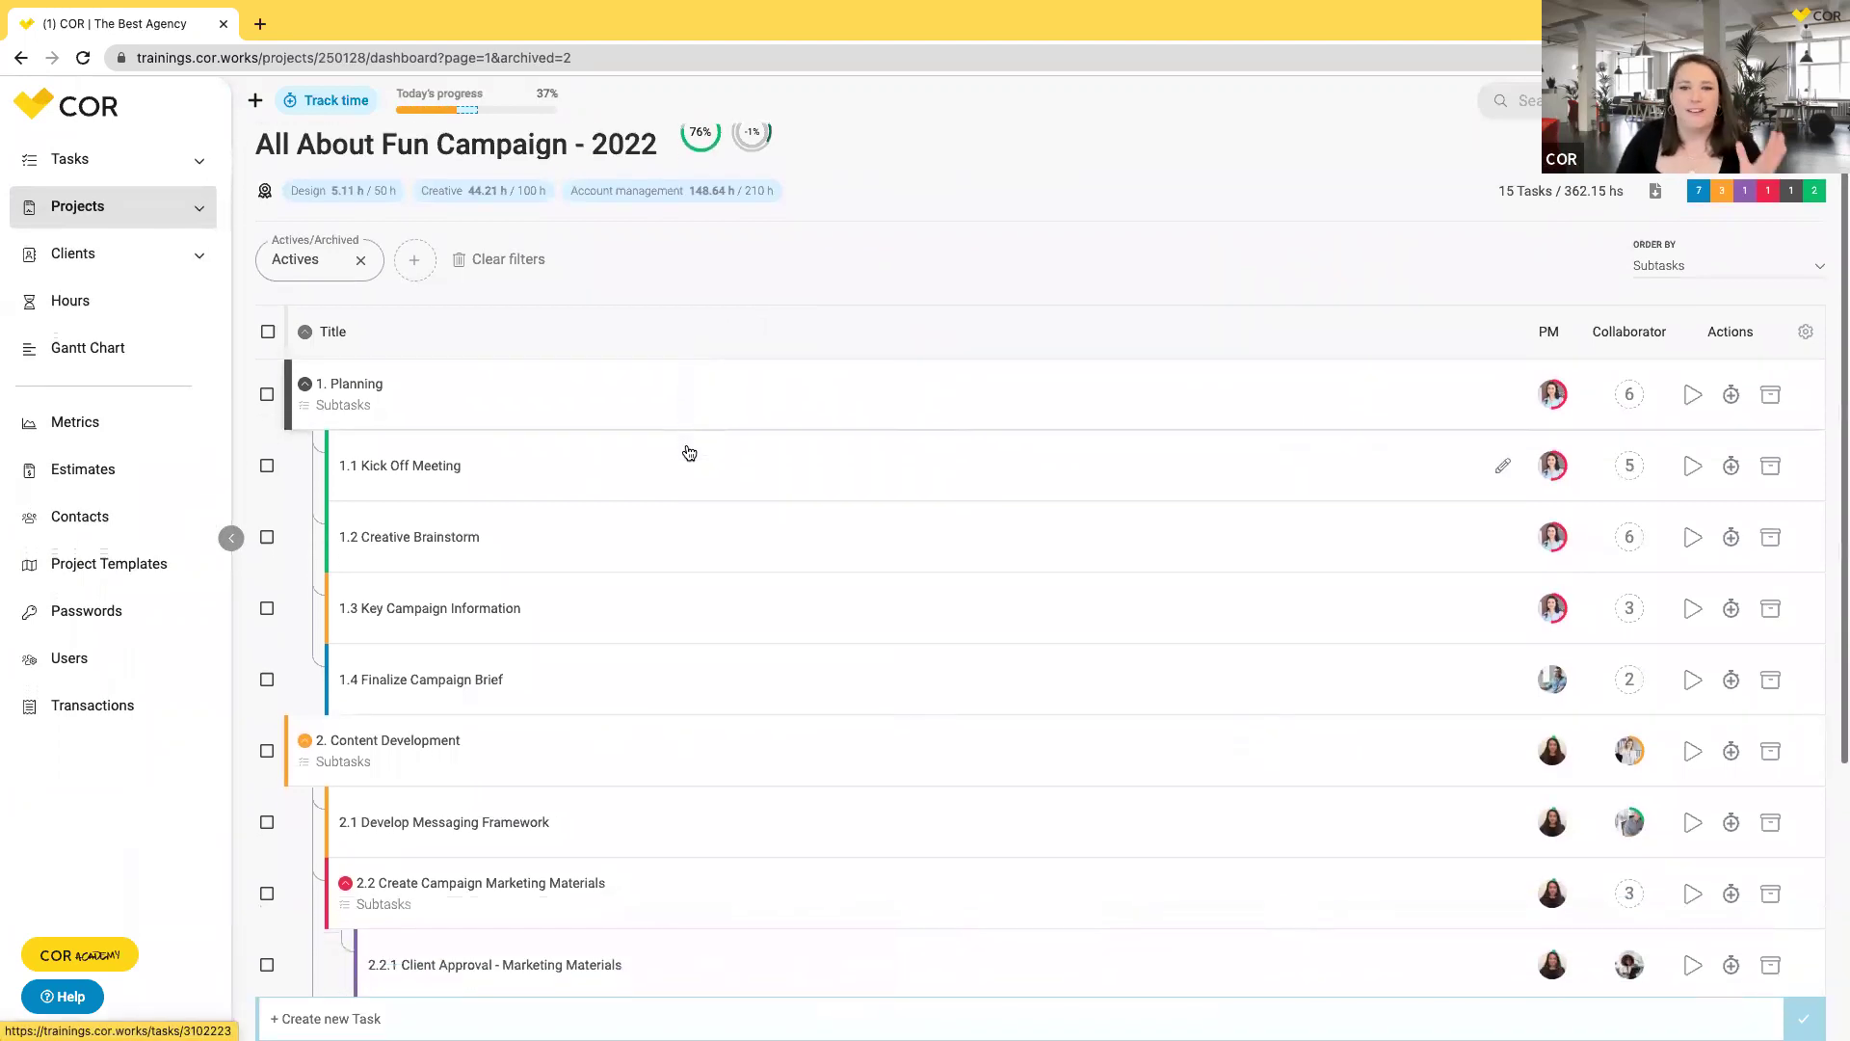
scroll(689, 453, "down", 5)
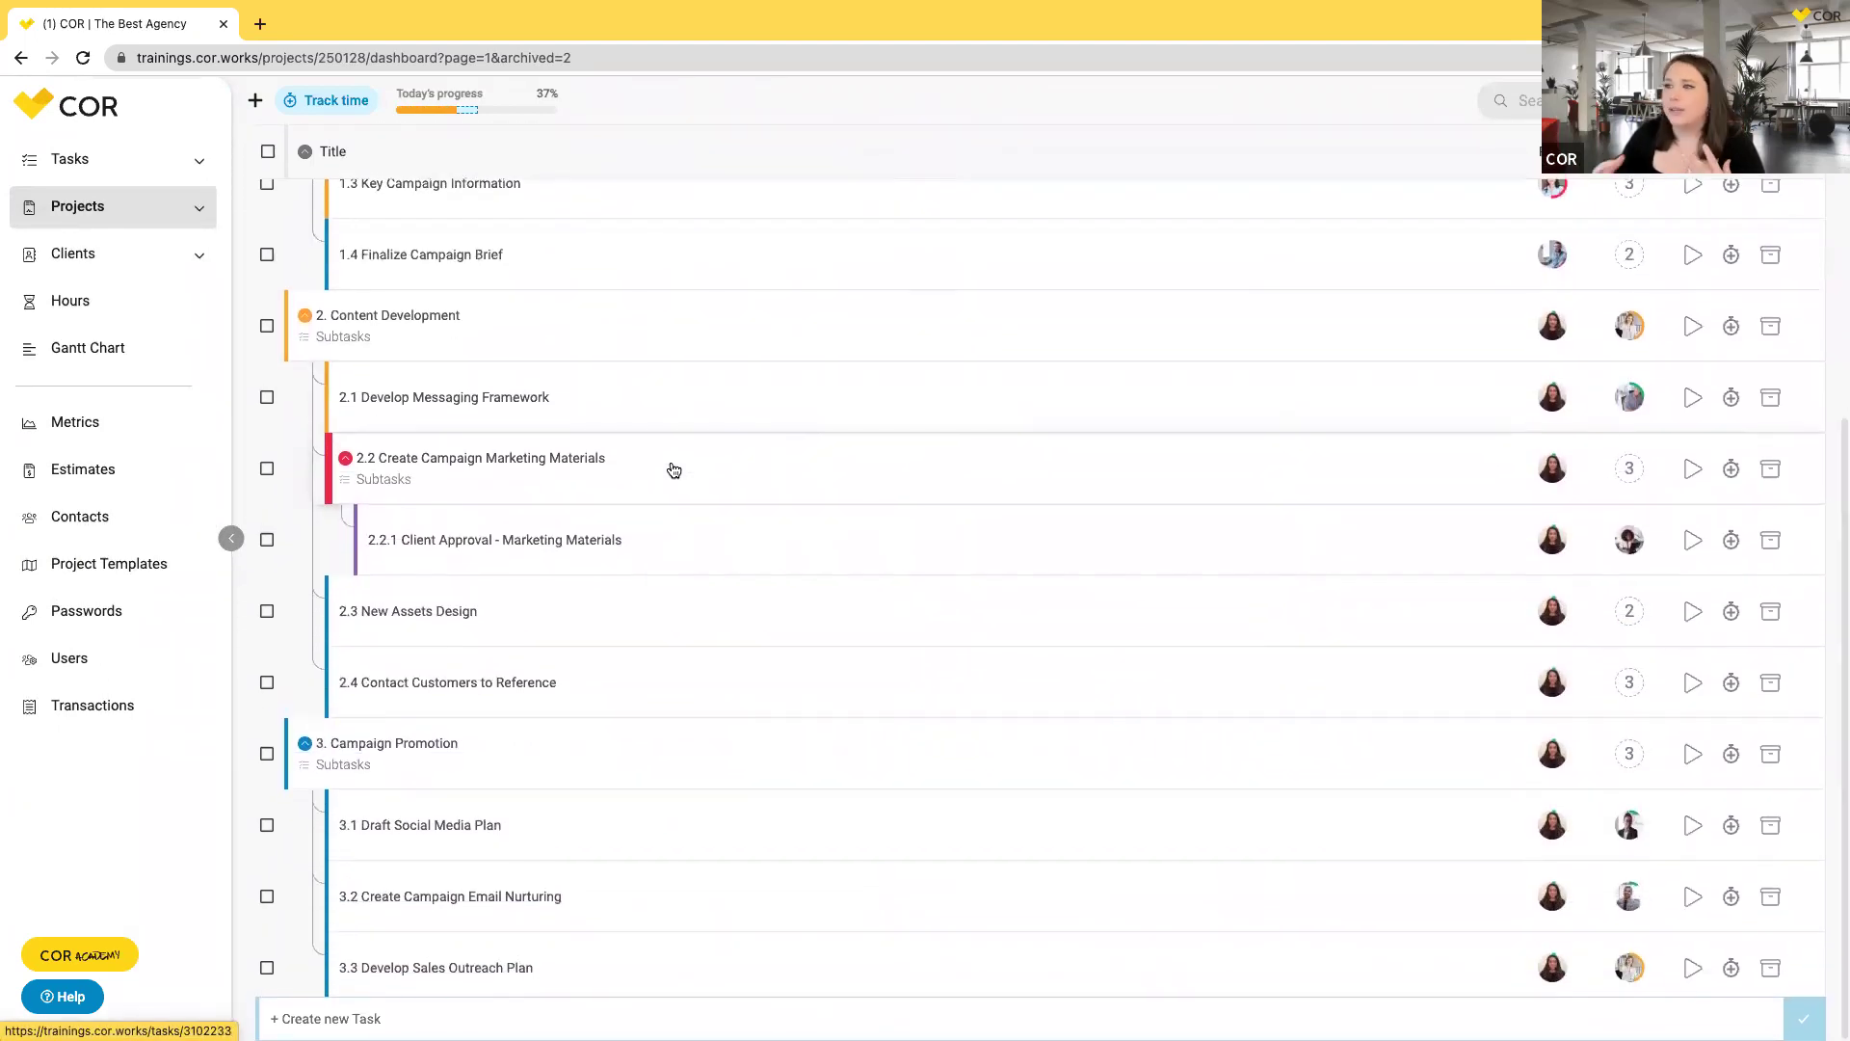
scroll(674, 469, "up", 8)
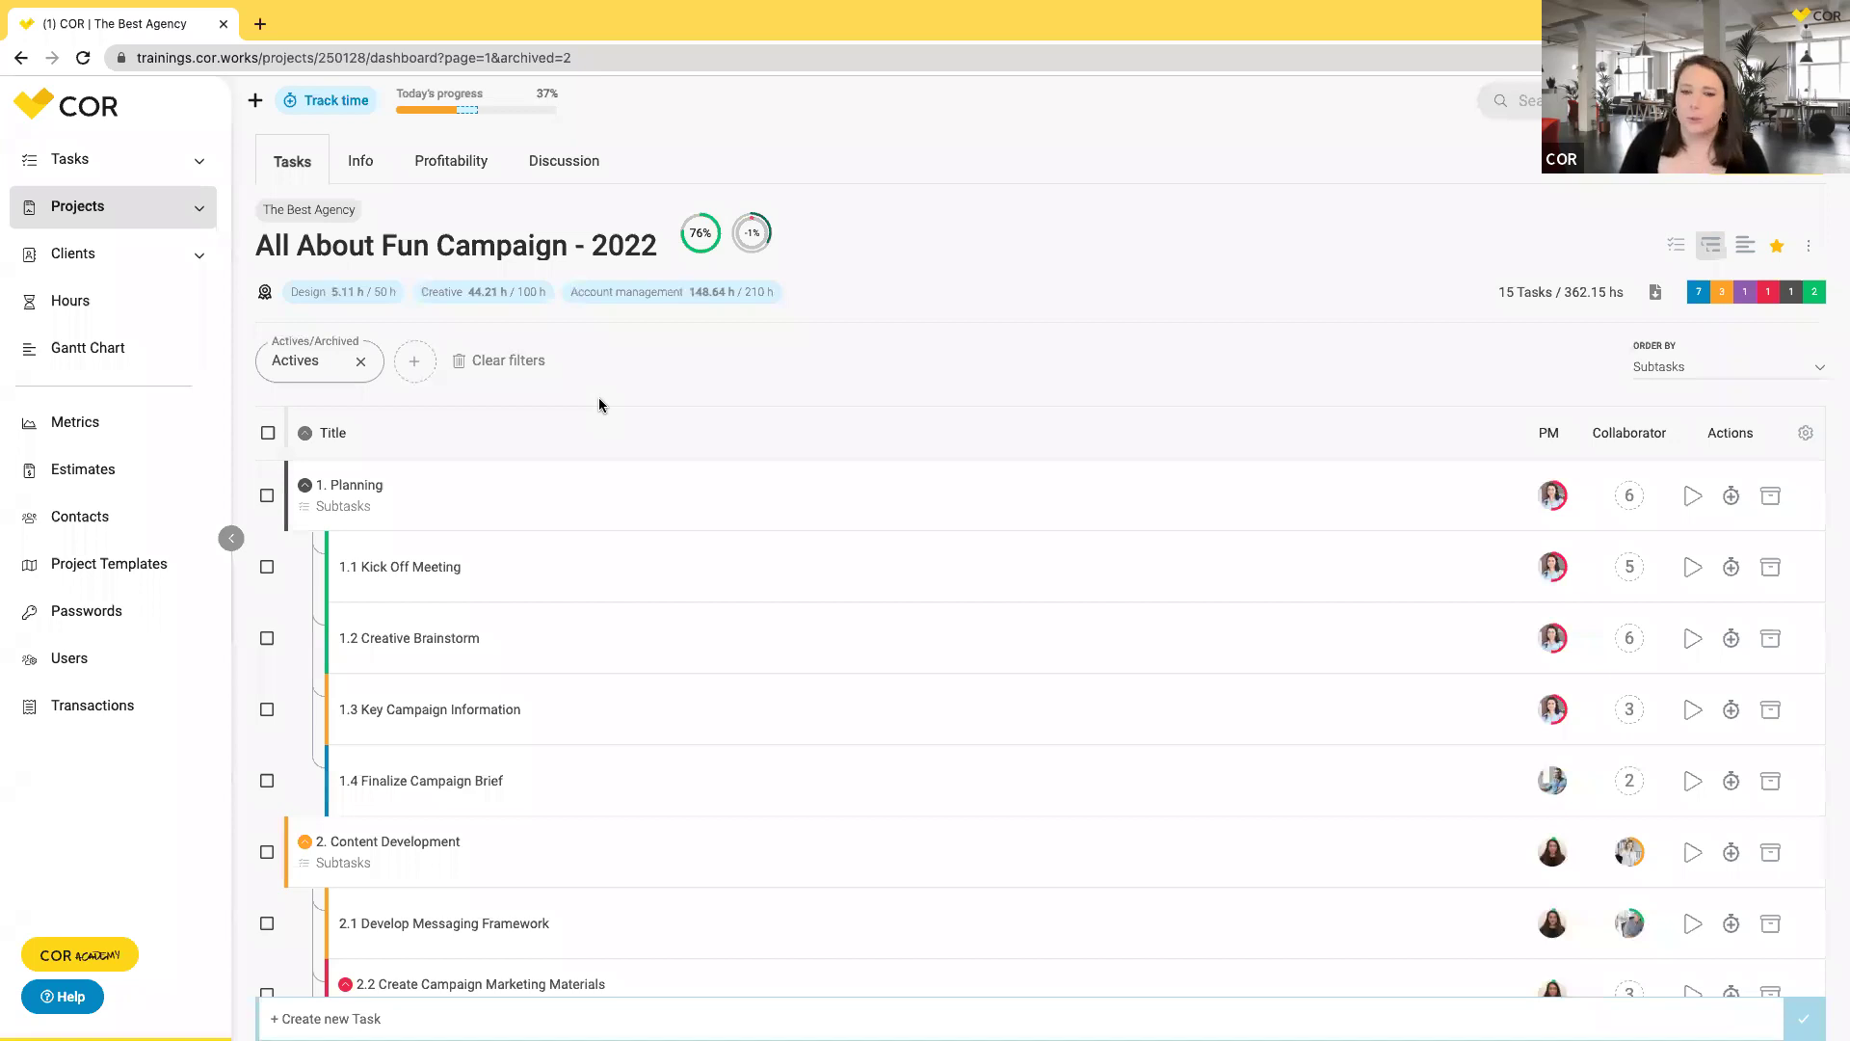
Review the All About Fun Campaign's profitability and inspect the per-user breakdown of its current hours cost.
left_click(445, 164)
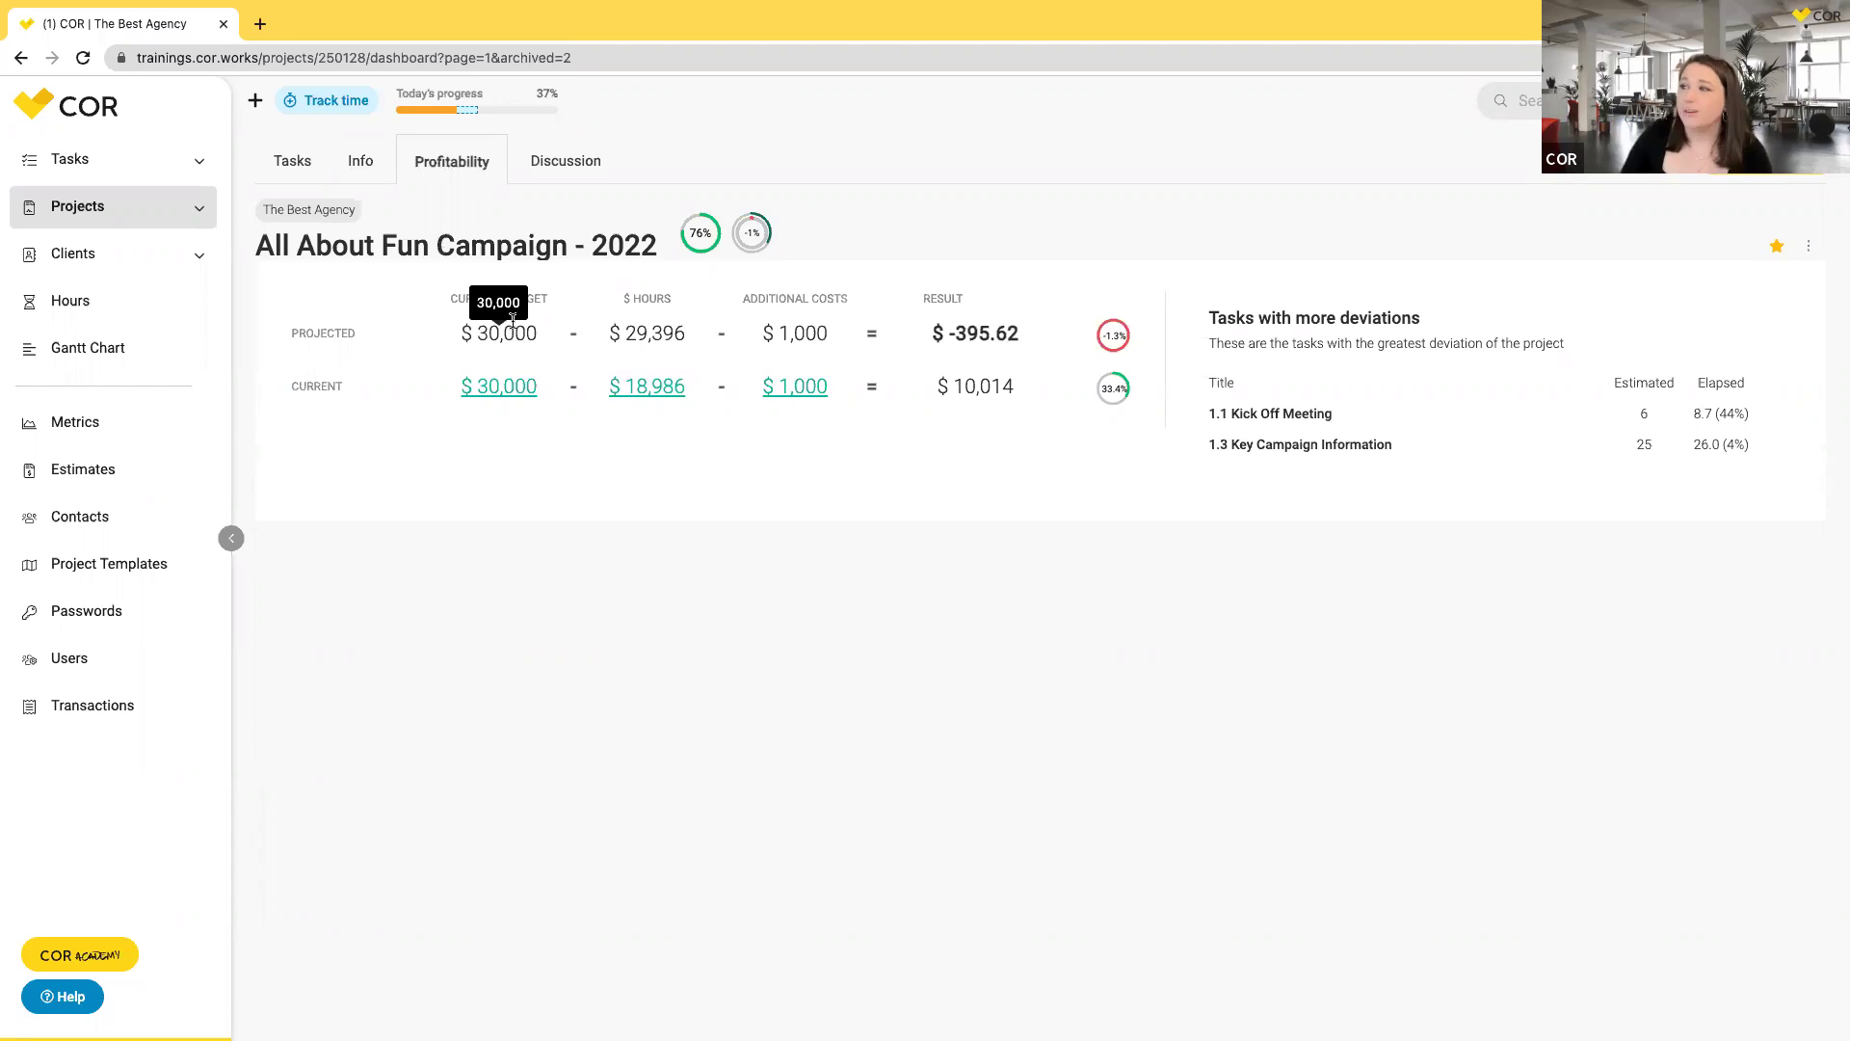
left_click(648, 395)
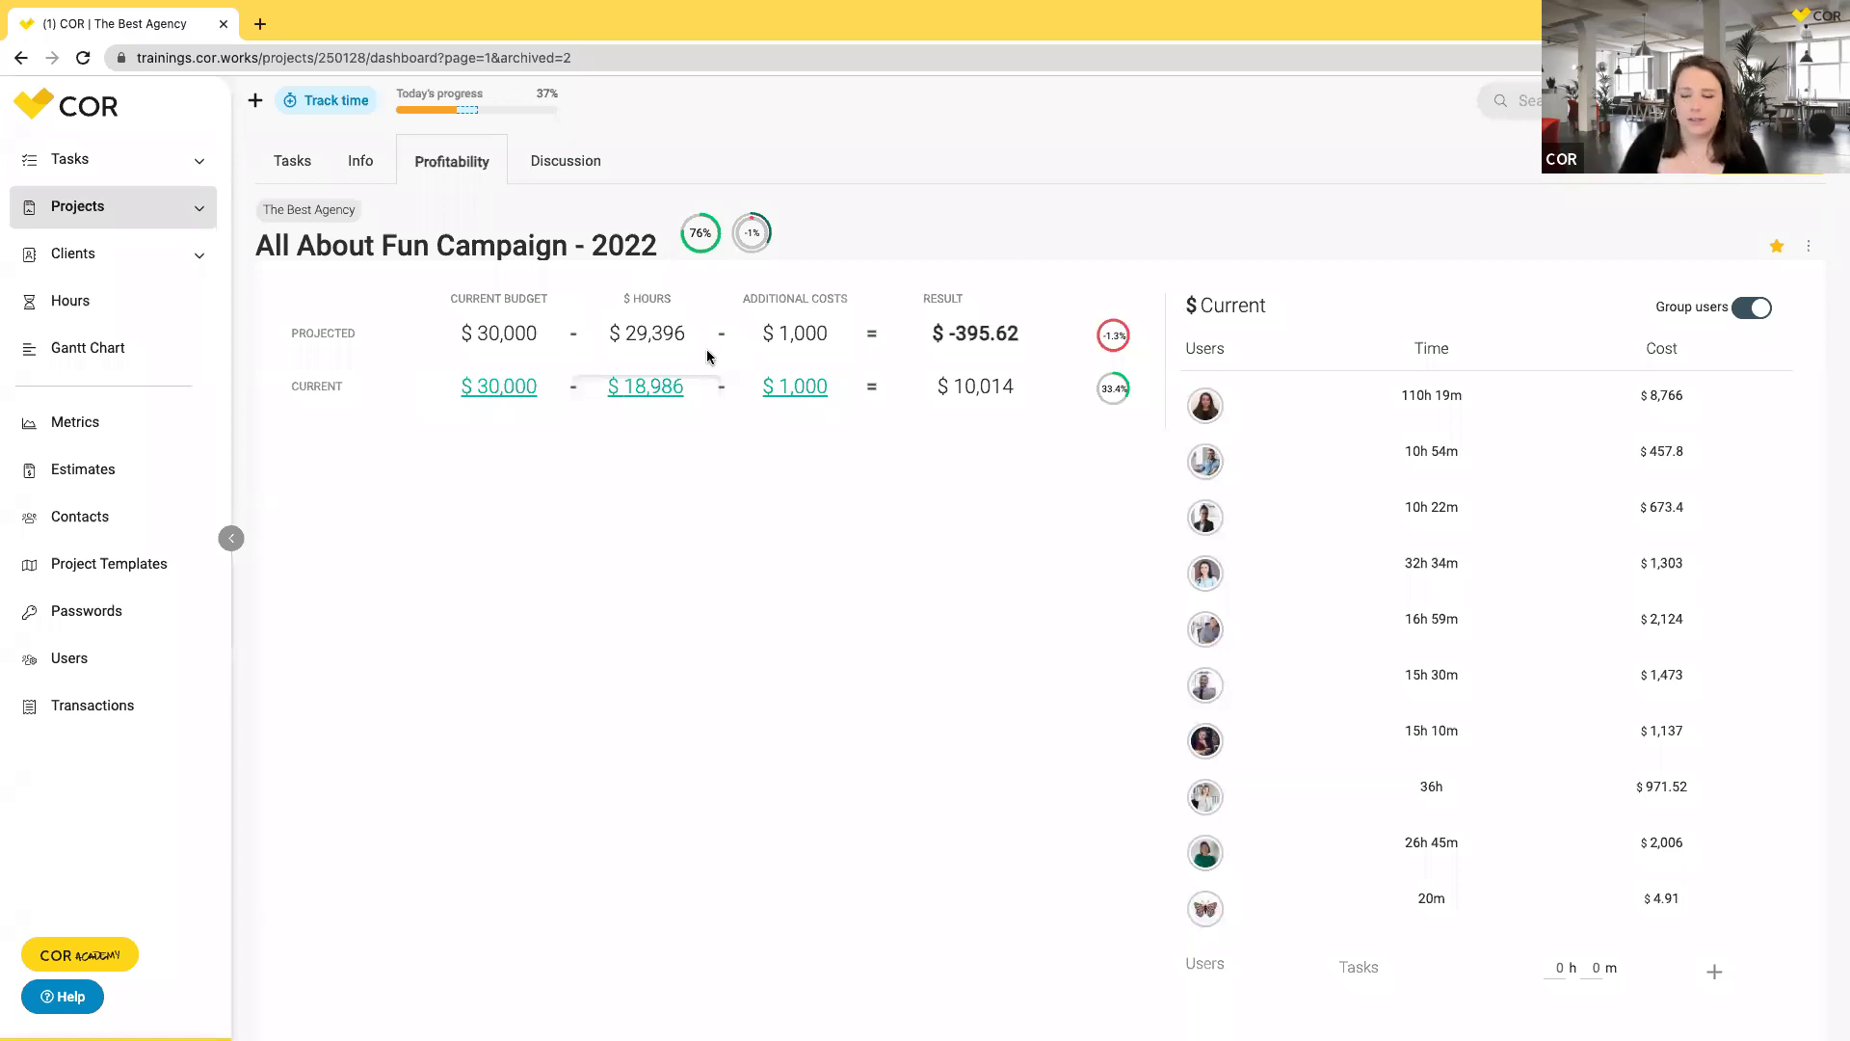
left_click(656, 386)
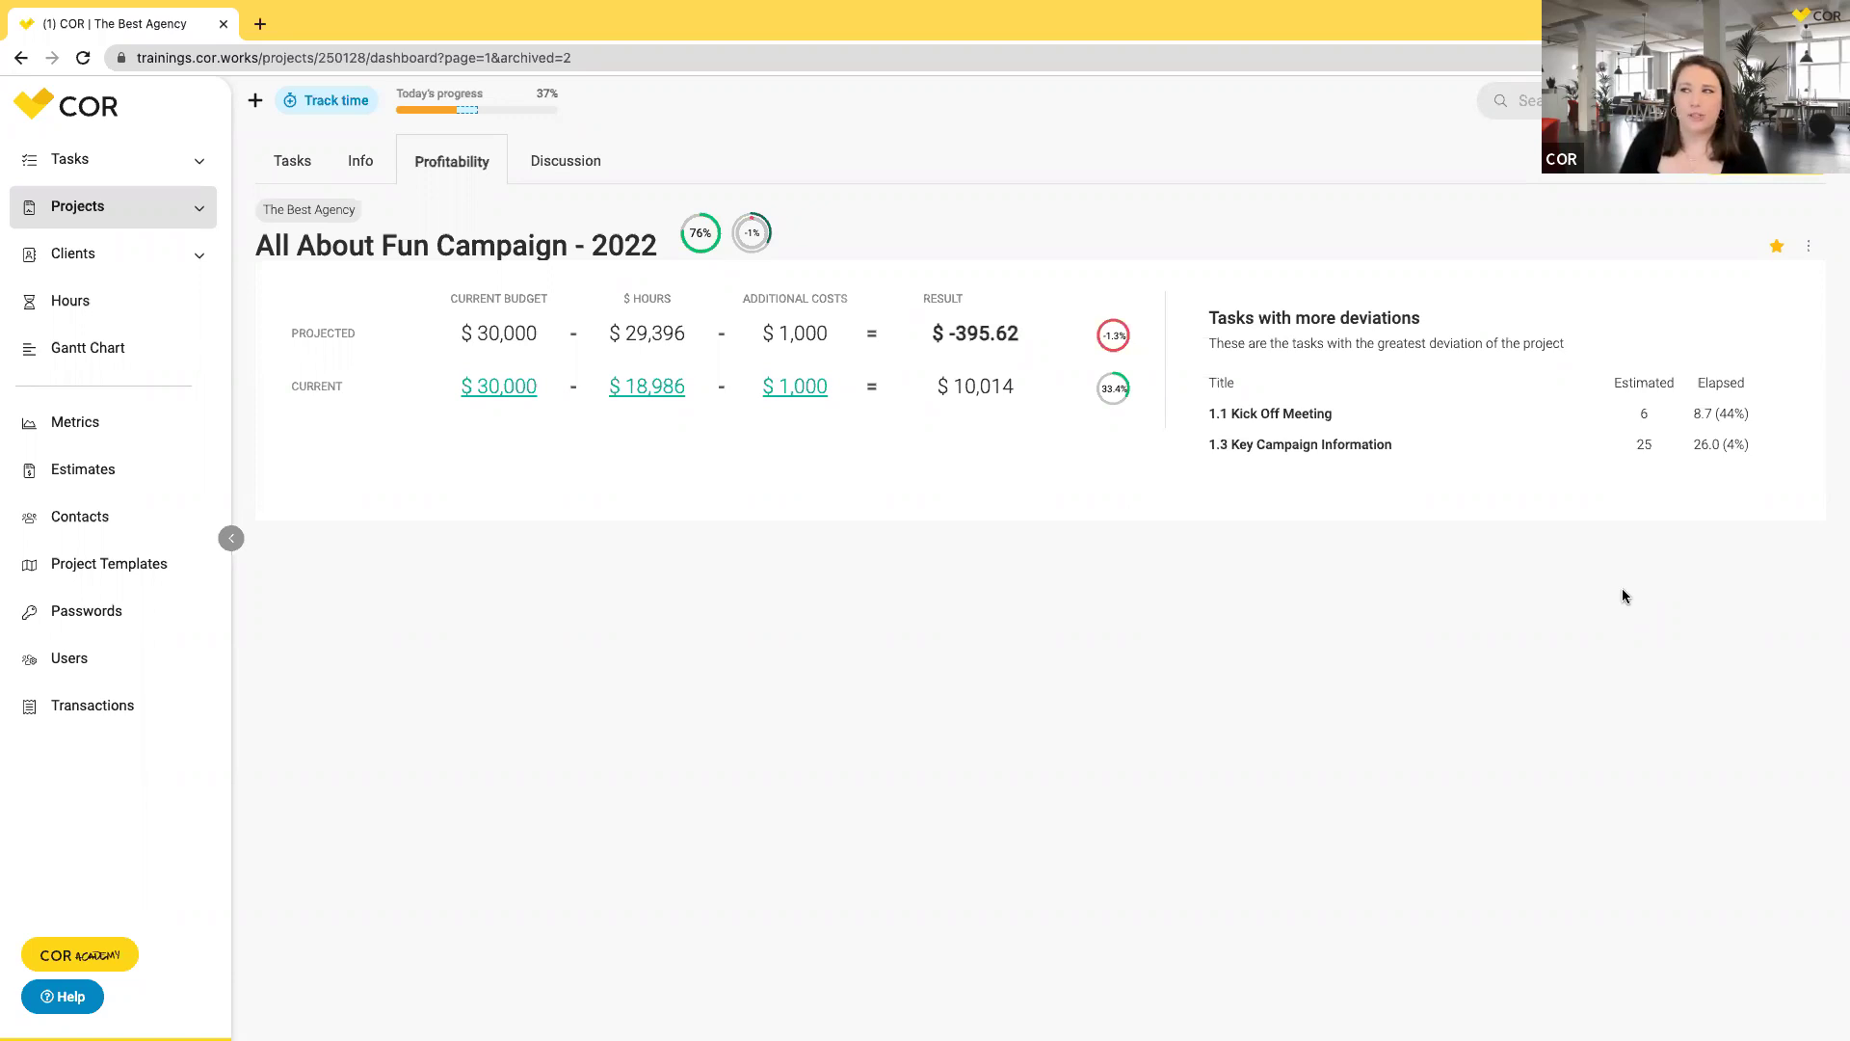
Return to the project's task list and view the project manager choices for the 1.1 Kick Off Meeting task.
left_click(306, 160)
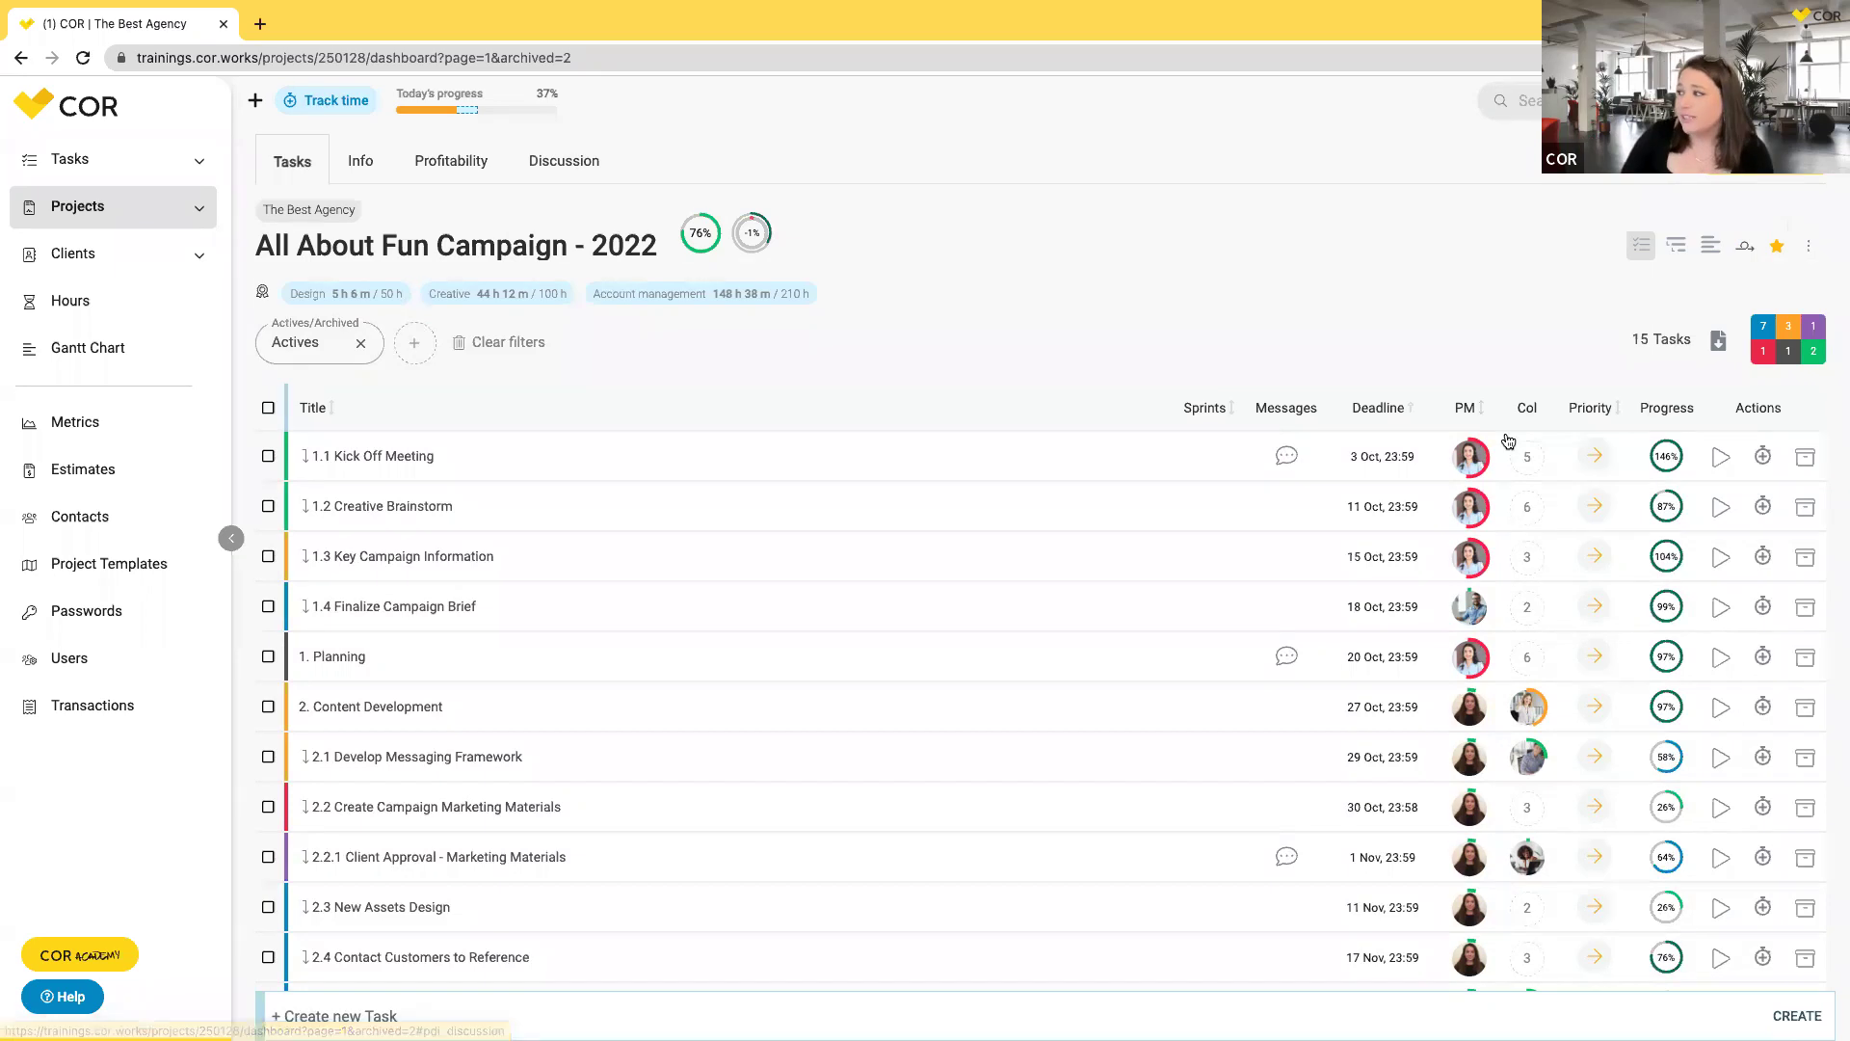
left_click(1471, 457)
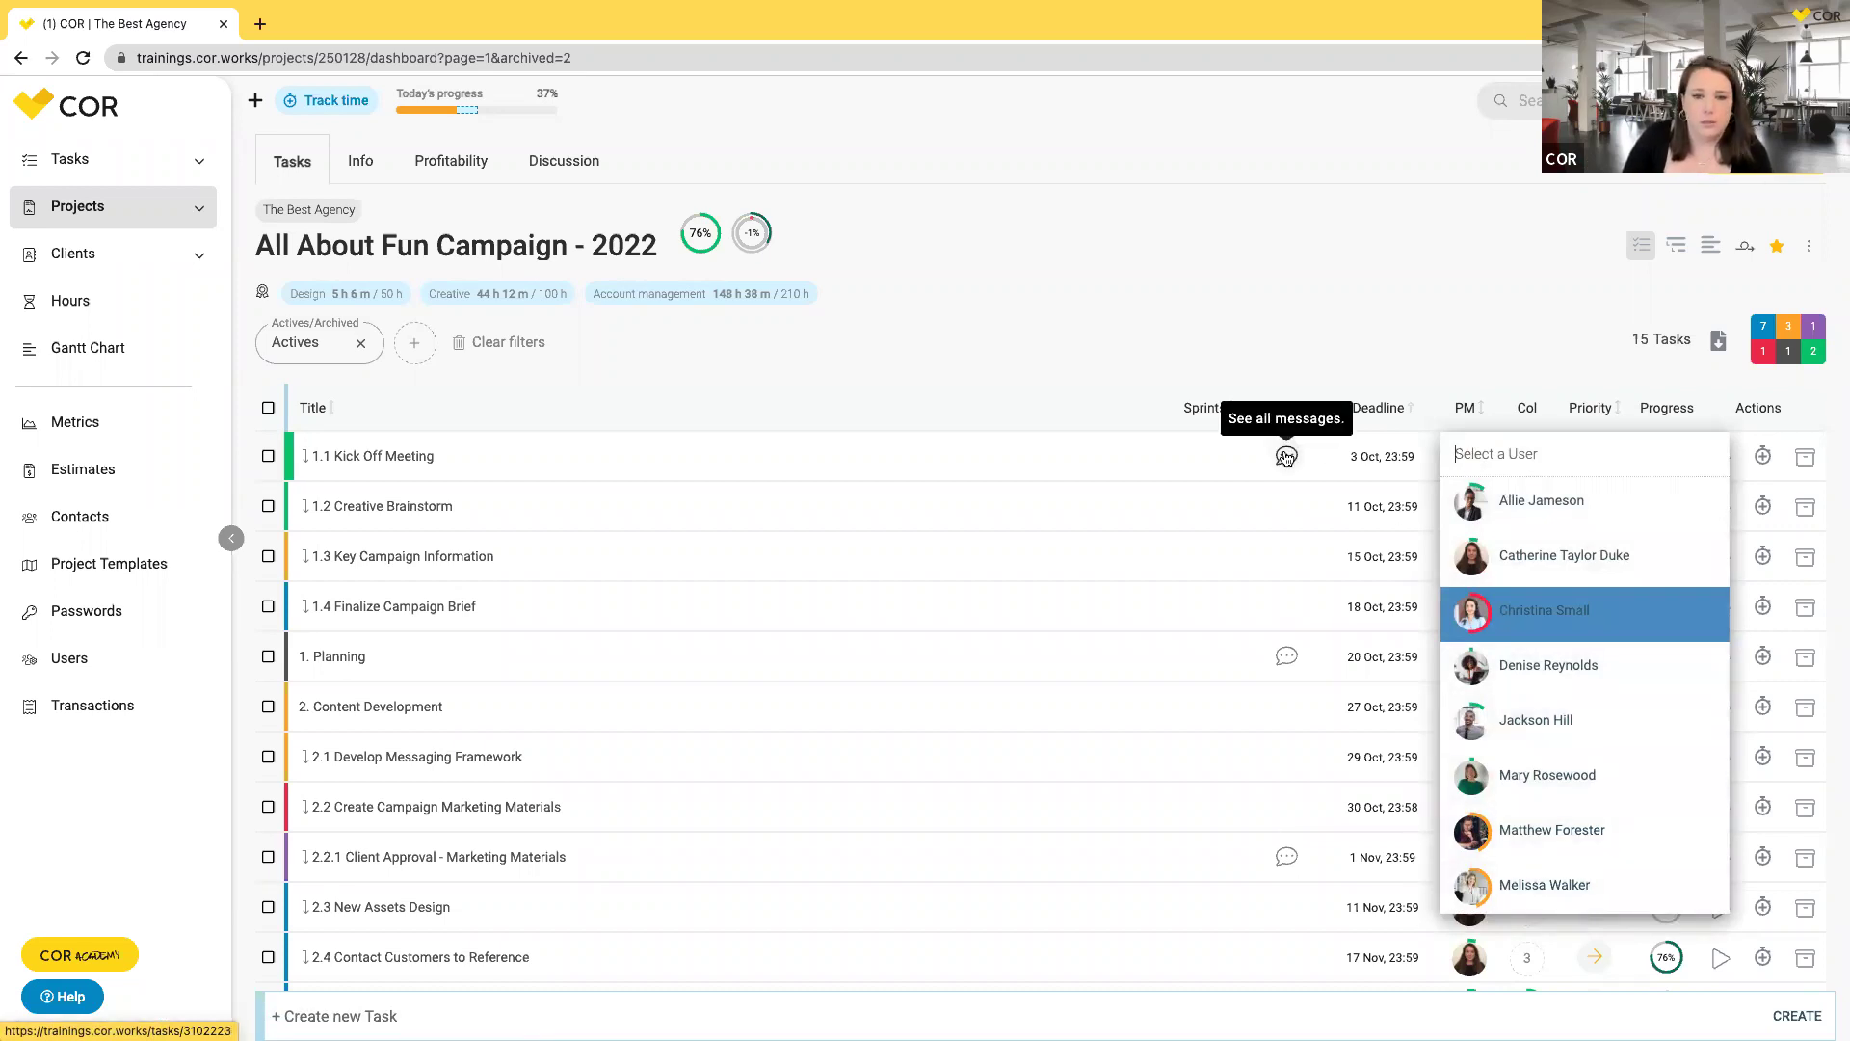
Open the company-wide Gantt Chart and examine each team member's assigned tasks for the week.
left_click(106, 352)
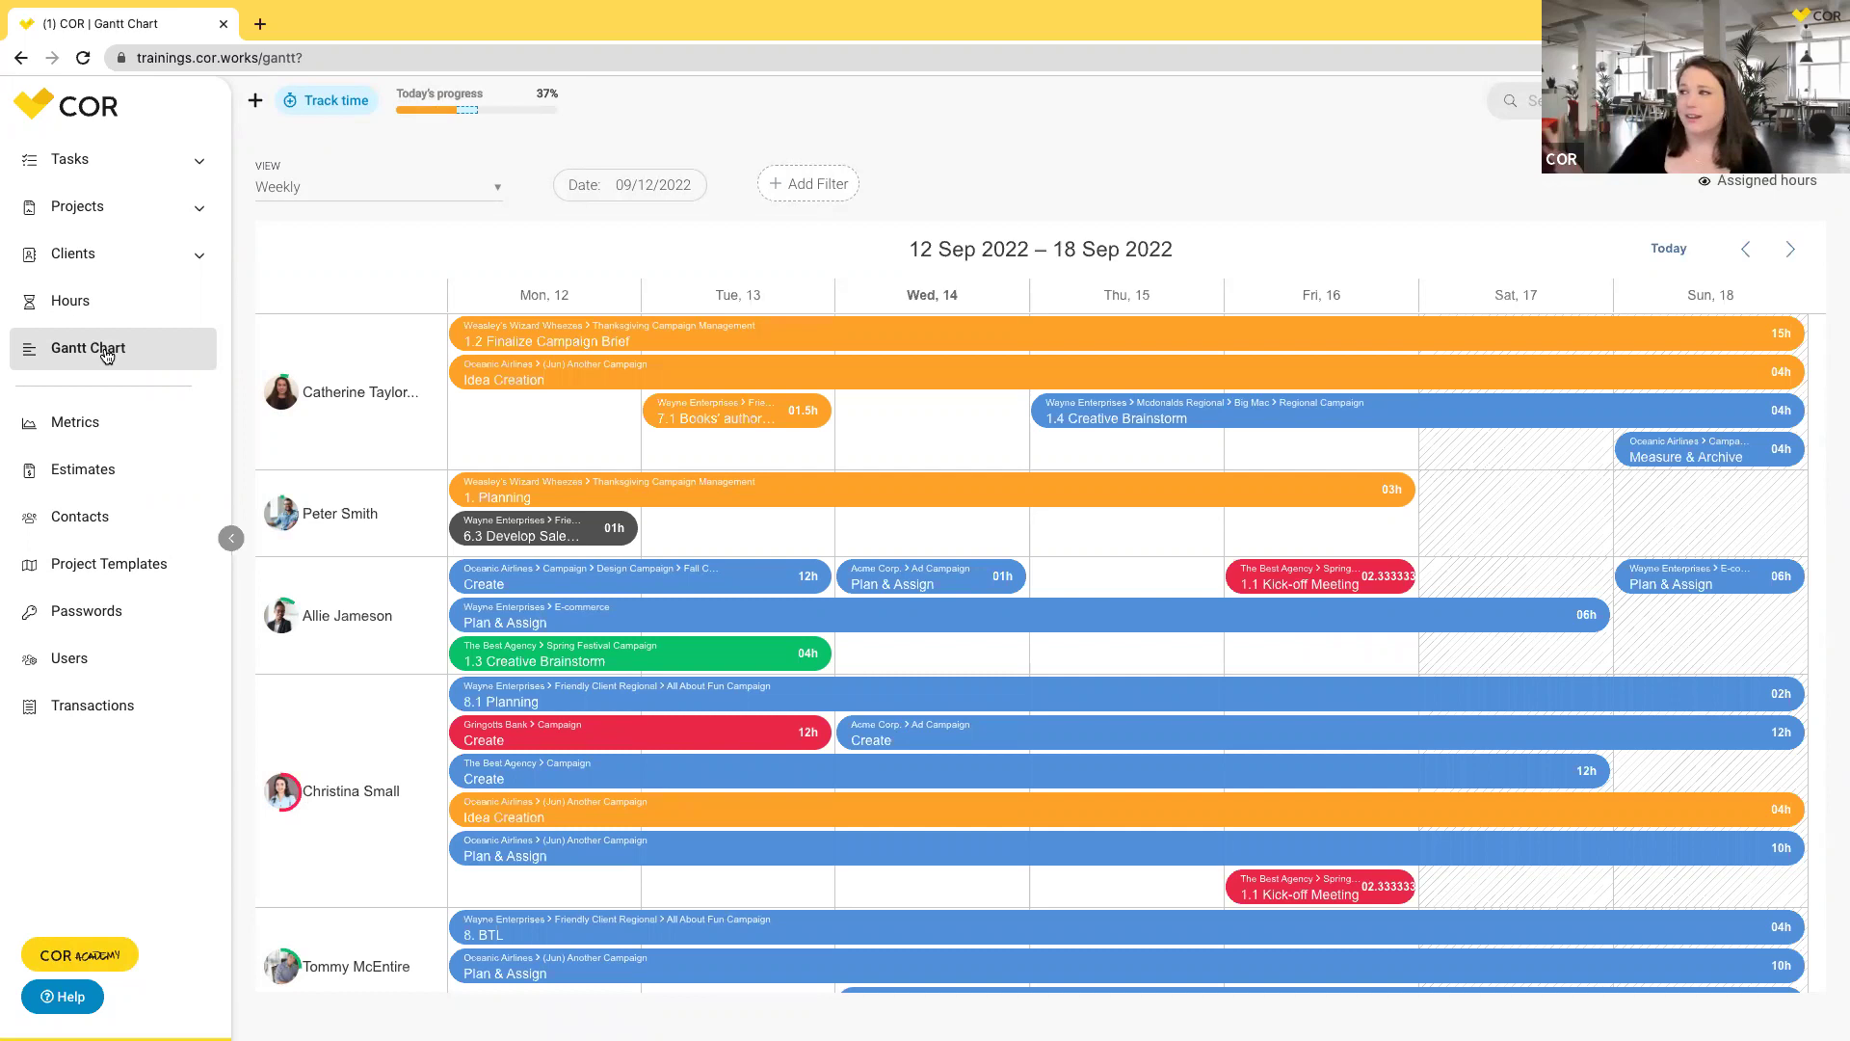
scroll(324, 783, "down", 5)
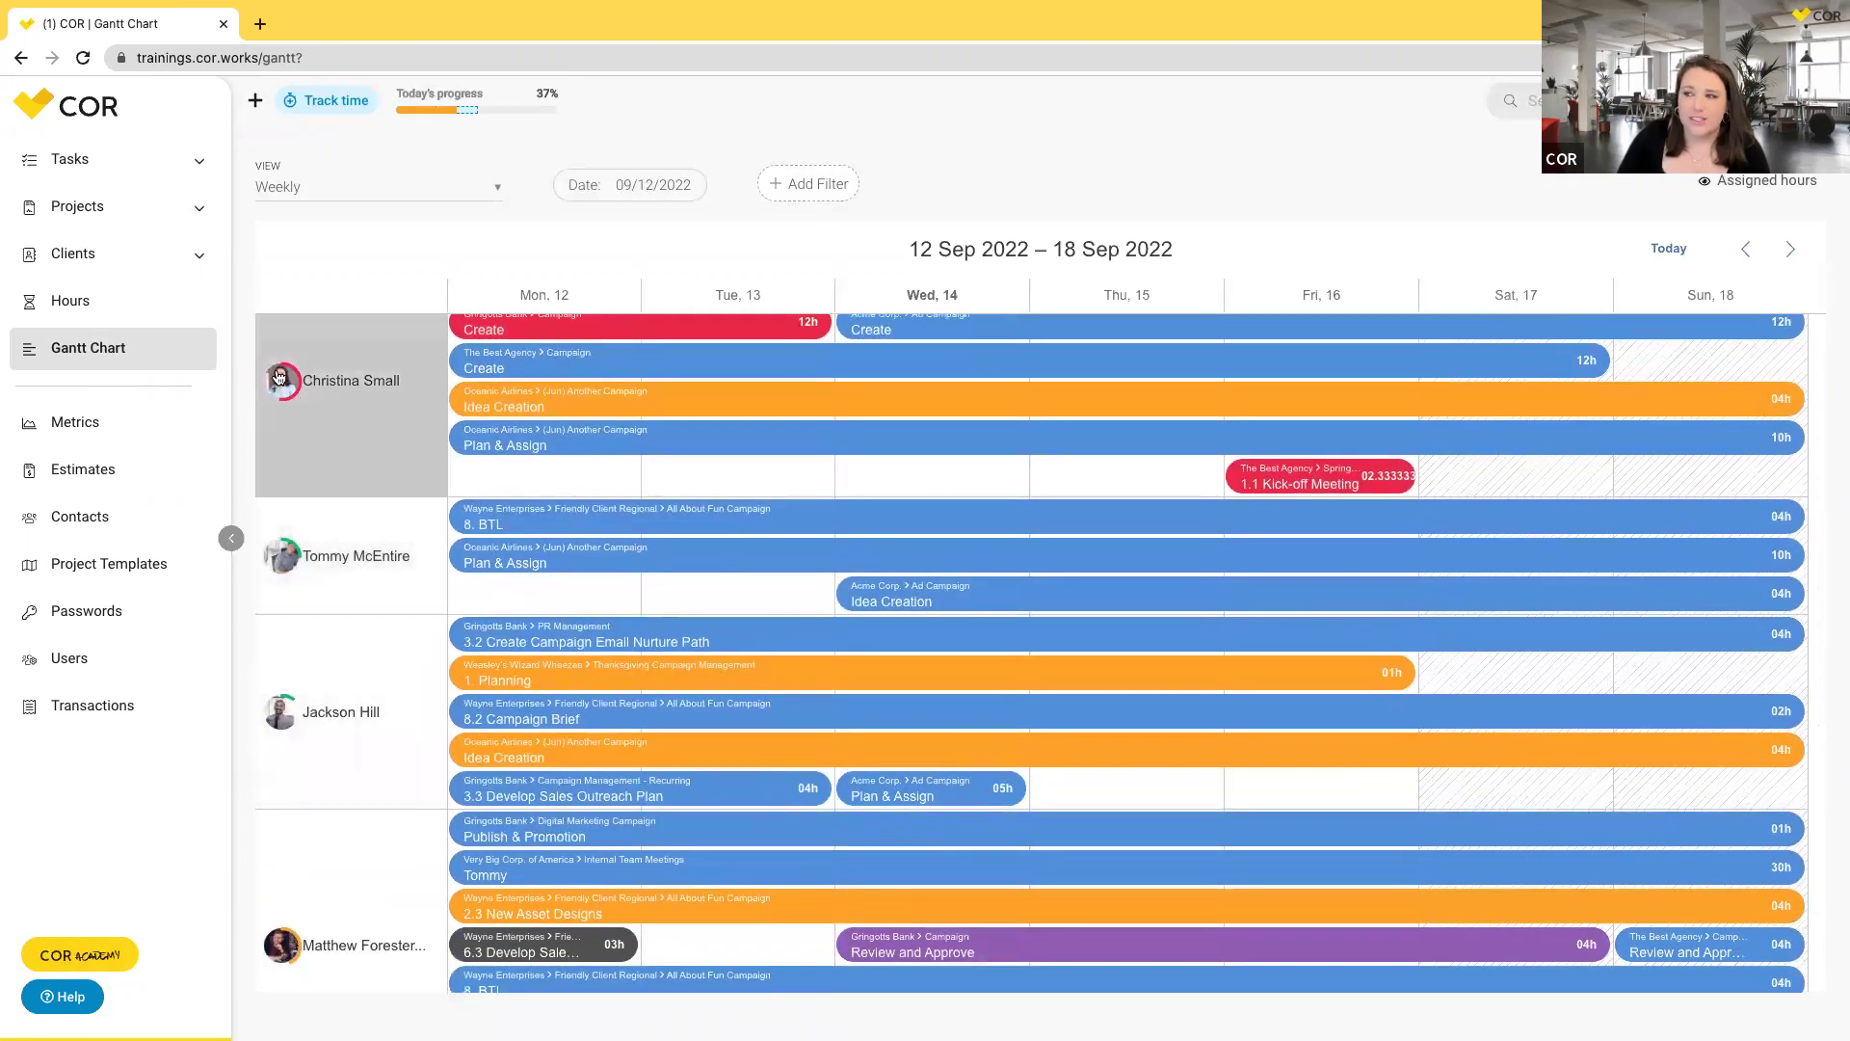
scroll(331, 591, "down", 3)
scroll(333, 592, "up", 2)
scroll(332, 593, "up", 6)
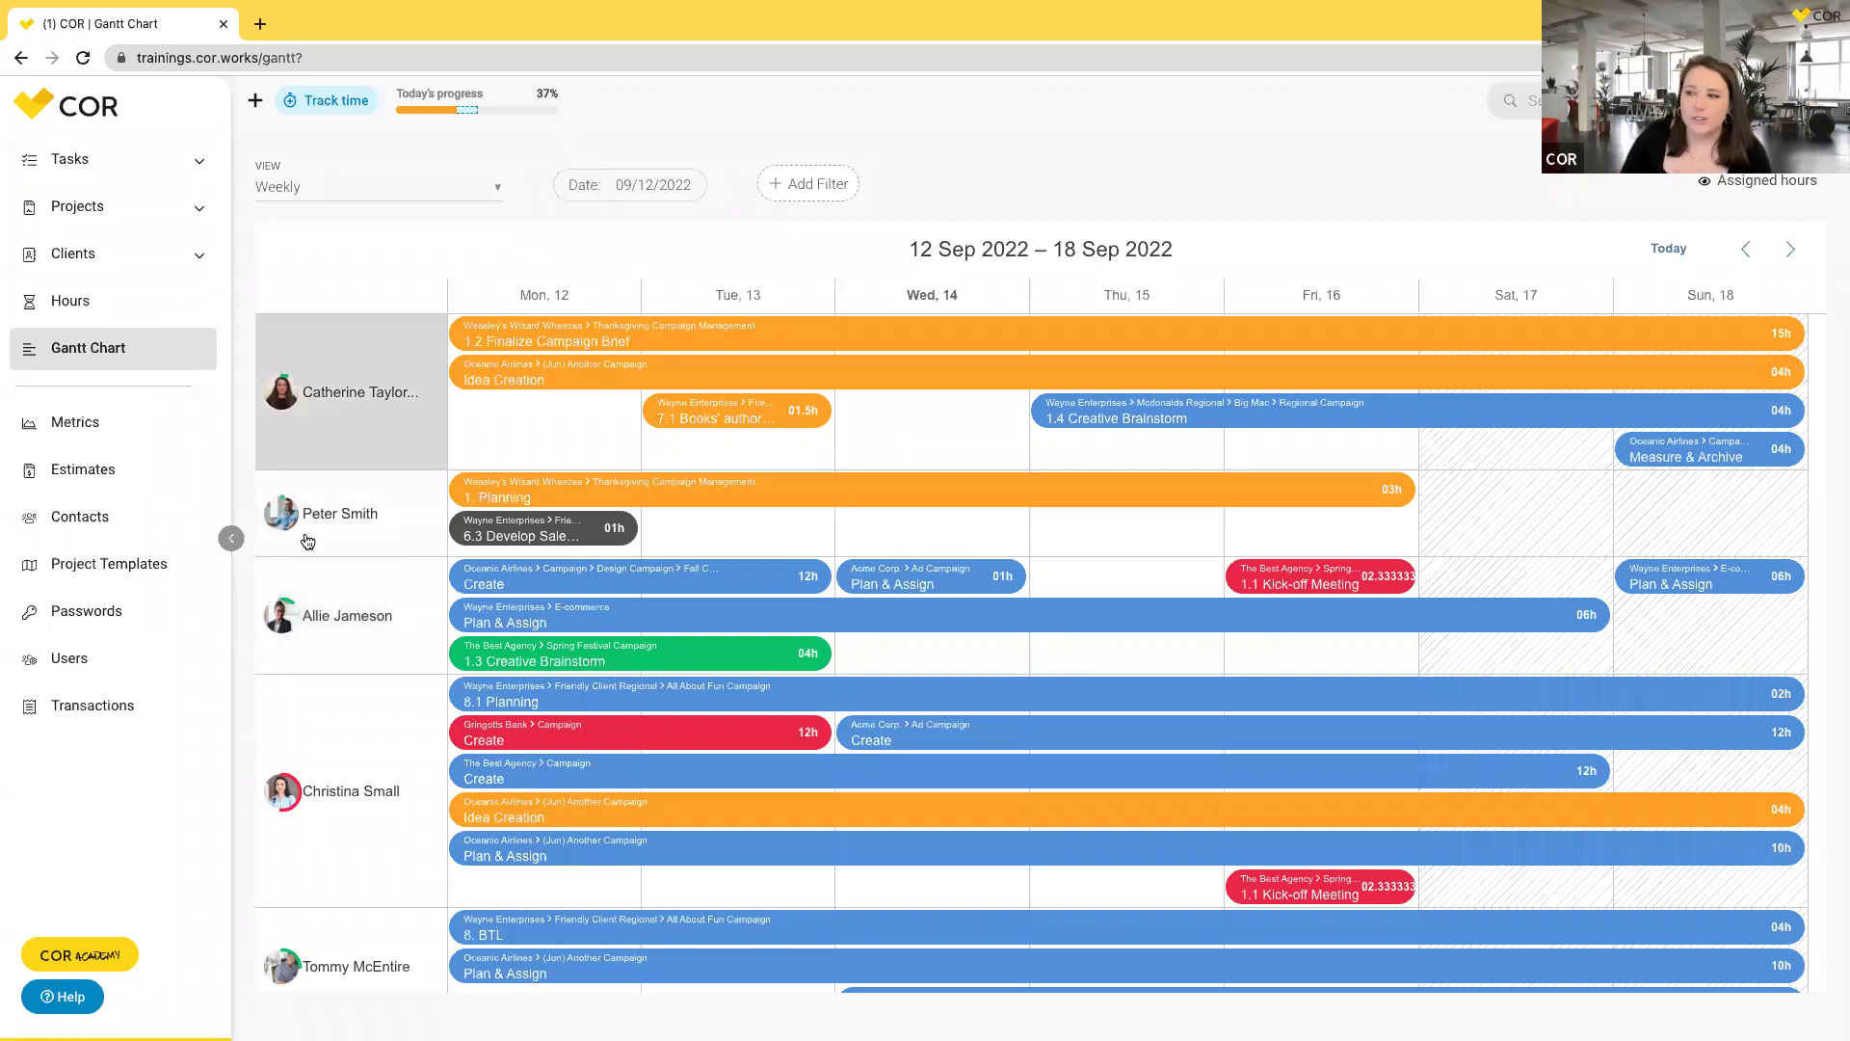
Check the available capacity of the heavily loaded team member, and view everyone's tasks for the week of 19–25 Sep 2022.
left_click(306, 684)
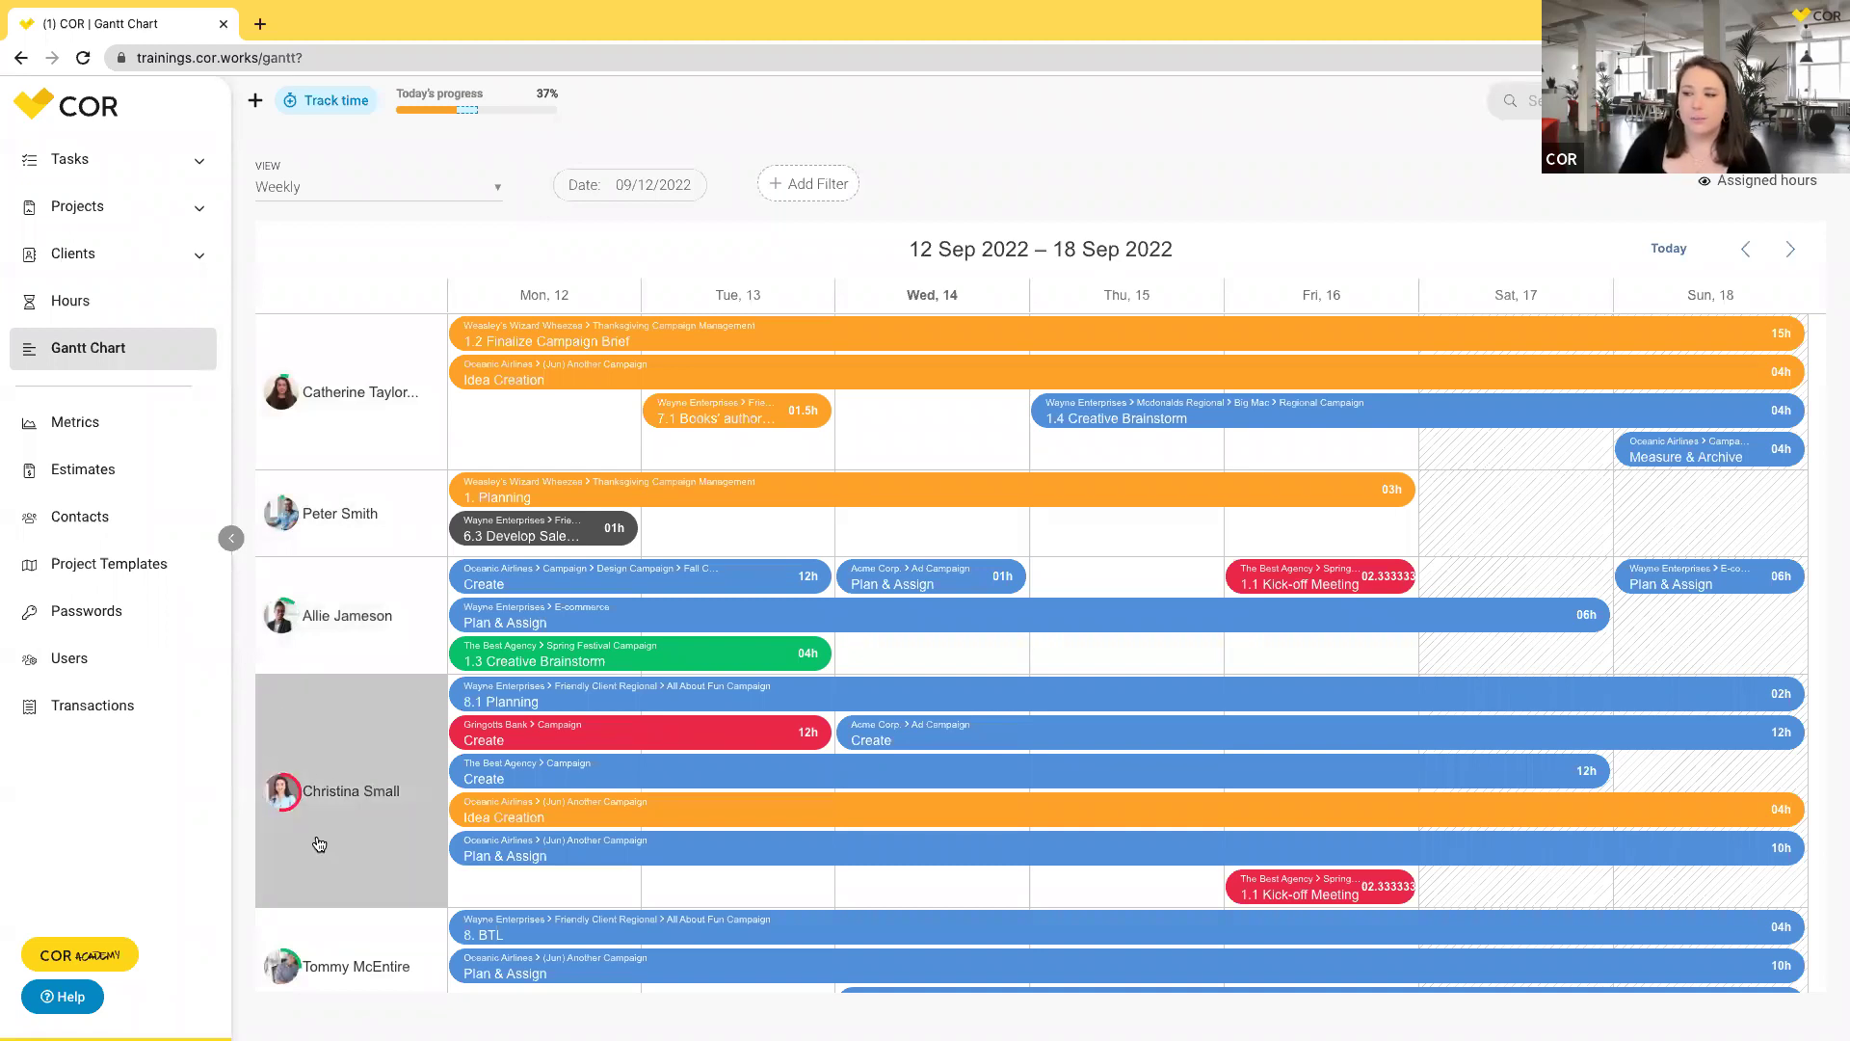
left_click(295, 796)
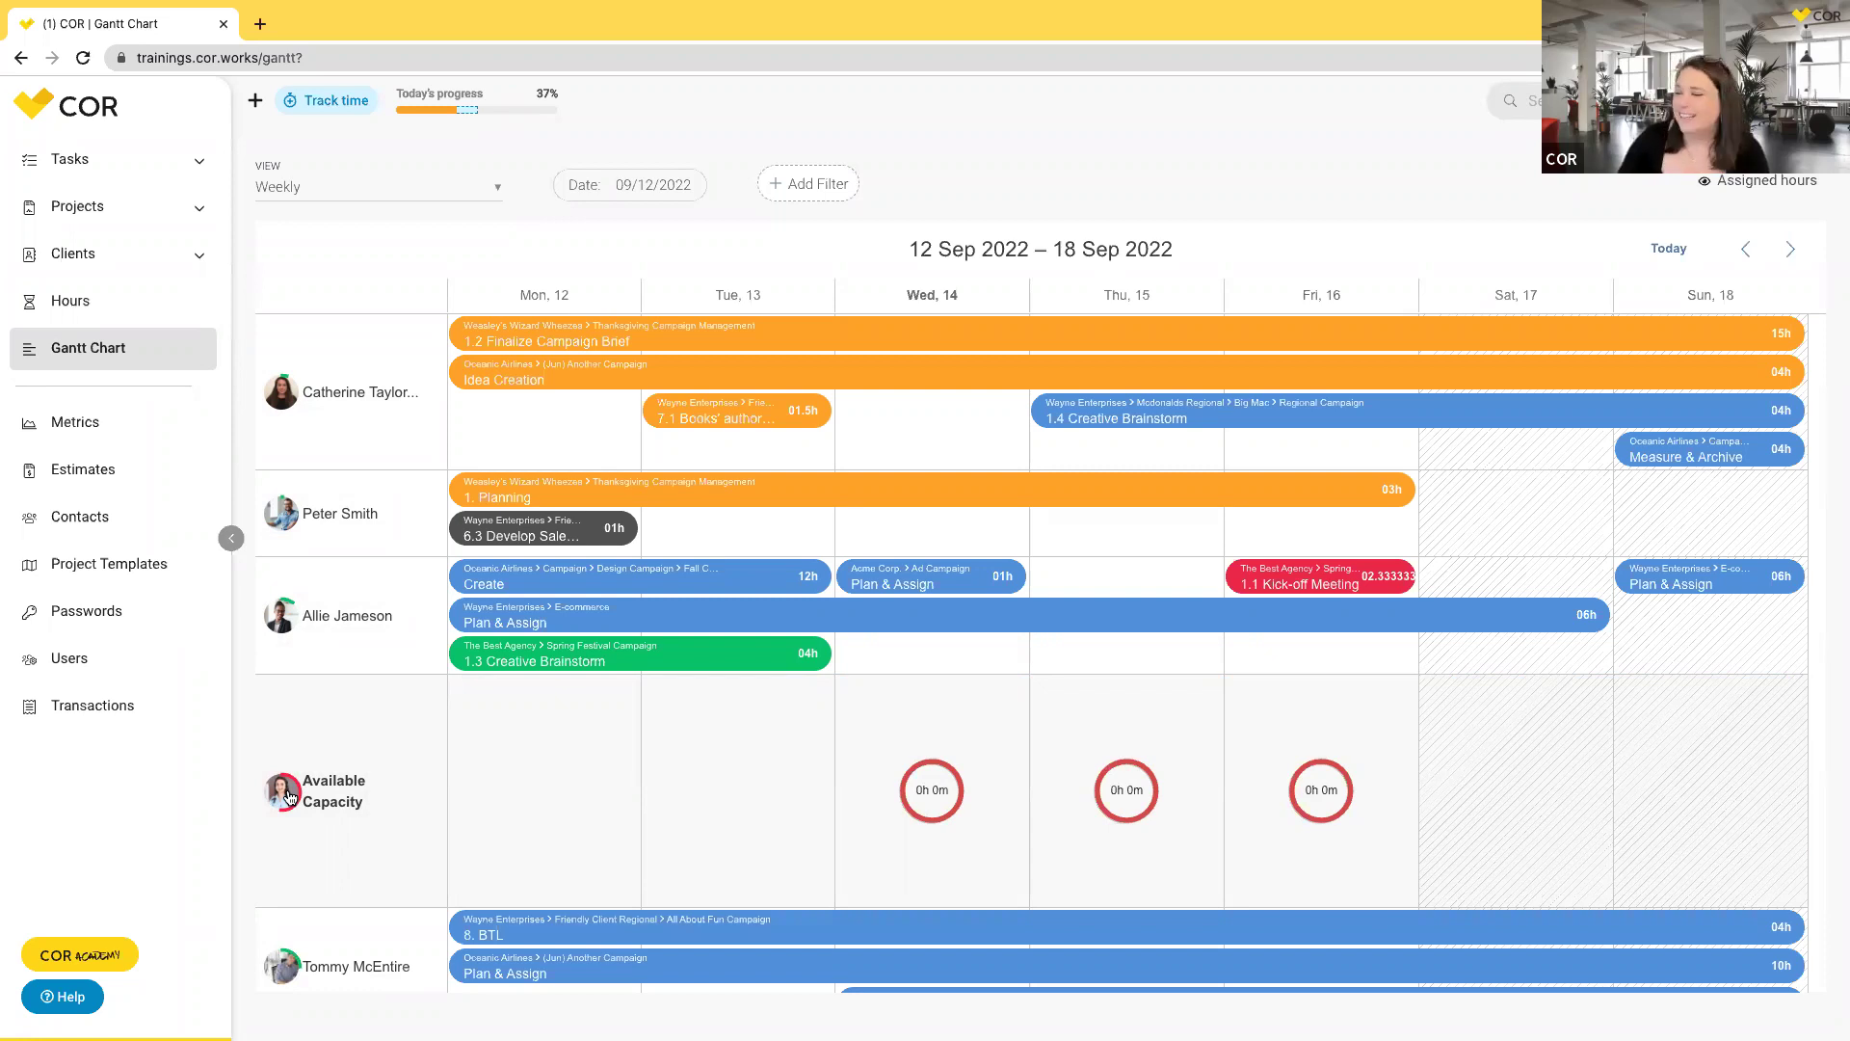
left_click(1790, 250)
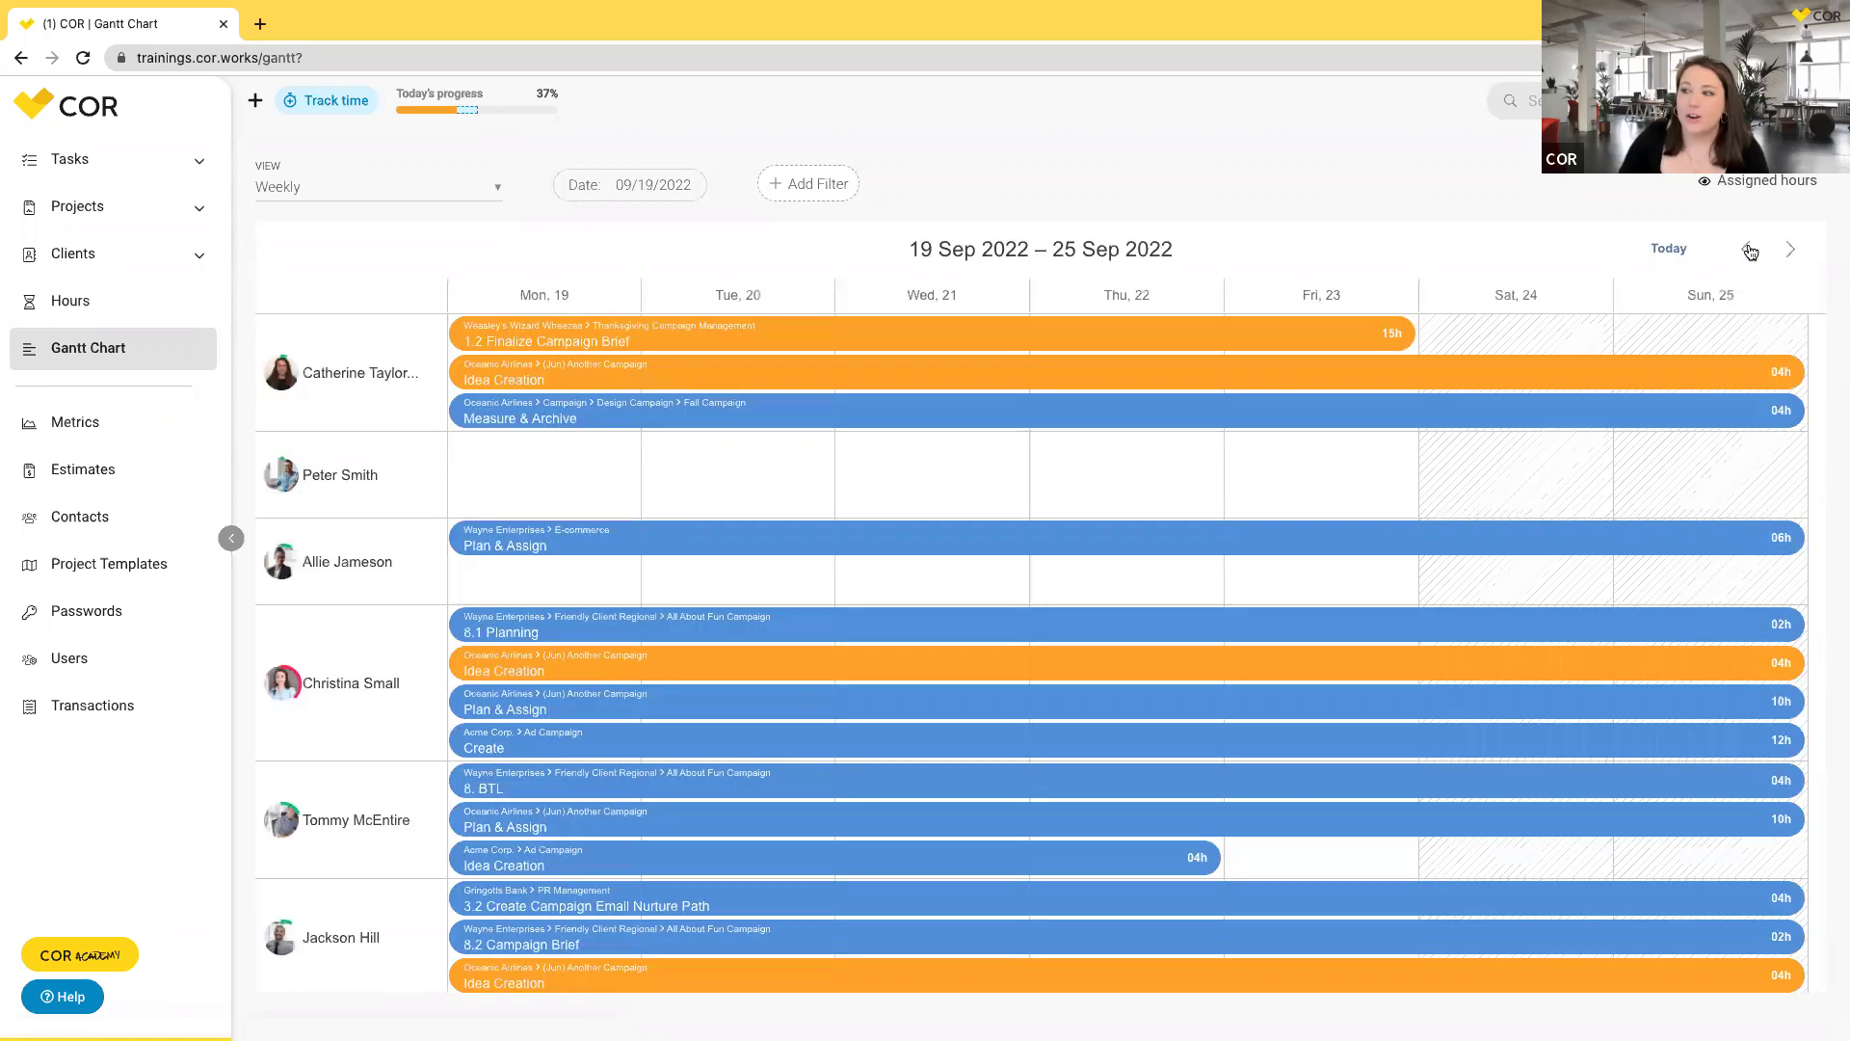
scroll(617, 695, "down", 5)
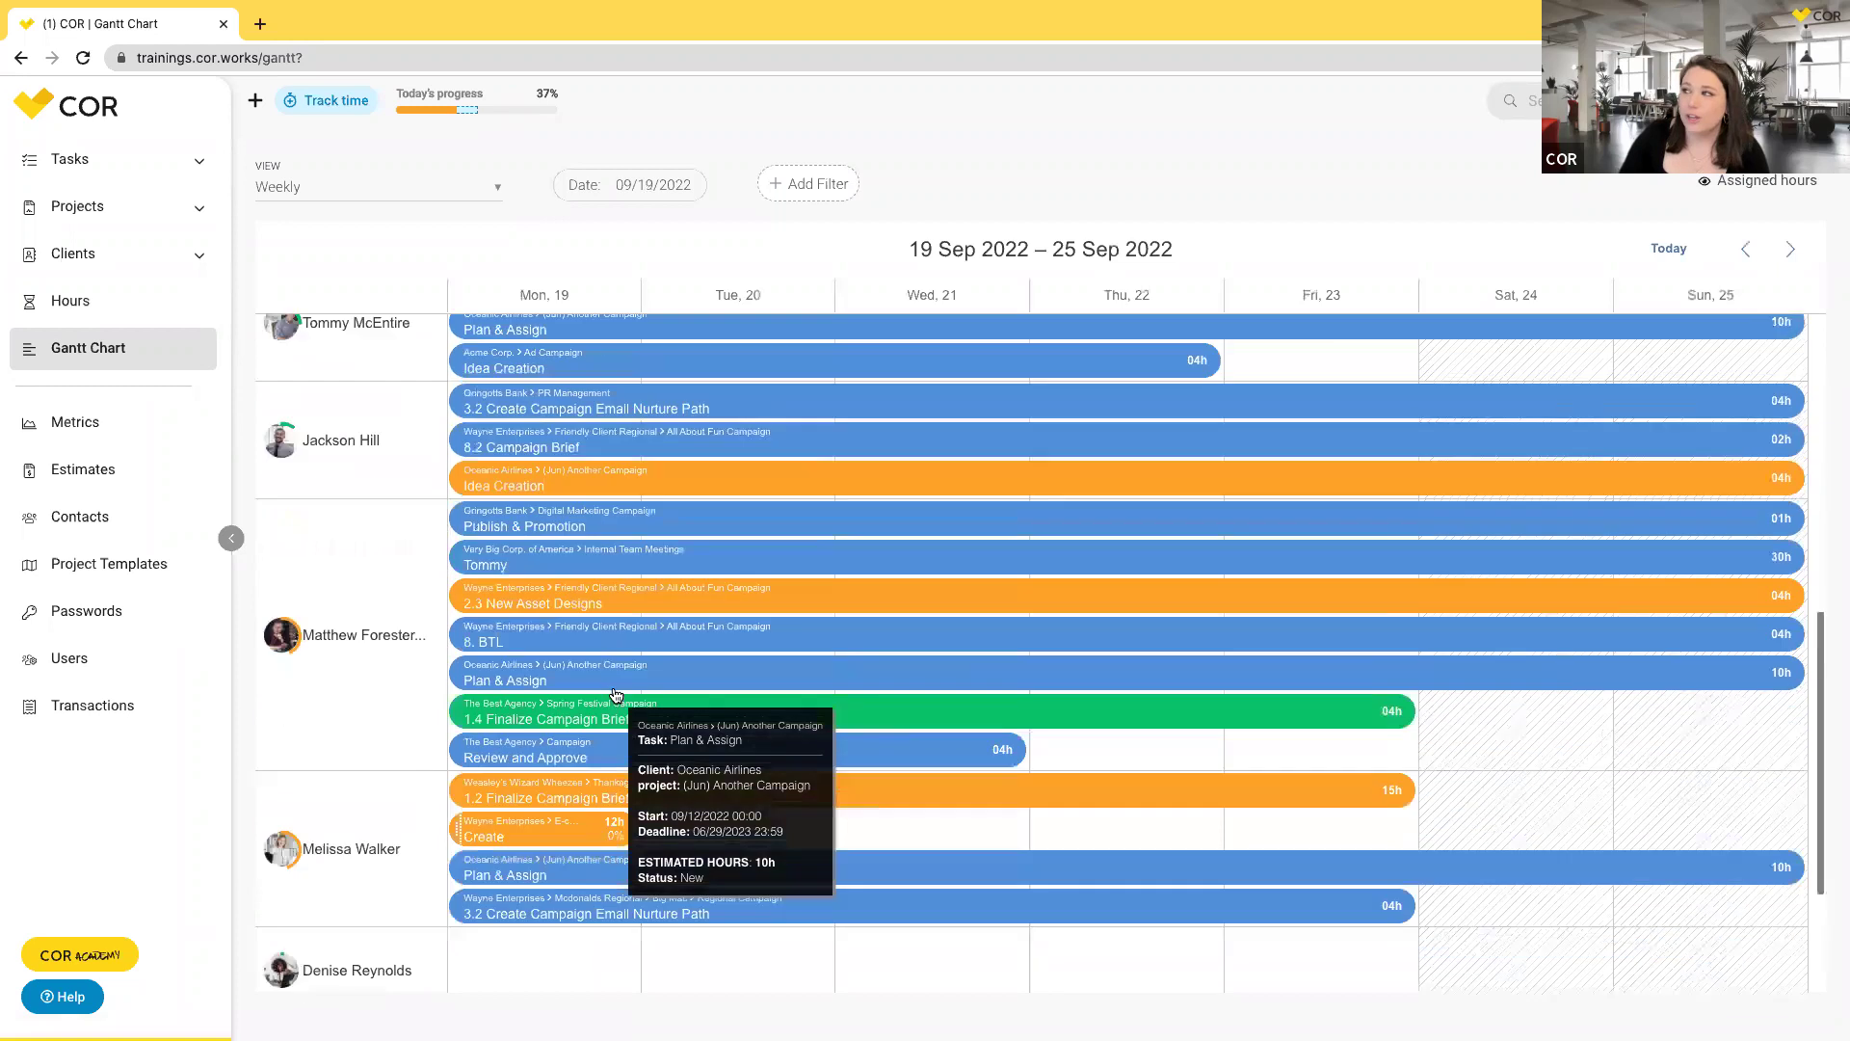
scroll(617, 695, "up", 5)
Show the Gantt Chart by month and reassign the Wayne Enterprises 8.1 Planning task from the fourth listed team member to the second.
left_click(351, 185)
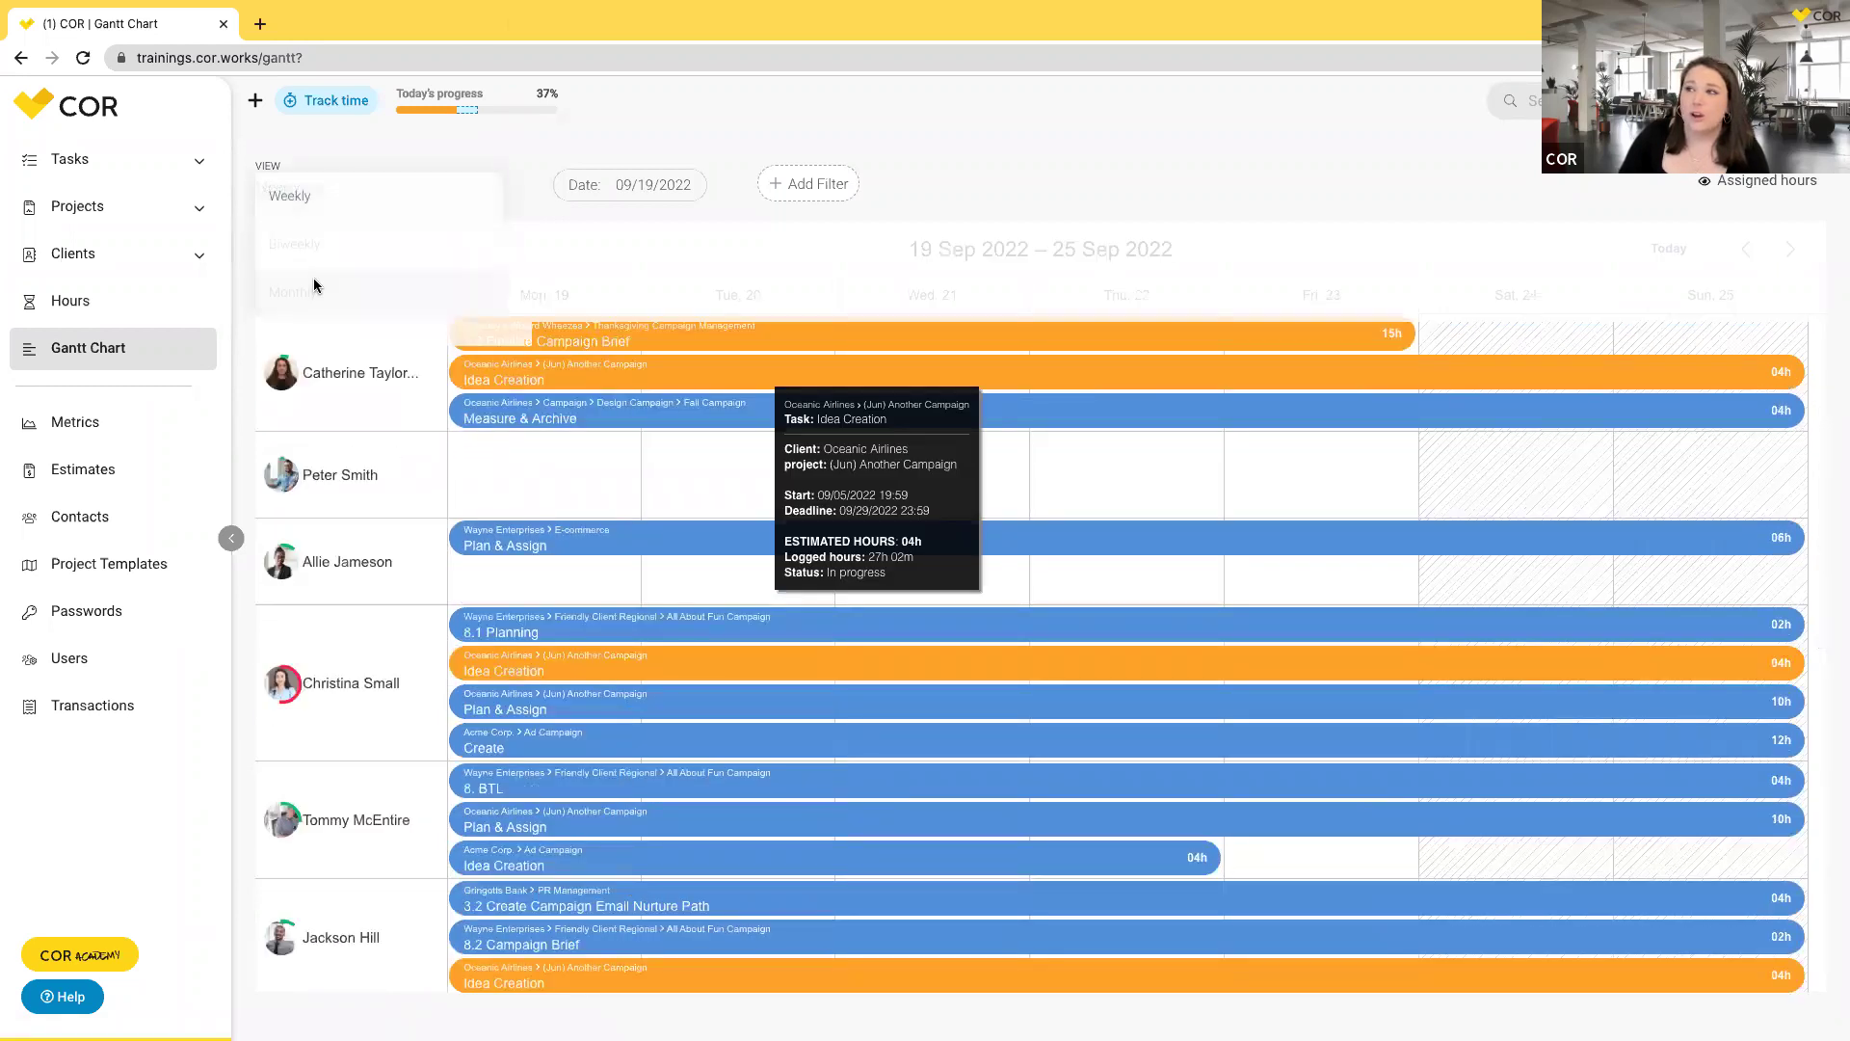
left_click(314, 287)
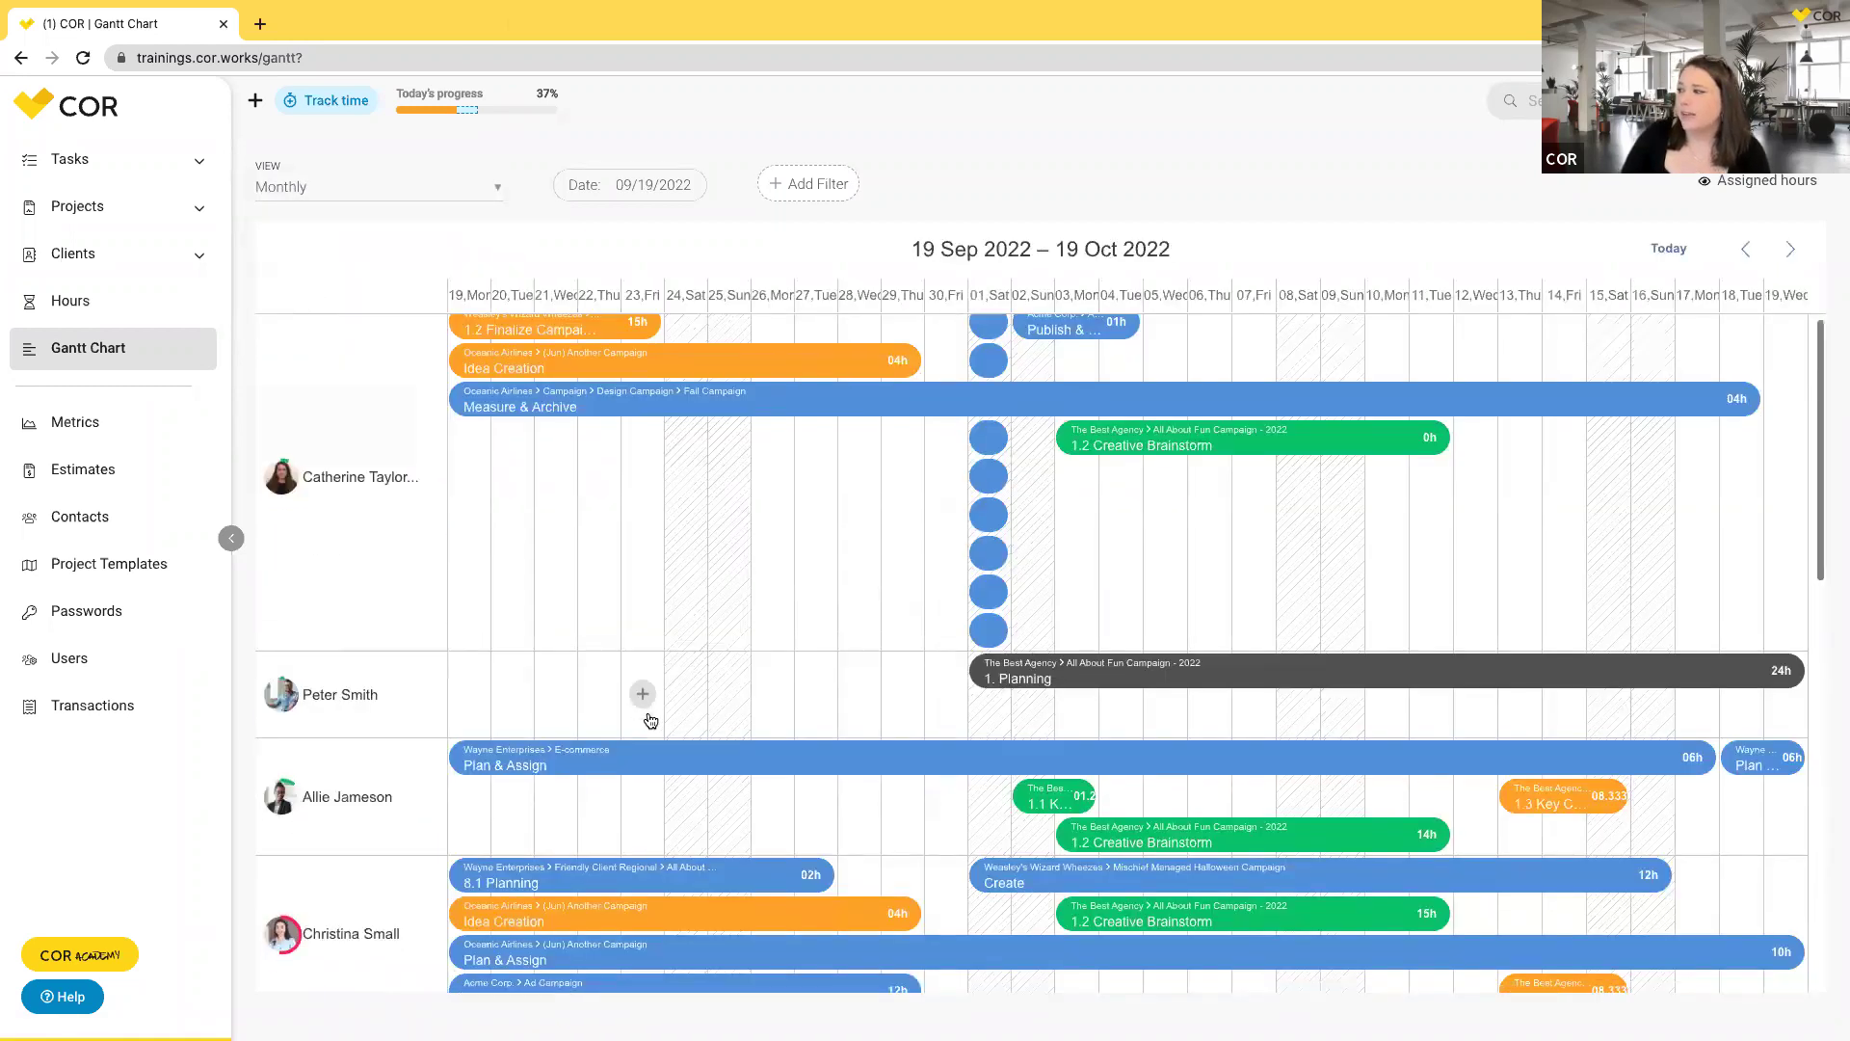
scroll(650, 721, "down", 1)
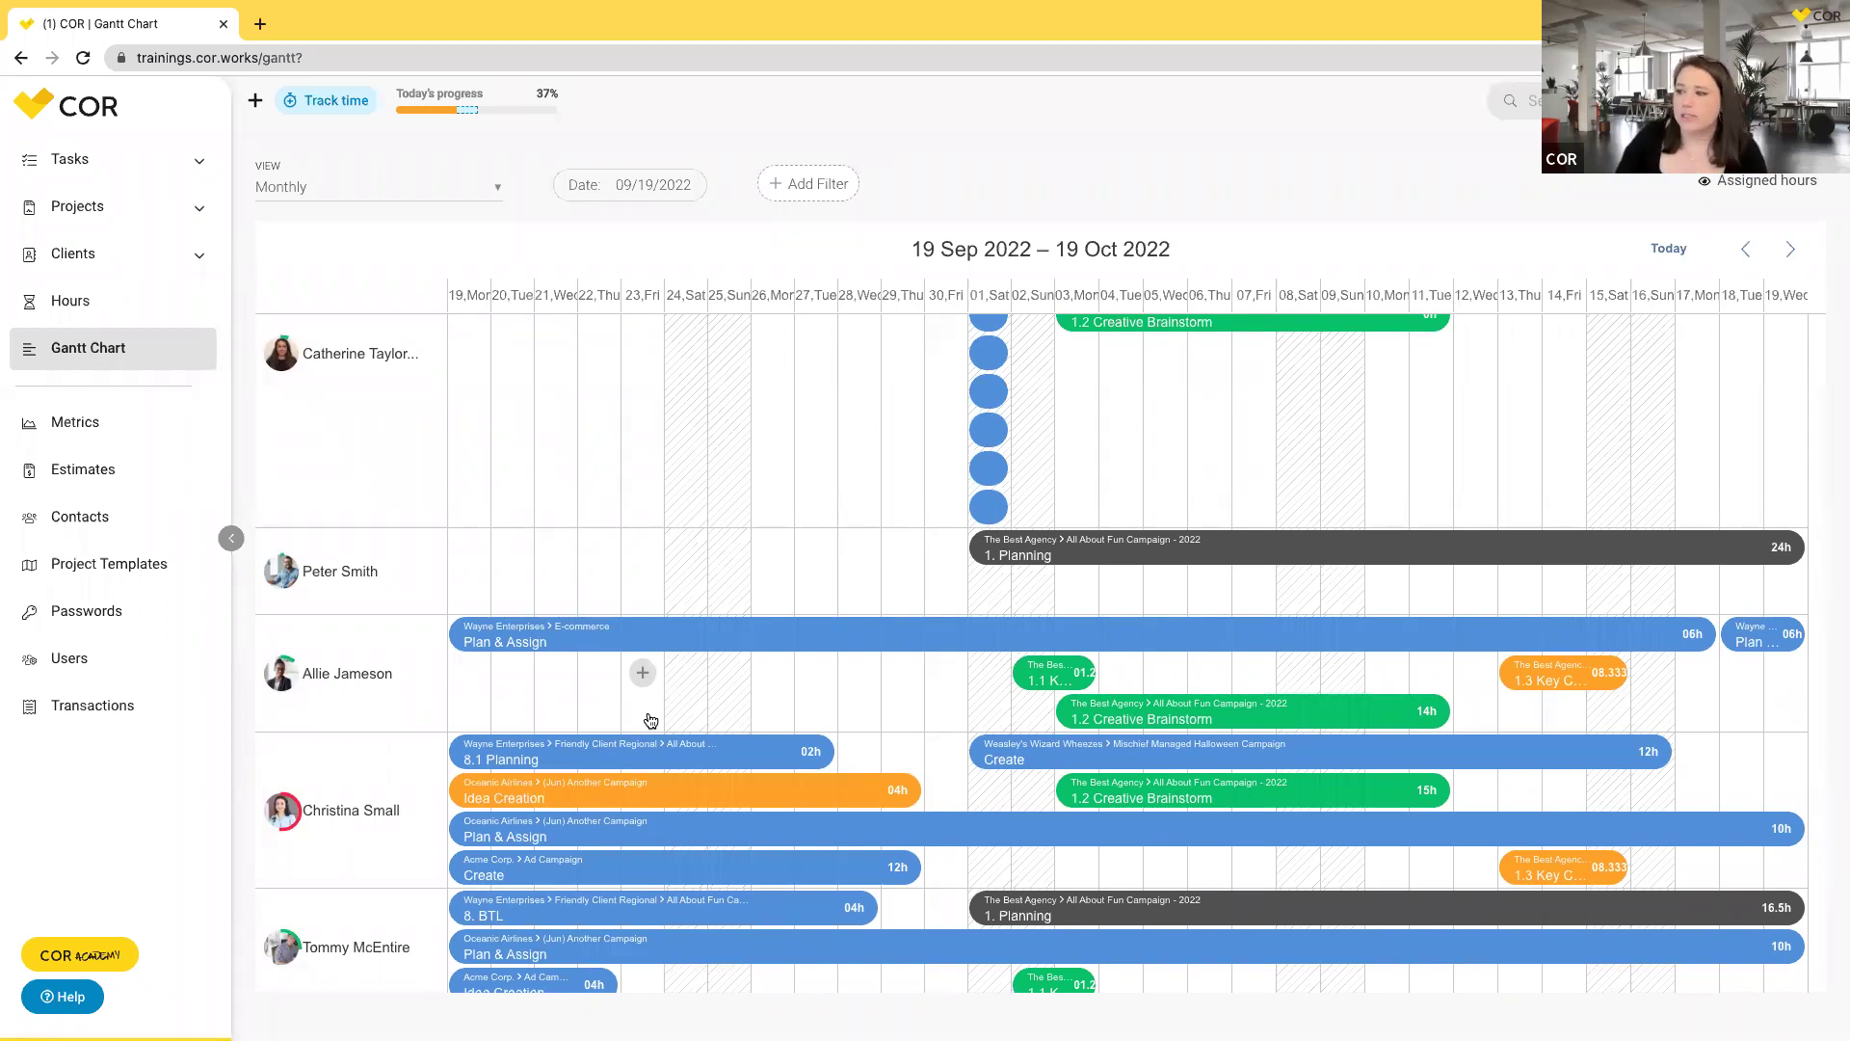
scroll(651, 721, "down", 1)
mouse_move(508, 573)
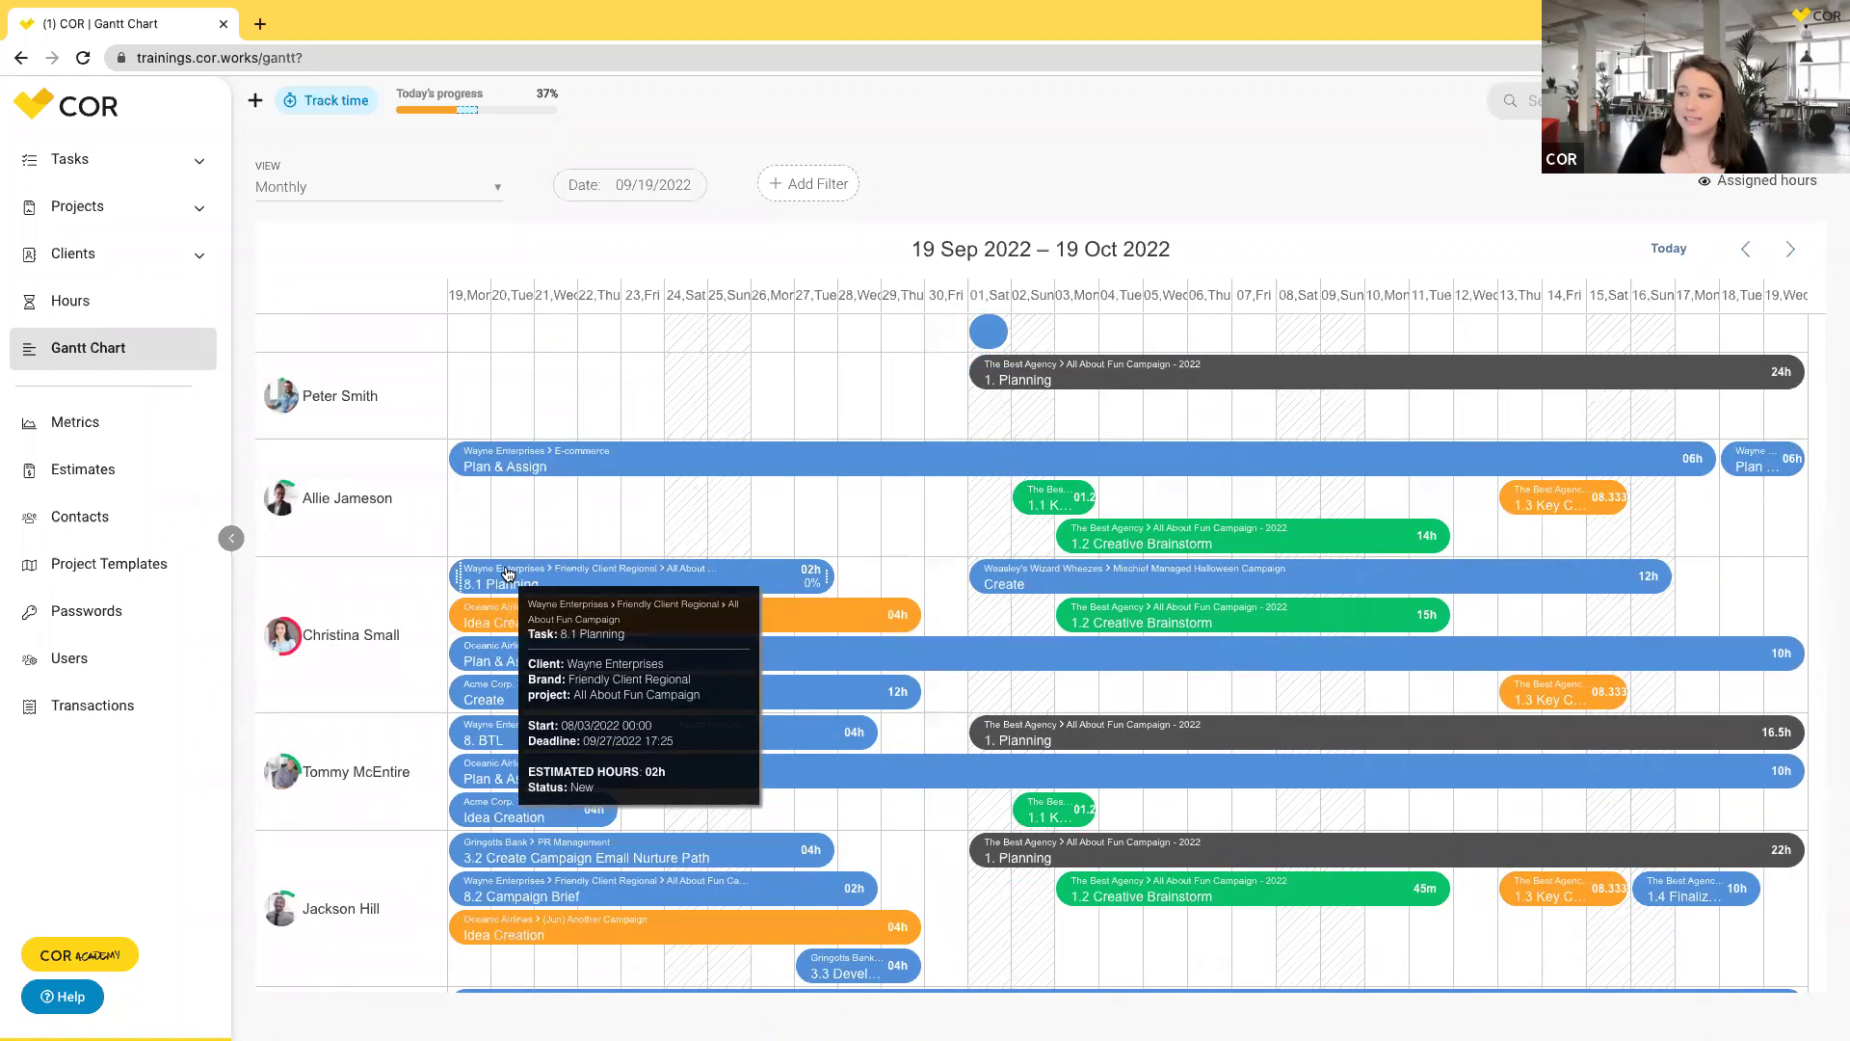
left_click_drag(507, 574, 500, 395)
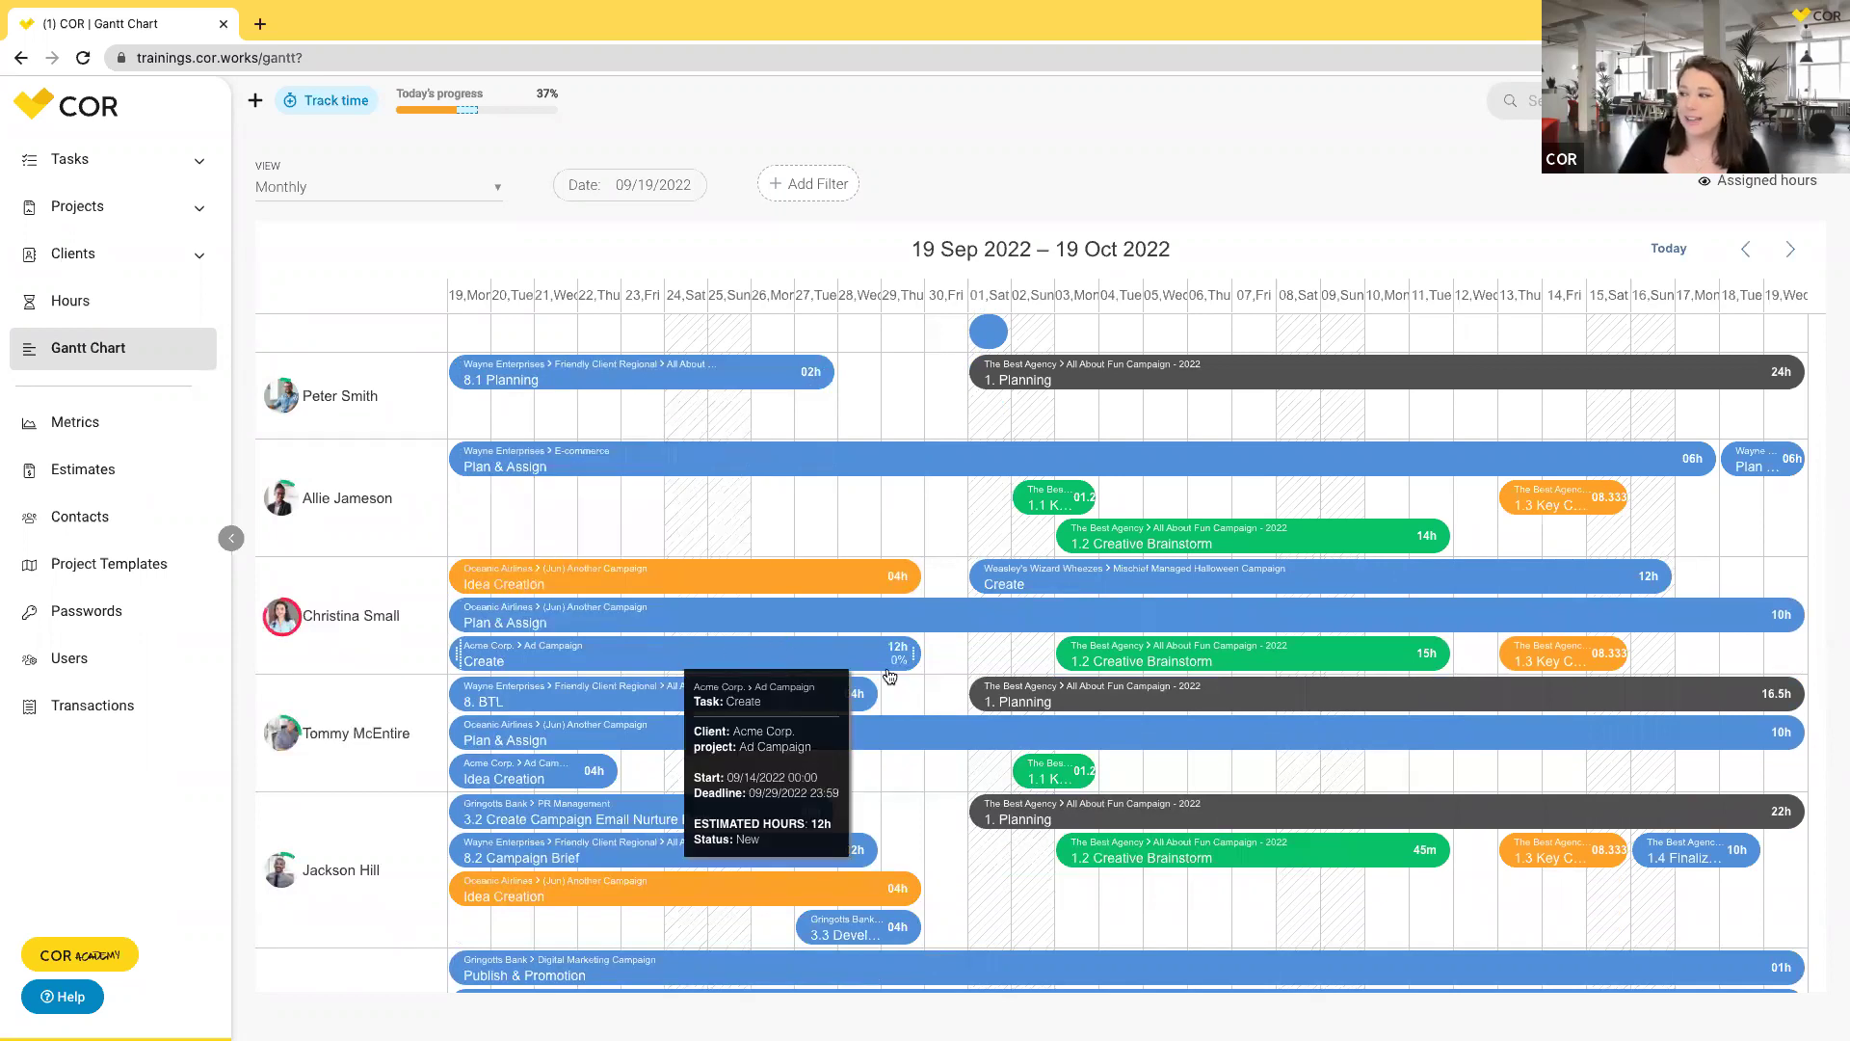
Reschedule the fourth team member's Acme Corp. Create task to end on 25 Sep and the Oceanic Airlines Idea Creation task on 30 Sep.
left_click_drag(914, 657, 737, 643)
mouse_move(591, 574)
left_mouse_down()
mouse_move(591, 941)
mouse_move(1144, 773)
mouse_move(593, 693)
mouse_move(593, 812)
mouse_move(593, 579)
mouse_move(597, 735)
mouse_move(597, 608)
left_mouse_up()
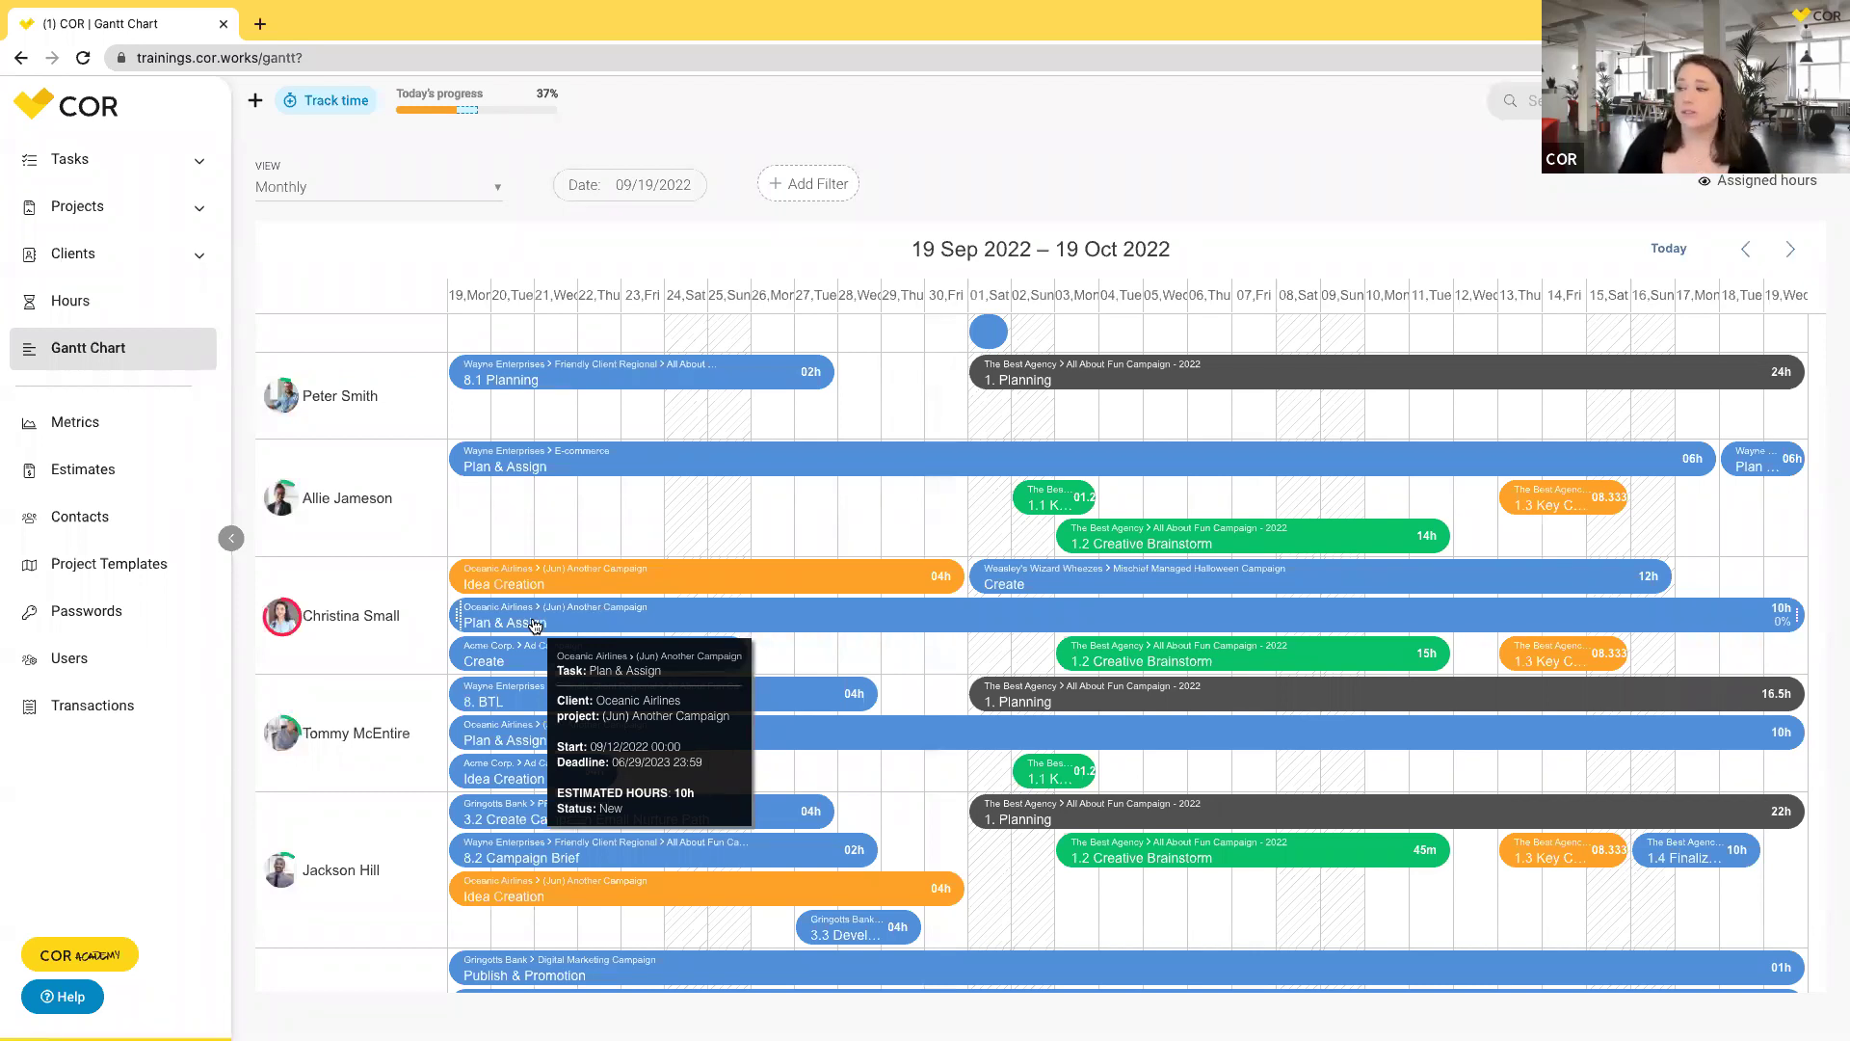
Reassign the Oceanic Airlines Measure & Archive task from the first listed team member to the third.
scroll(536, 624, "up", 3)
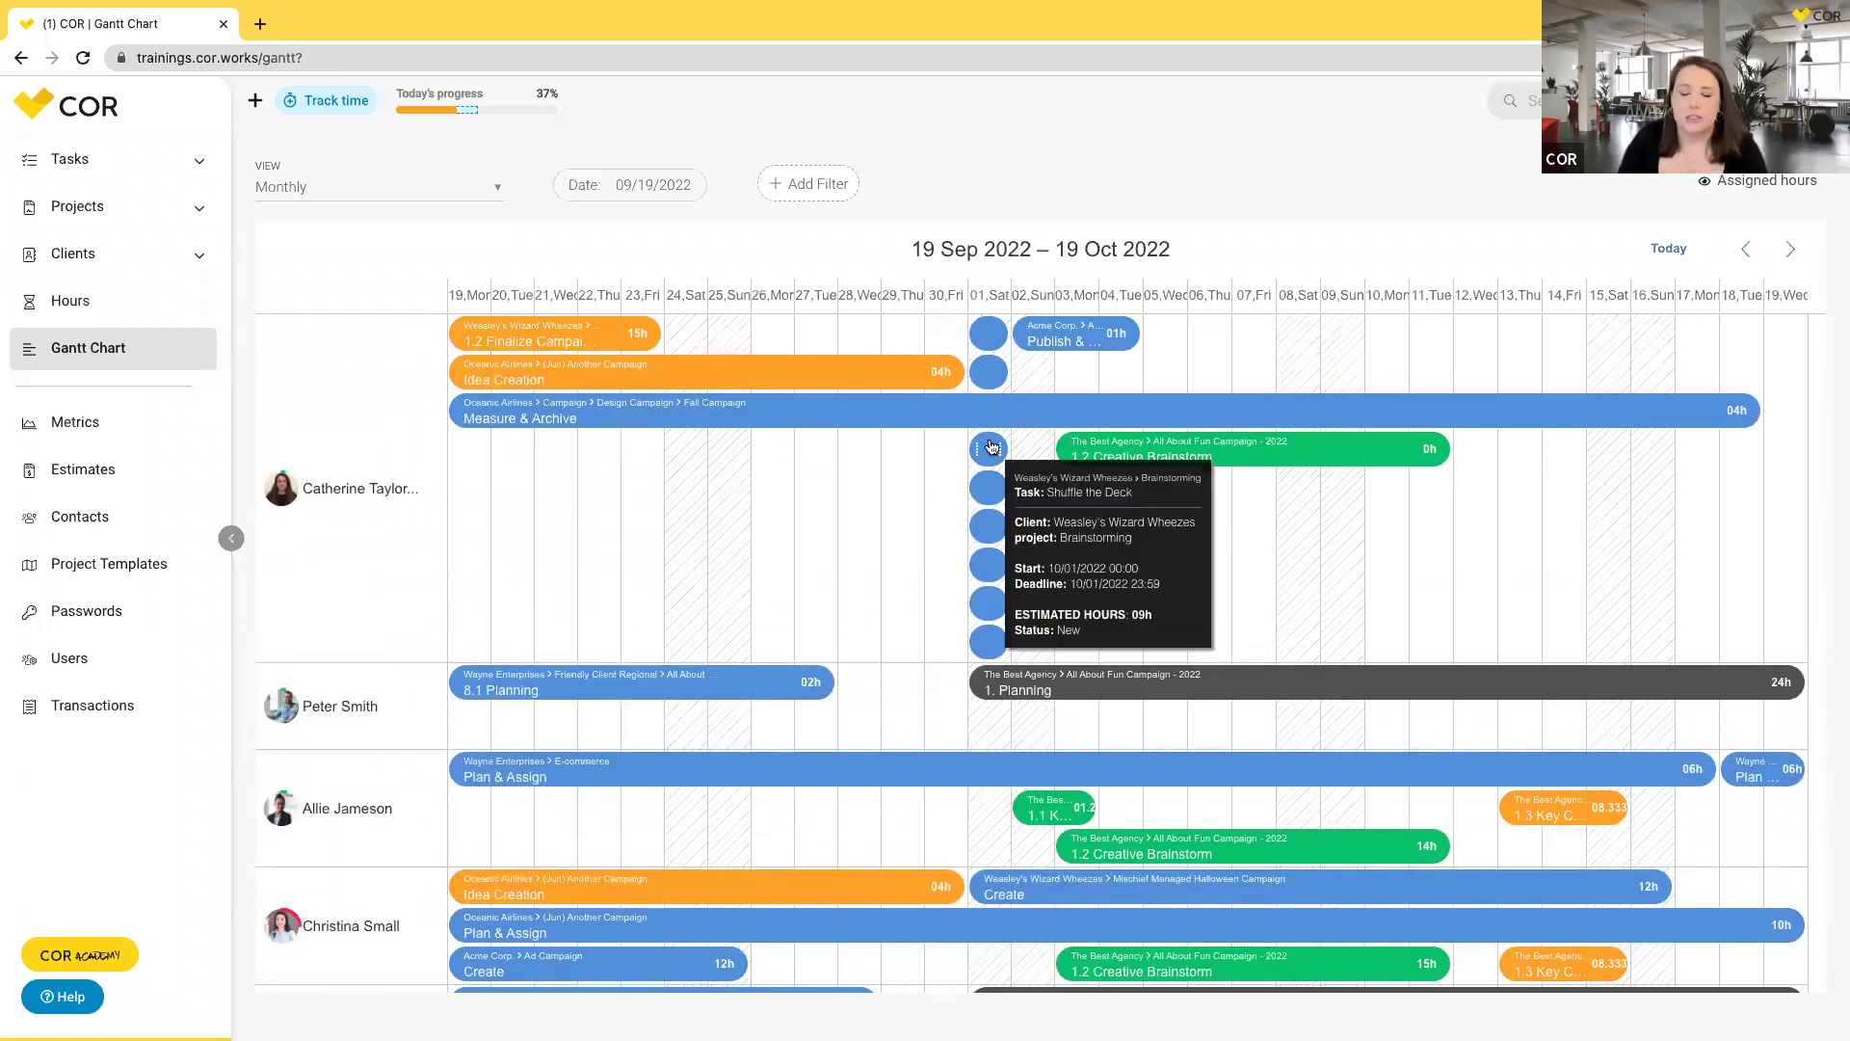
left_click_drag(634, 412, 629, 807)
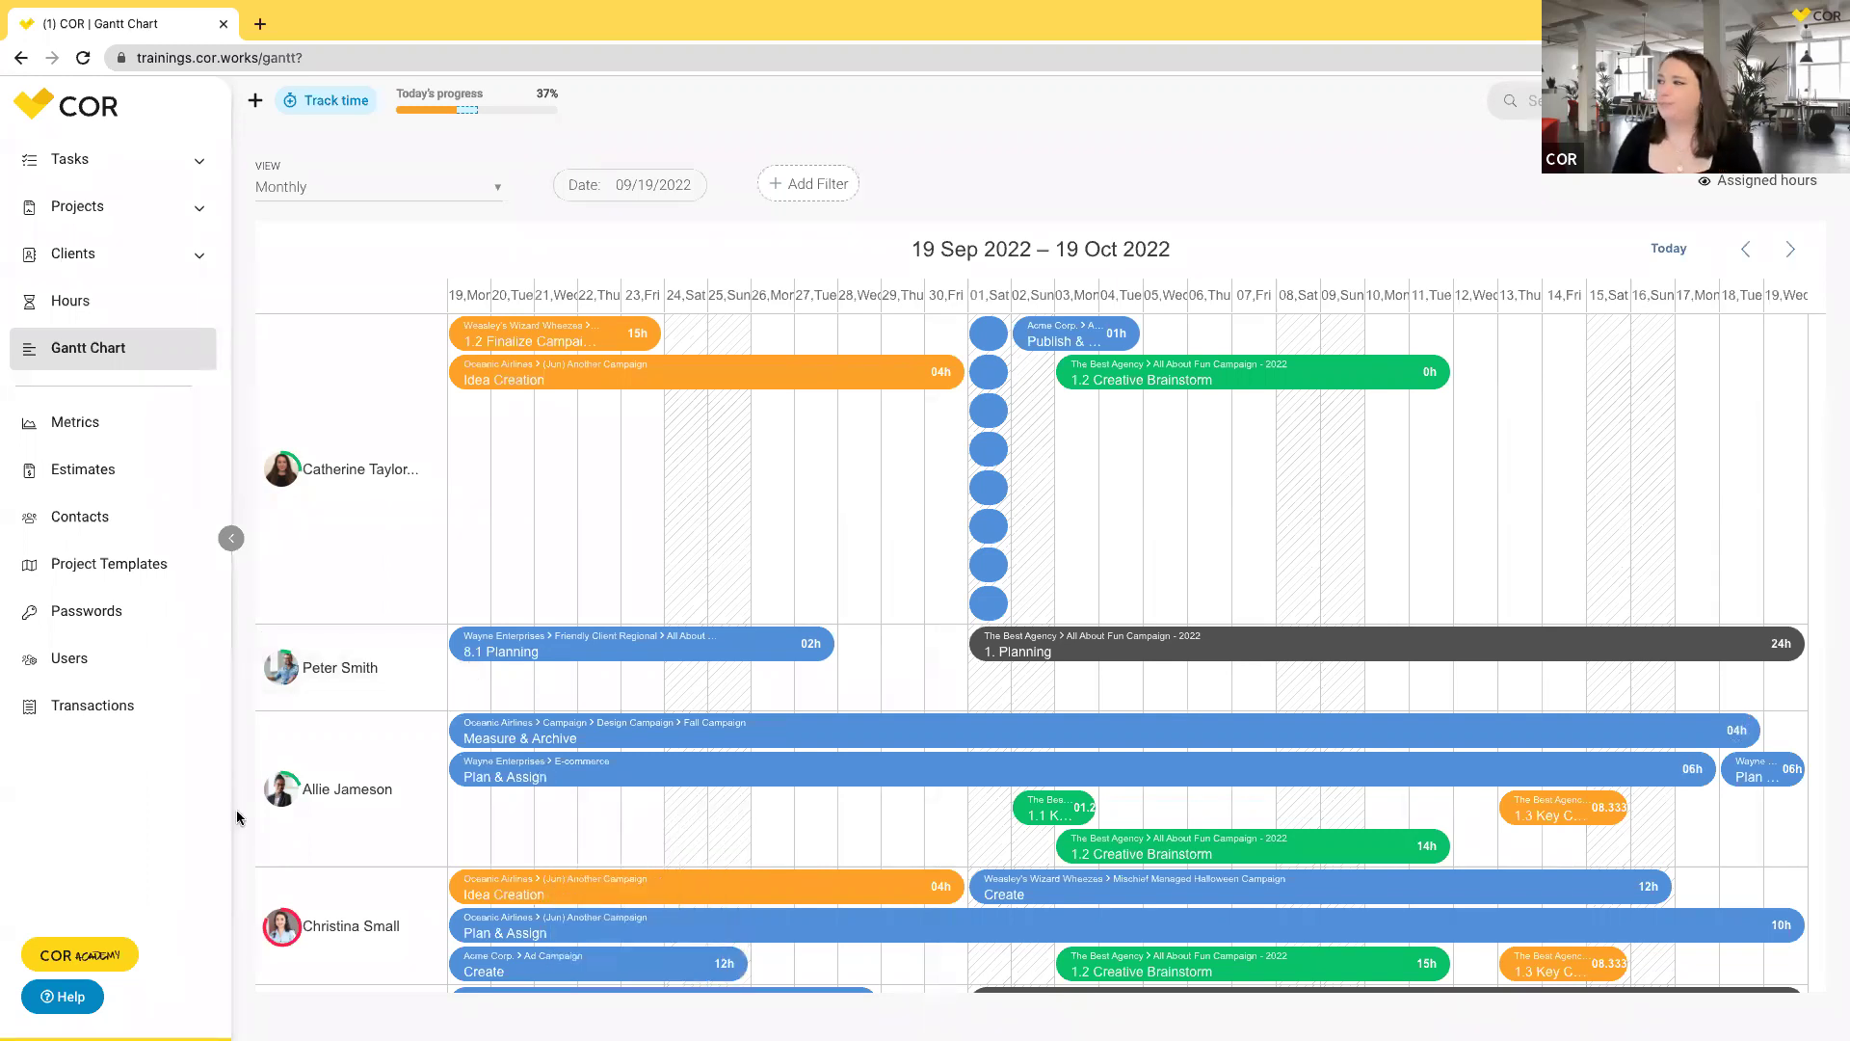
Open the personal My tasks board and examine its Today, This Week, Upcoming and Finished groups.
left_click(80, 106)
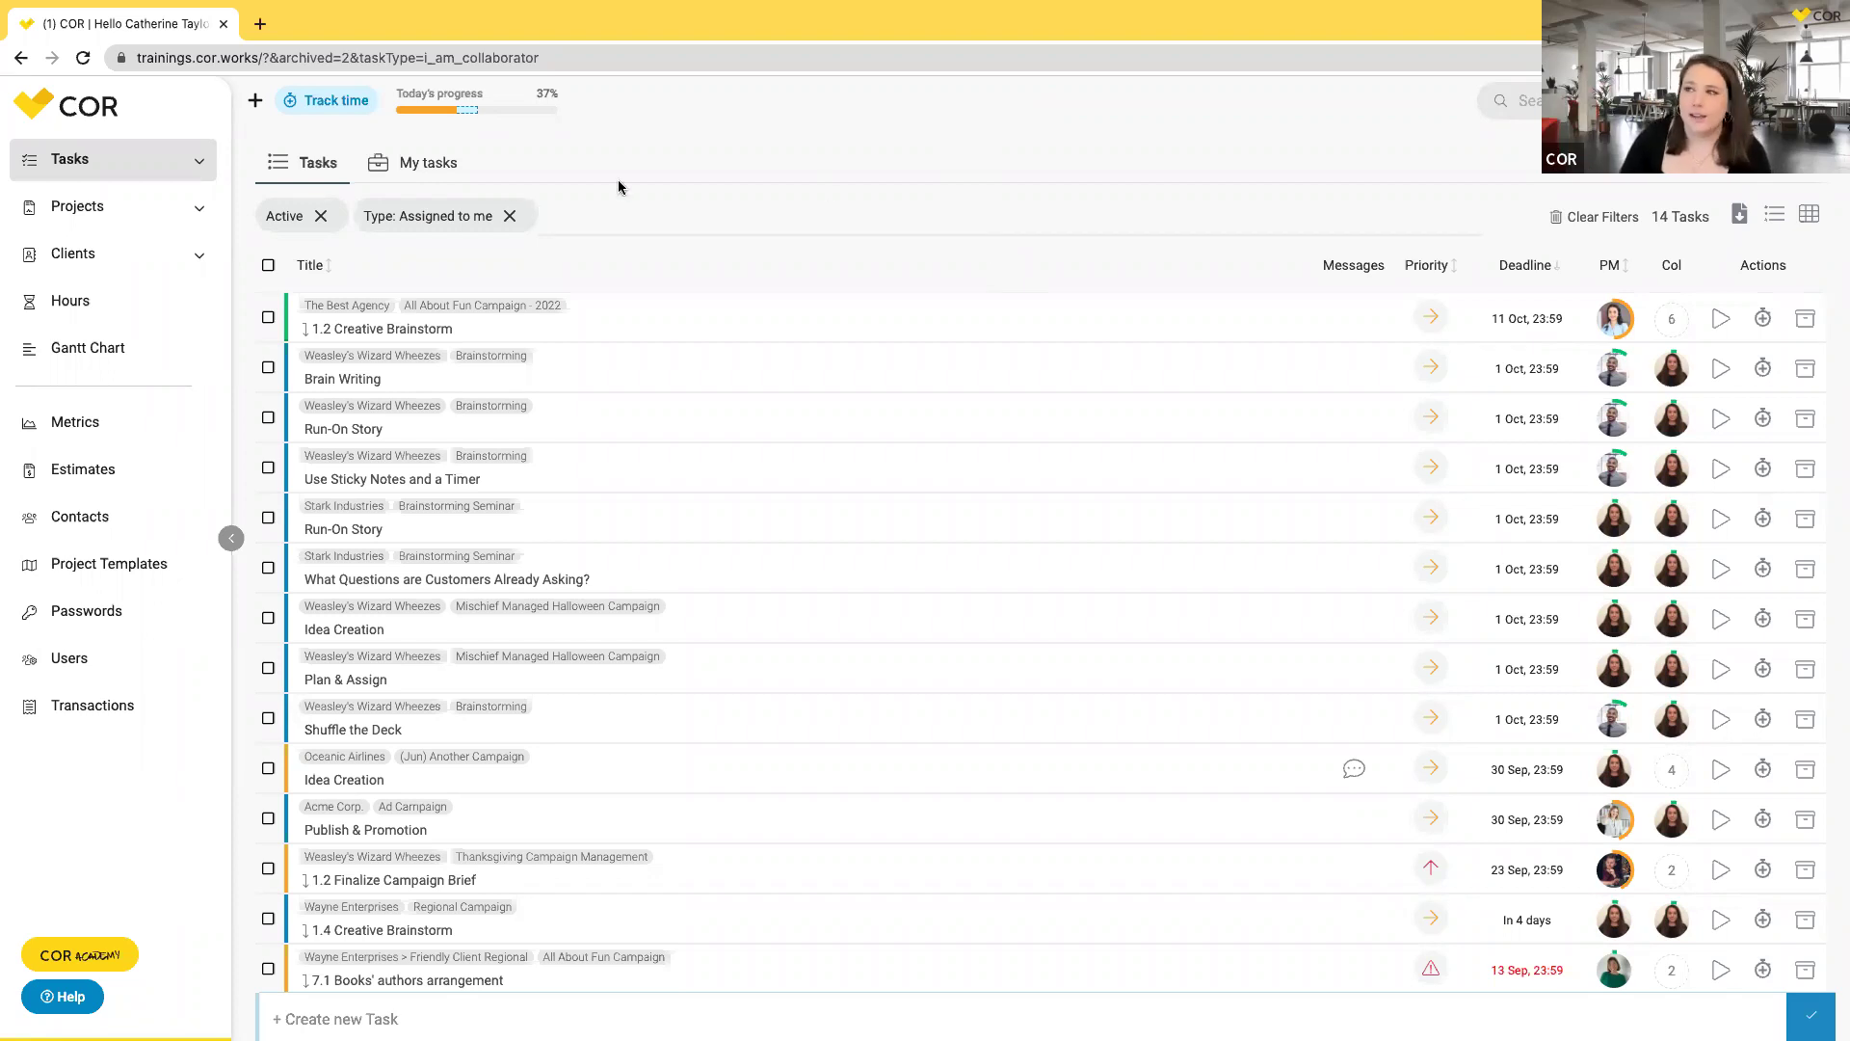
left_click(414, 164)
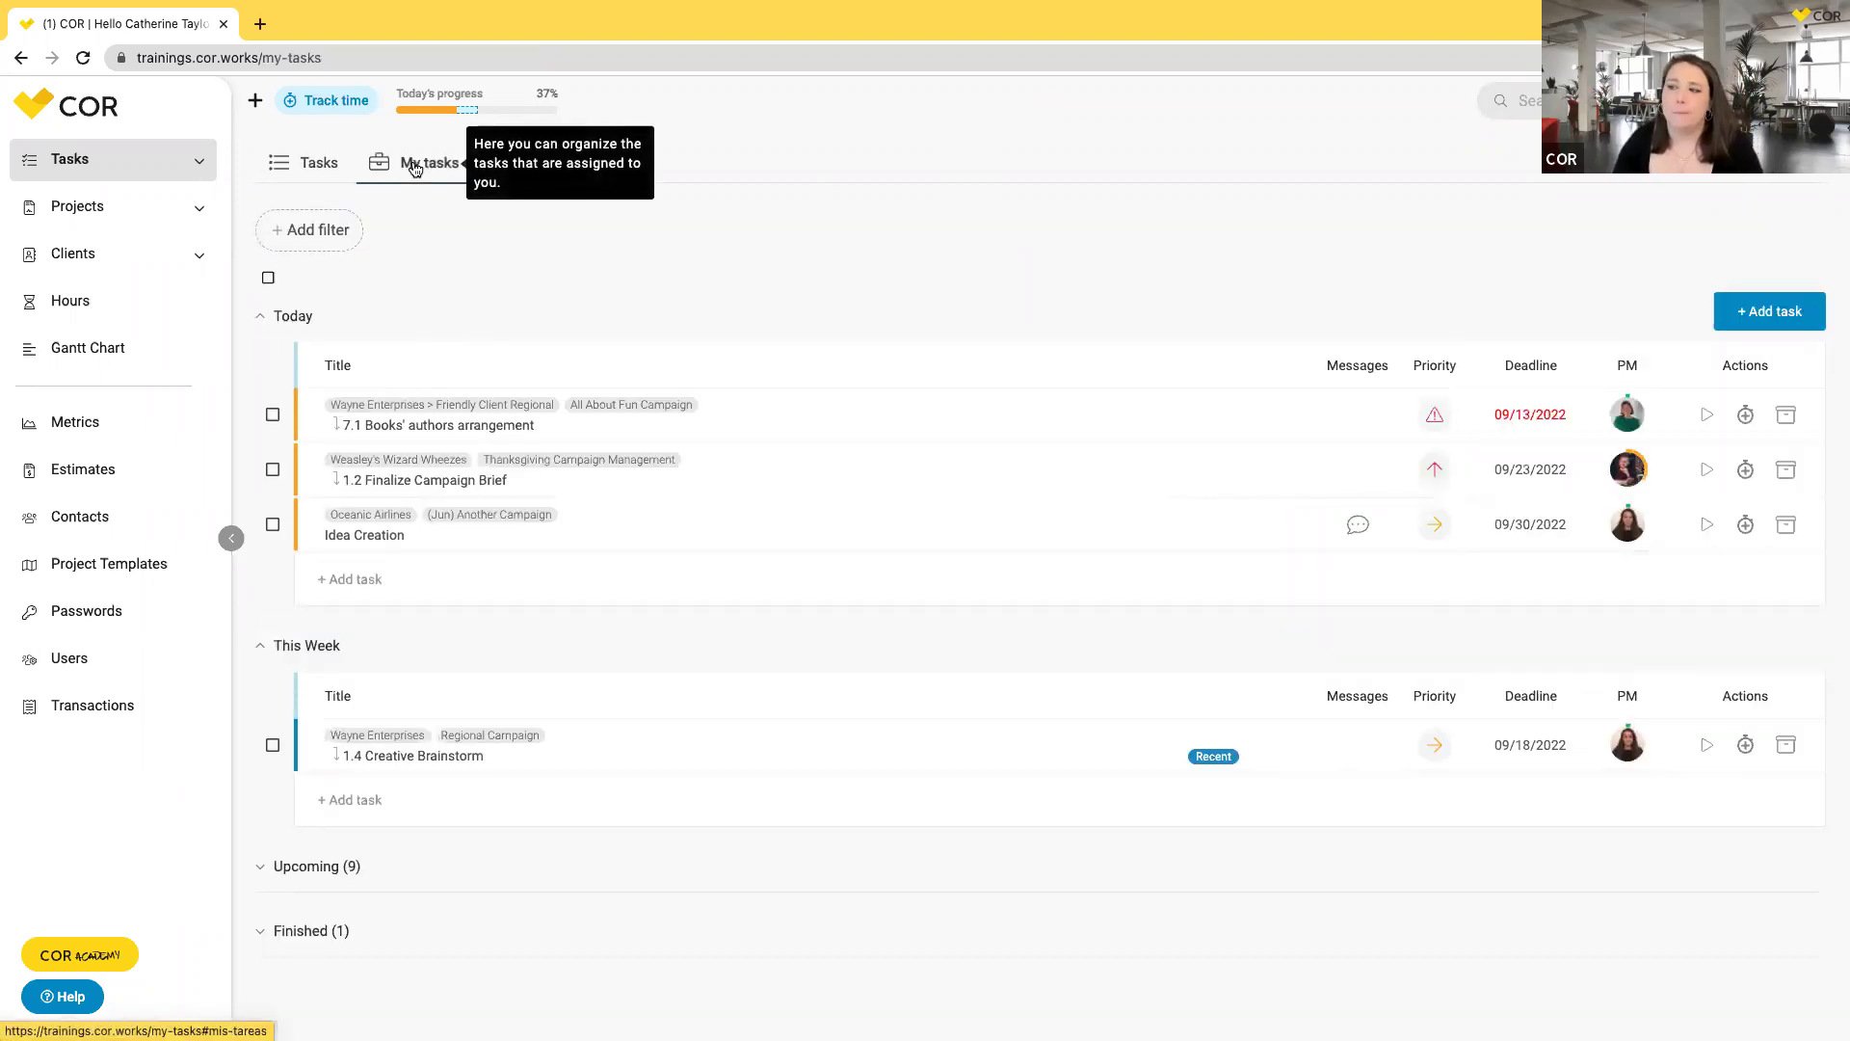
left_click(276, 870)
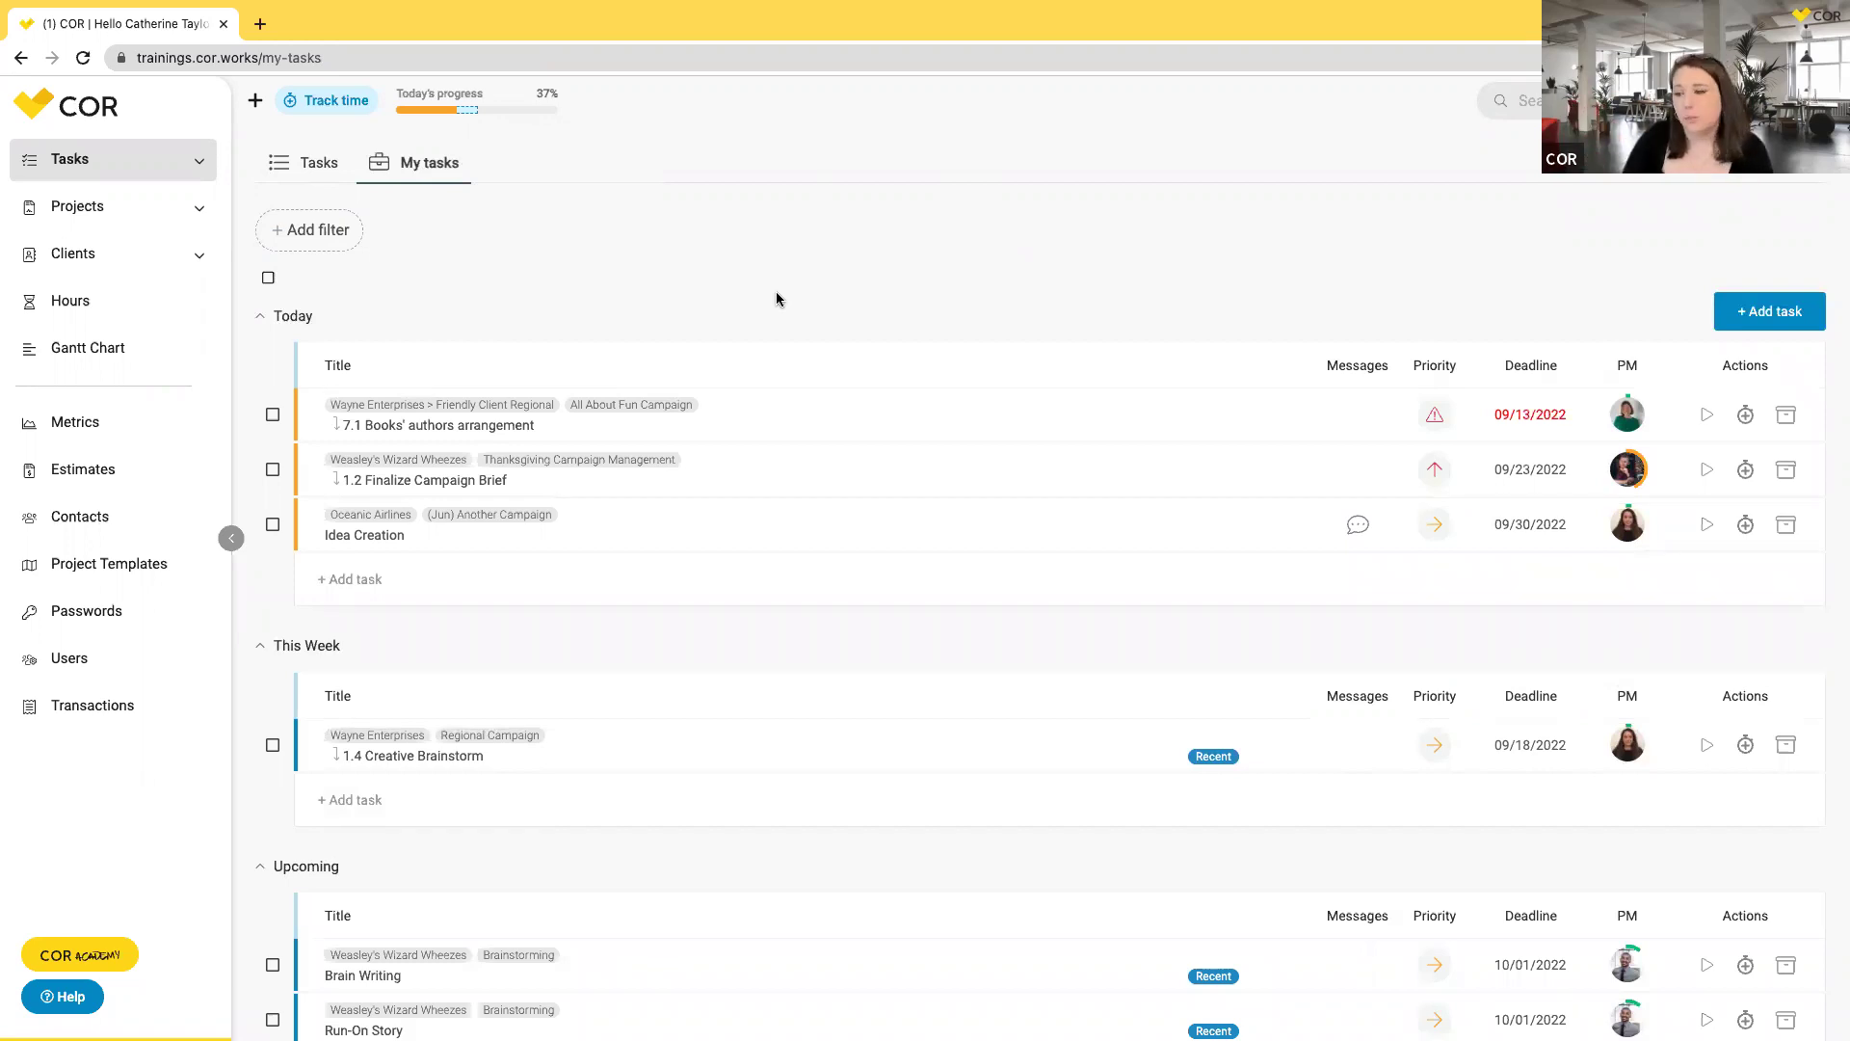
scroll(777, 299, "down", 6)
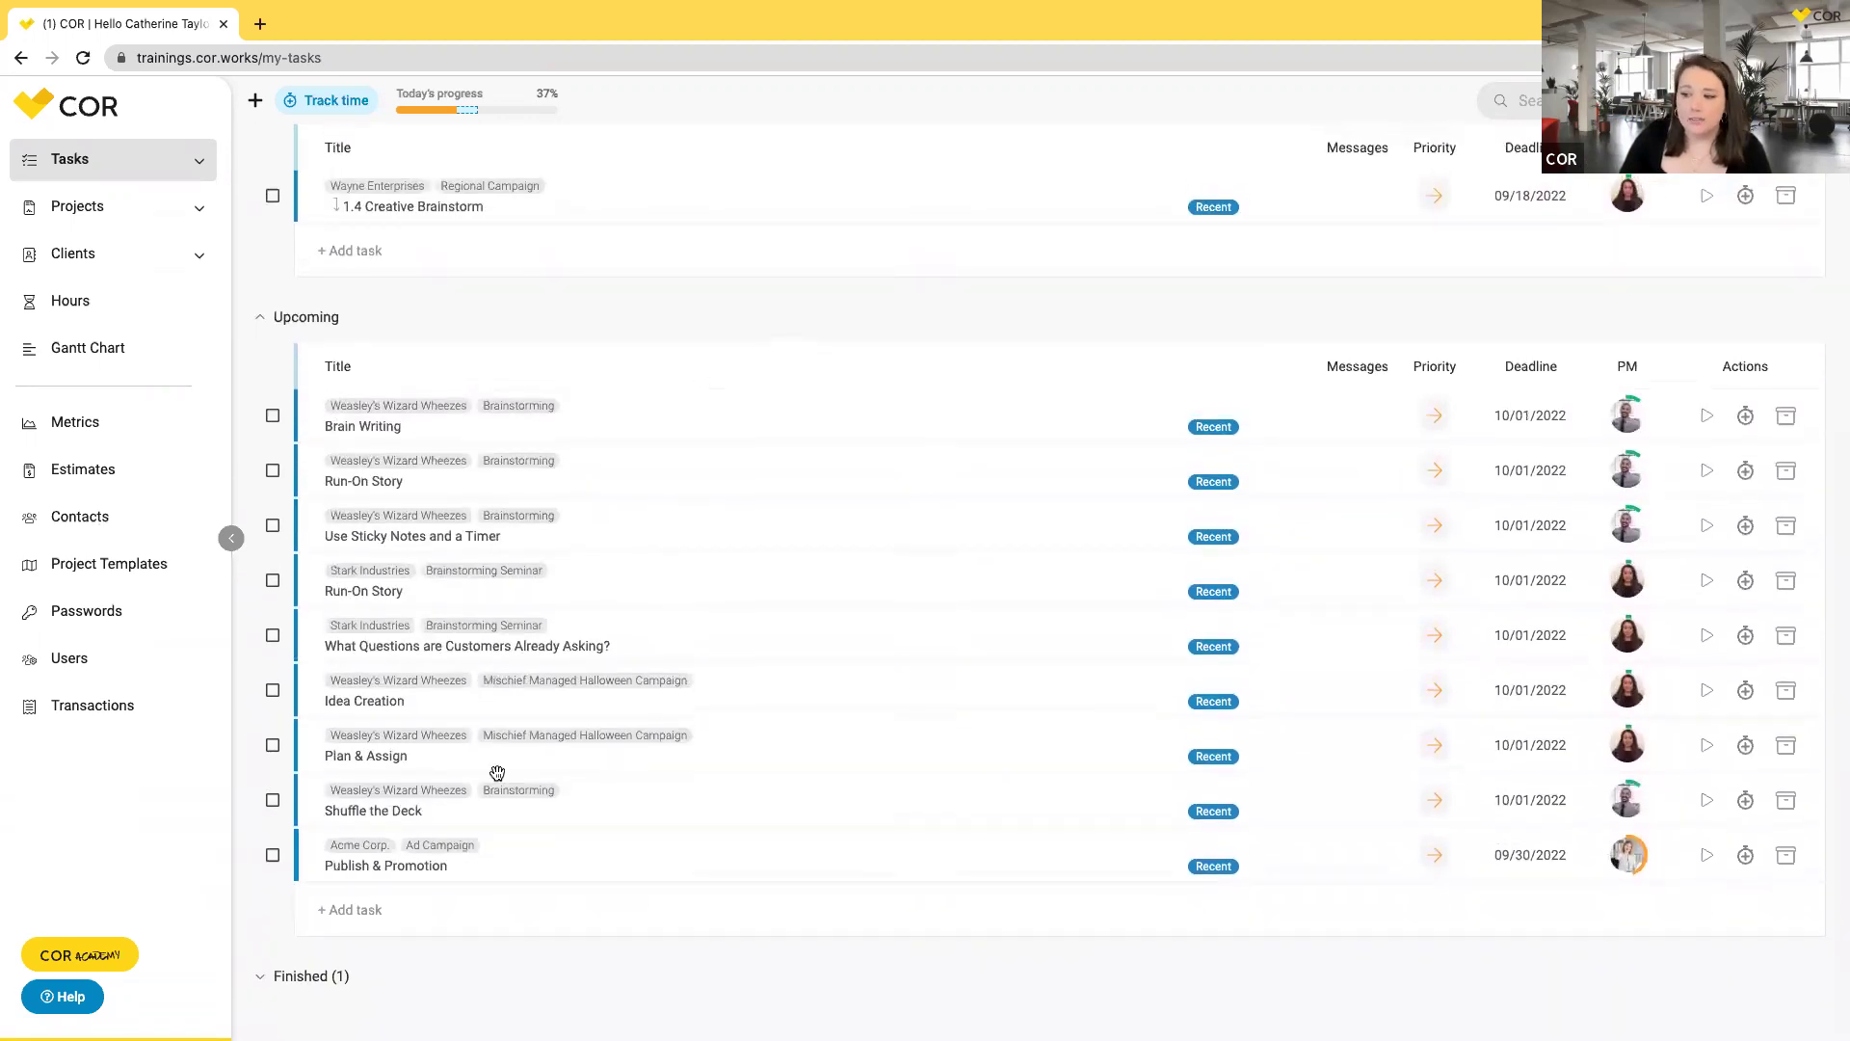
left_click(301, 978)
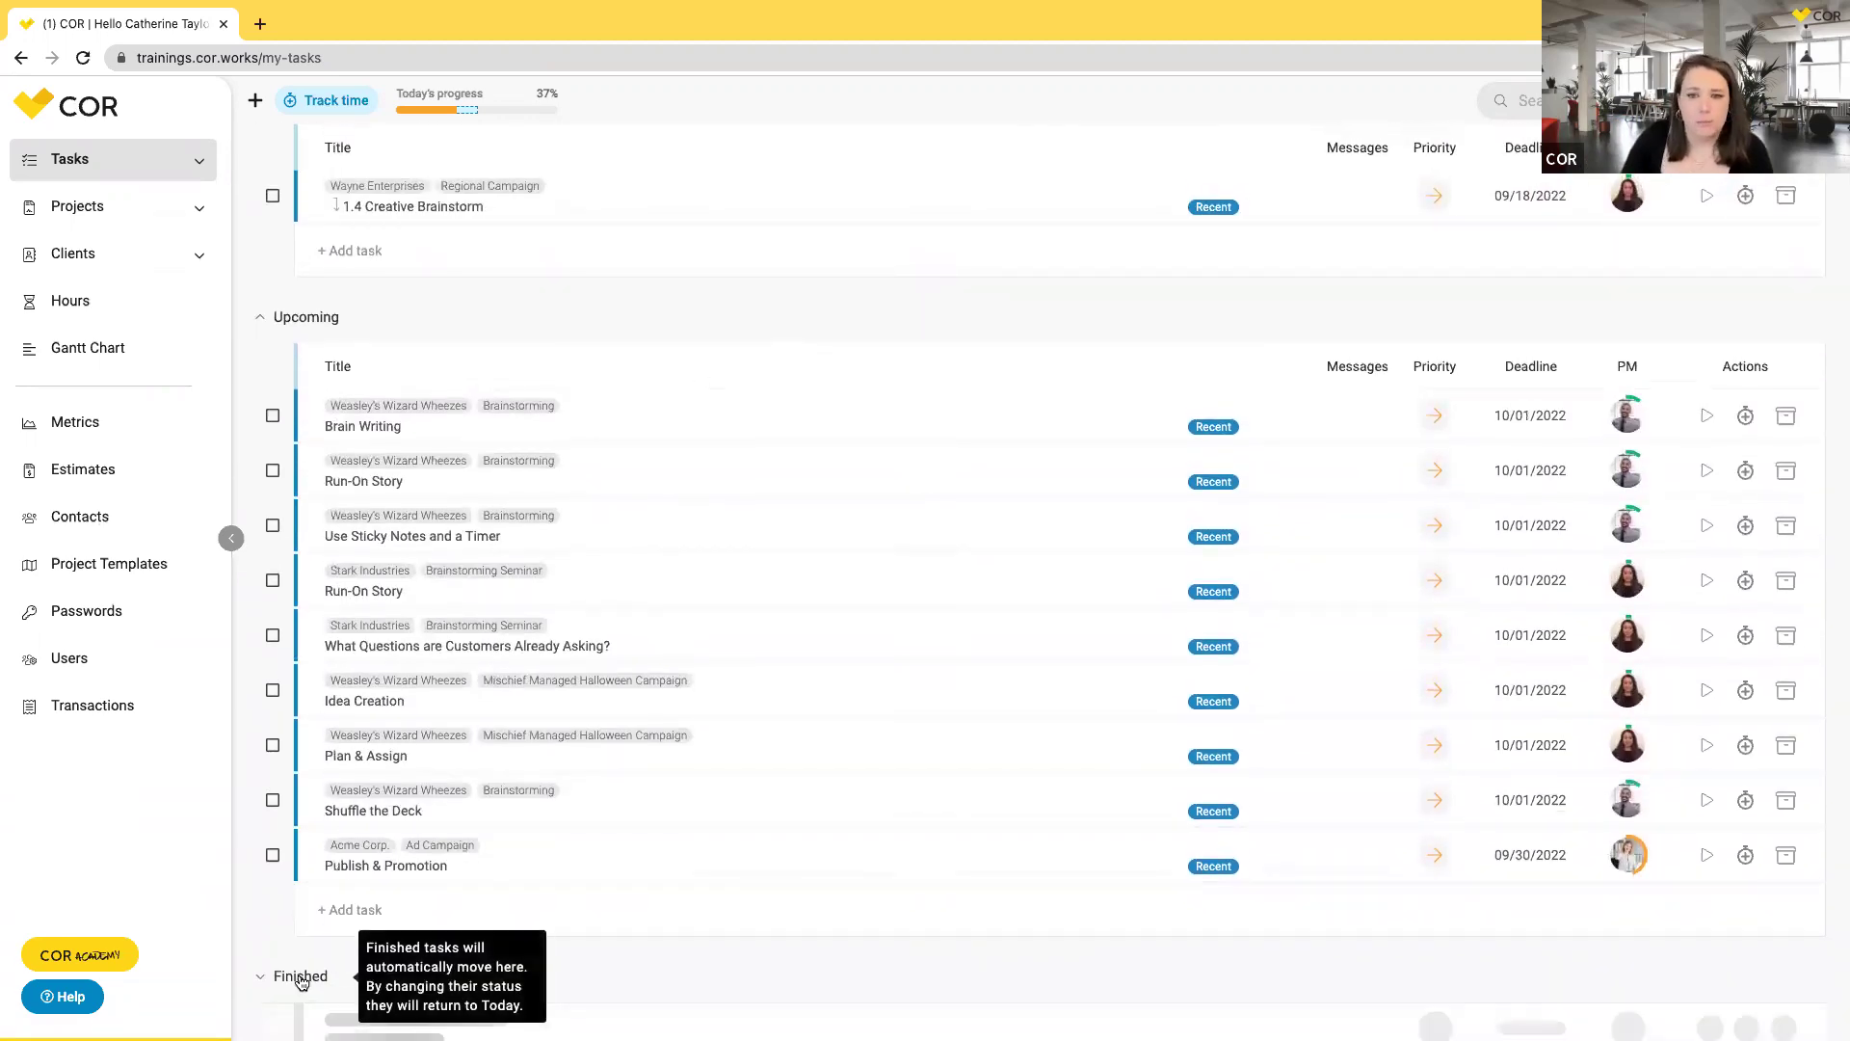
scroll(300, 980, "down", 1)
mouse_move(301, 981)
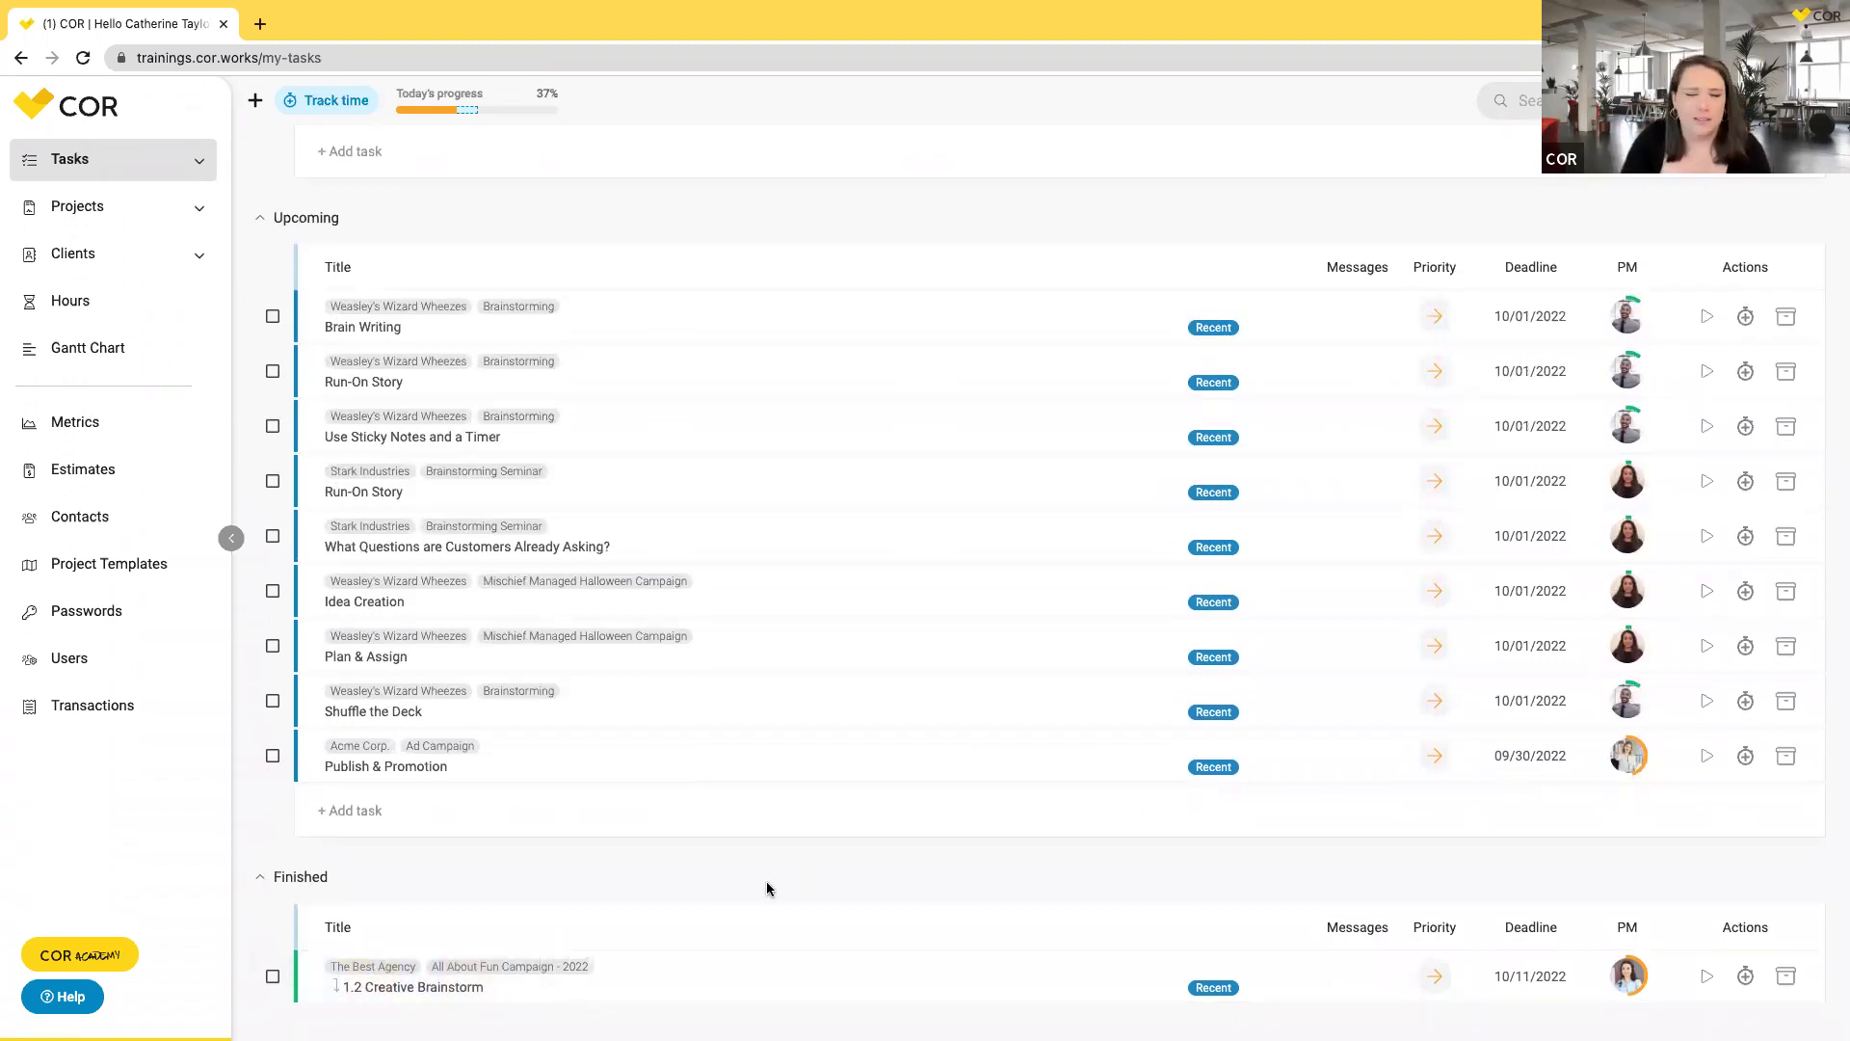
scroll(768, 887, "up", 7)
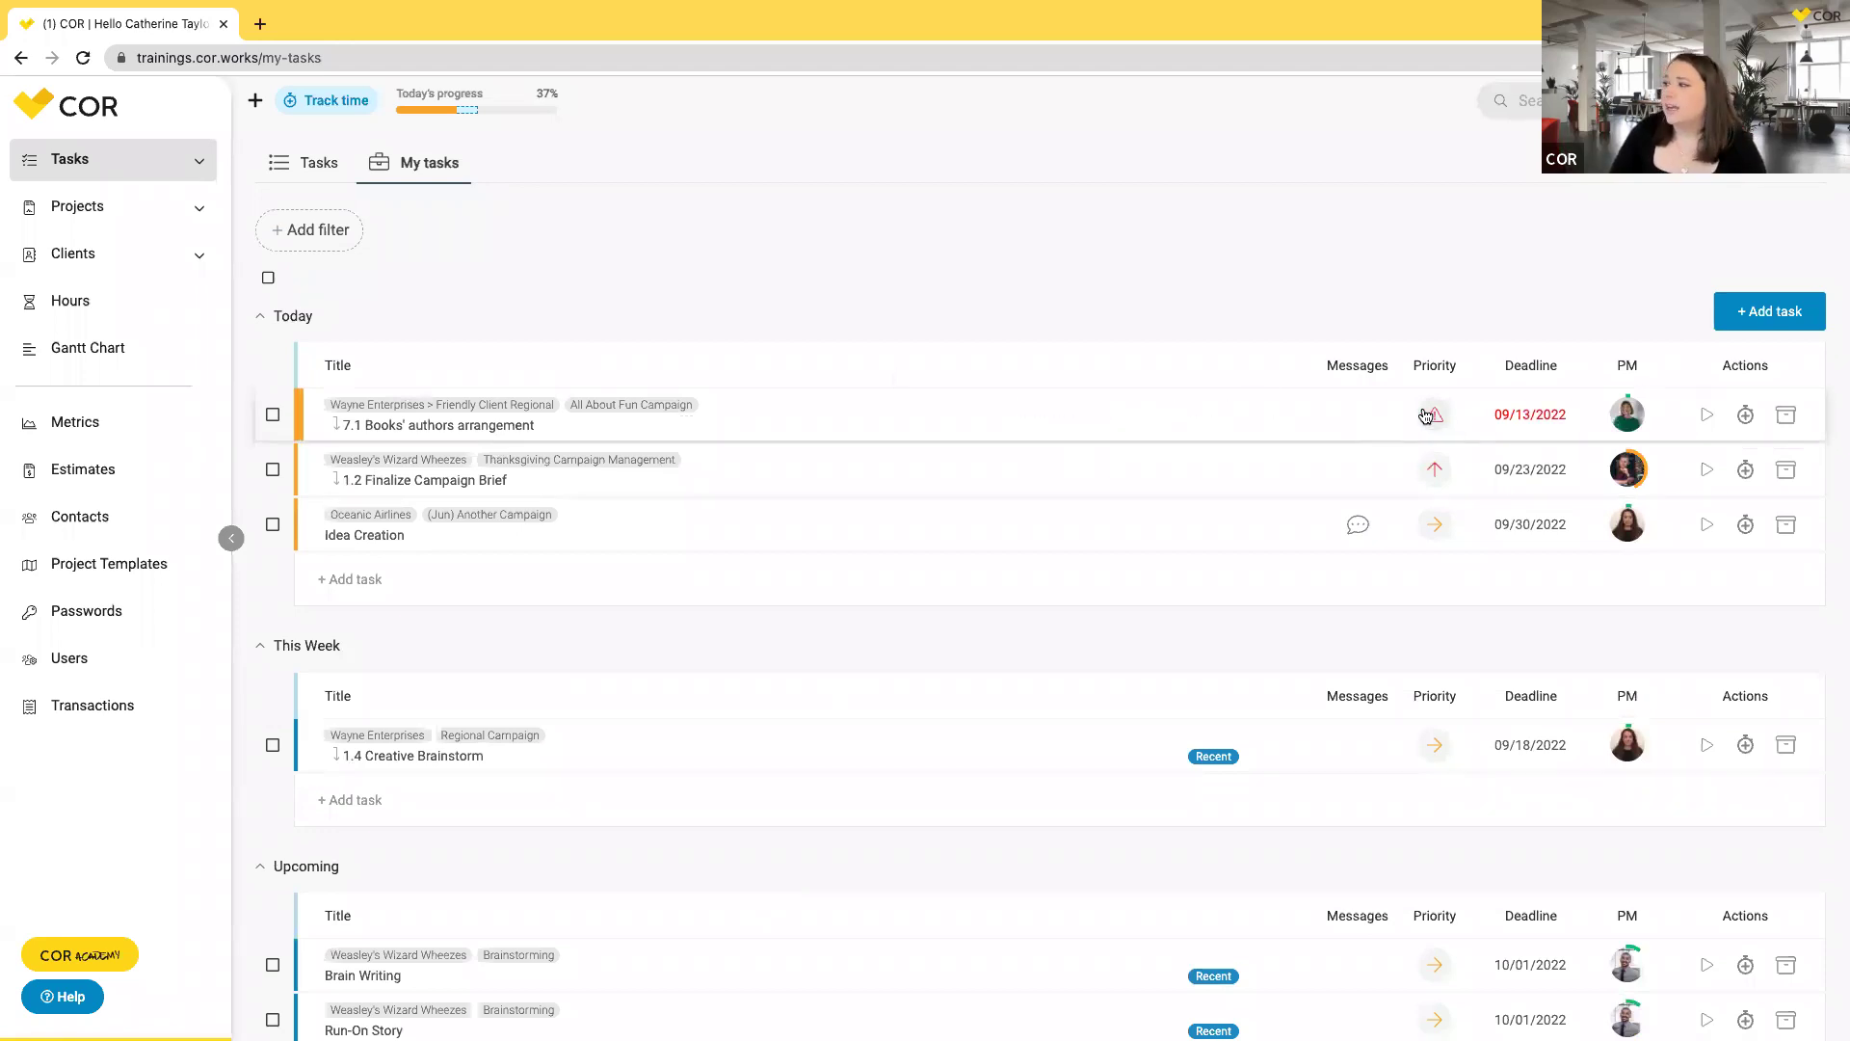
Reorder the Today tasks so that 1.2 Finalize Campaign Brief comes before 7.1 Books' authors arrangement.
left_click_drag(782, 432, 805, 475)
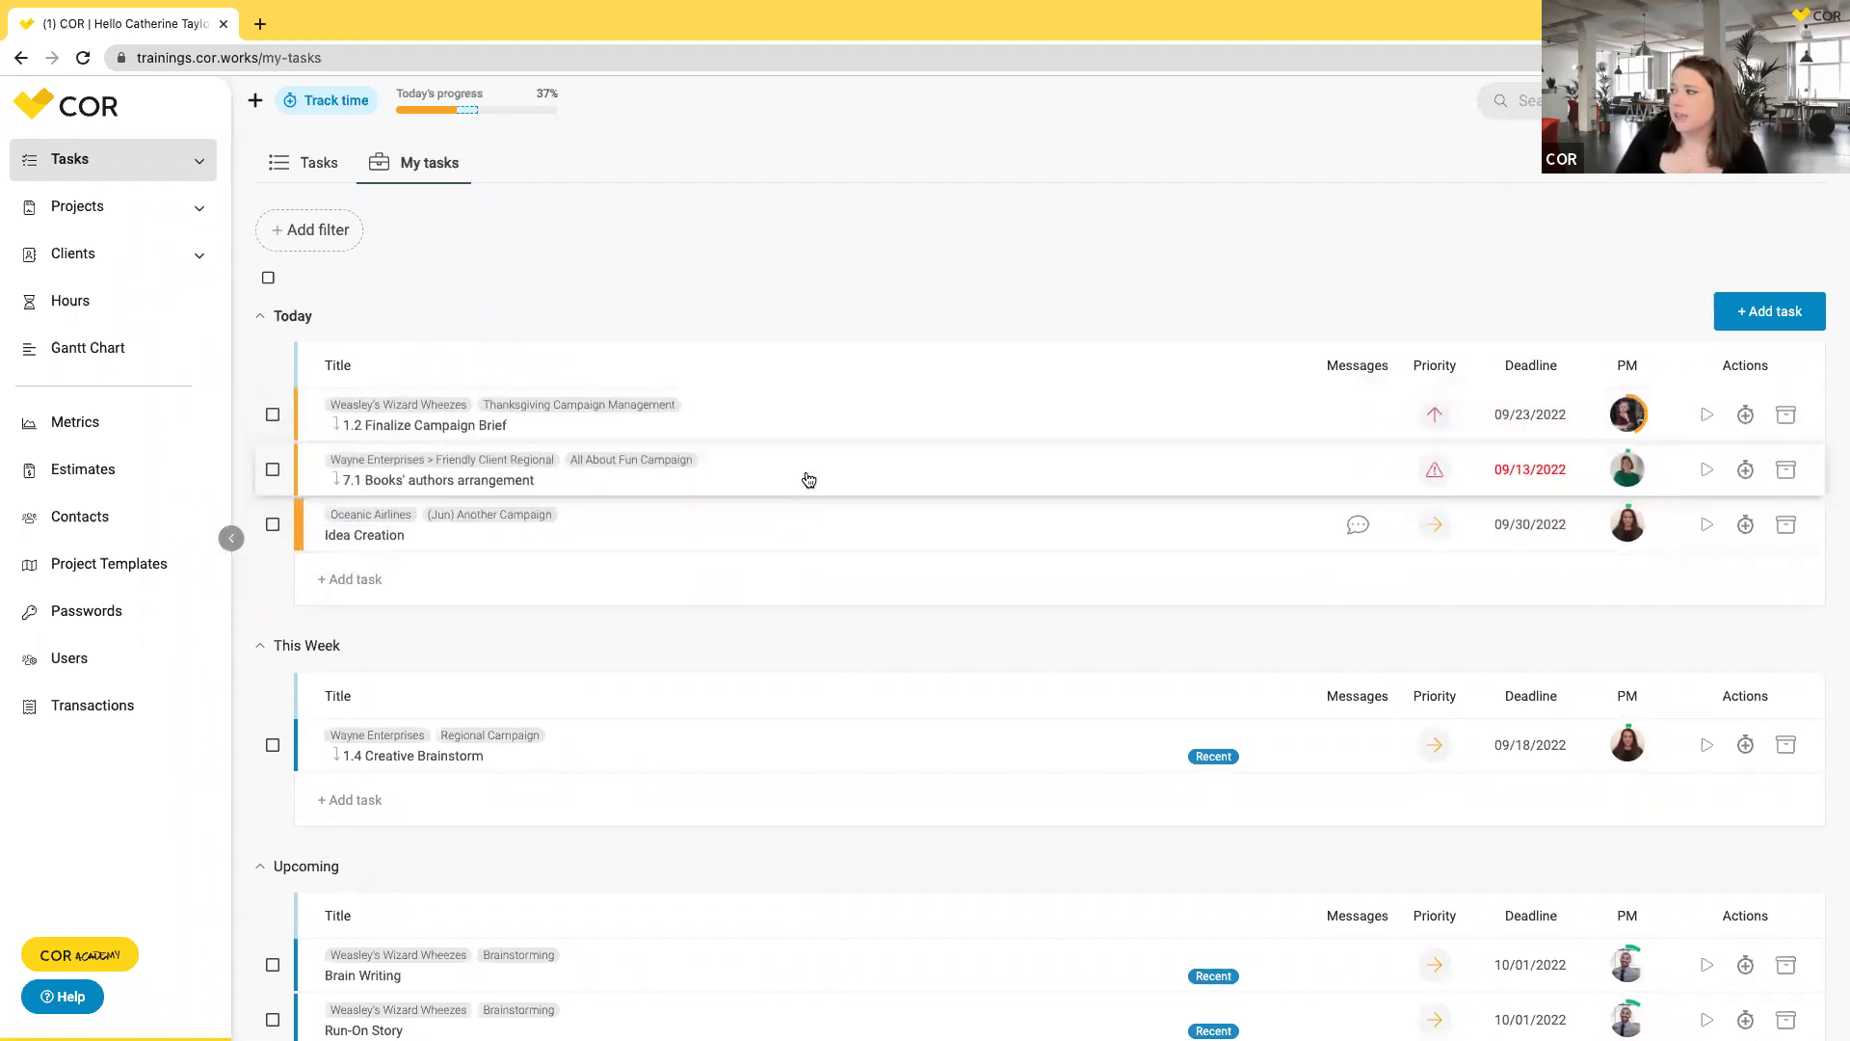
left_click(741, 424)
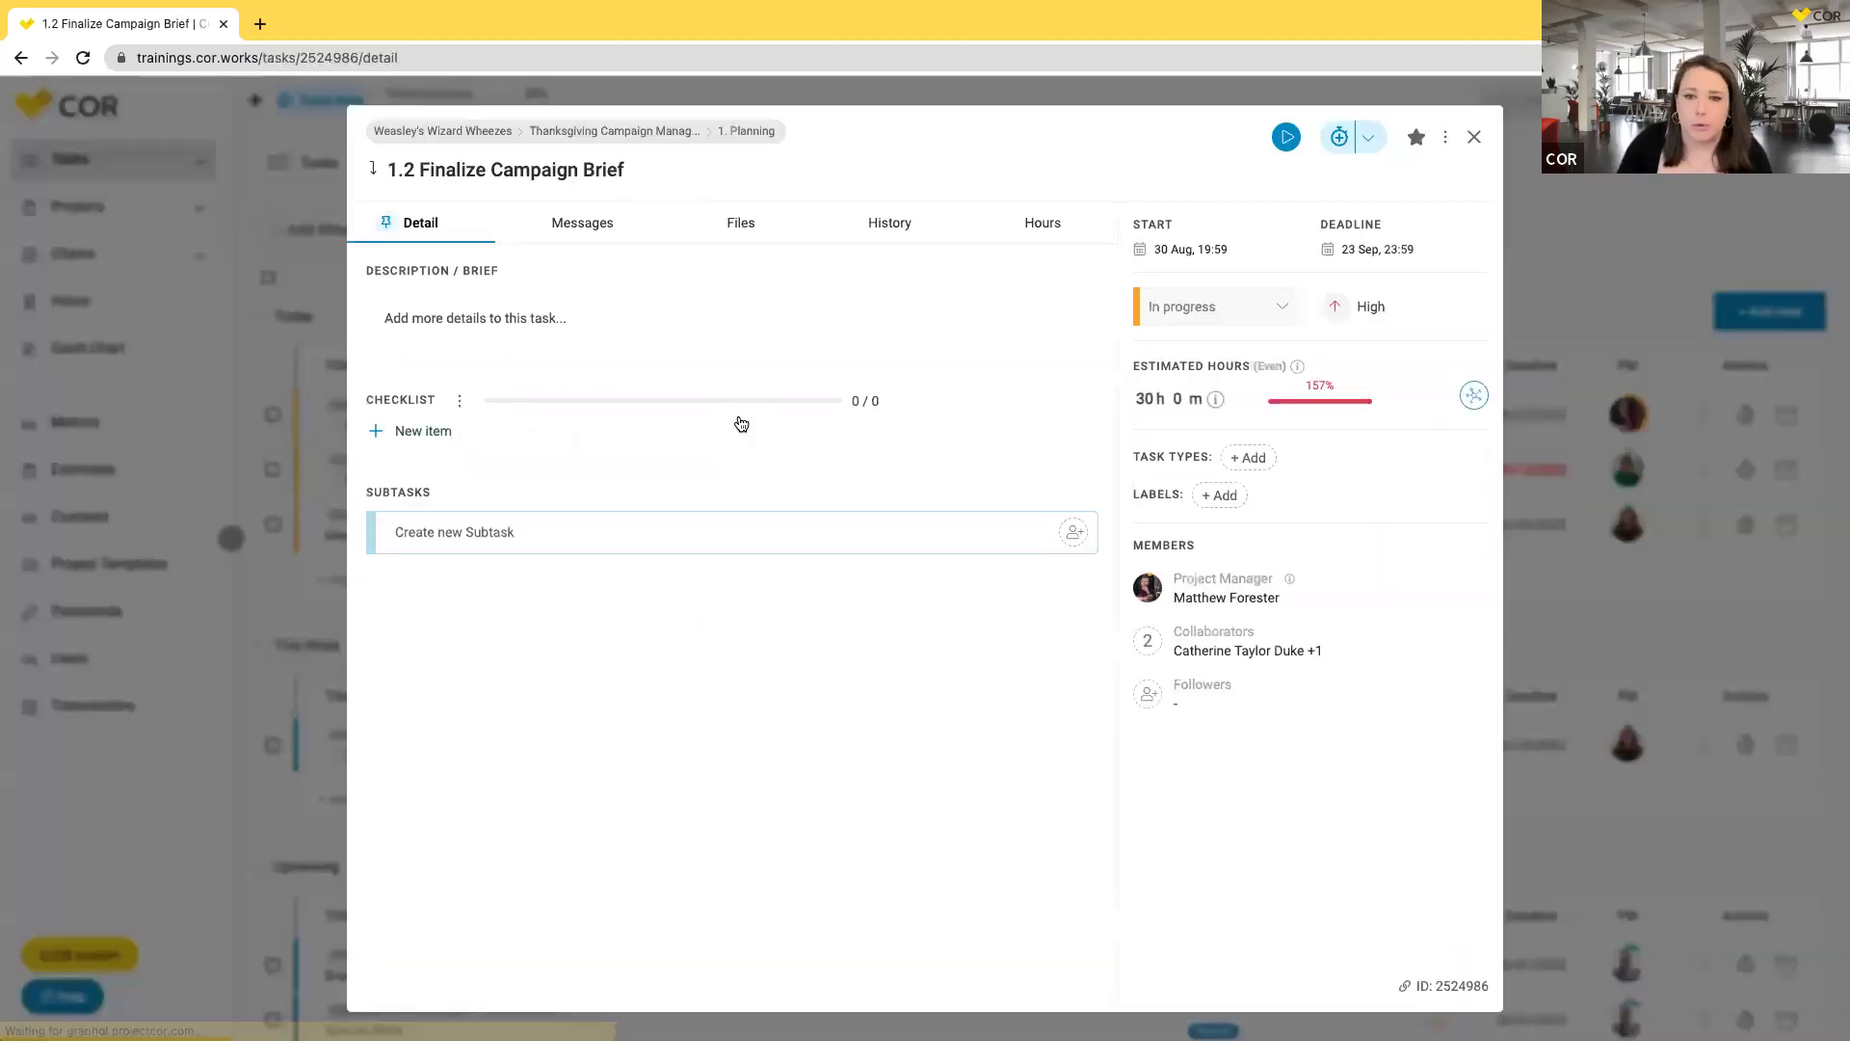
left_click(170, 674)
left_click_drag(851, 485, 861, 436)
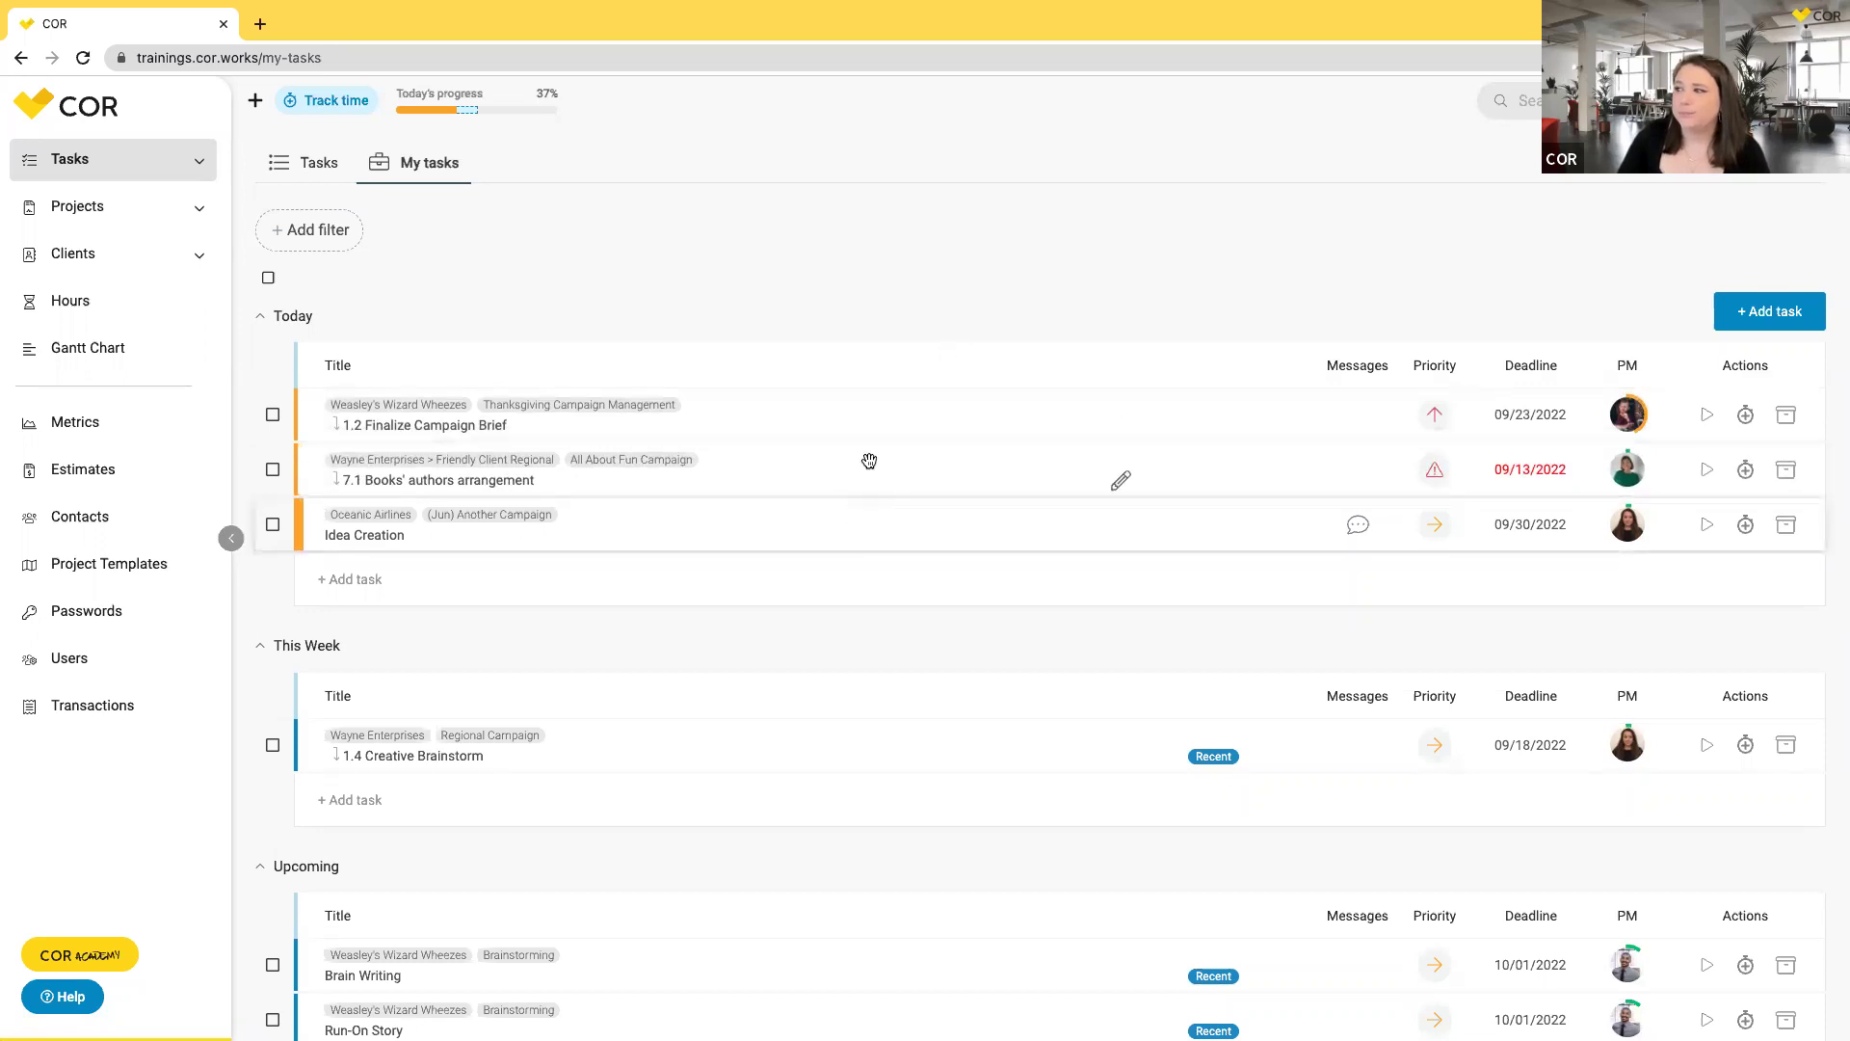
Open the 1.2 Finalize Campaign Brief task and review its details, messages, files, change history and logged hours.
left_click(863, 416)
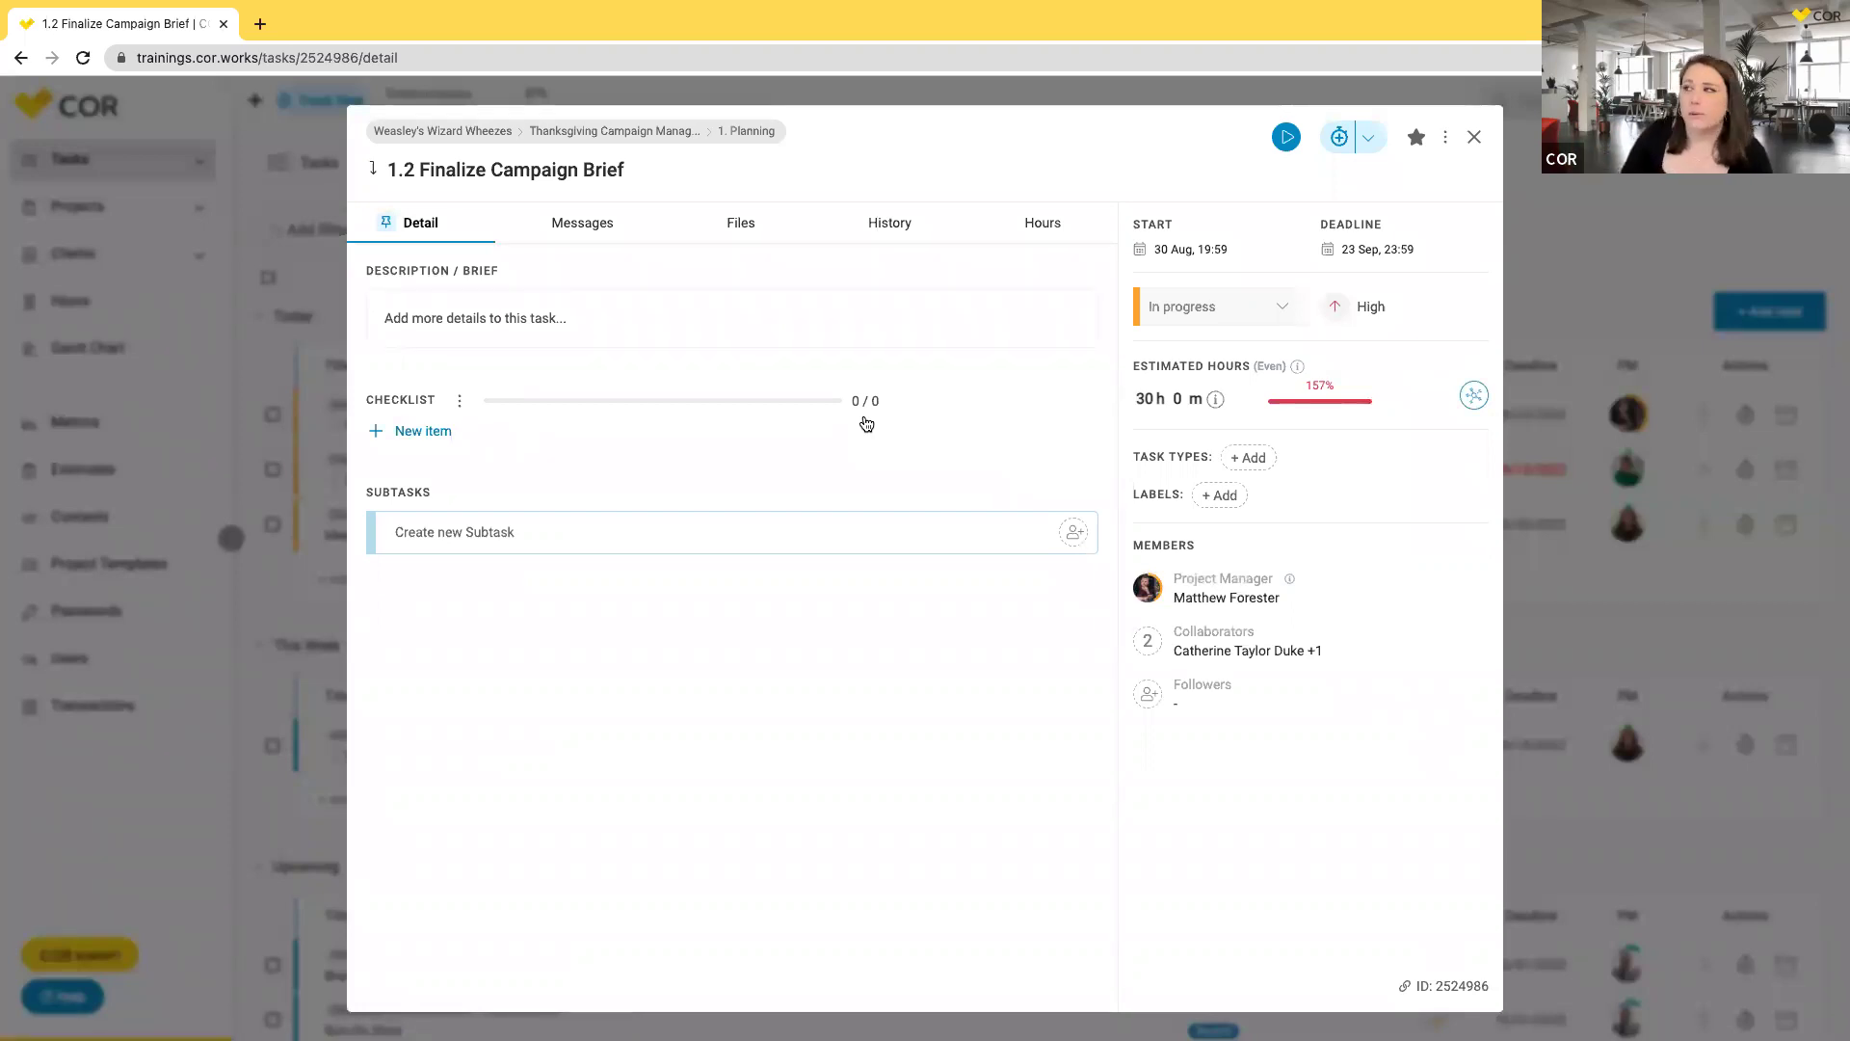
left_click(585, 230)
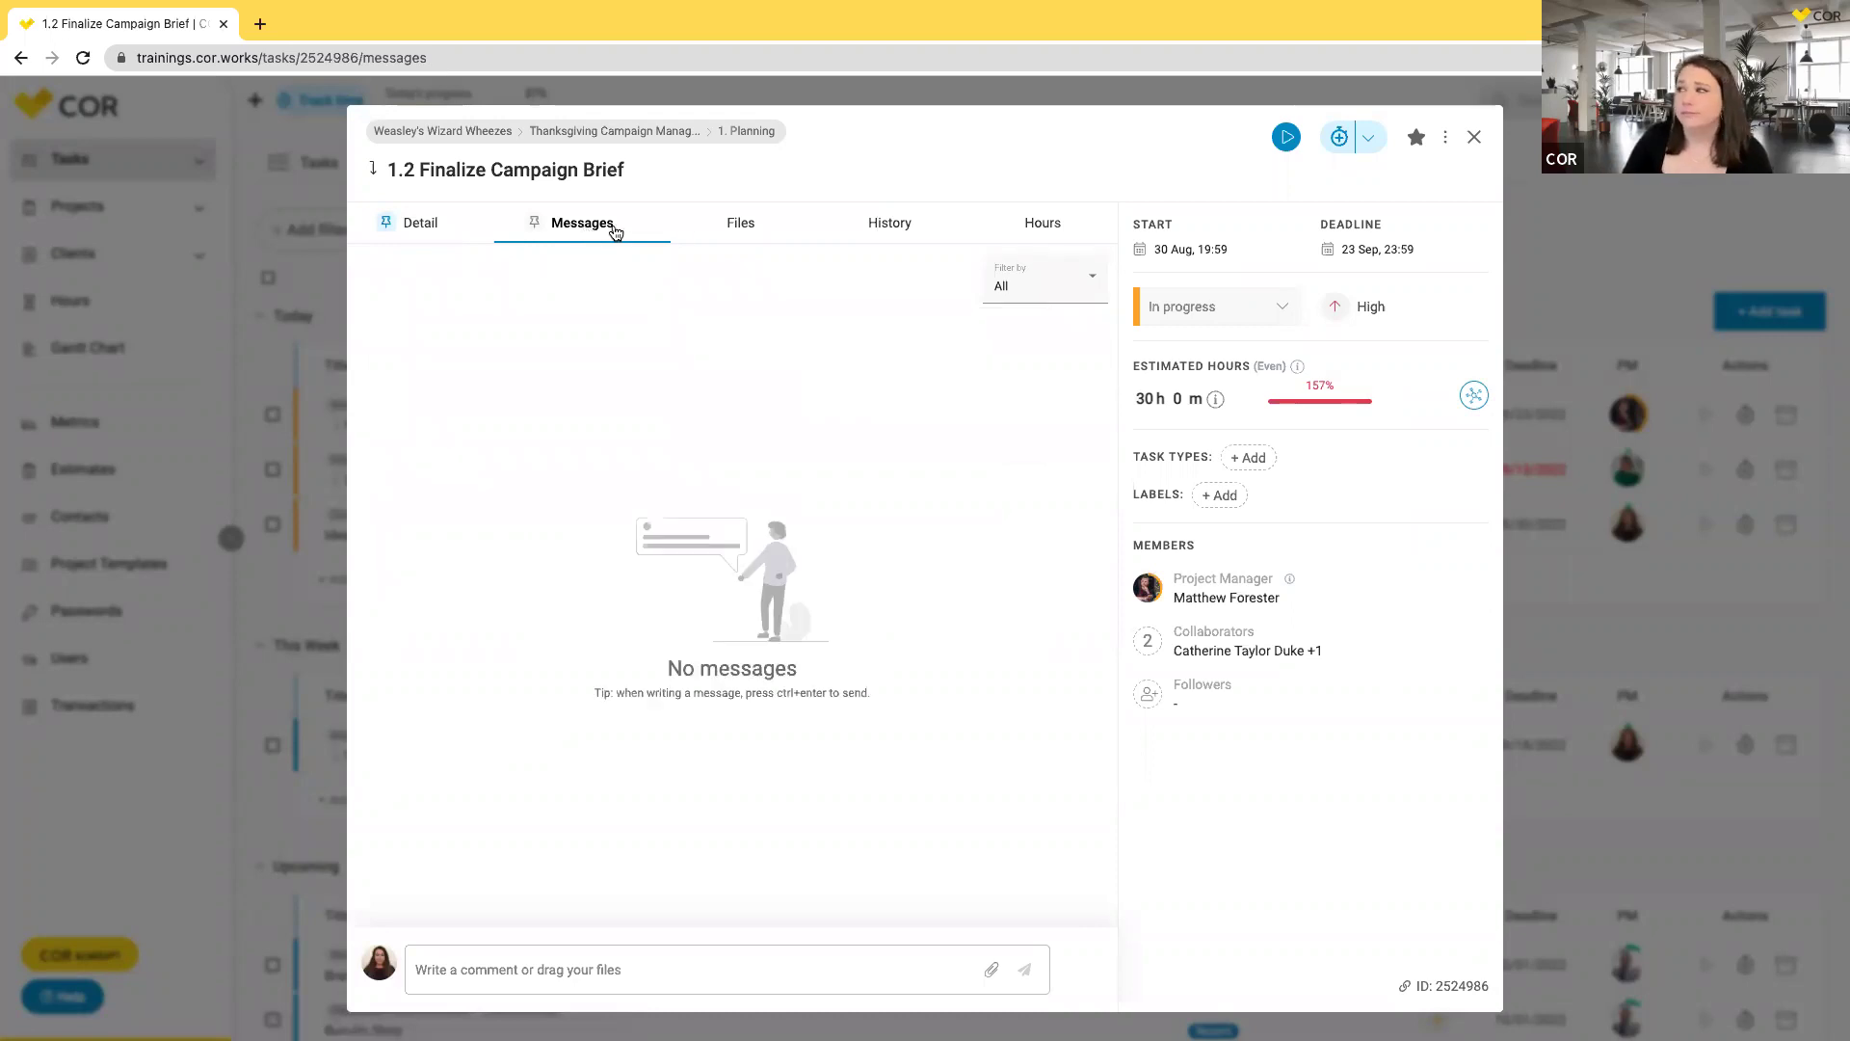
left_click(744, 230)
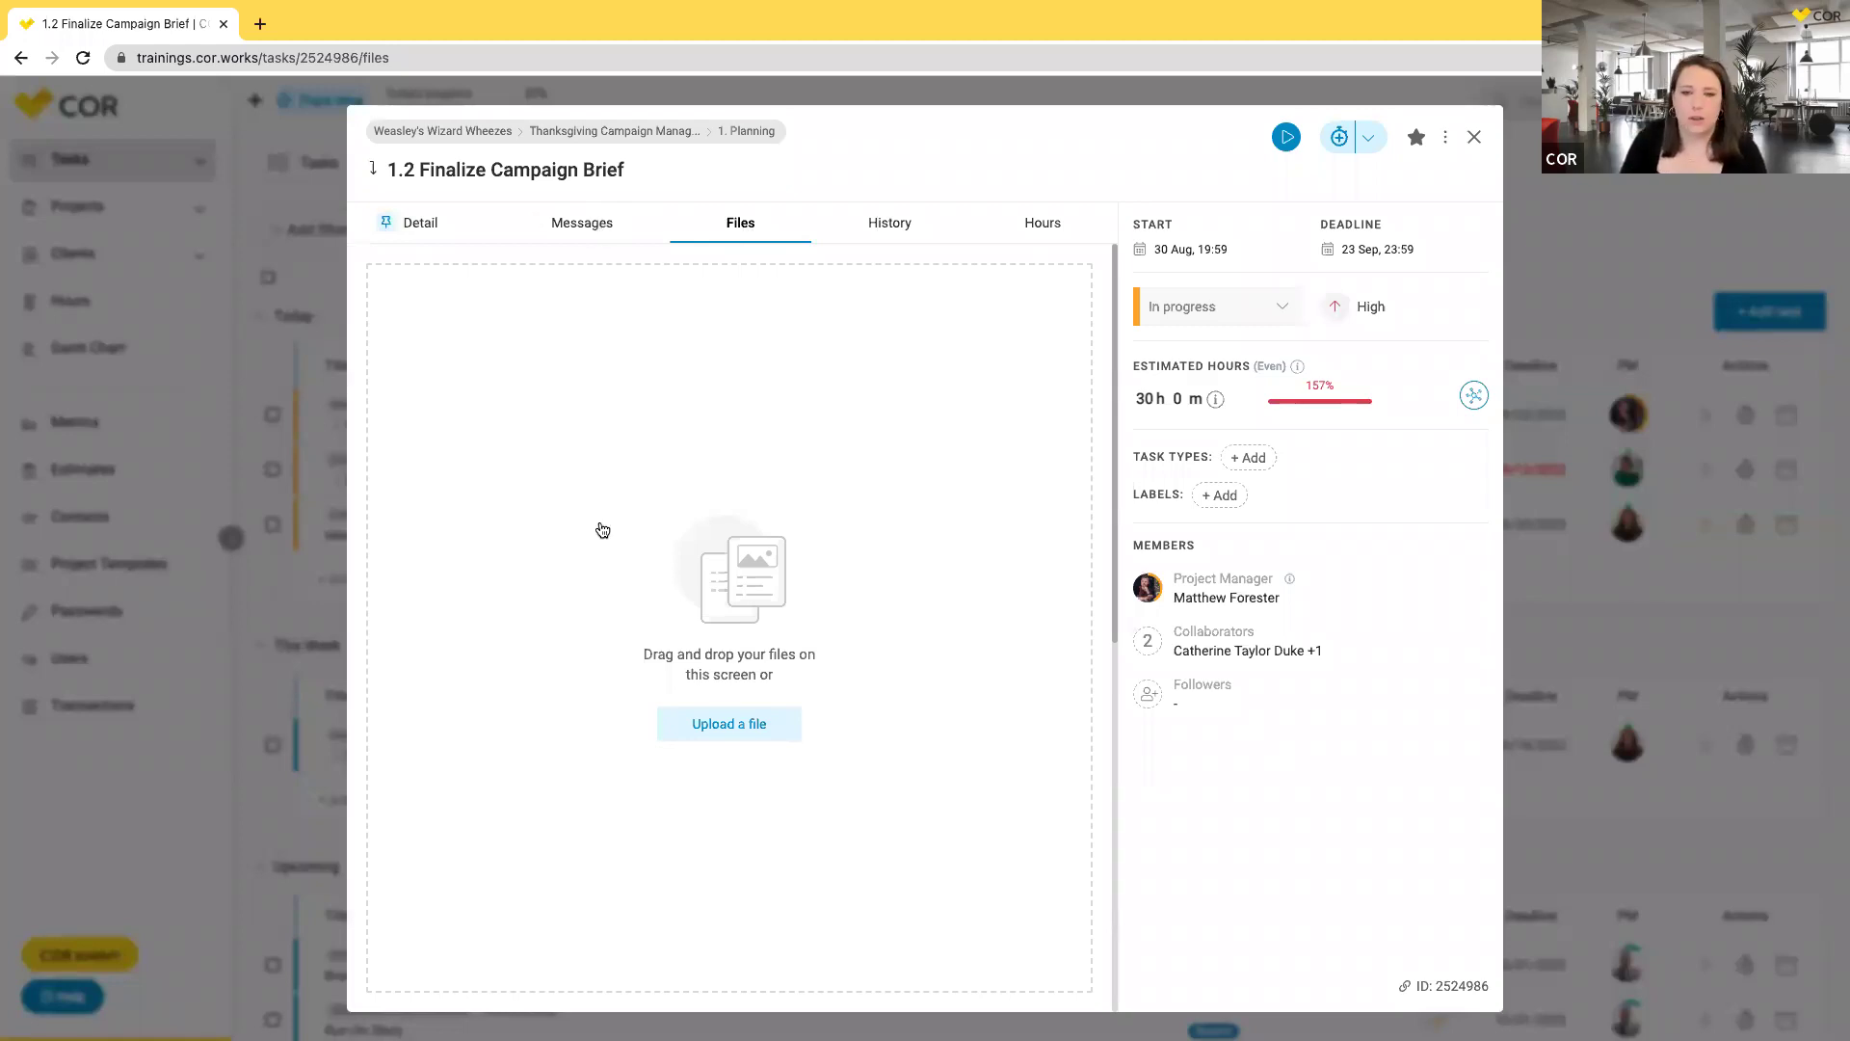
left_click(582, 226)
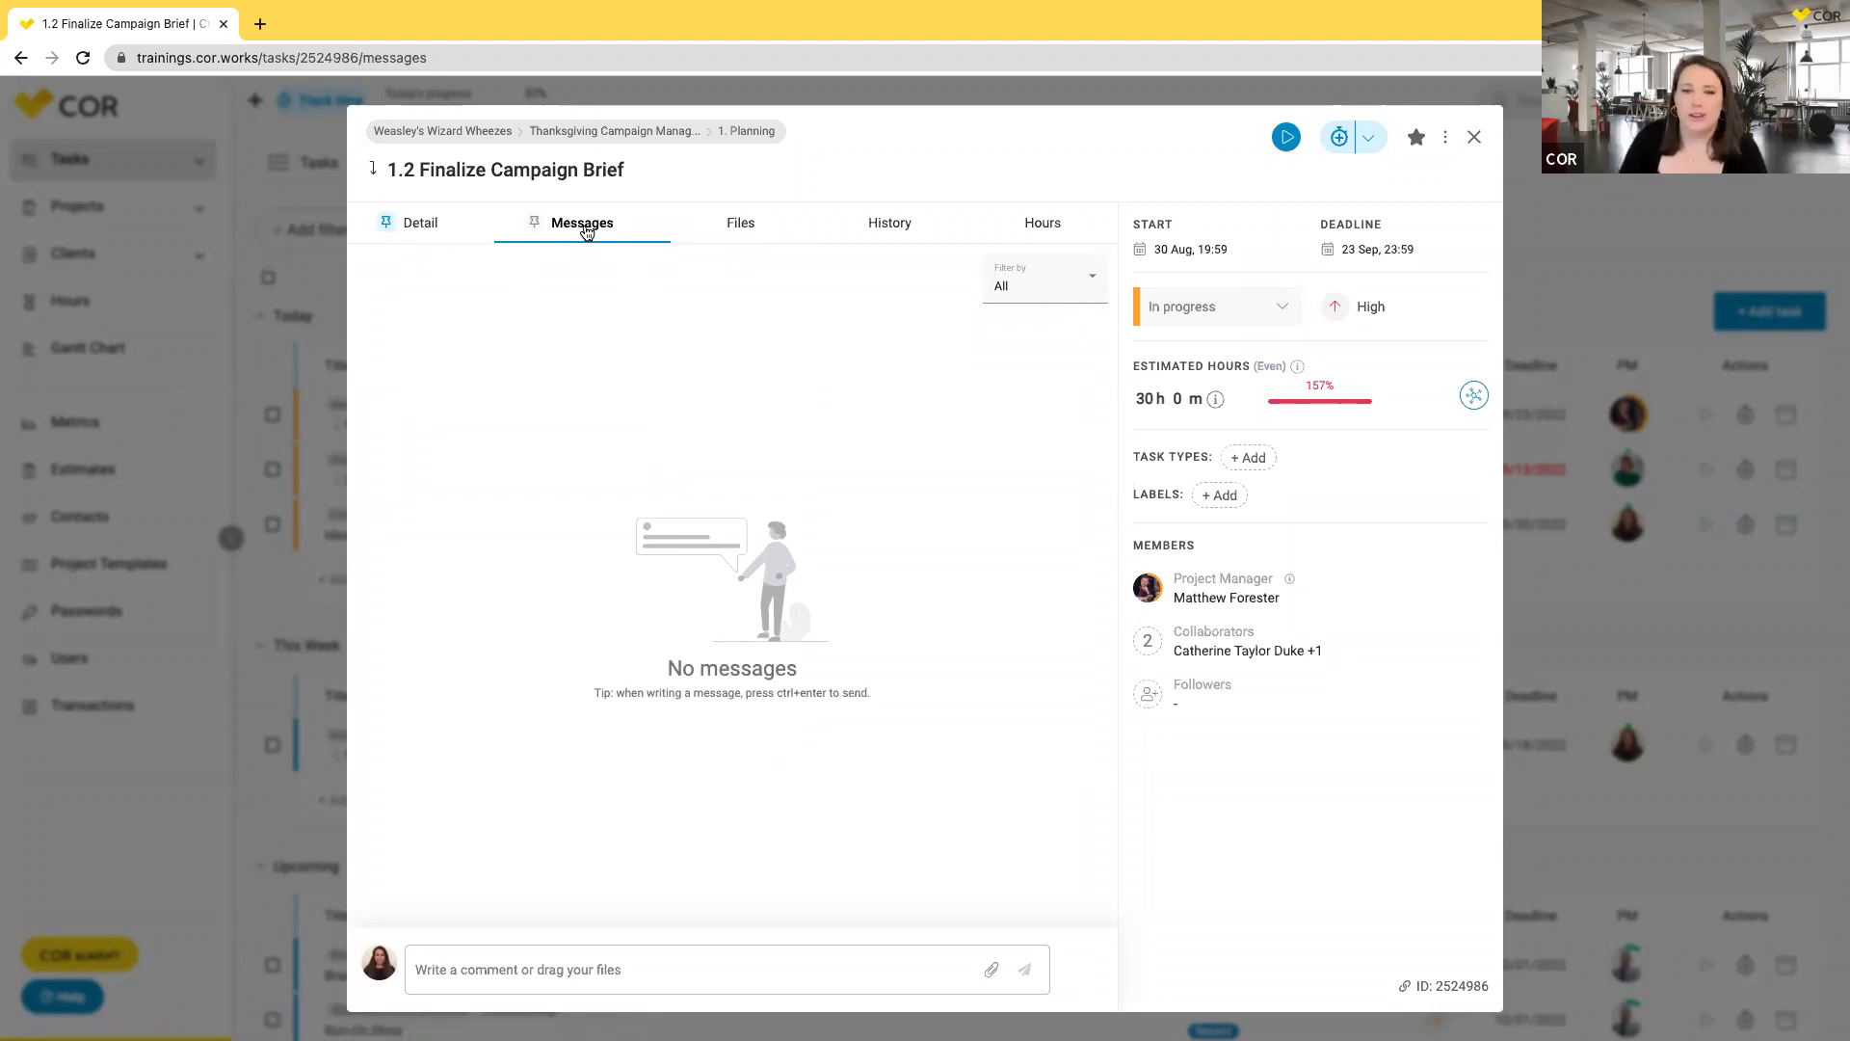
left_click(888, 223)
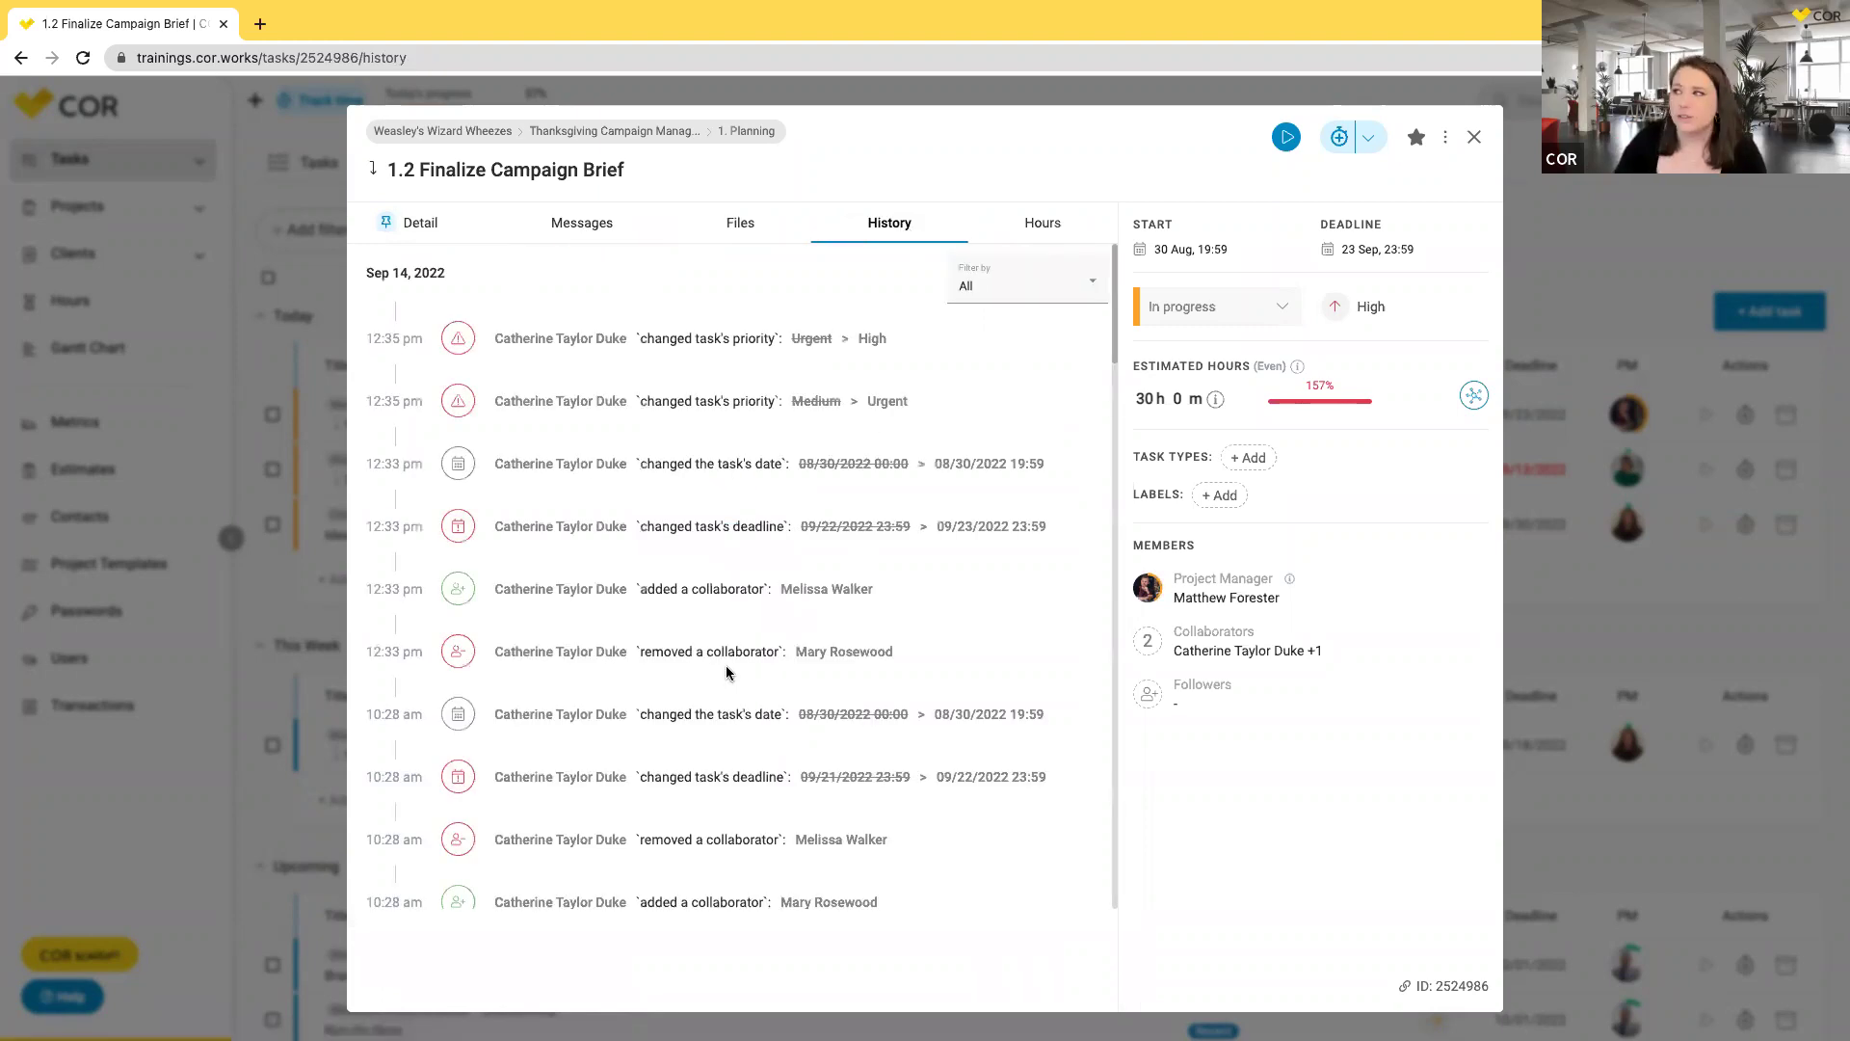
left_click(1040, 227)
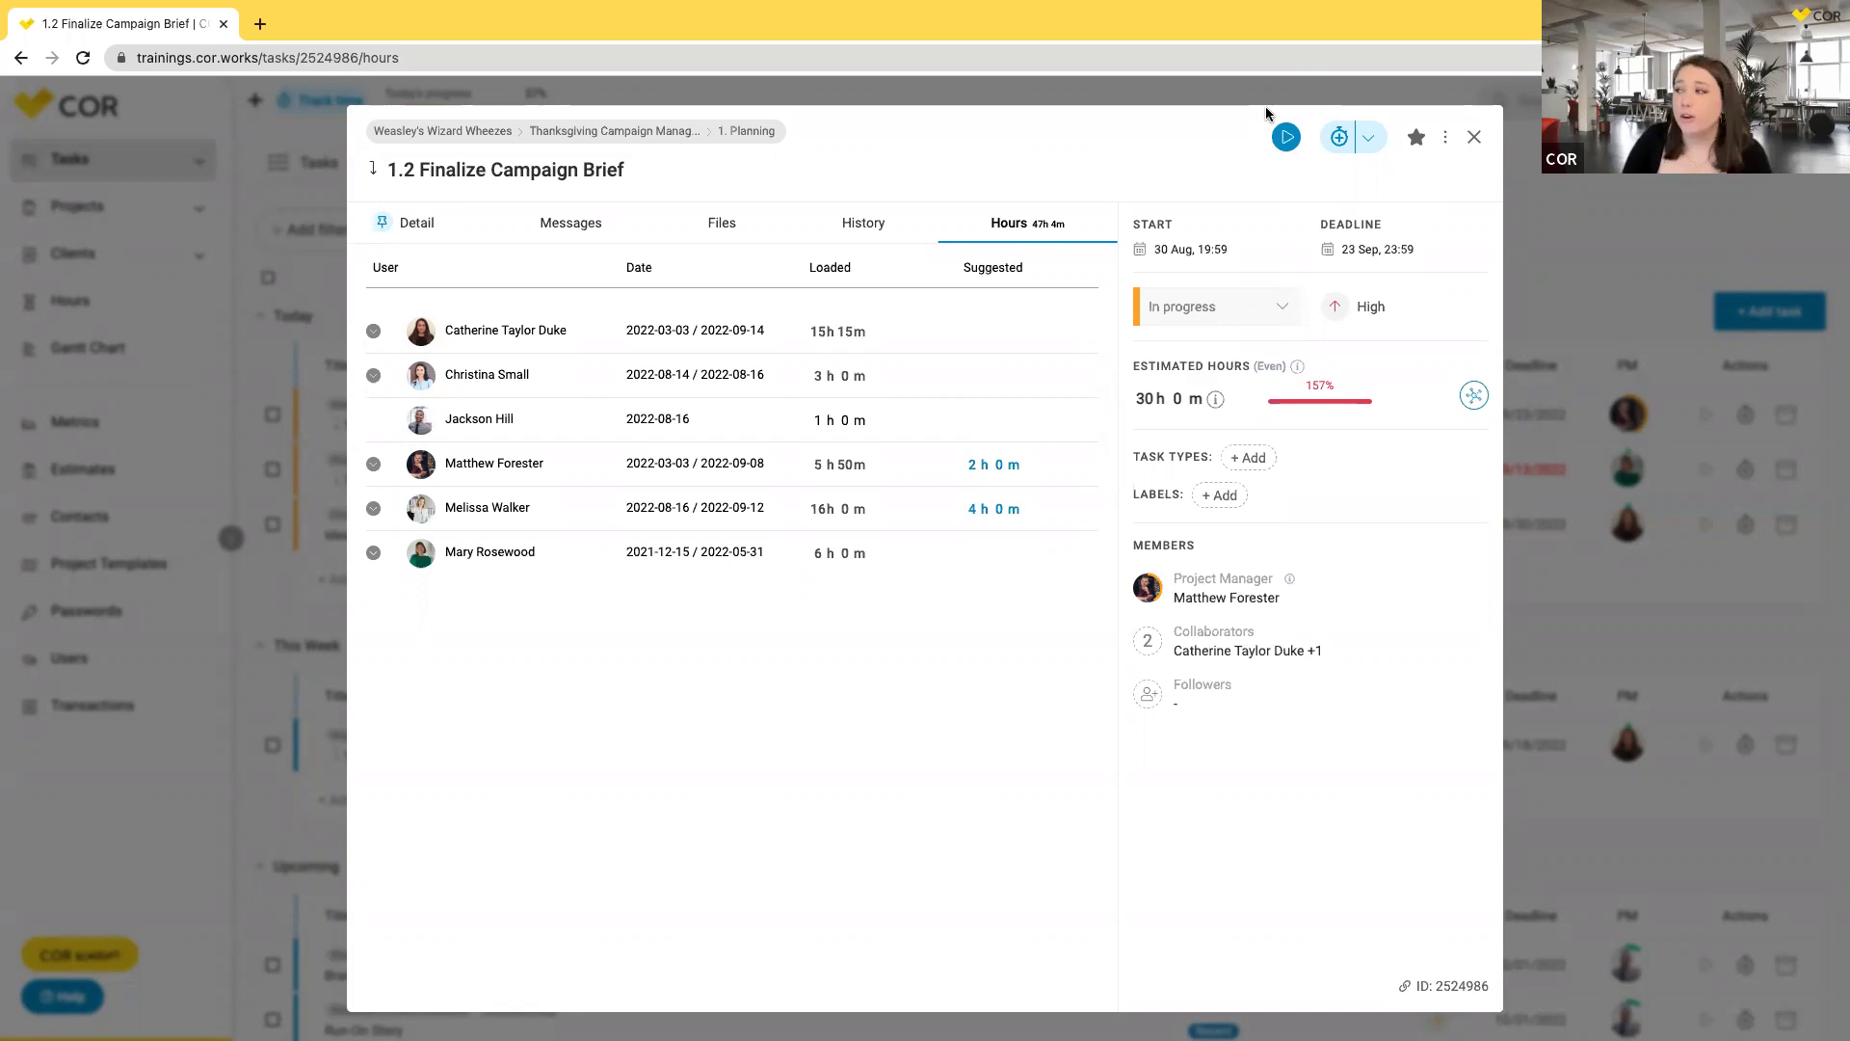
Run the live timer on the 1.2 Finalize Campaign Brief task, stop it and log the tracked time.
left_click(1291, 140)
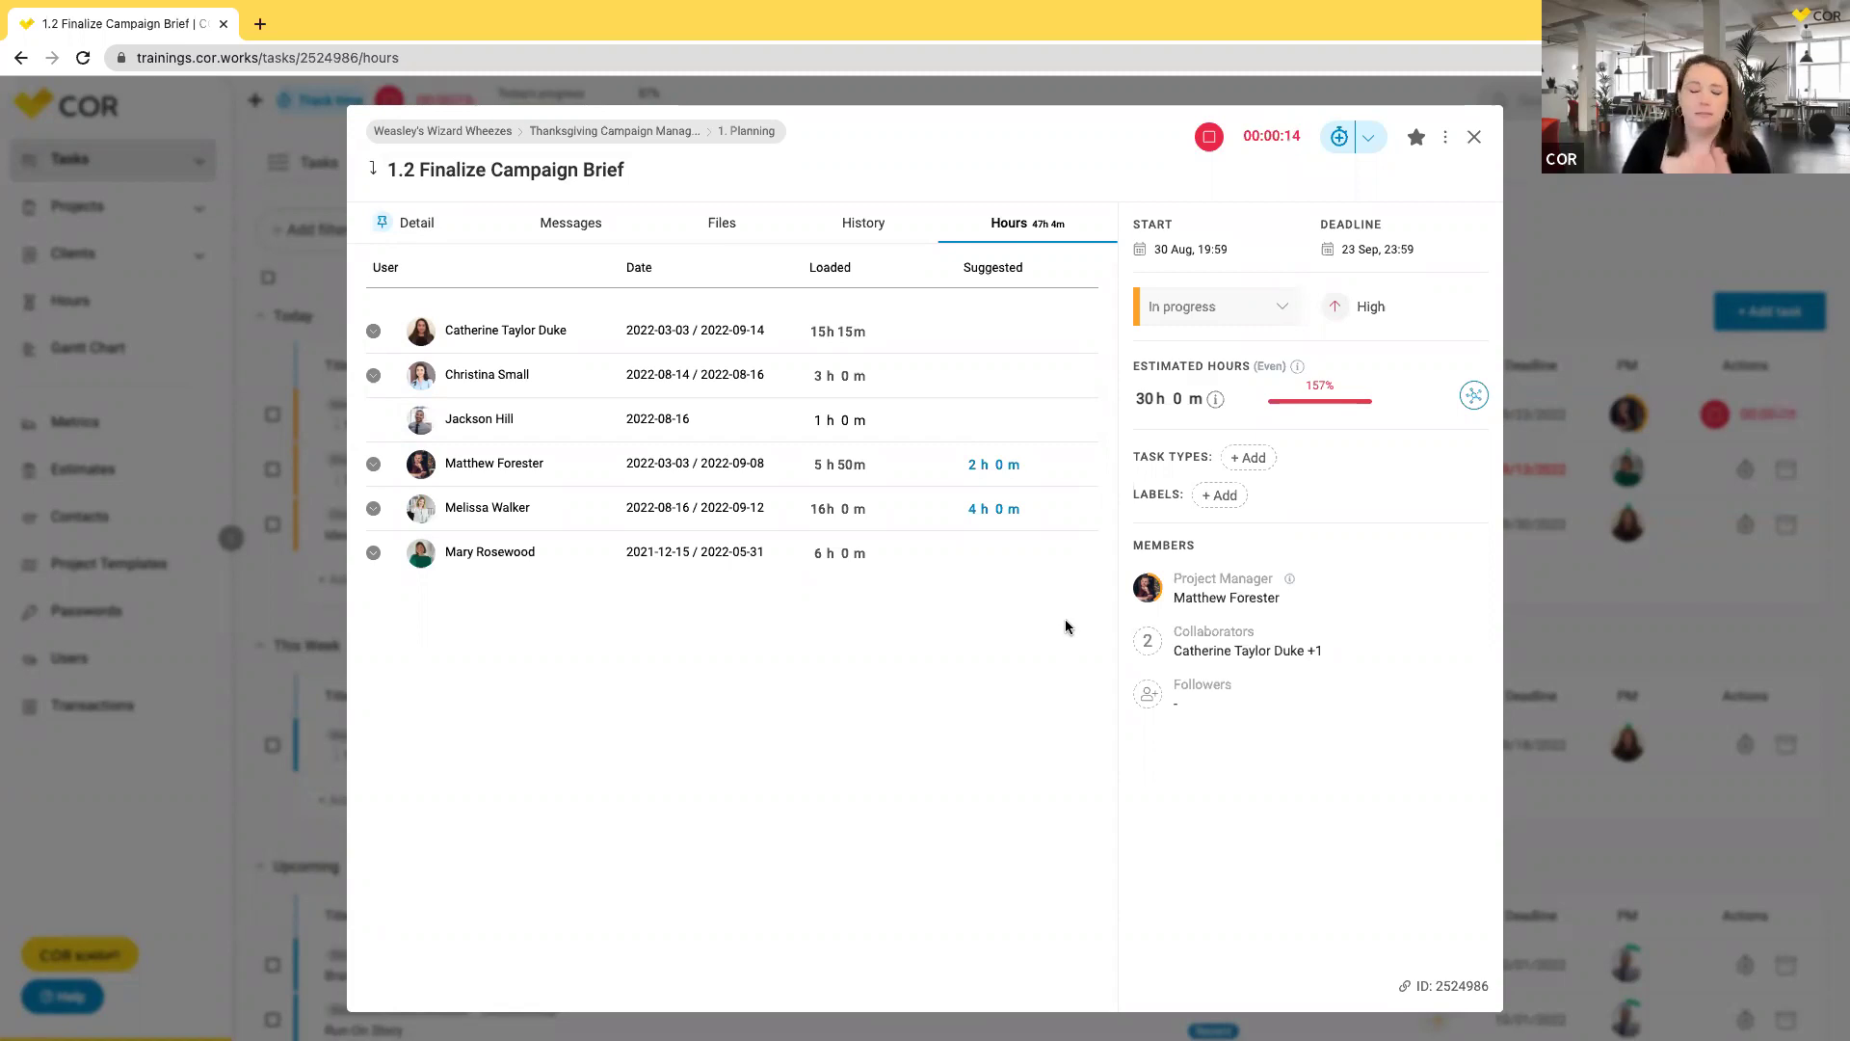
left_click(1210, 136)
left_click(1005, 607)
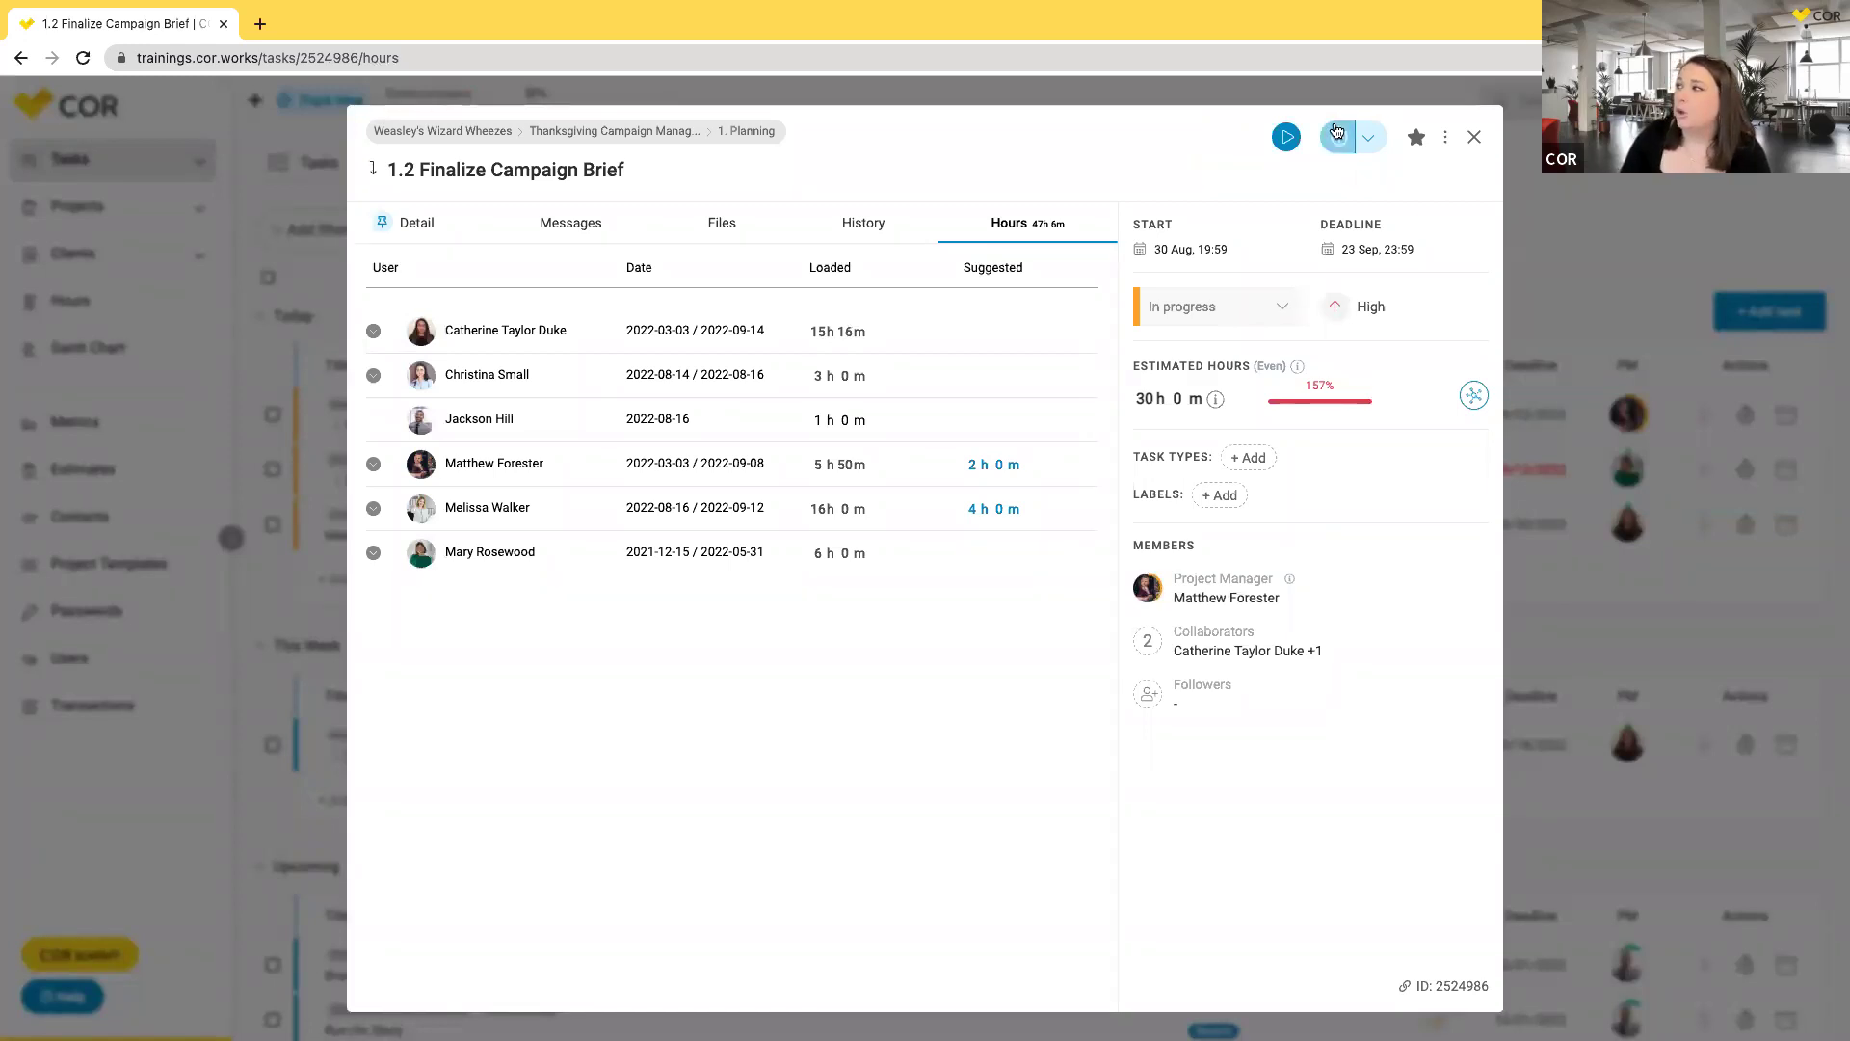
Manually track 2 h 0 m on the 1.2 Finalize Campaign Brief task for 09-08-2022.
left_click(1371, 144)
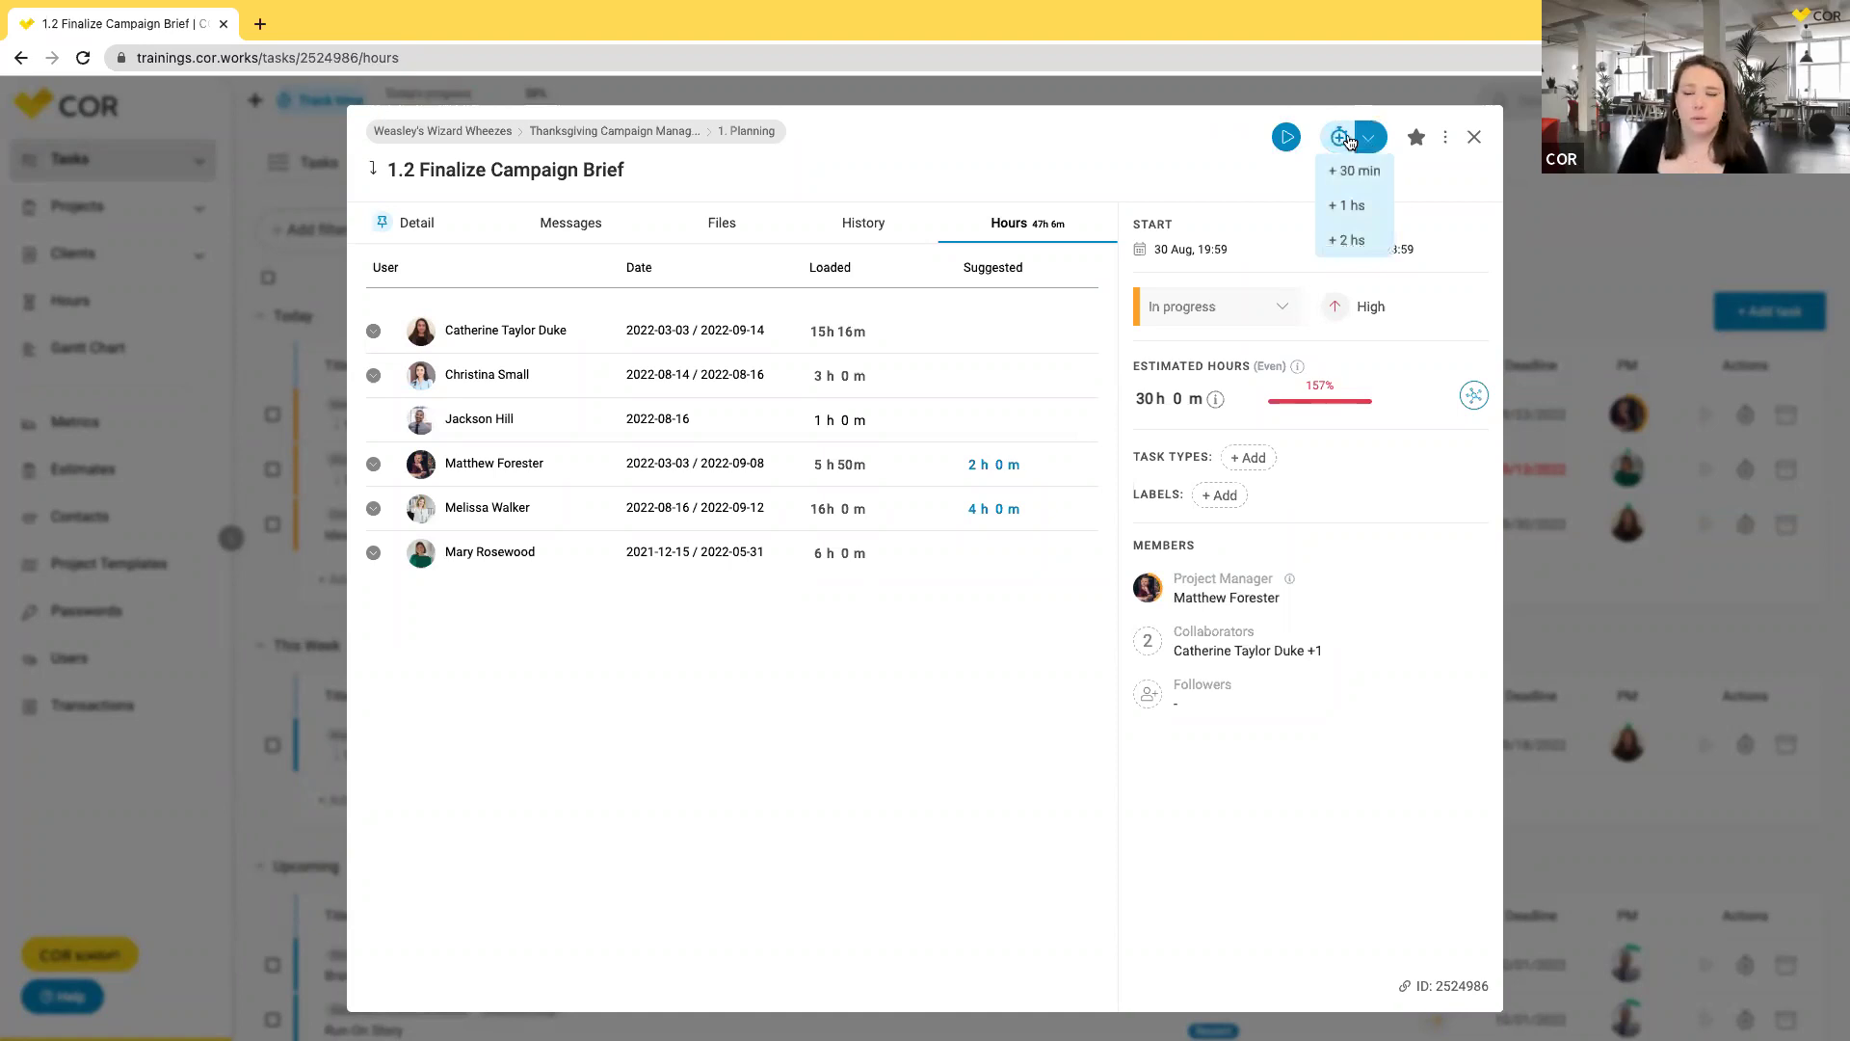
left_click(1340, 137)
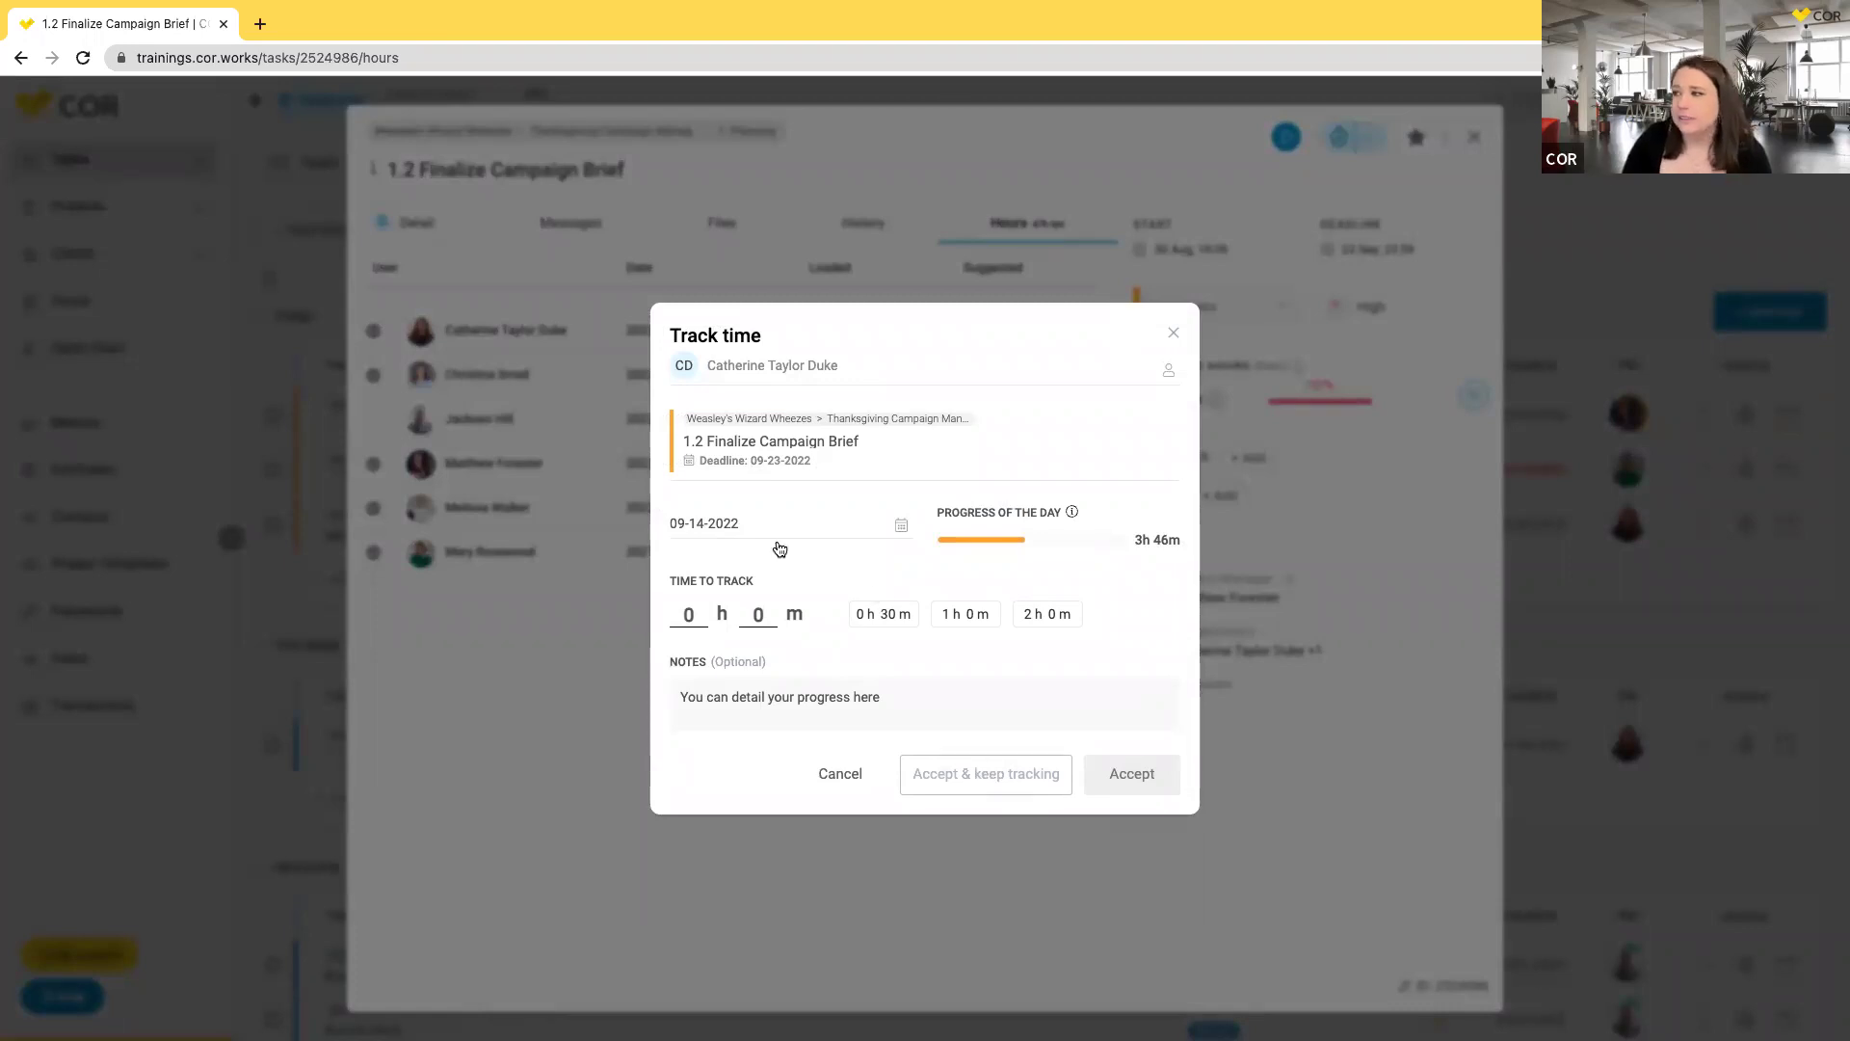
left_click(706, 528)
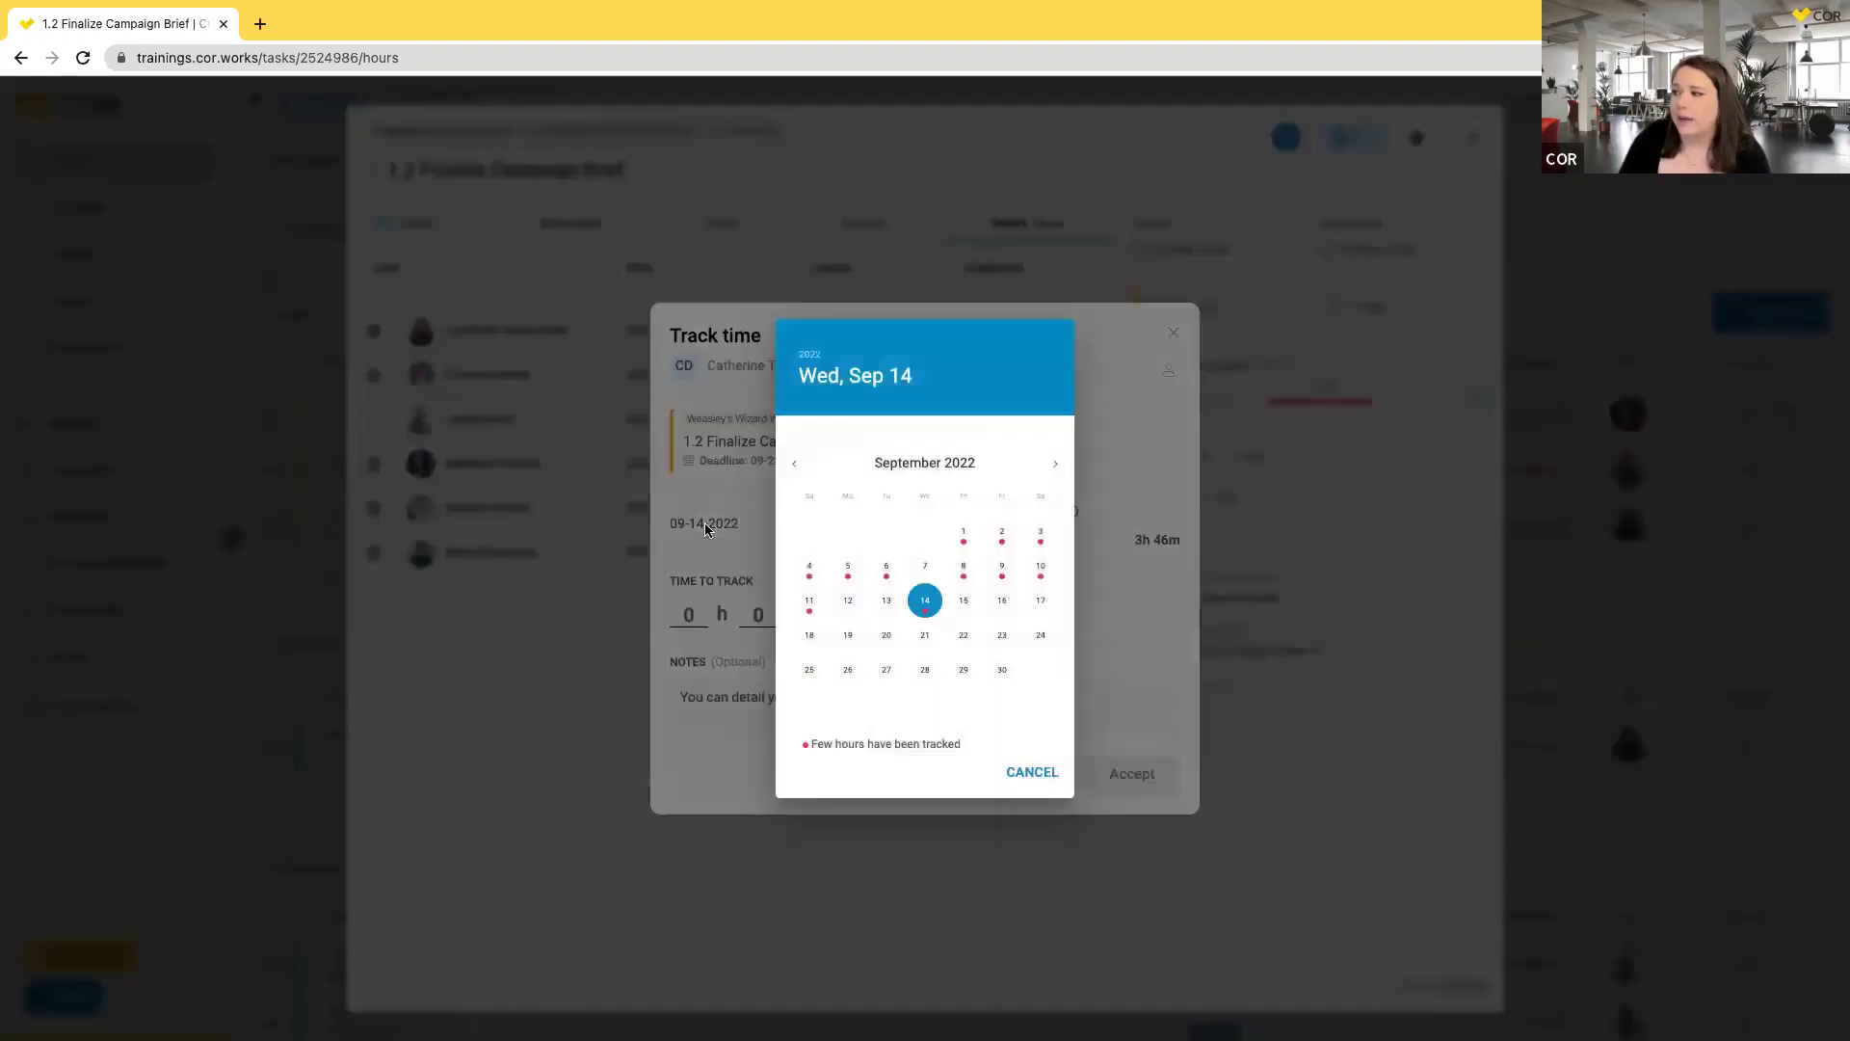
left_click(971, 576)
left_click(688, 614)
type("2")
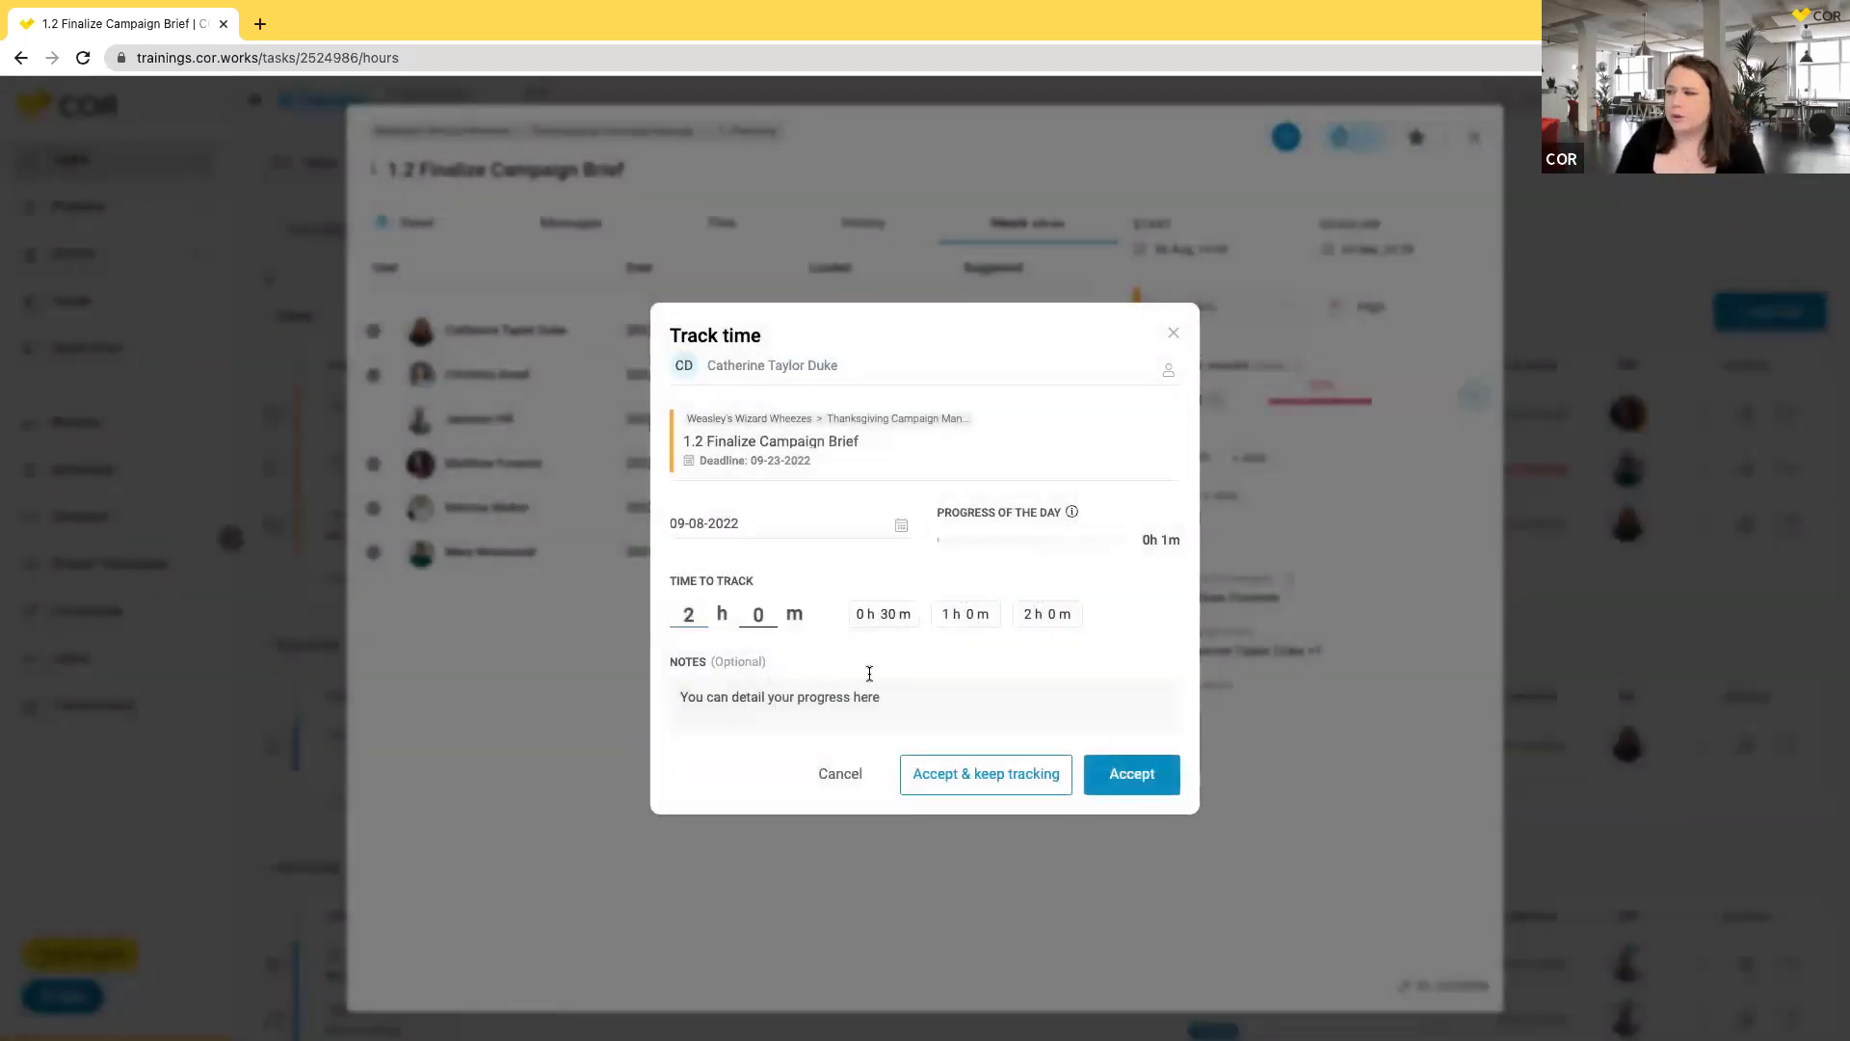
left_click(1111, 768)
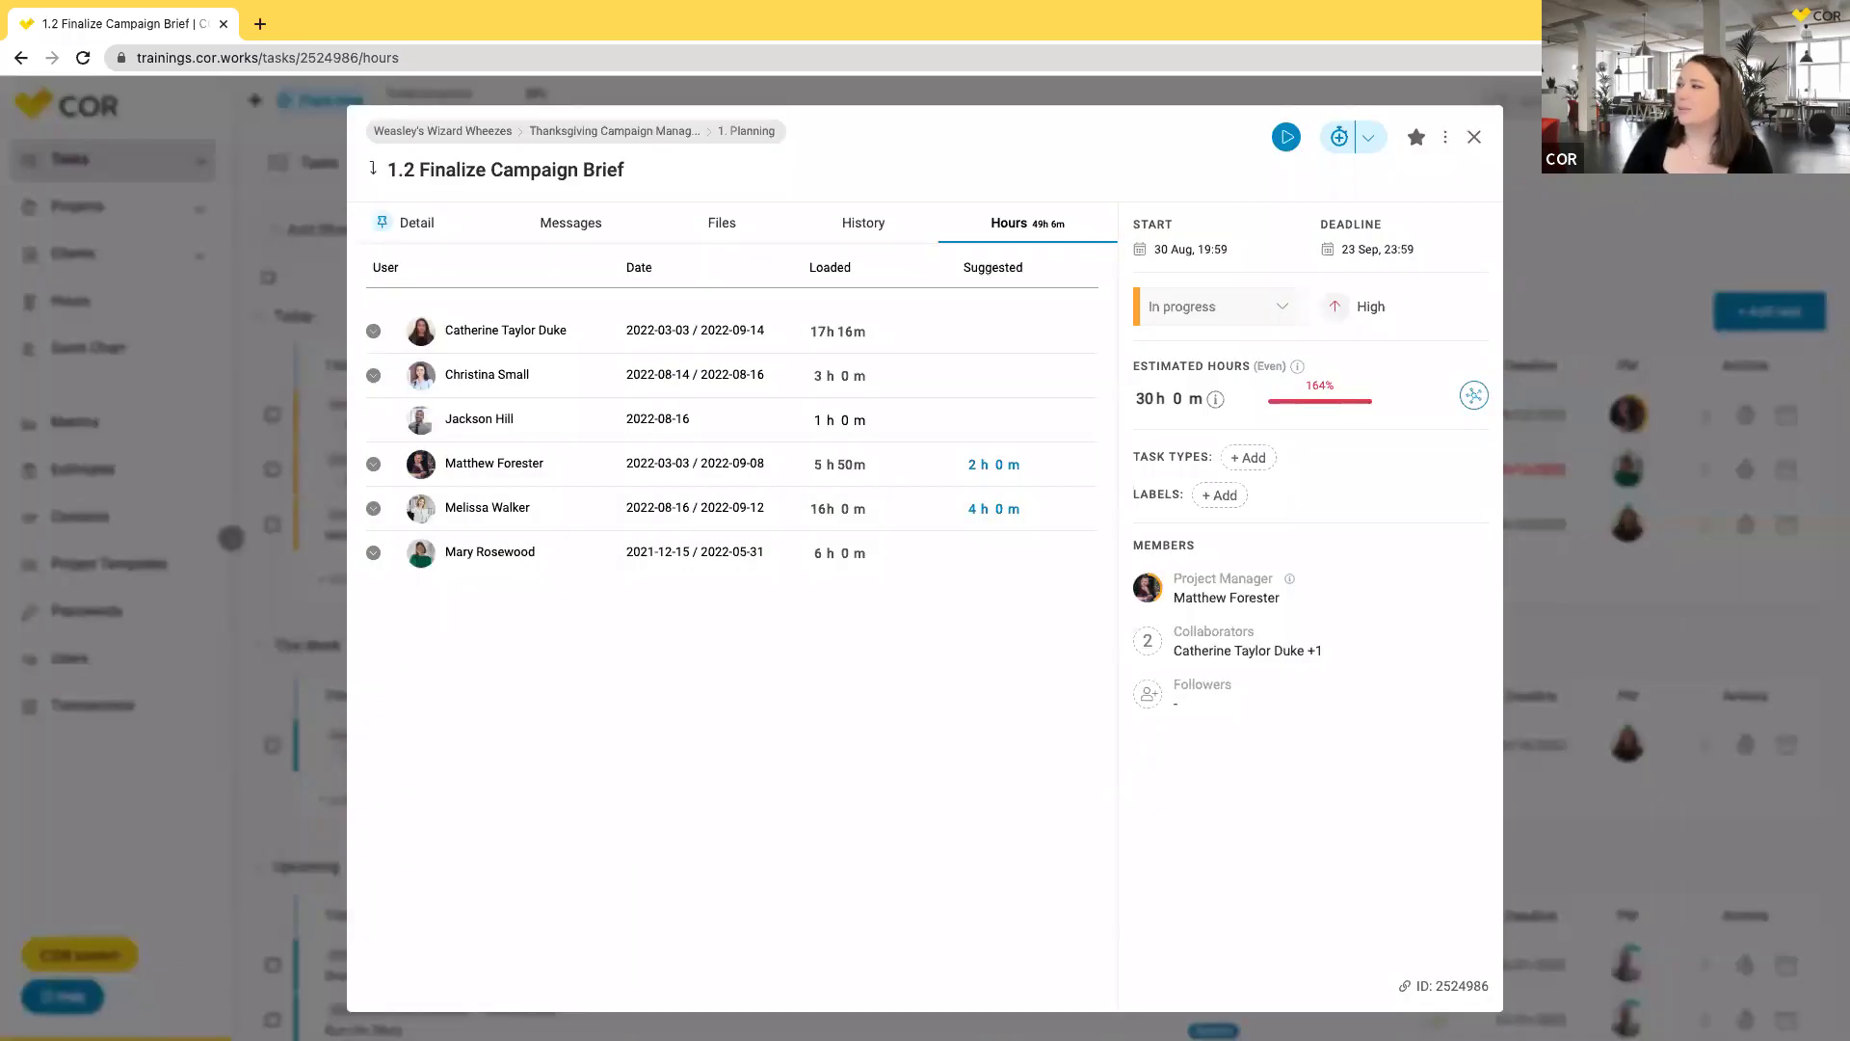
Close the task, review today's progress list and accept the suggested 1 h 17m for the Measure & Archive task.
left_click(1587, 220)
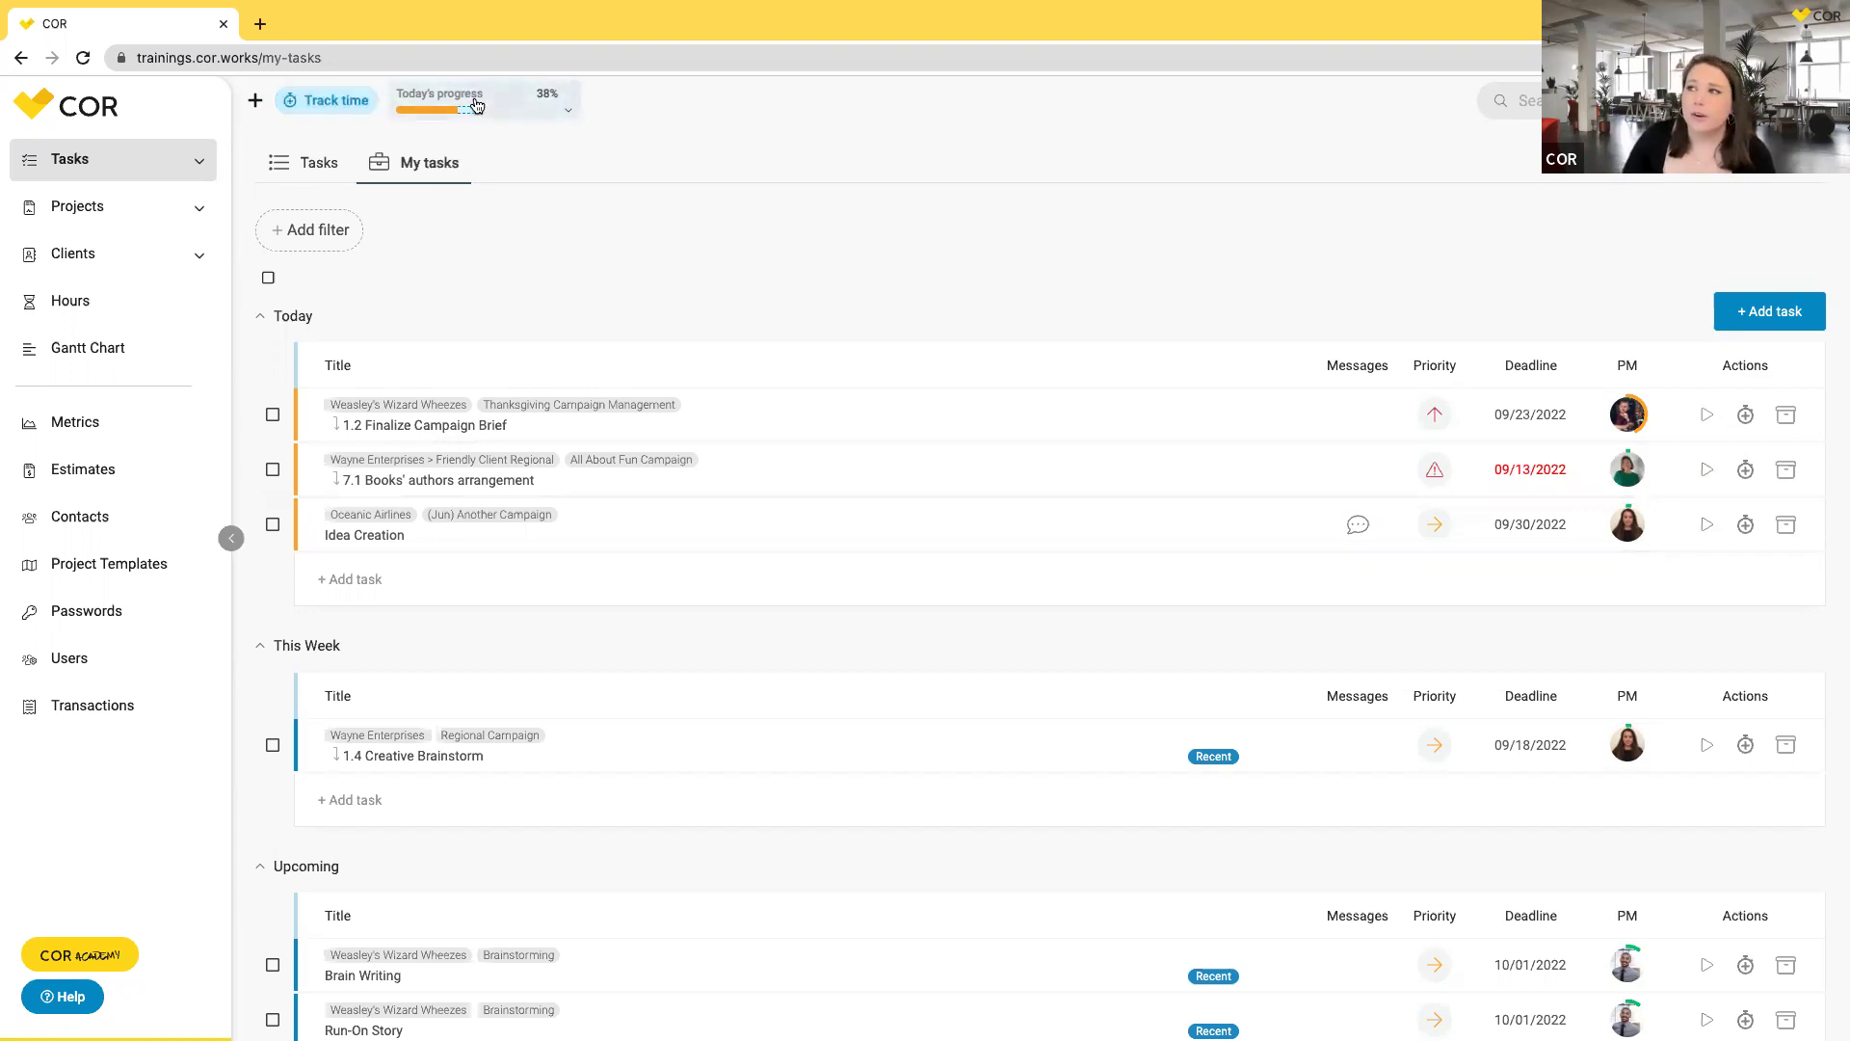
mouse_move(480, 103)
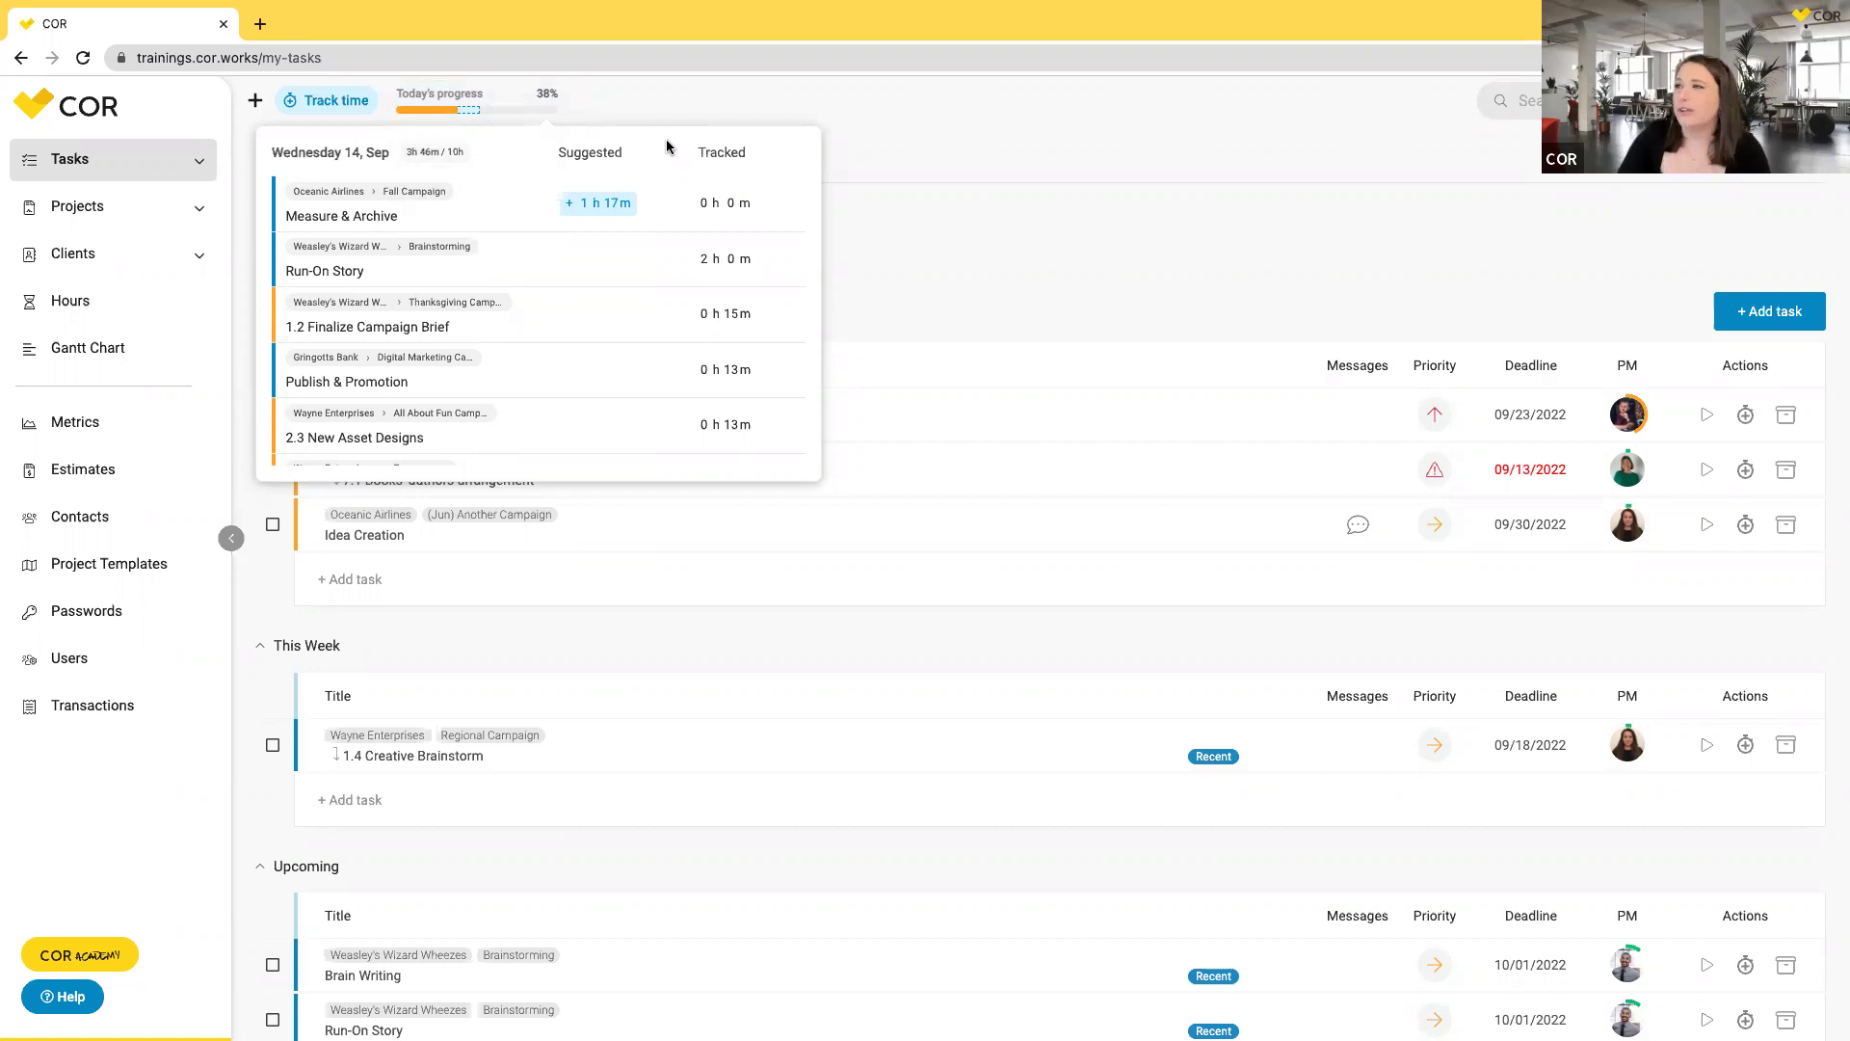
scroll(632, 336, "down", 3)
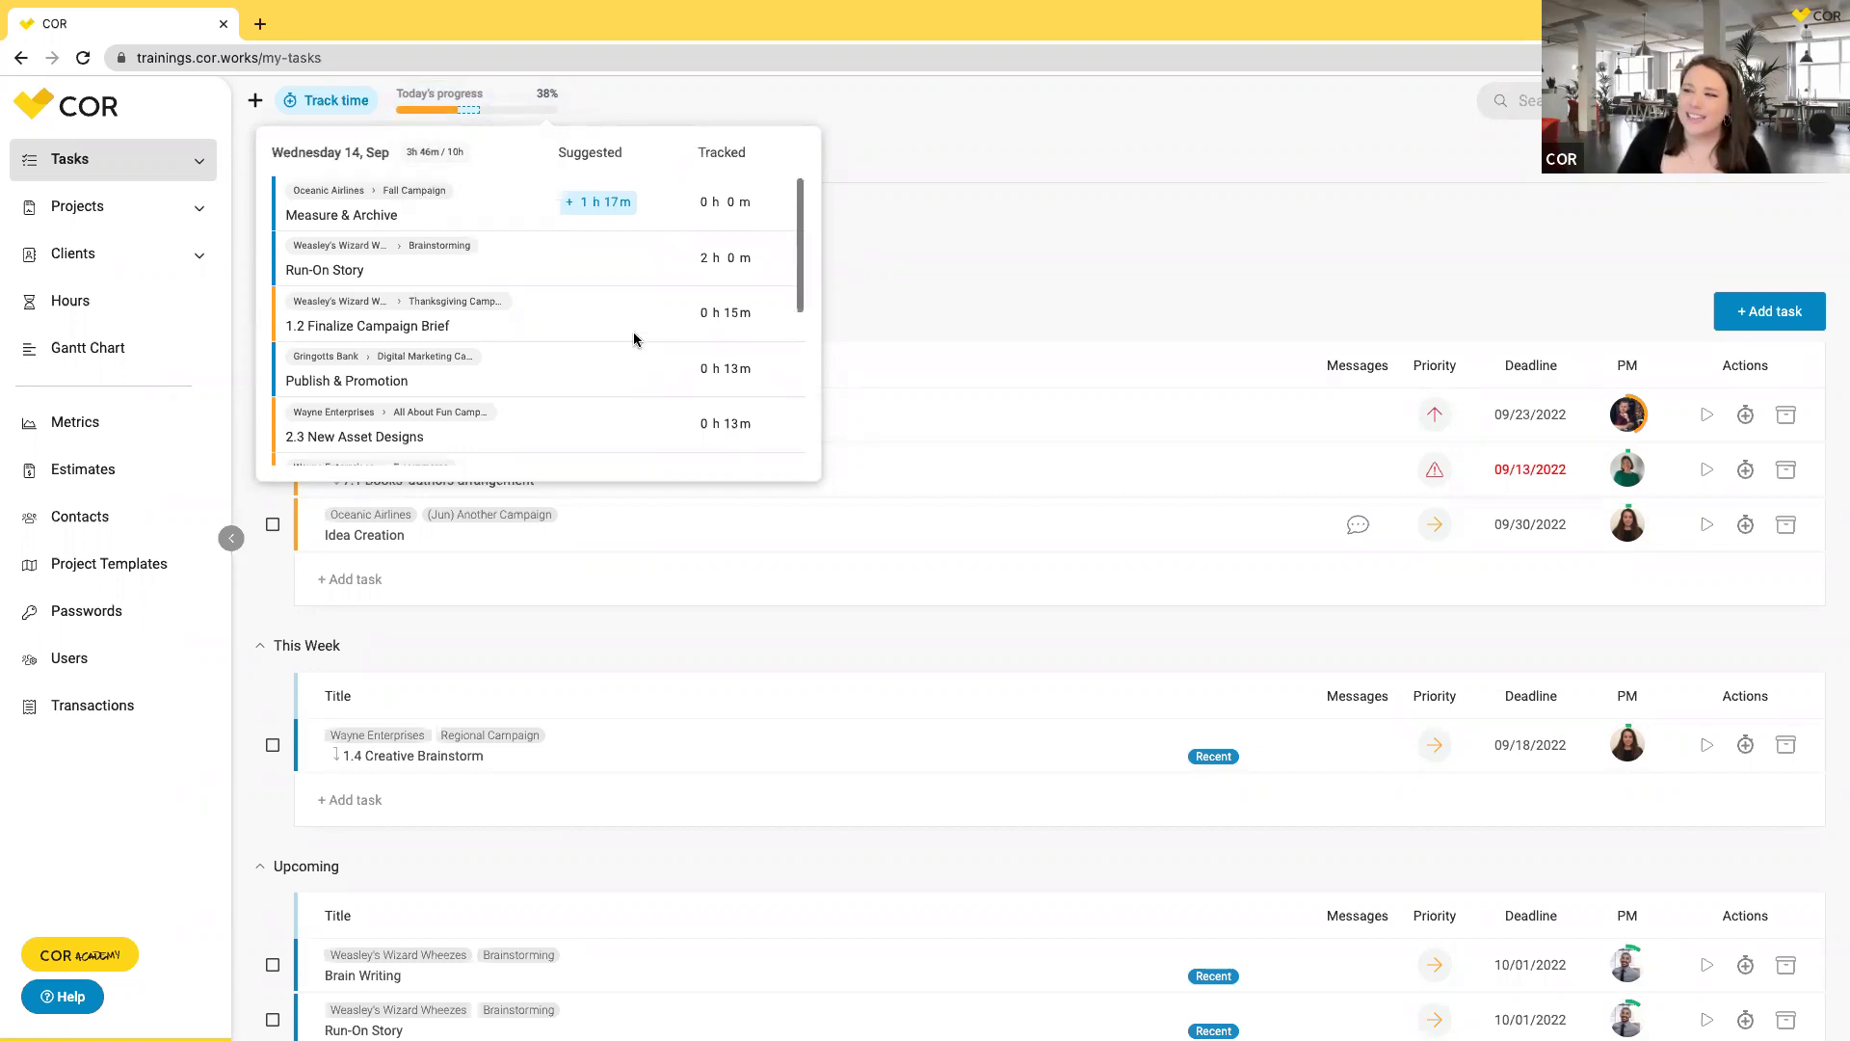
scroll(634, 338, "down", 2)
scroll(634, 338, "up", 6)
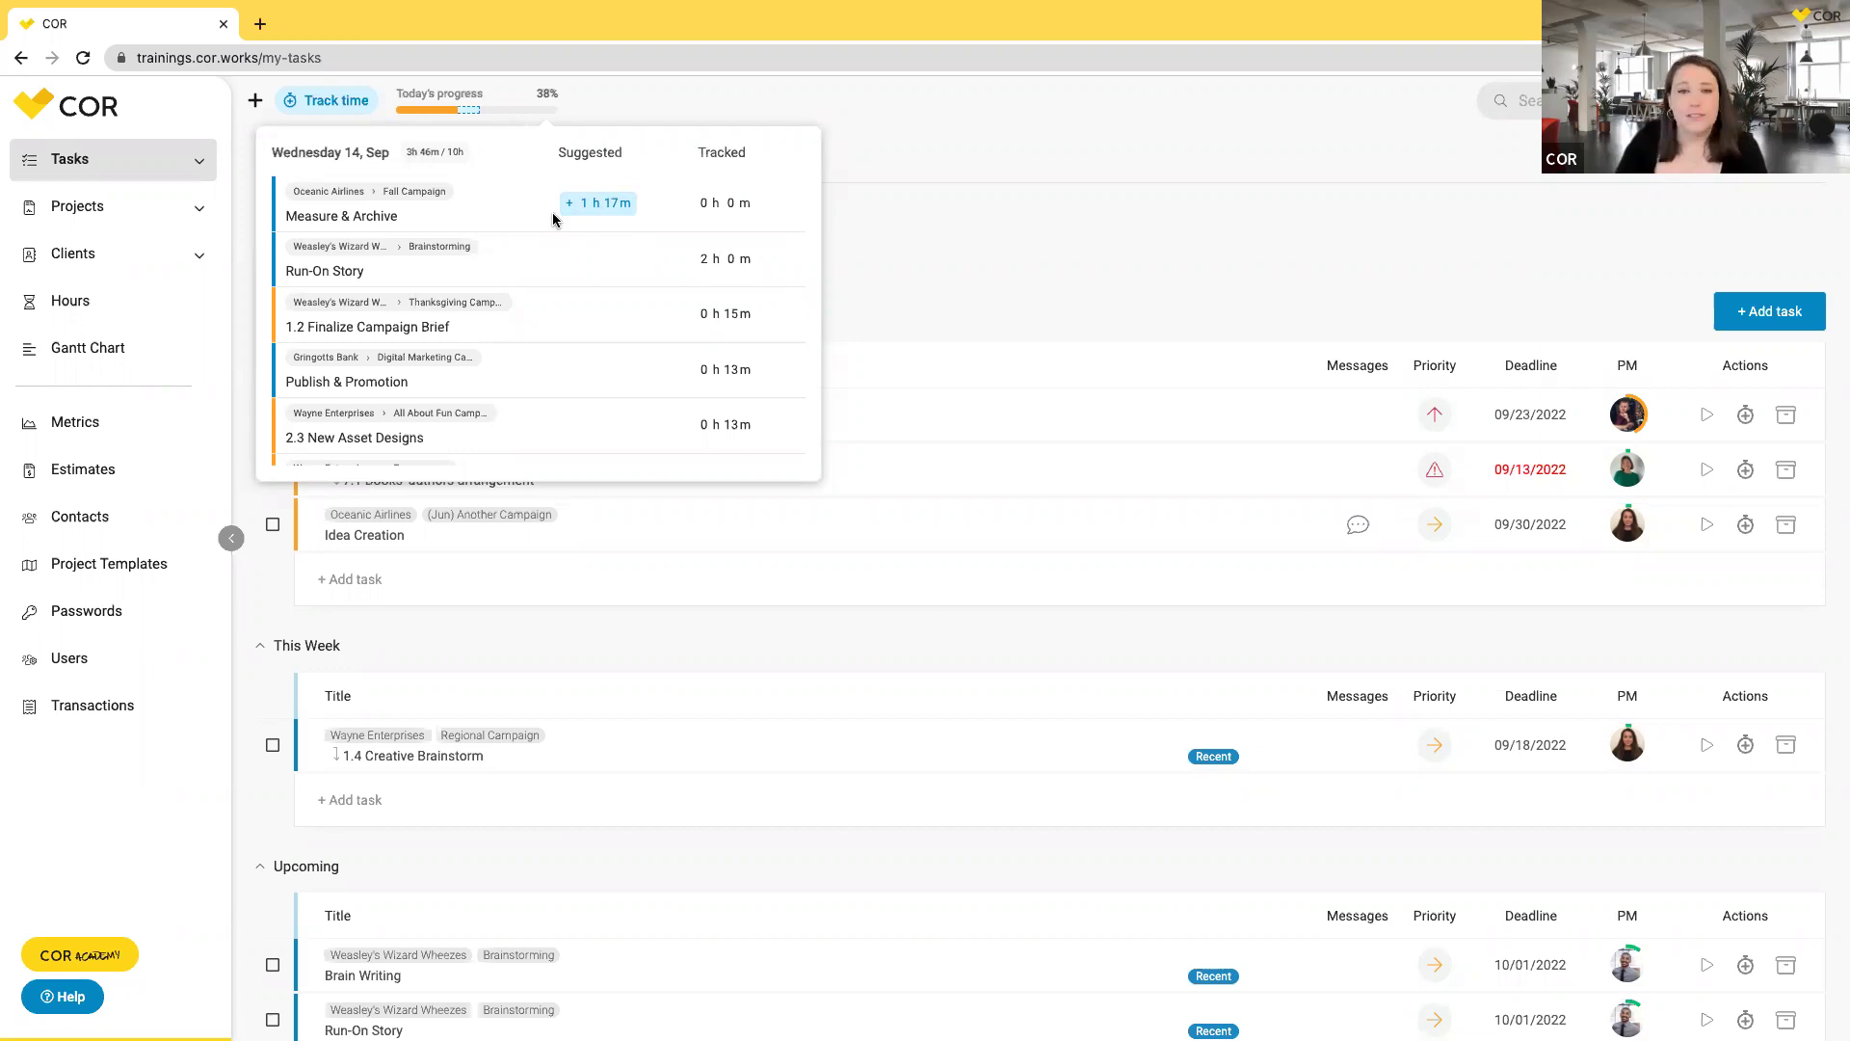
left_click(583, 203)
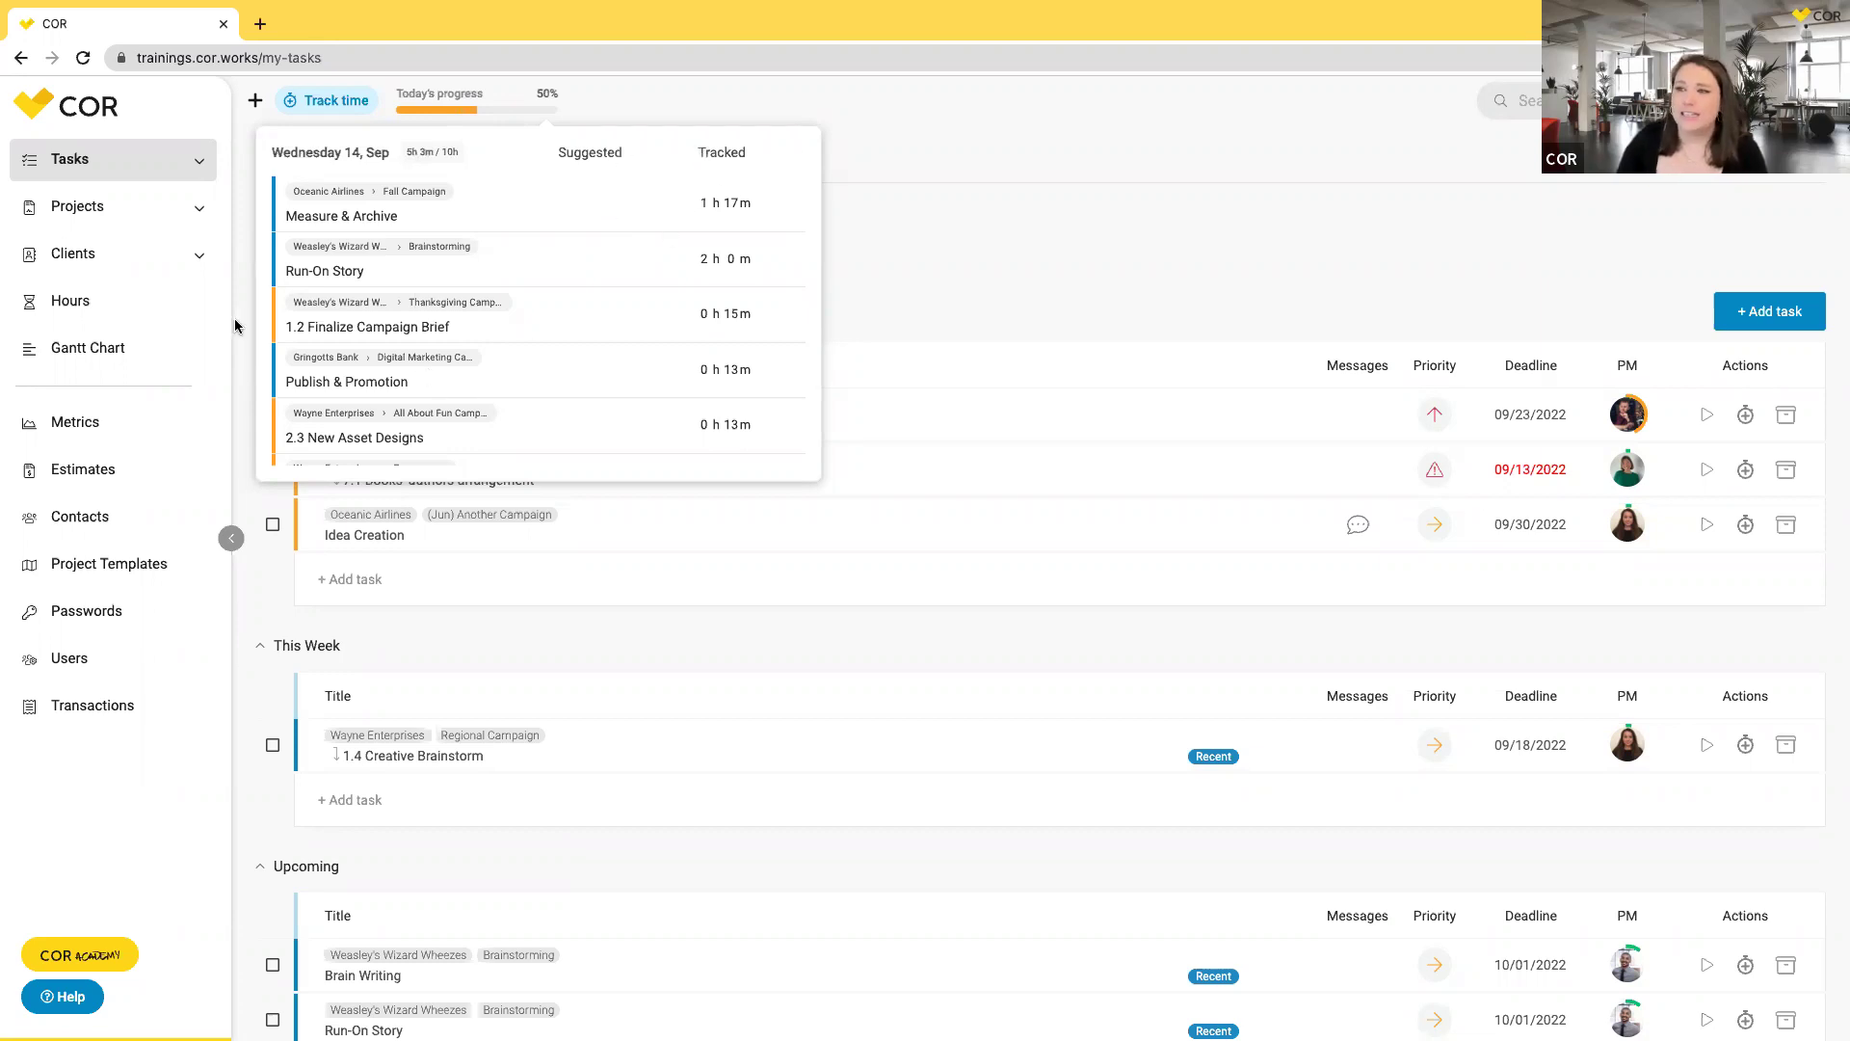
Review the personally tracked hours day by day for last week and this week in My Hours.
left_click(58, 301)
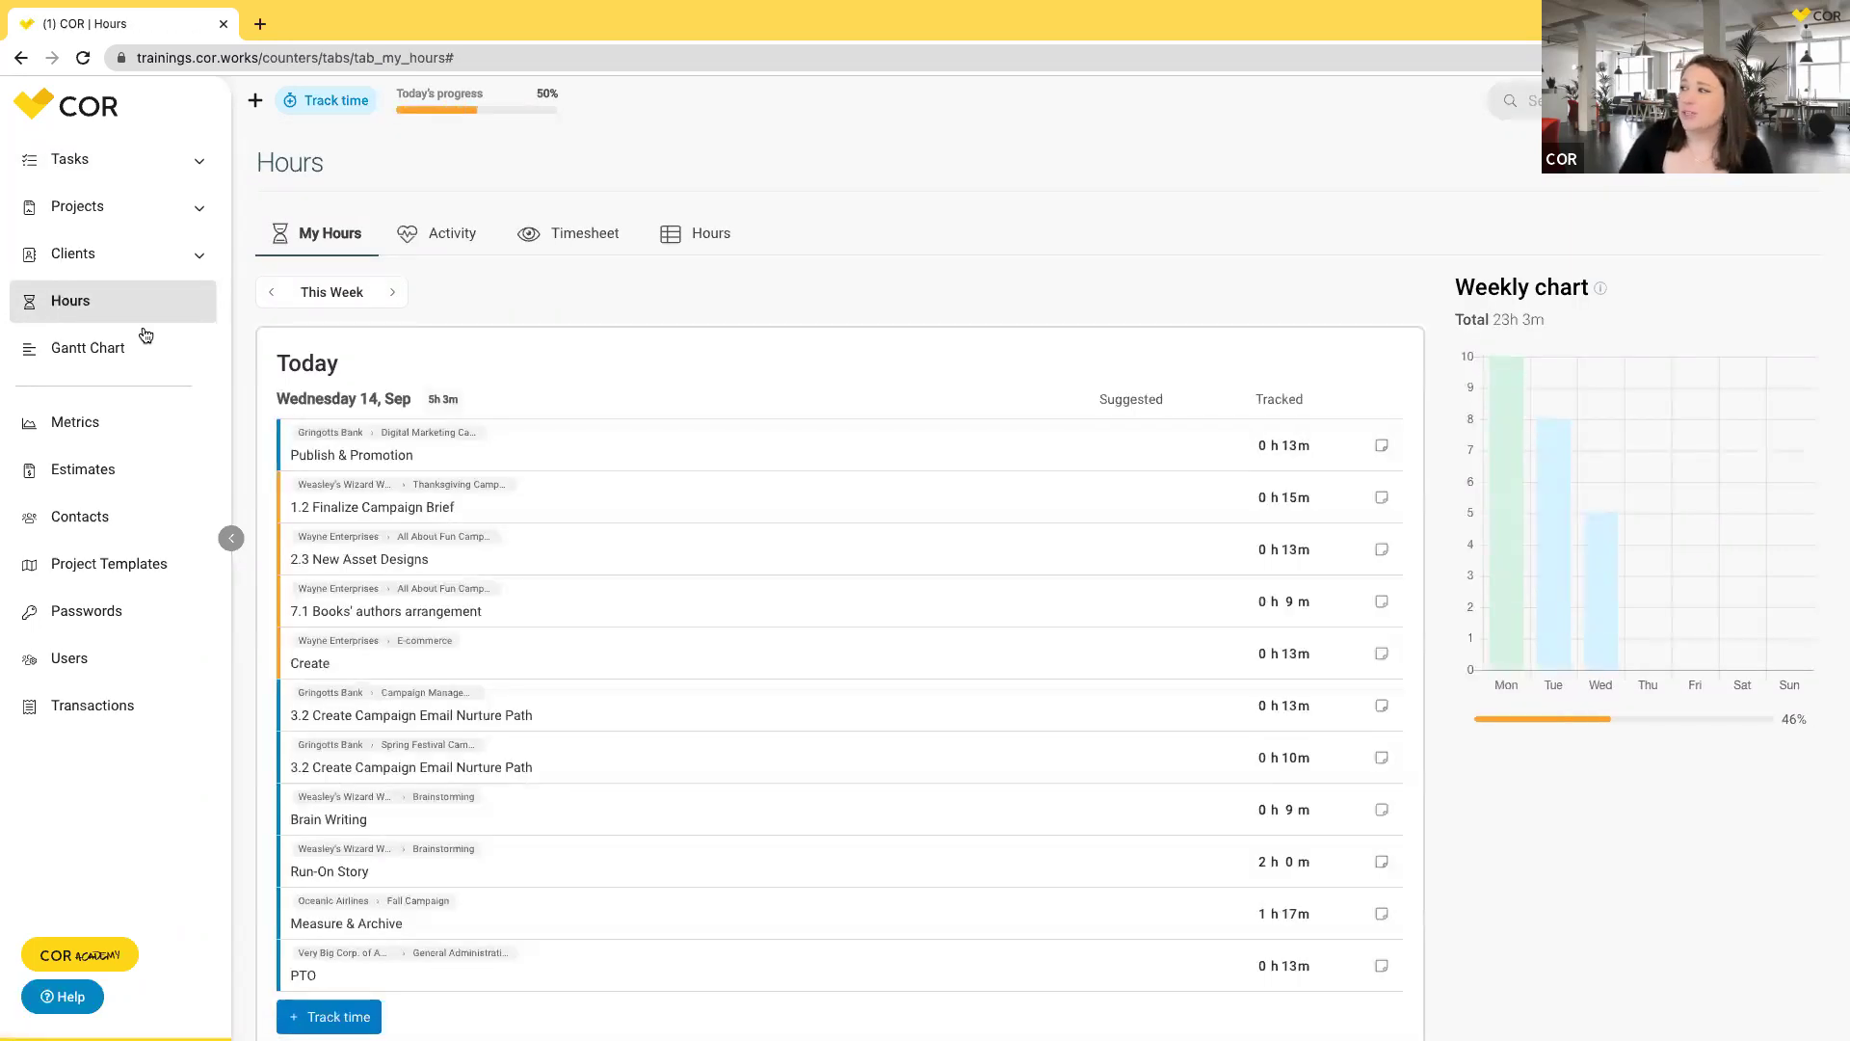
left_click(271, 292)
scroll(796, 717, "down", 10)
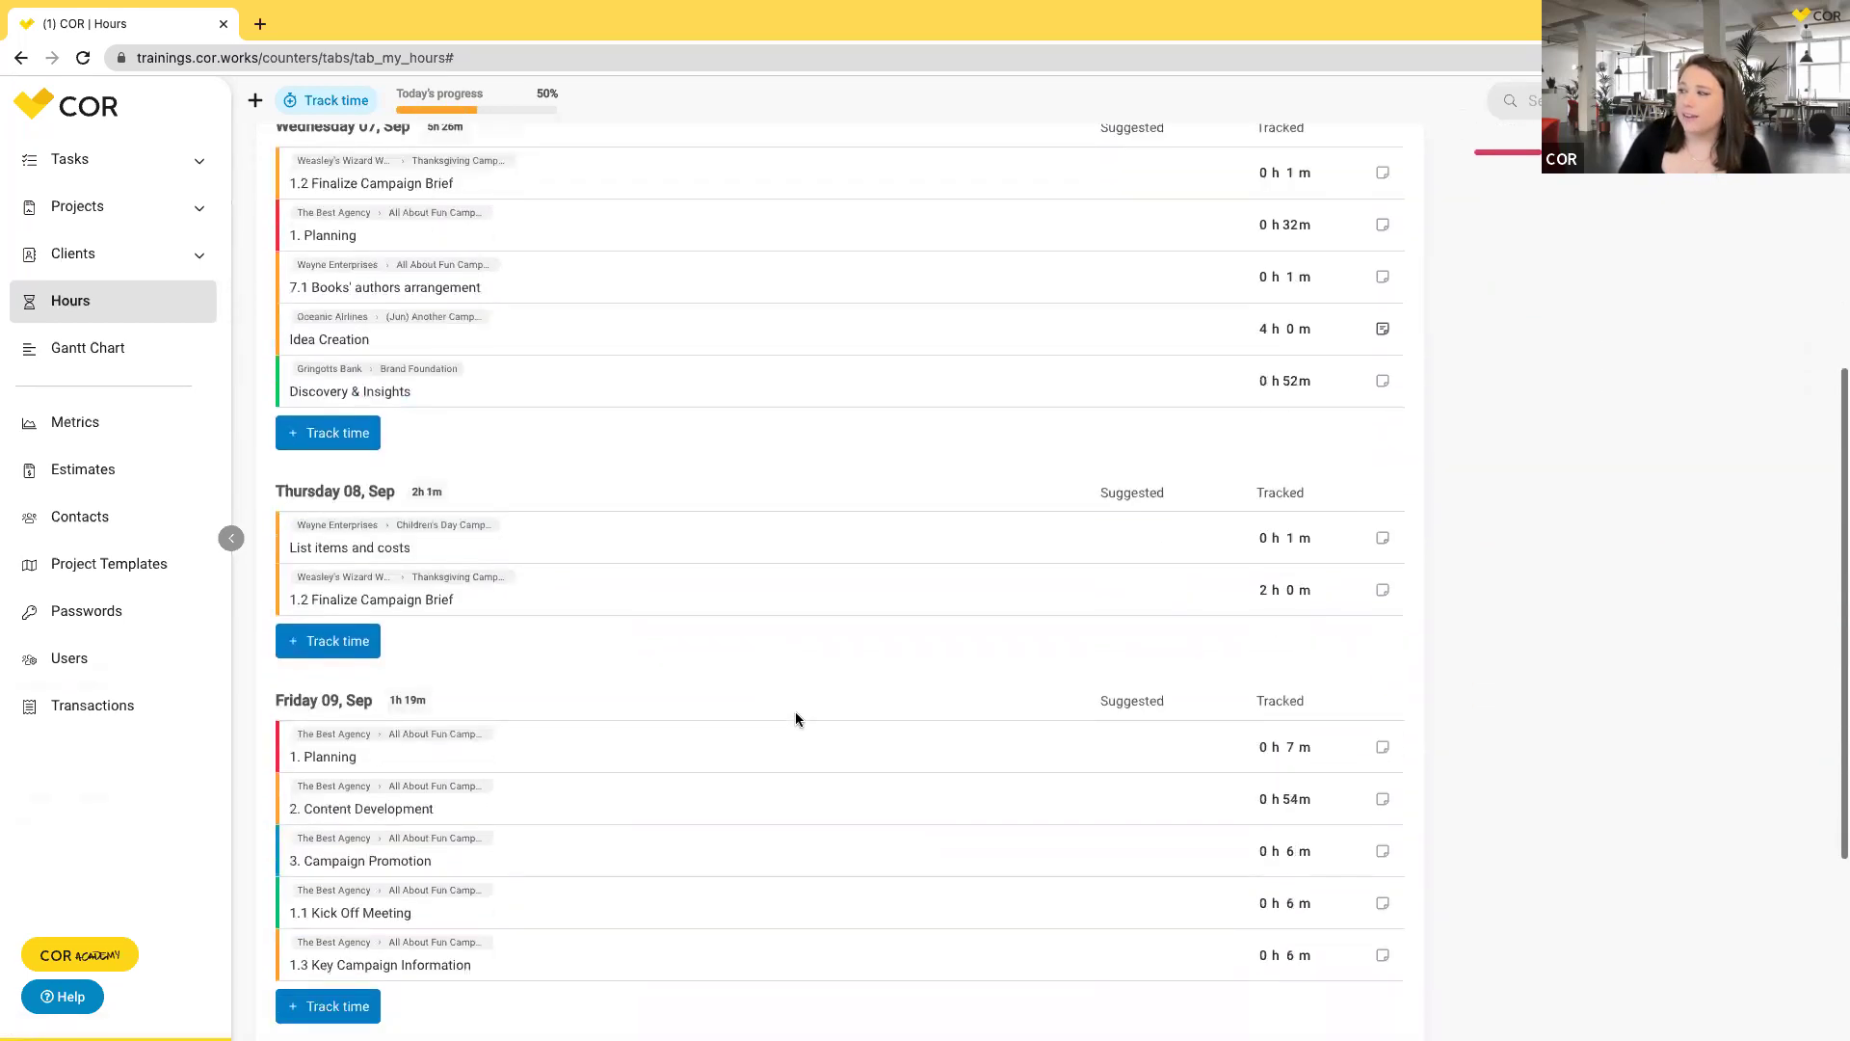
scroll(797, 714, "up", 10)
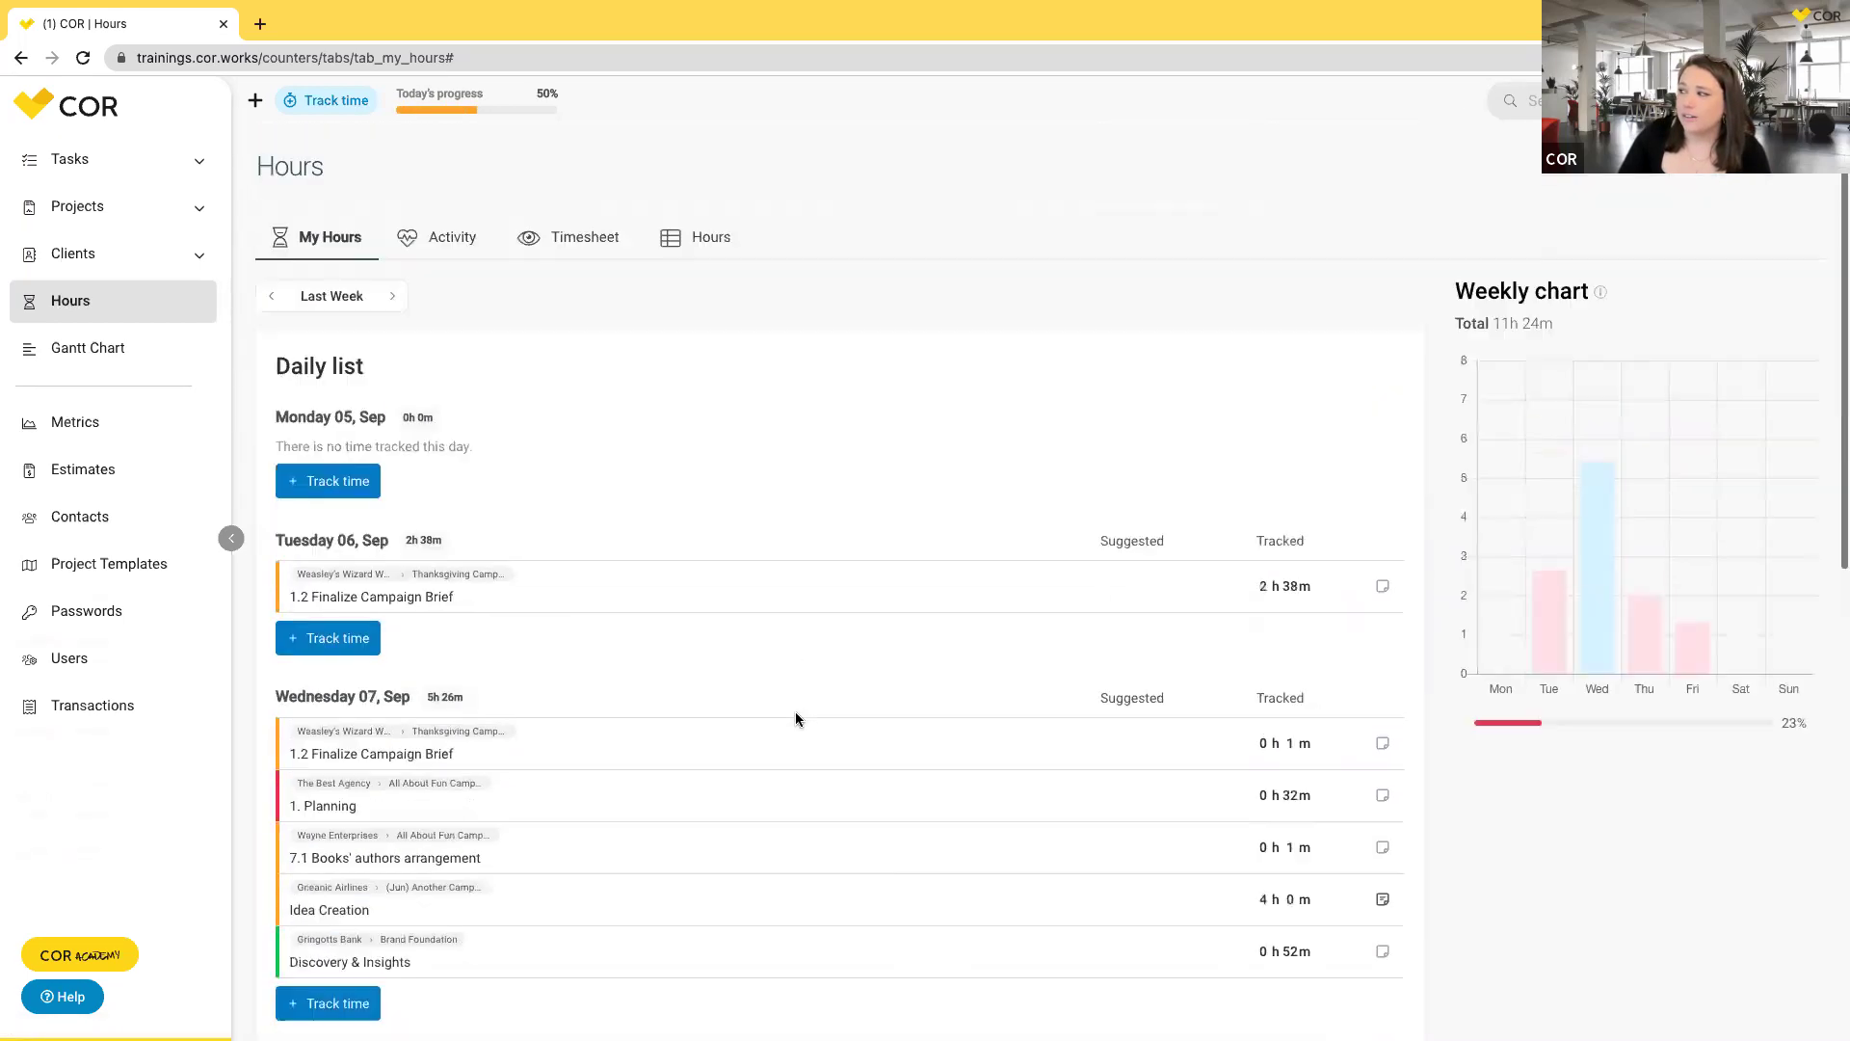
left_click(392, 292)
scroll(743, 578, "down", 8)
scroll(745, 580, "down", 4)
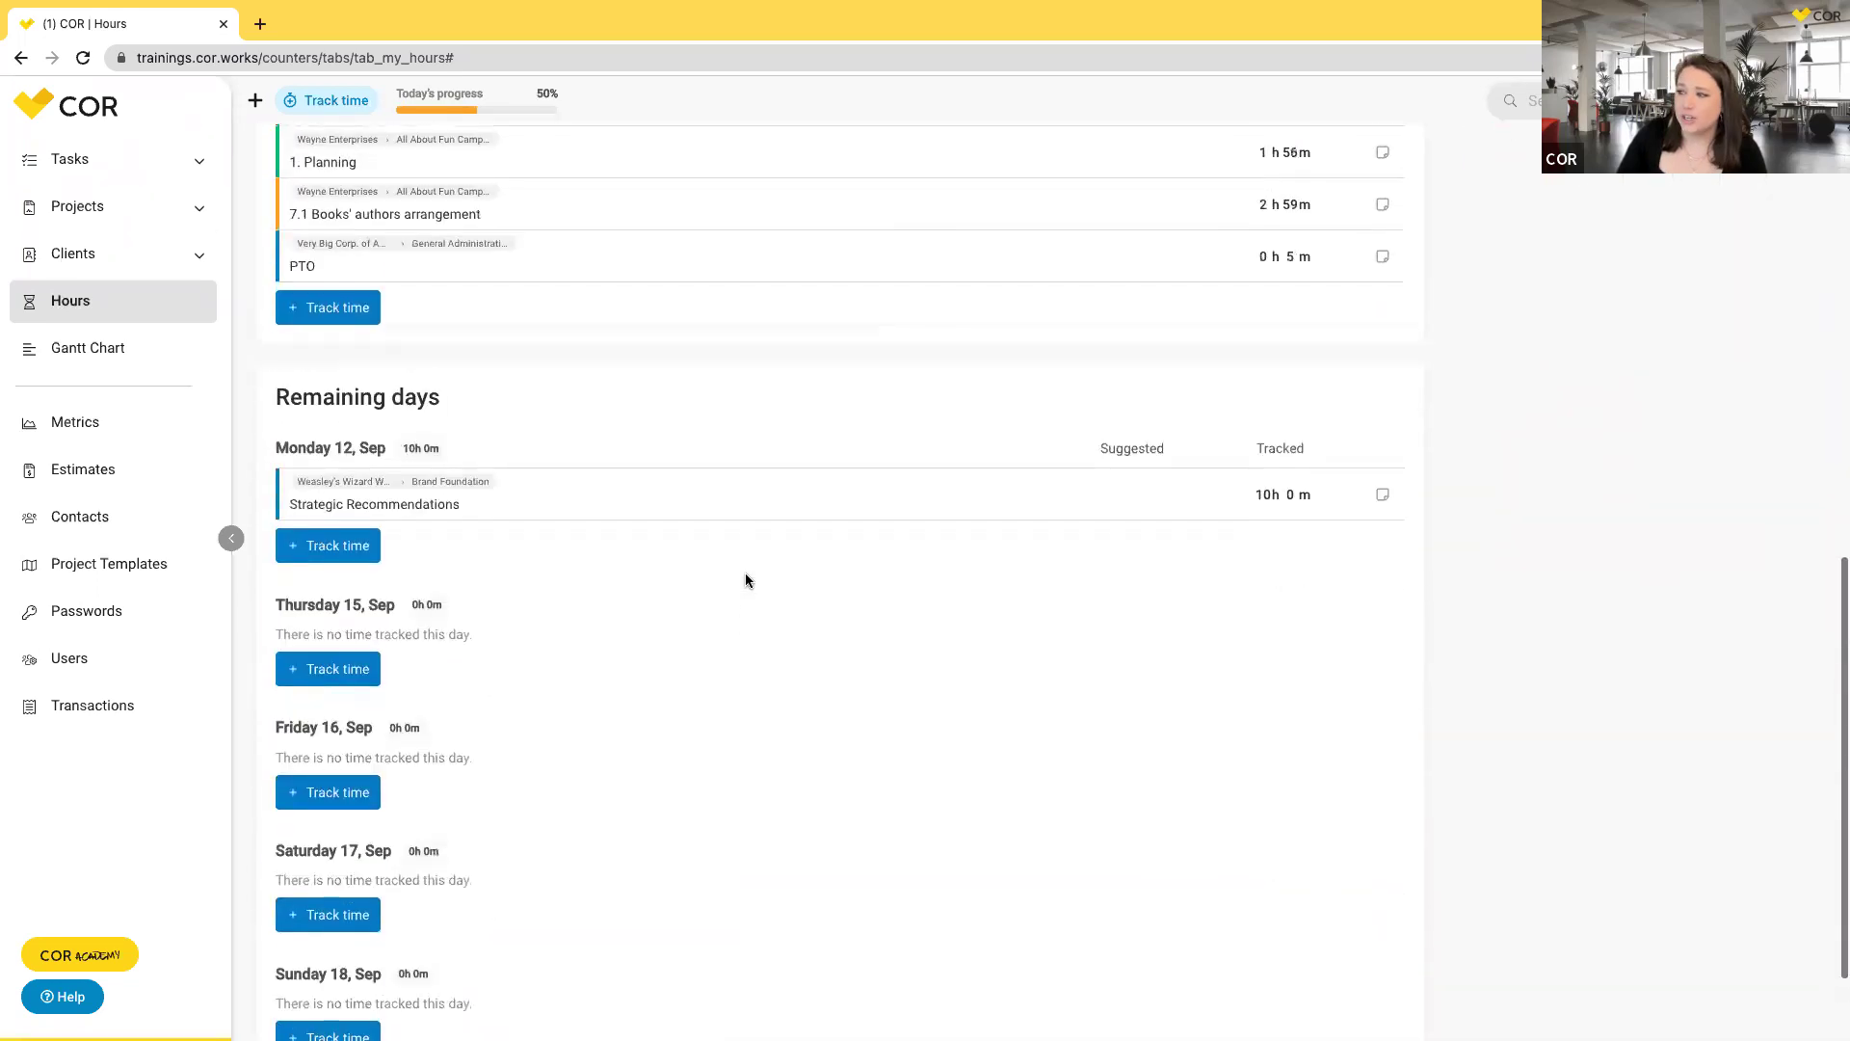
scroll(745, 579, "up", 10)
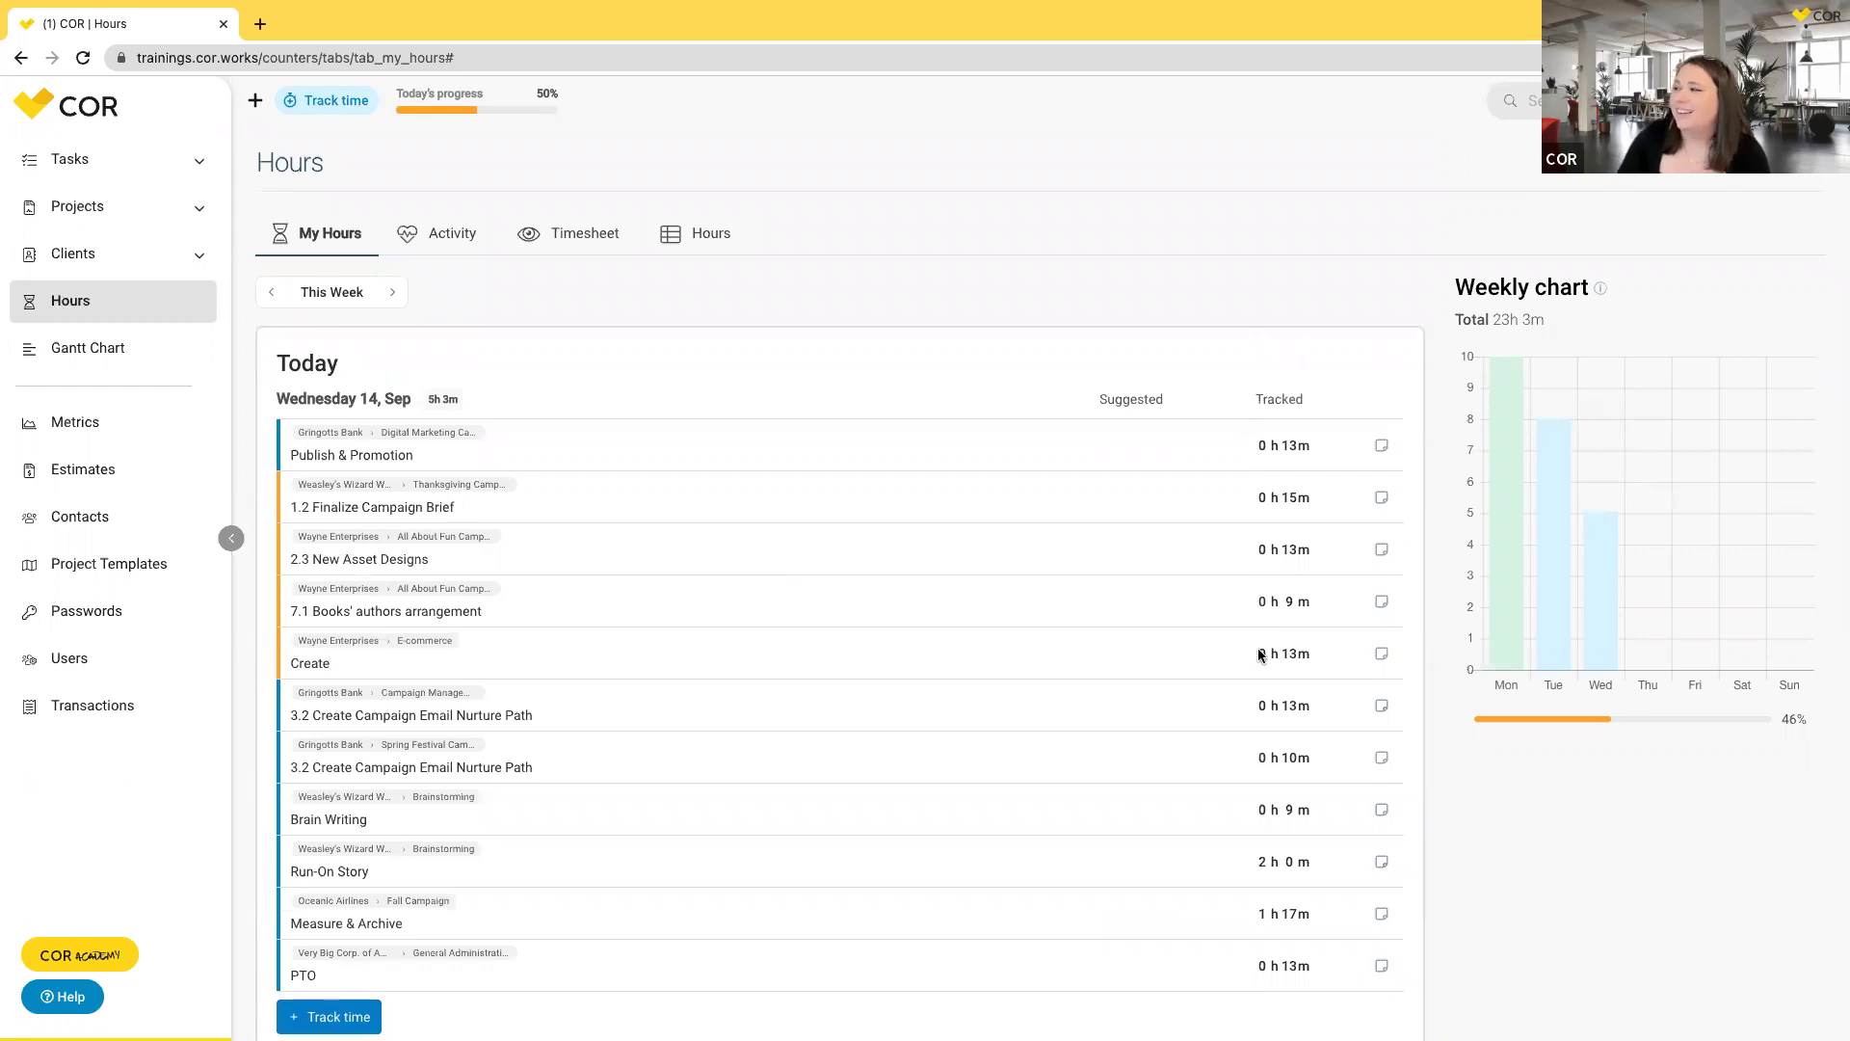
scroll(1260, 656, "down", 3)
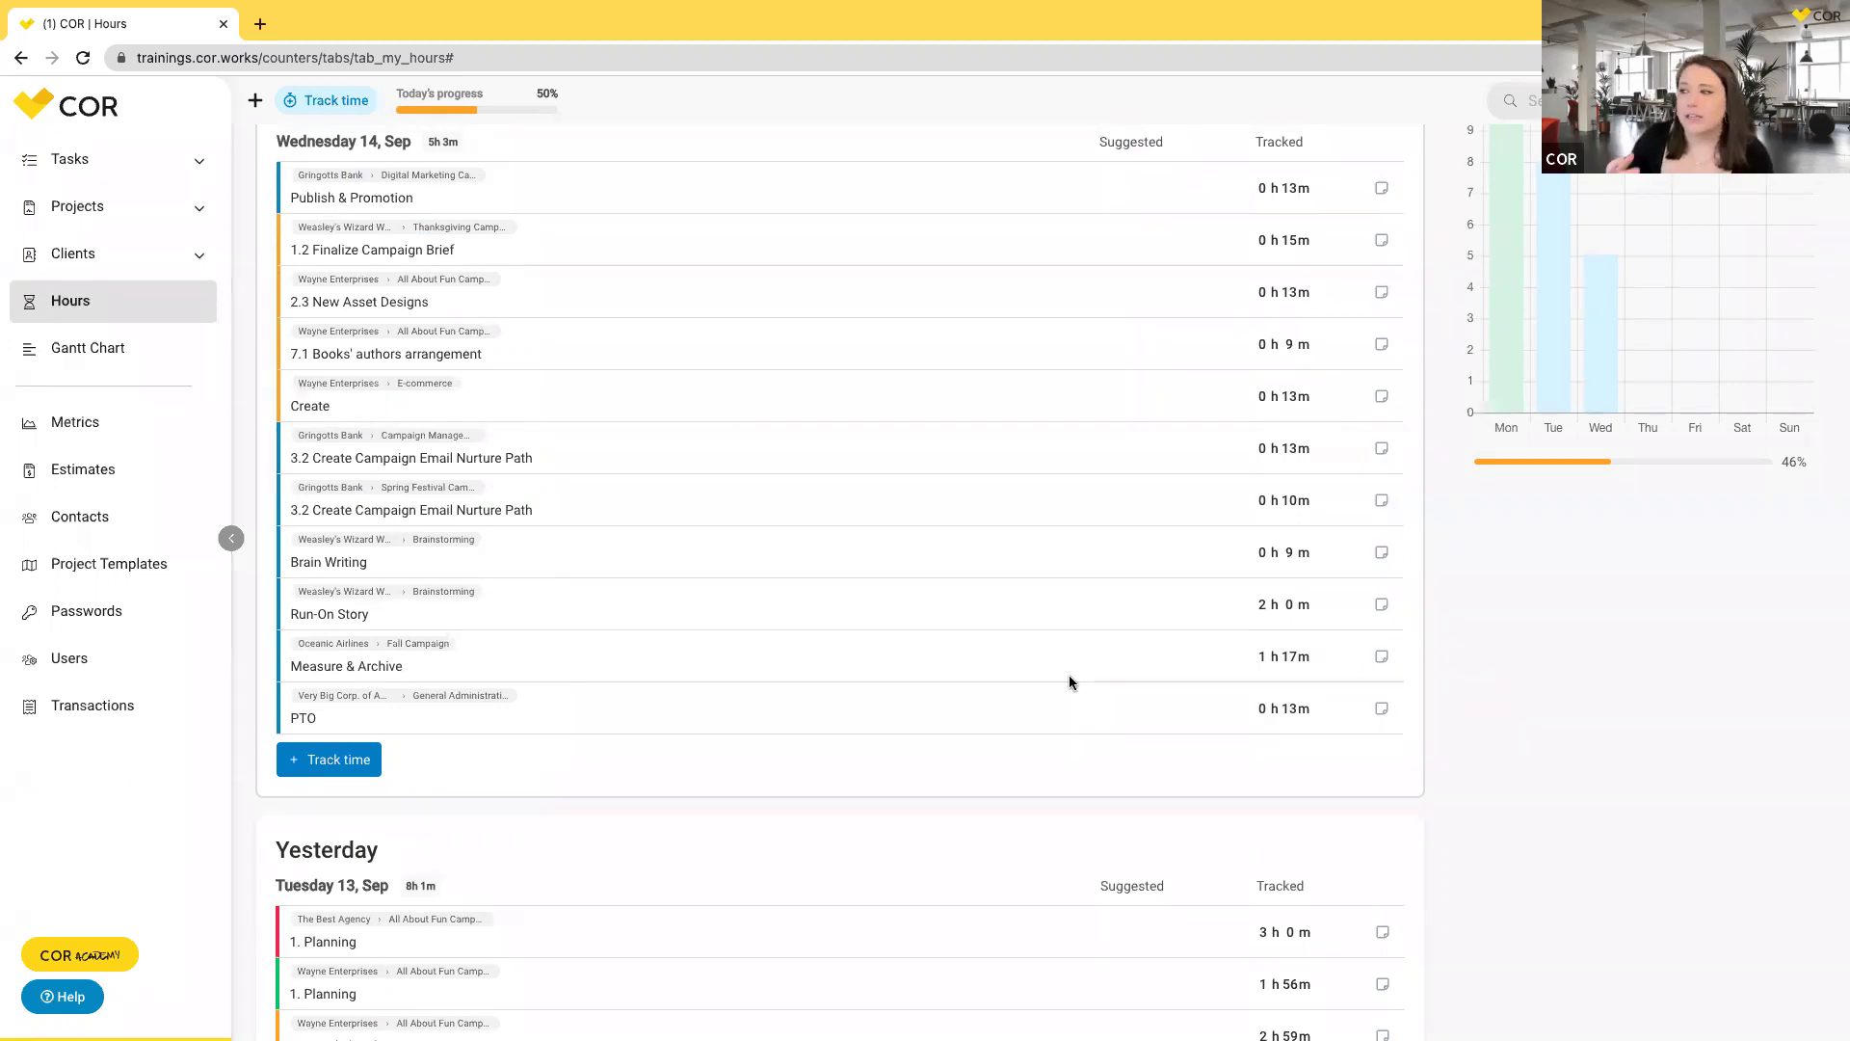
scroll(1070, 680, "up", 3)
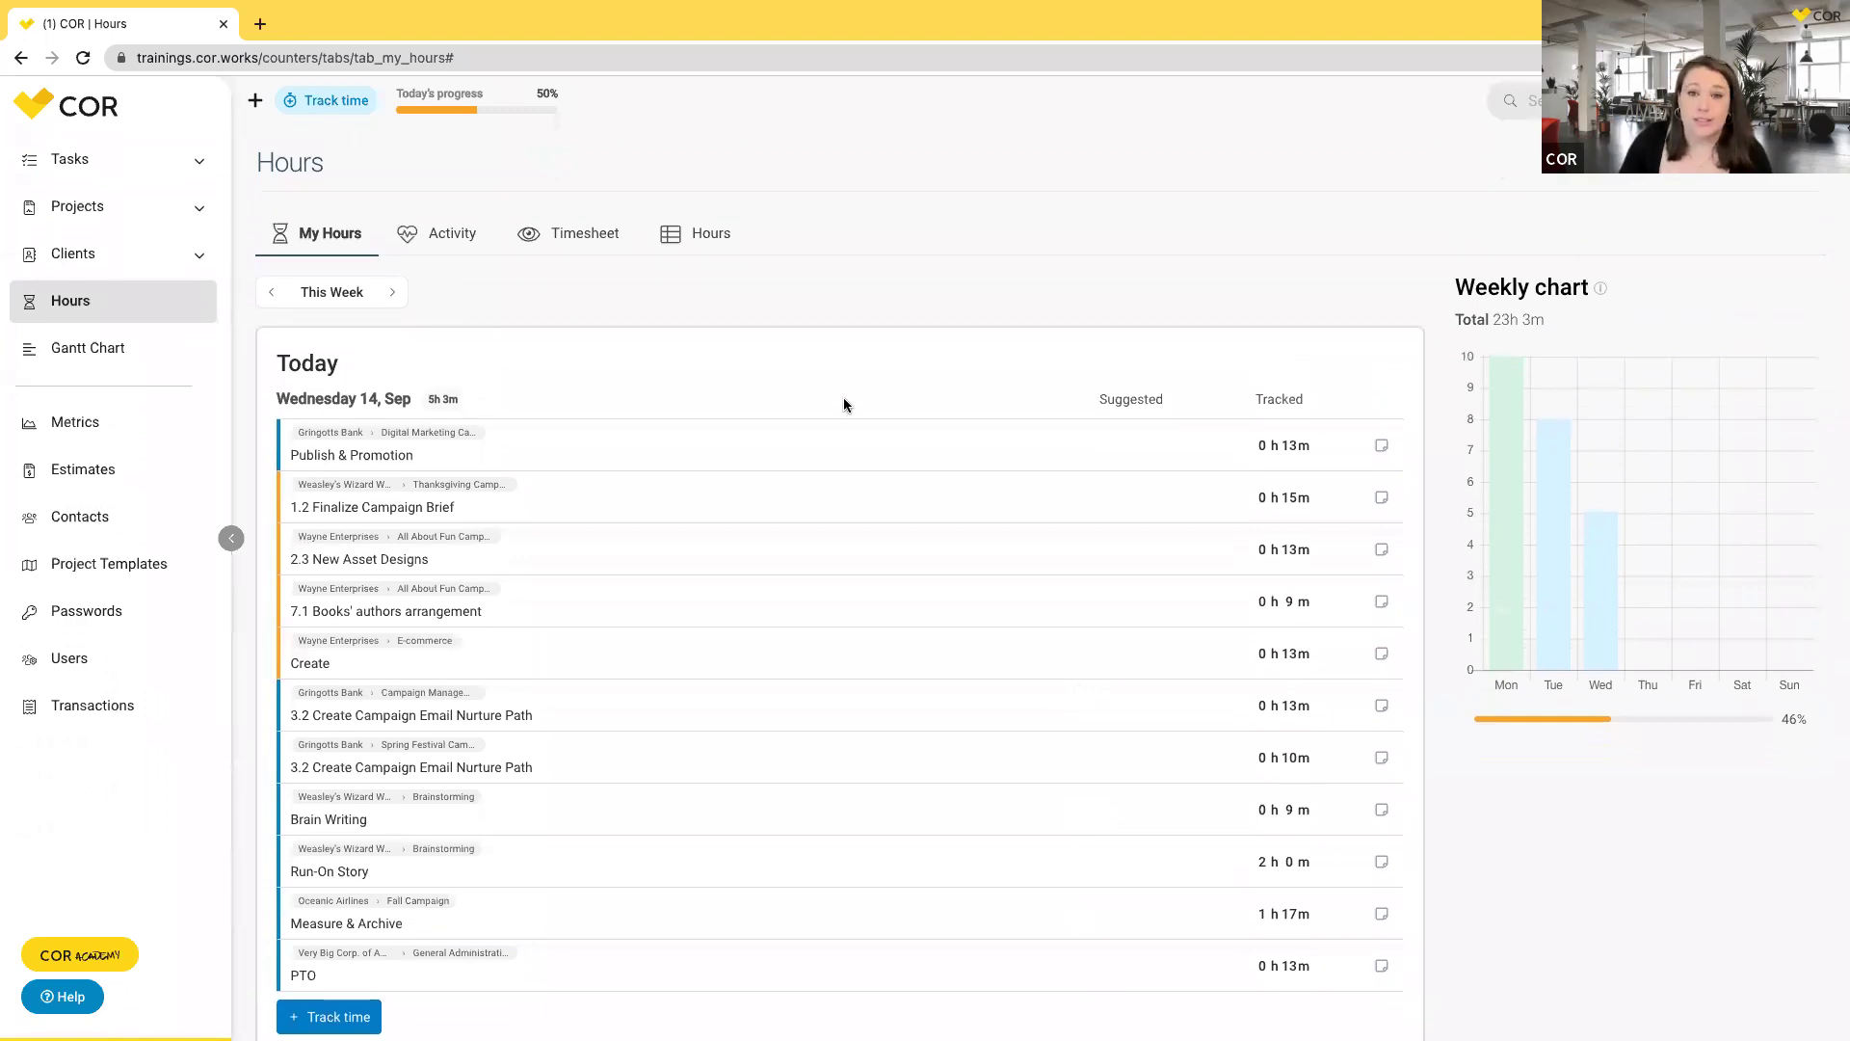
Open the Timesheet and remove its user filter to examine the whole team's logged hours for 09/07/2022 - 09/14/2022.
left_click(568, 236)
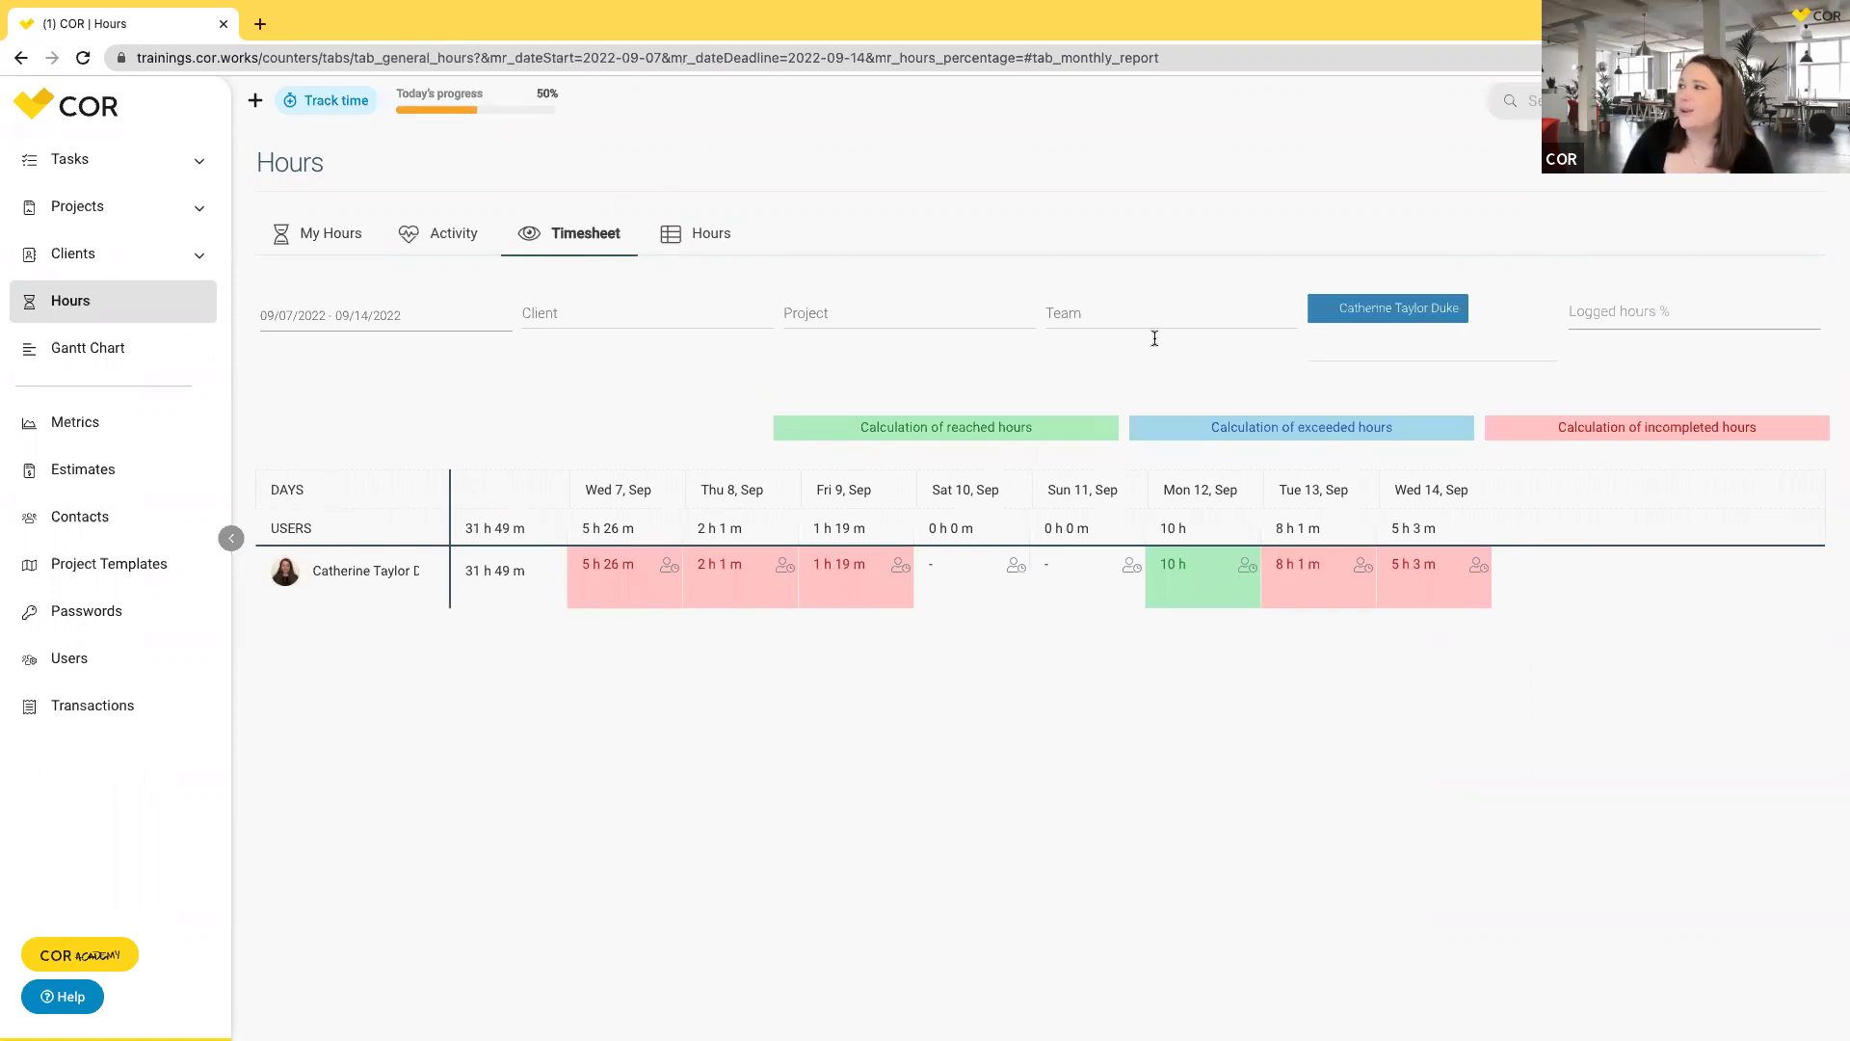
left_click(1322, 308)
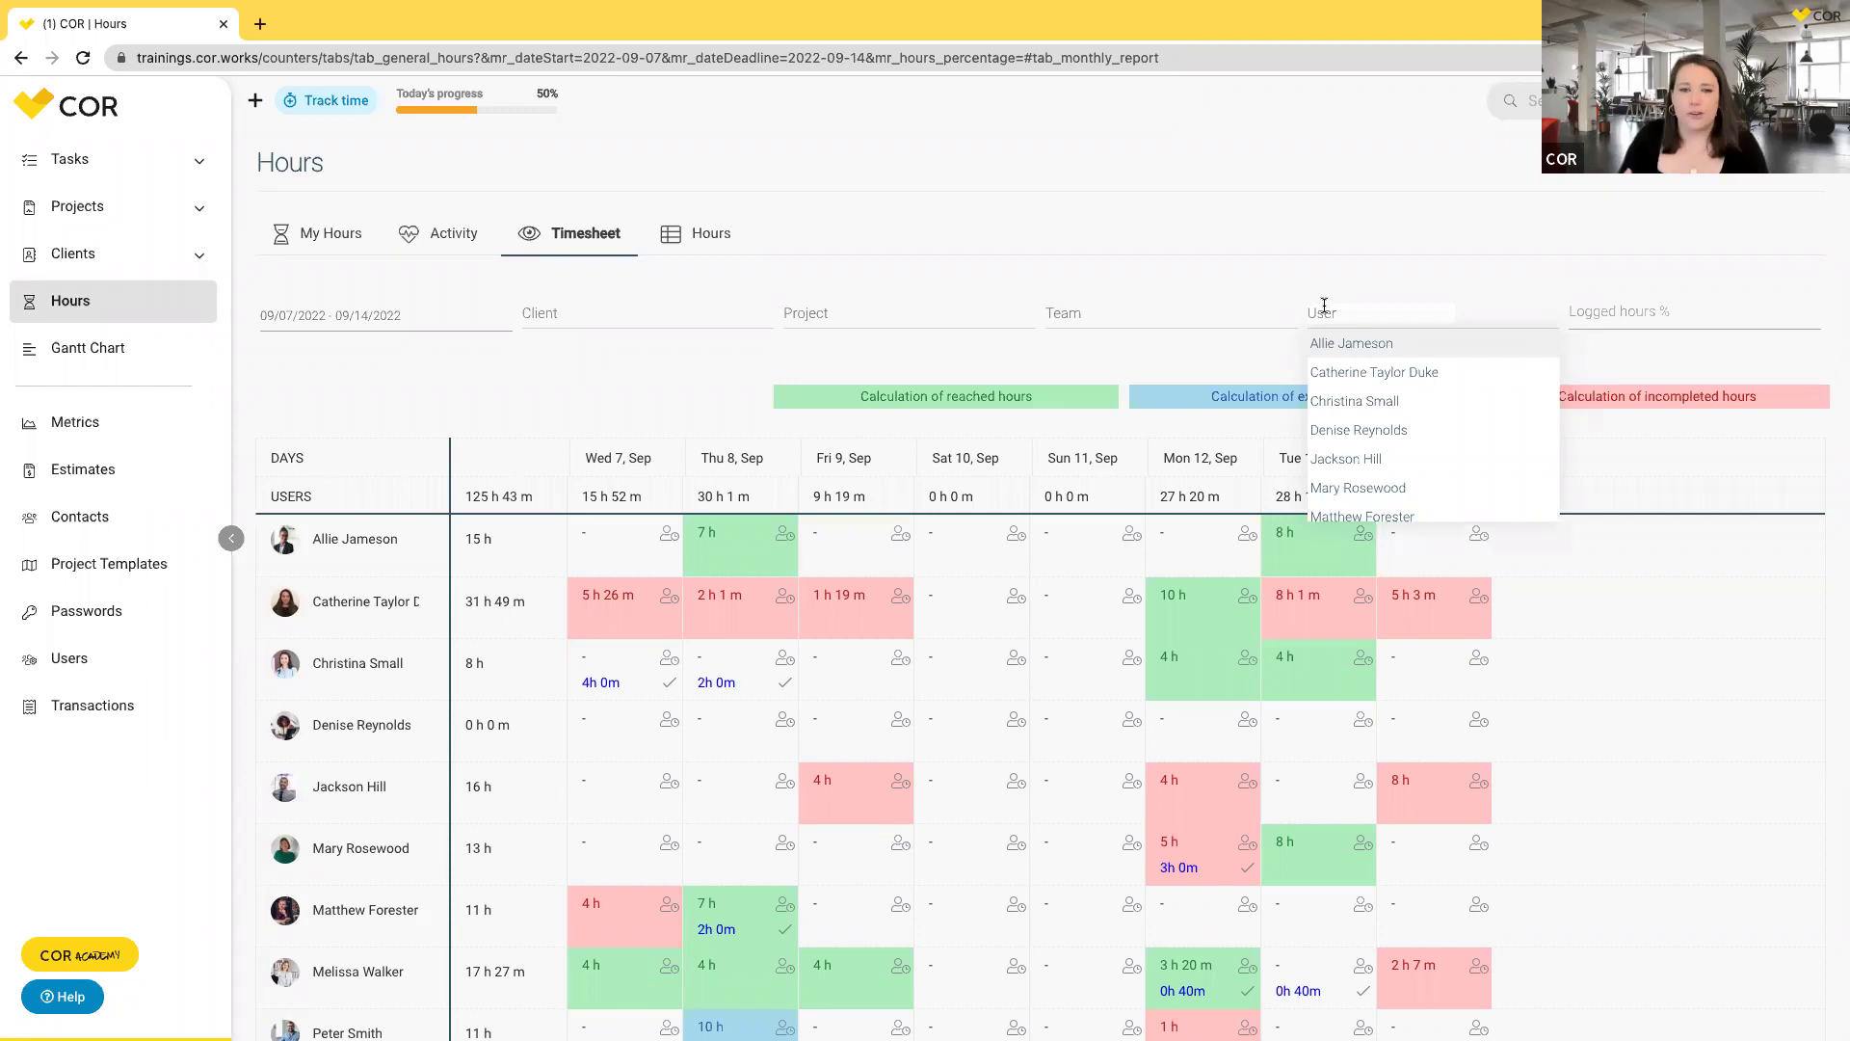
scroll(1349, 443, "down", 5)
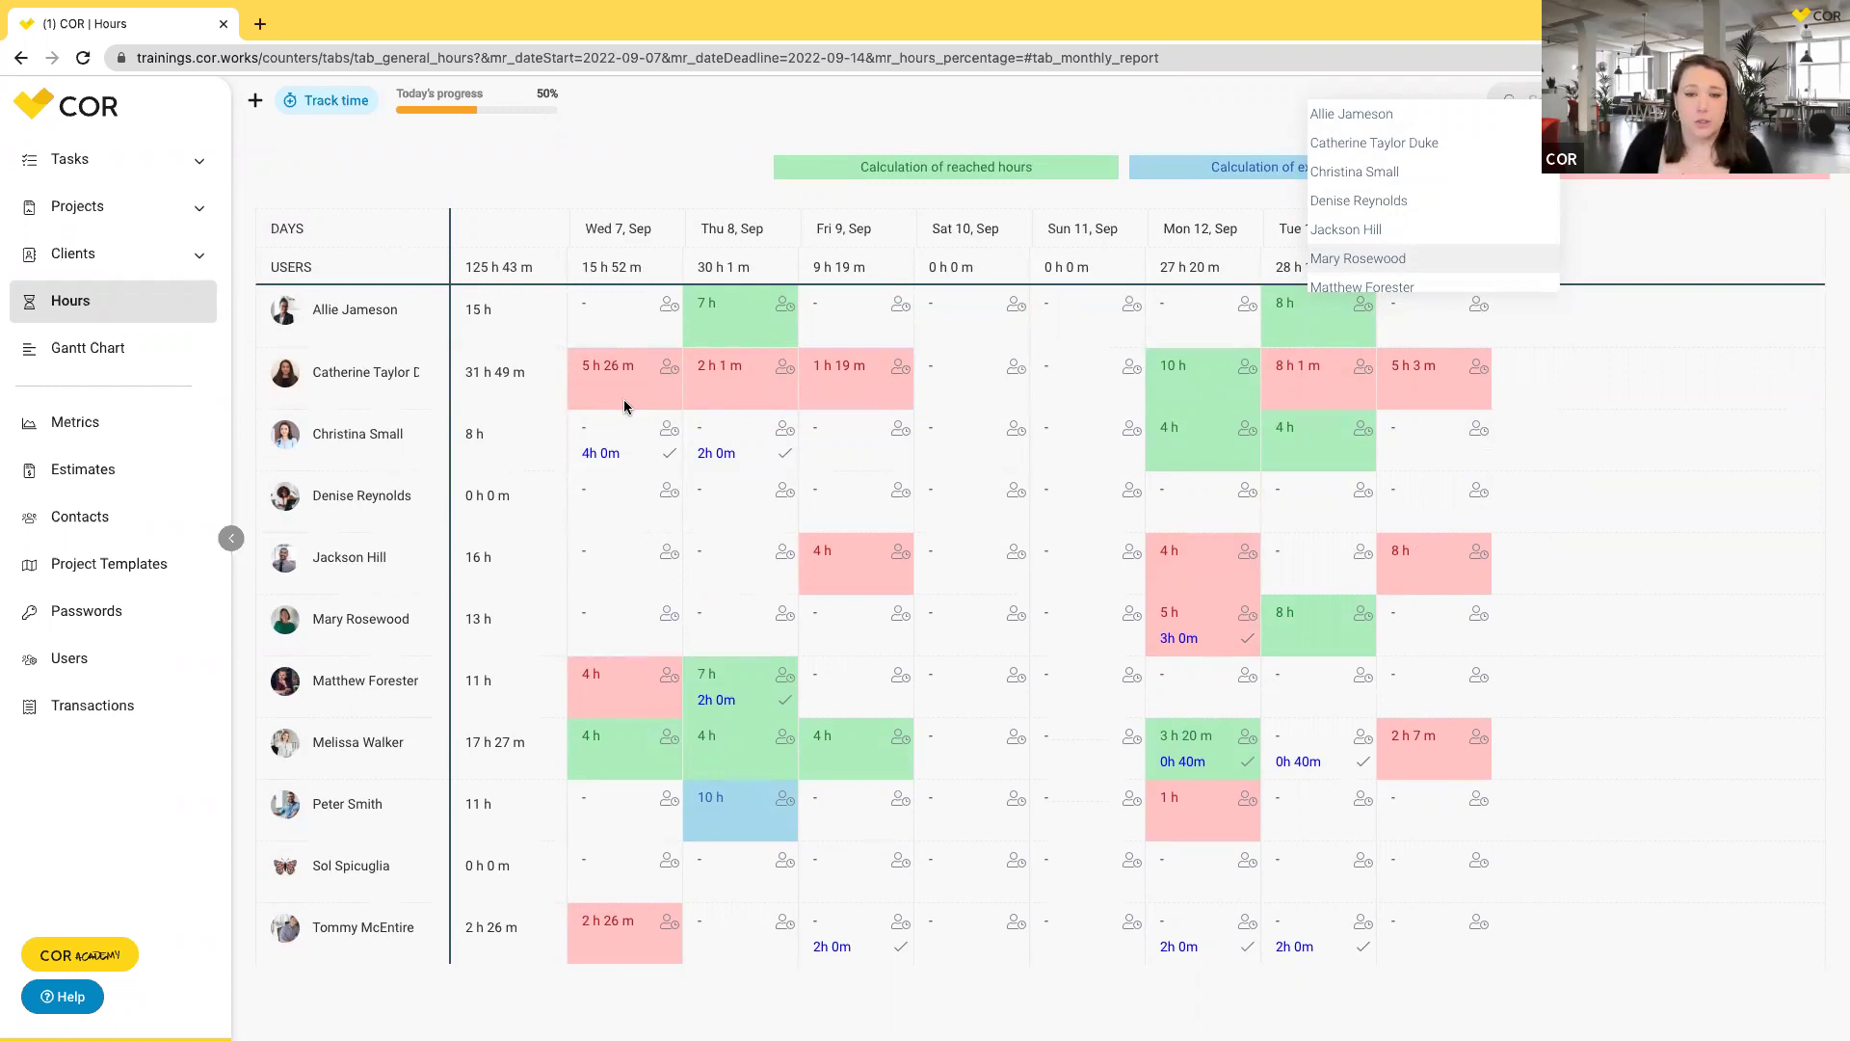
scroll(663, 588, "up", 2)
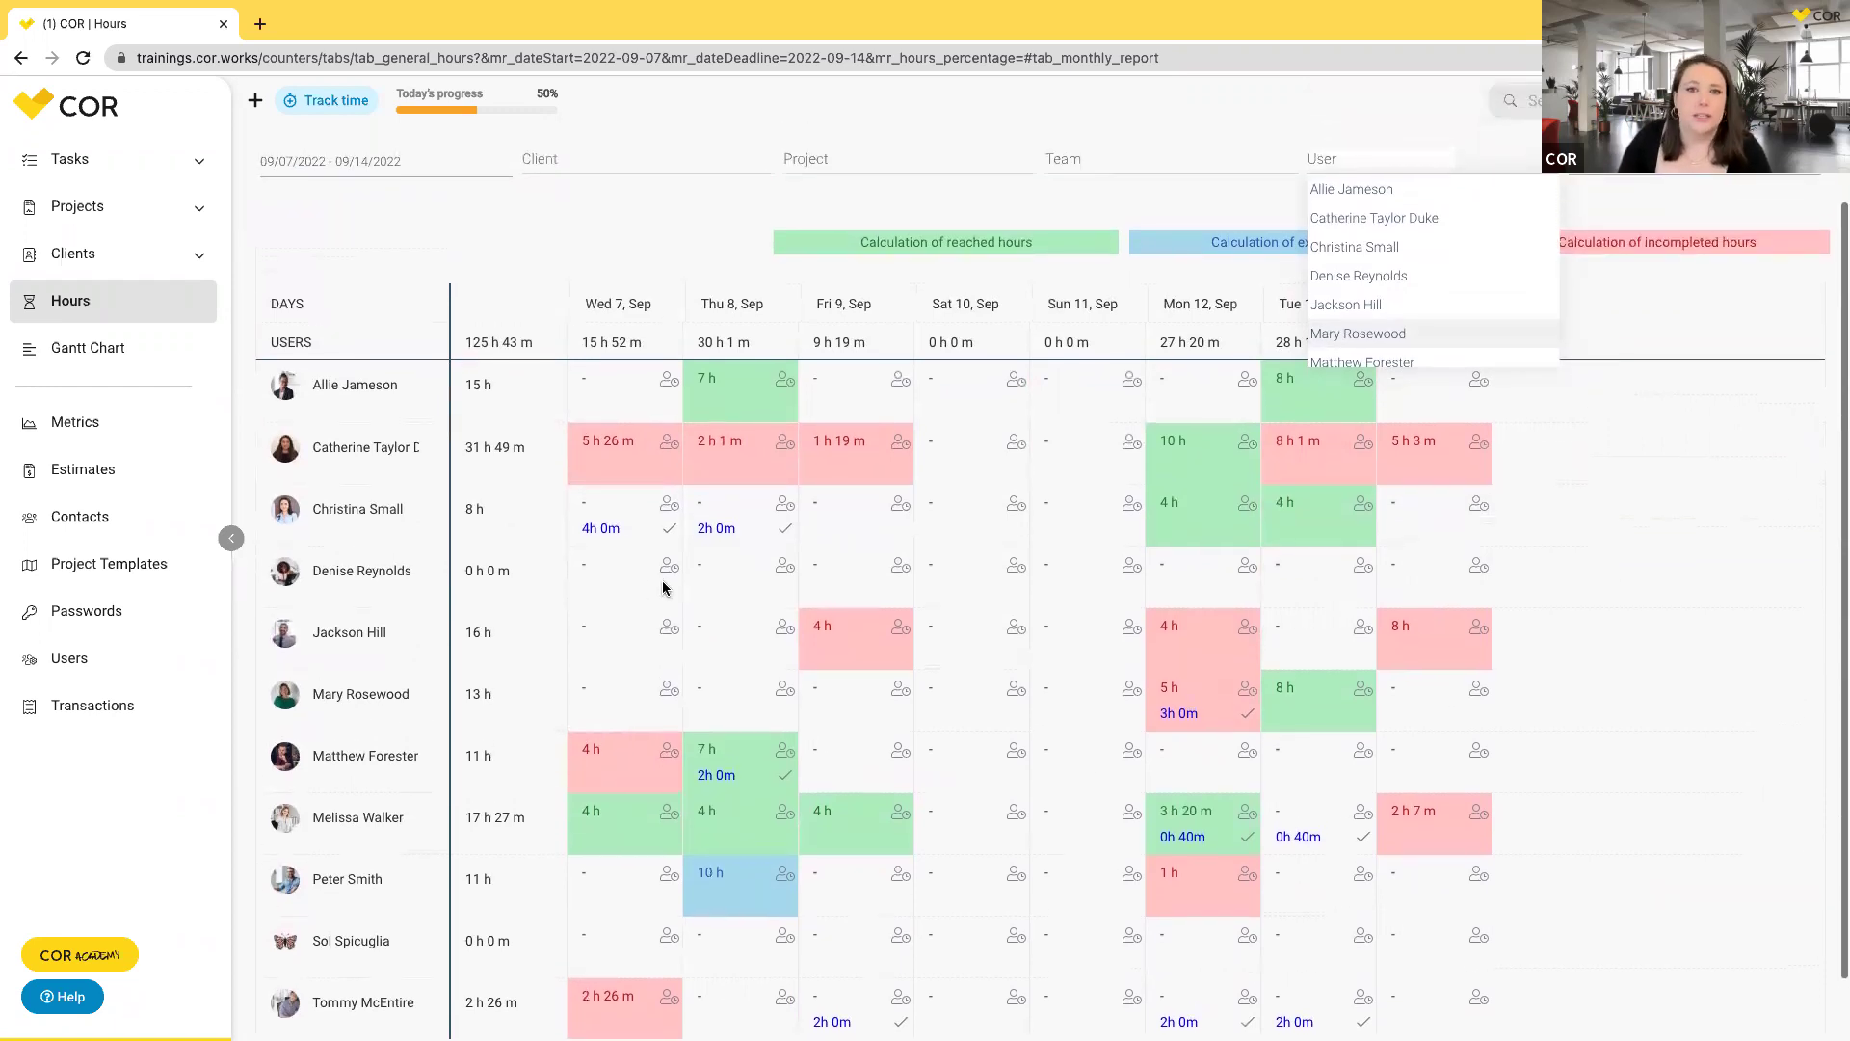
mouse_move(719, 825)
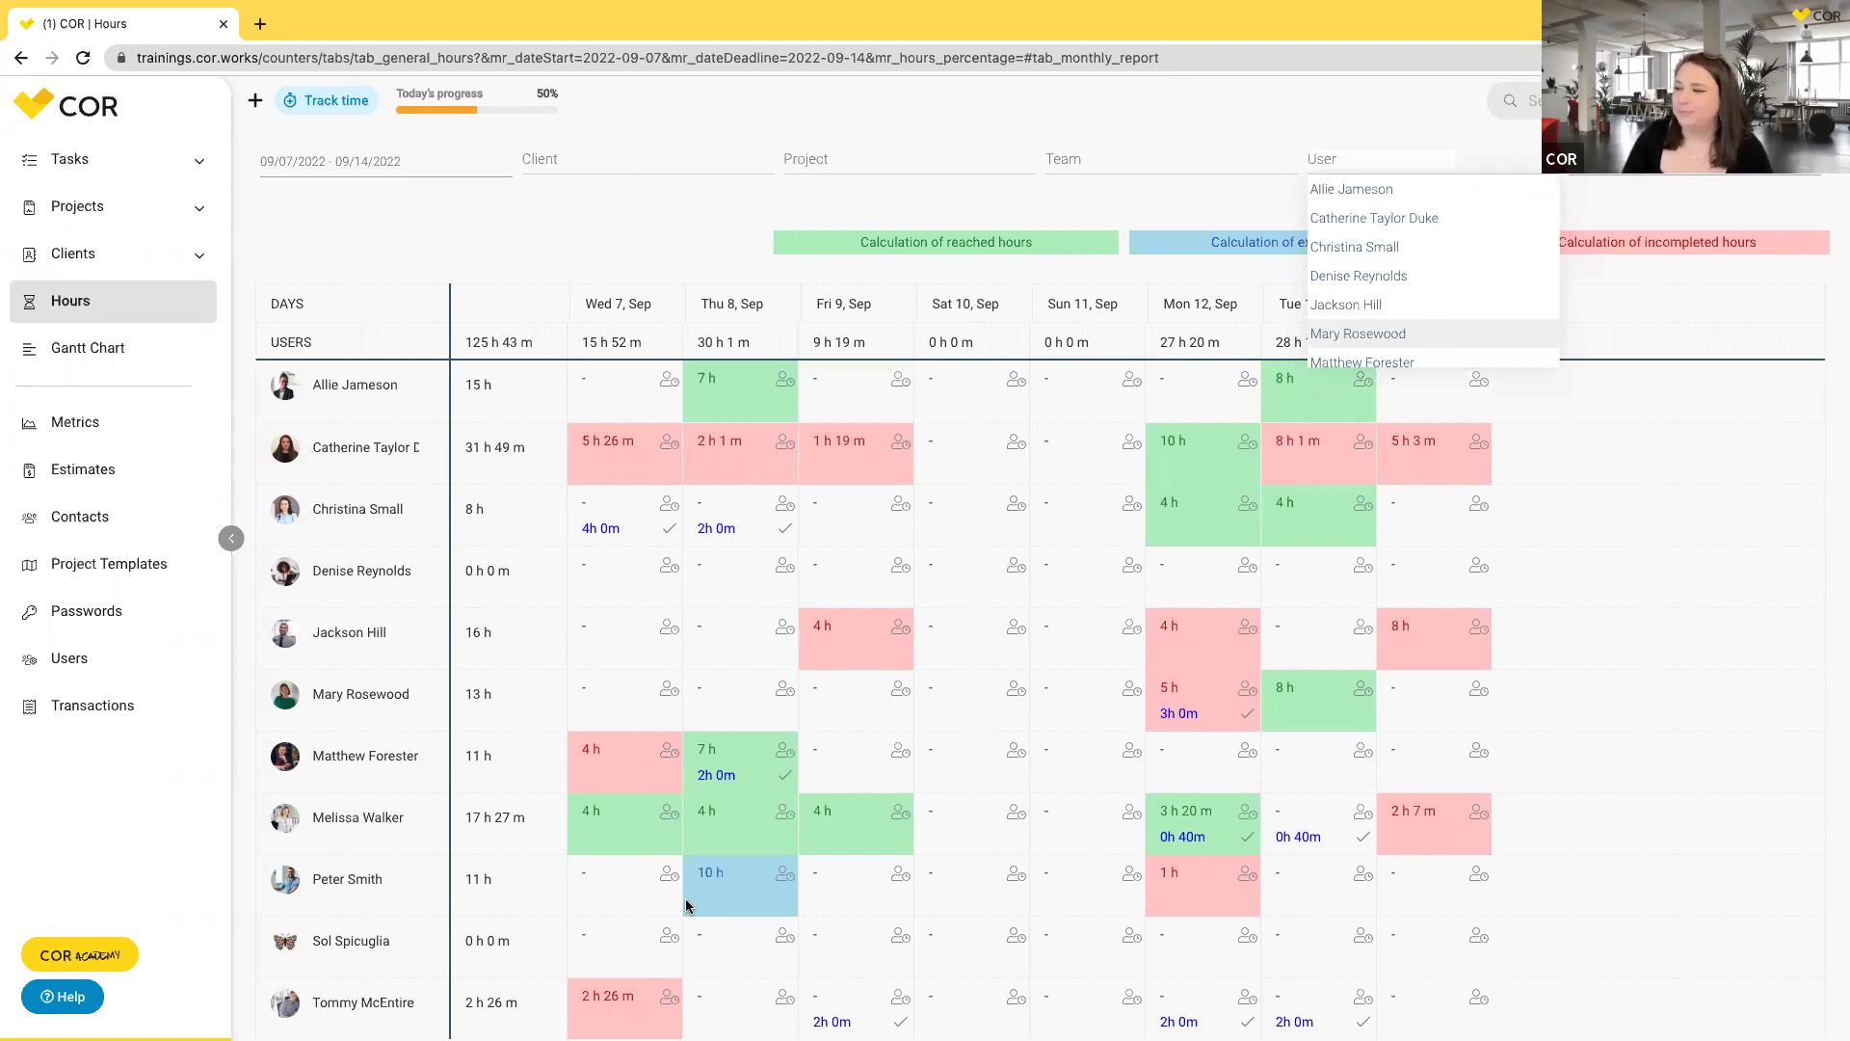
Examine the Finance metrics, including the Revenue by month chart and the chart reliability details.
left_click(96, 420)
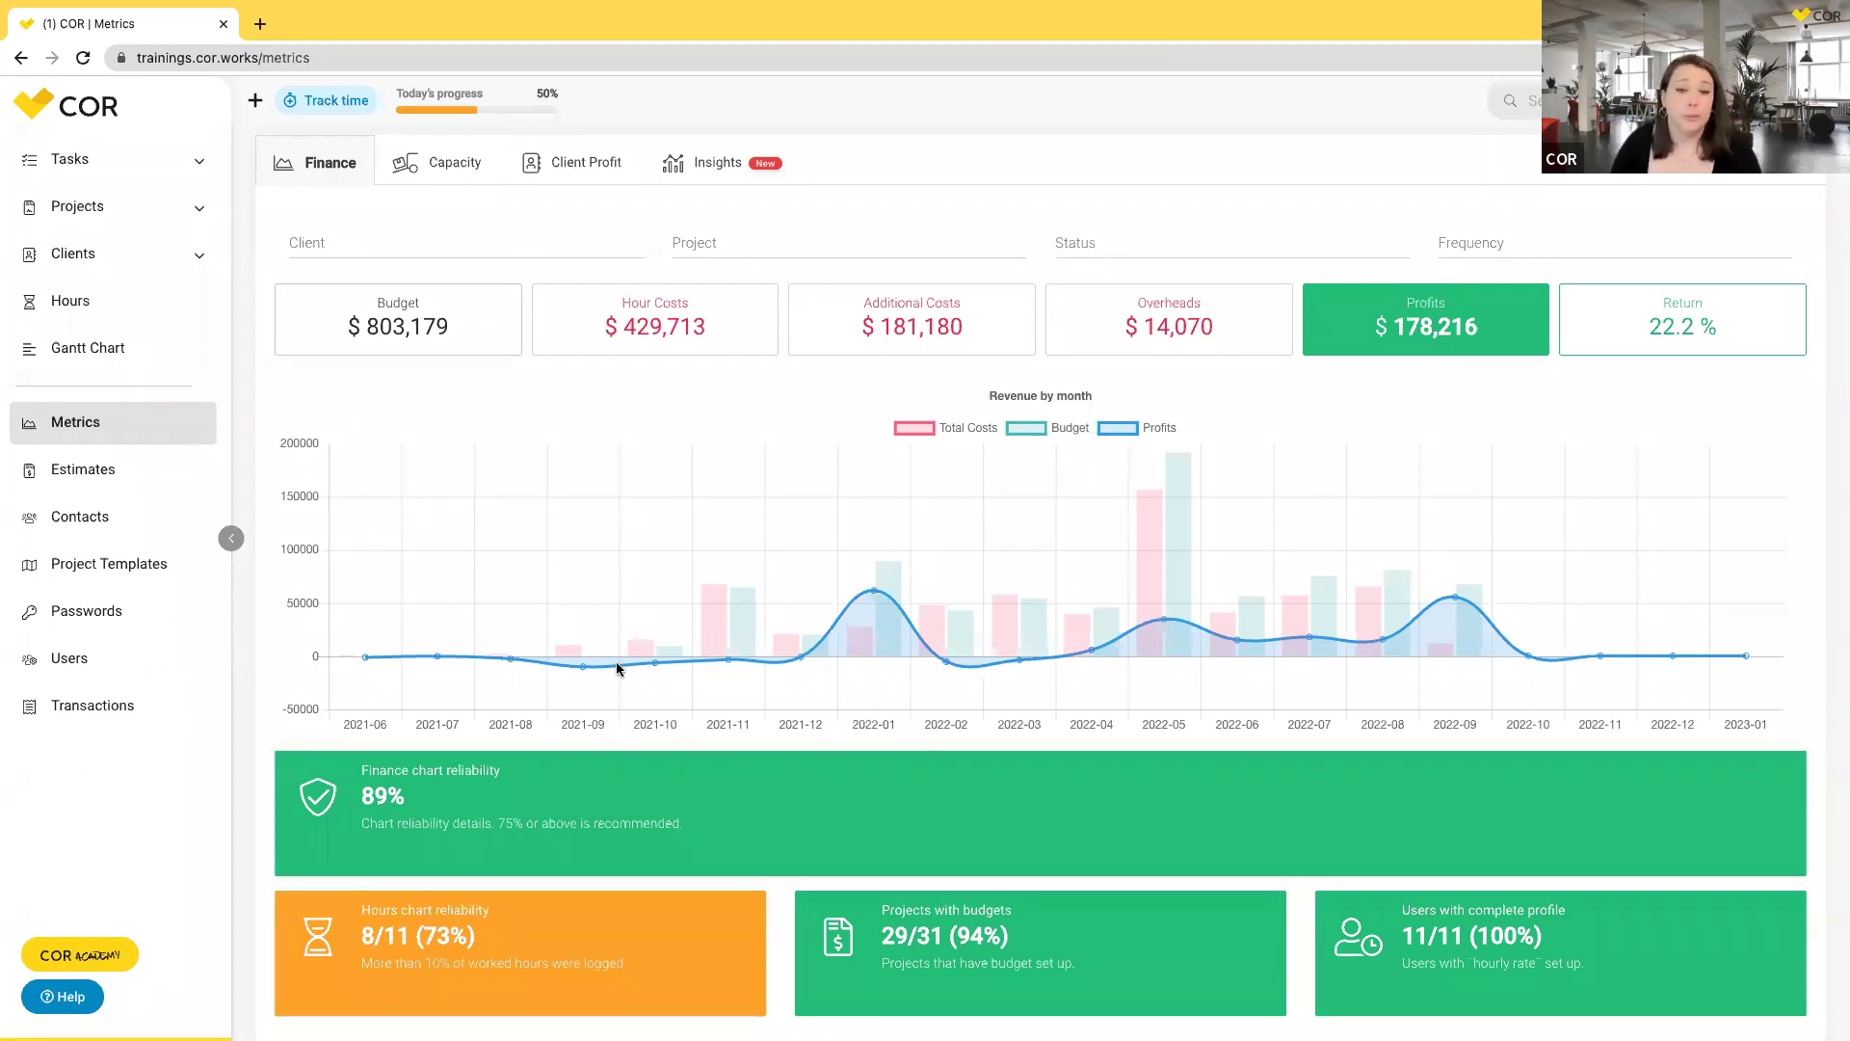
scroll(617, 668, "down", 2)
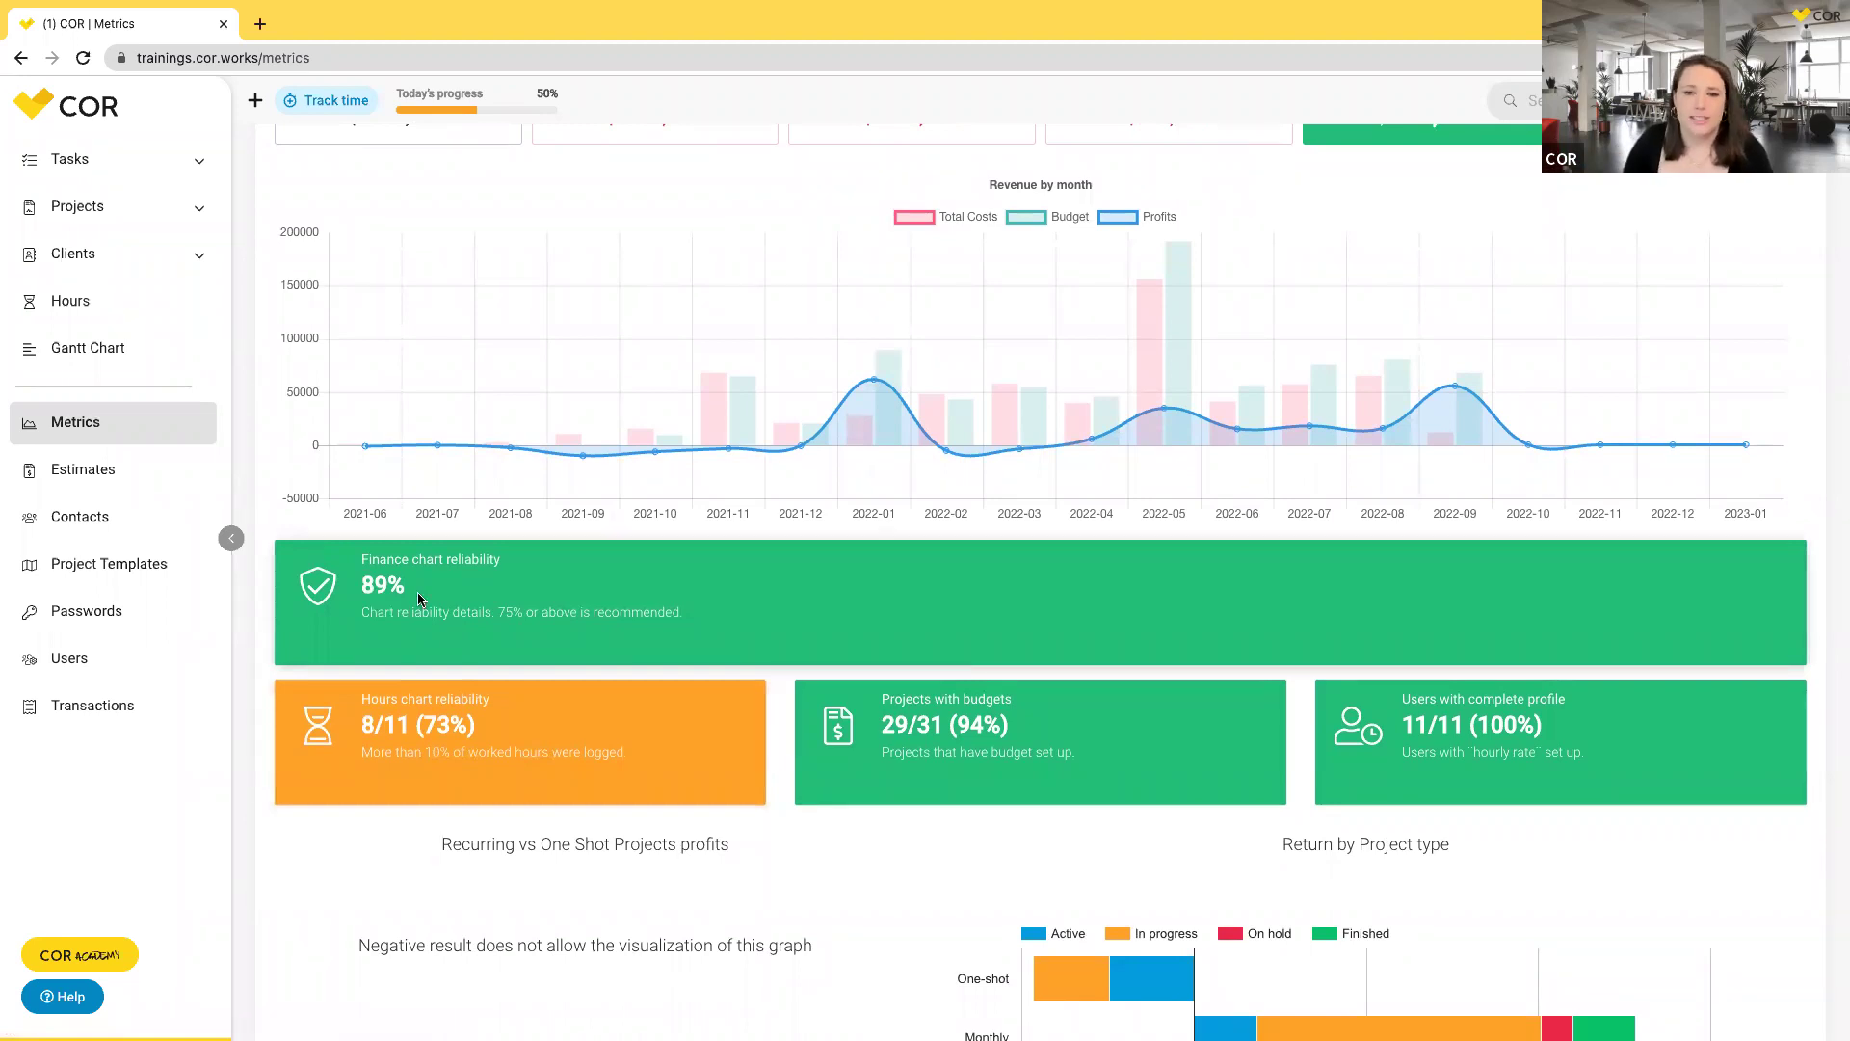
scroll(419, 599, "up", 3)
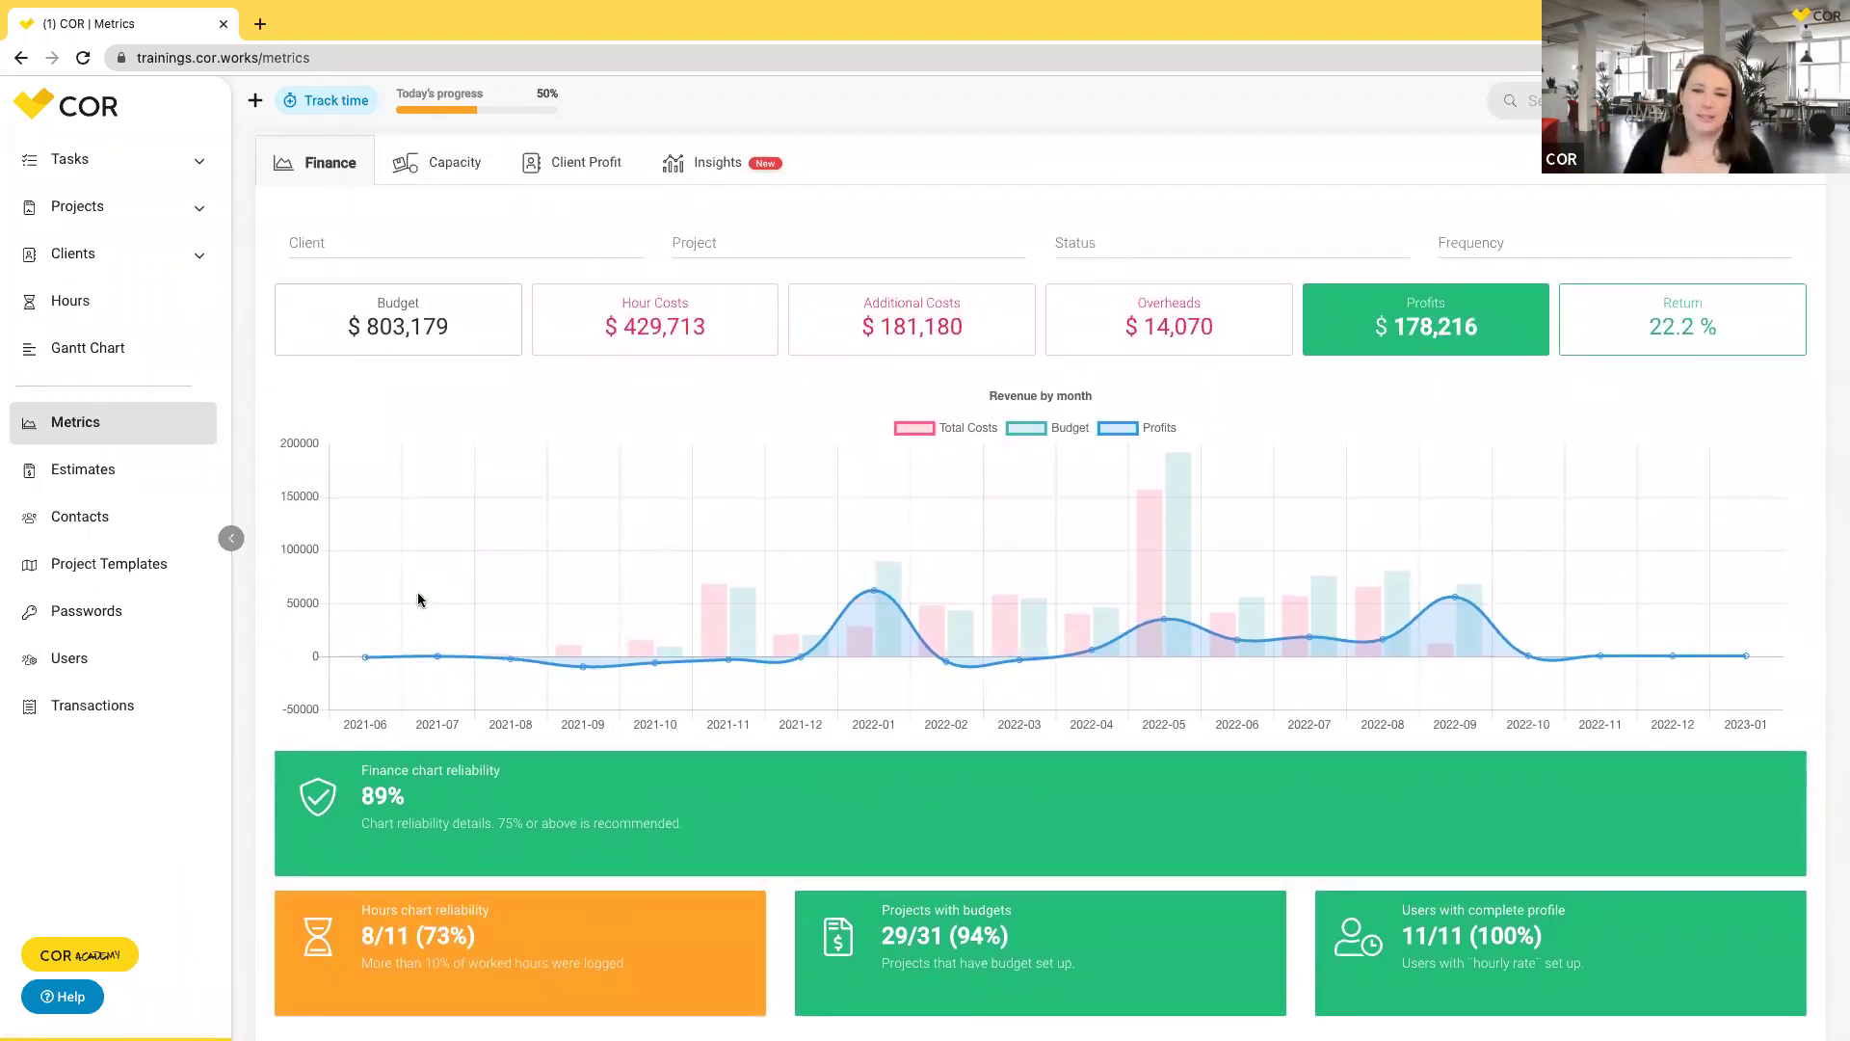
mouse_move(956, 656)
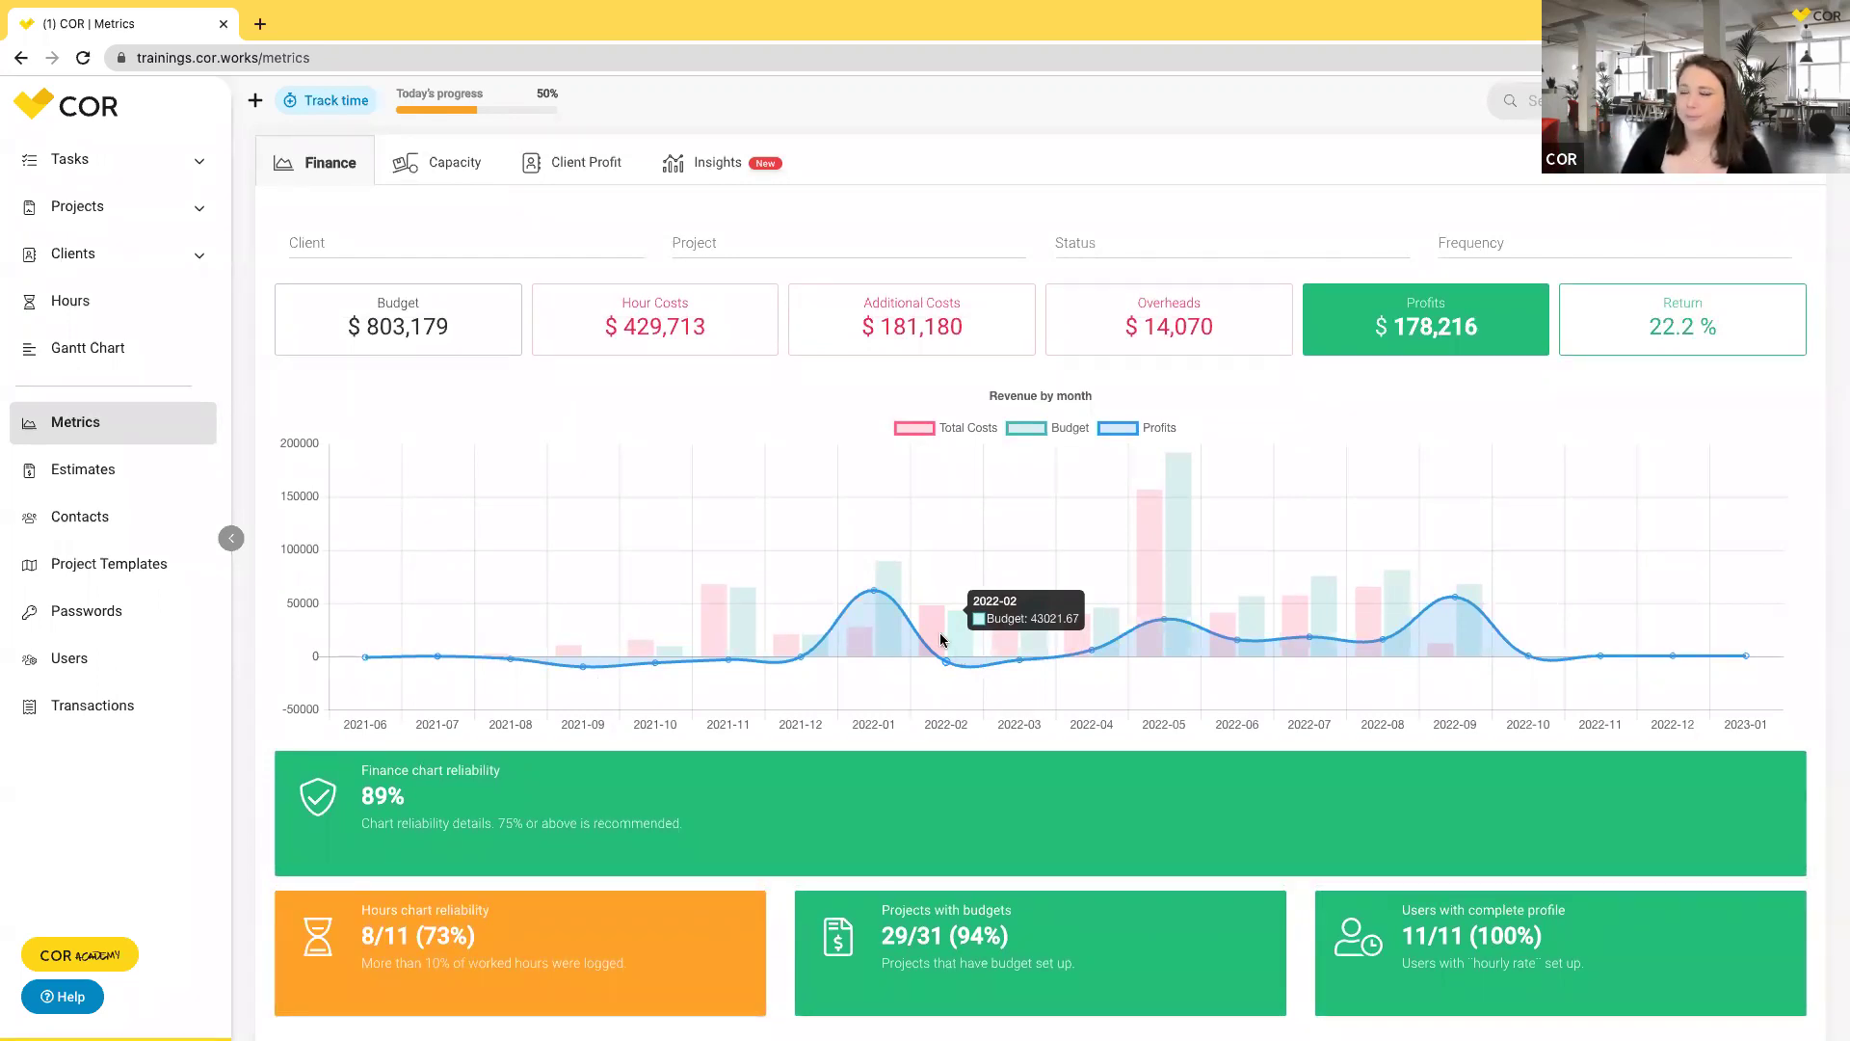
Review the Company insights on profitability, incomes vs costs, company deviation and hourly rate average sold pricing.
left_click(708, 168)
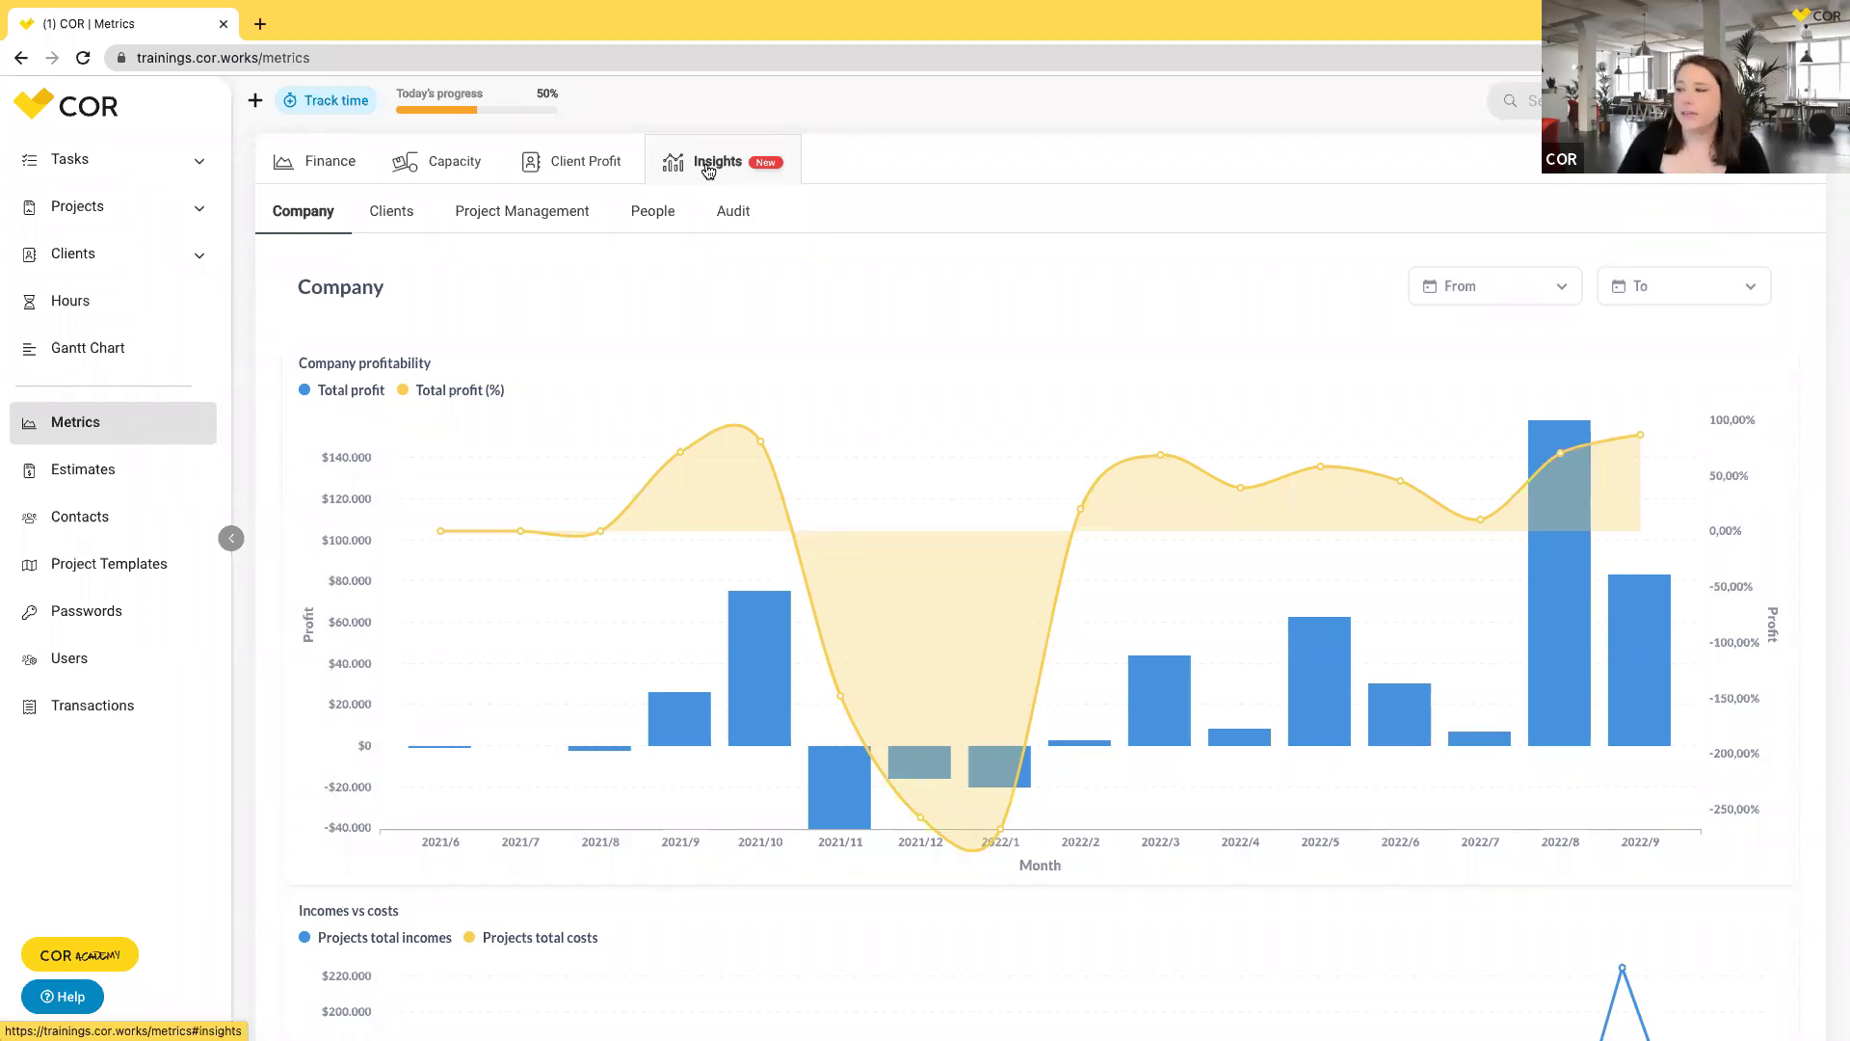
scroll(699, 396, "down", 2)
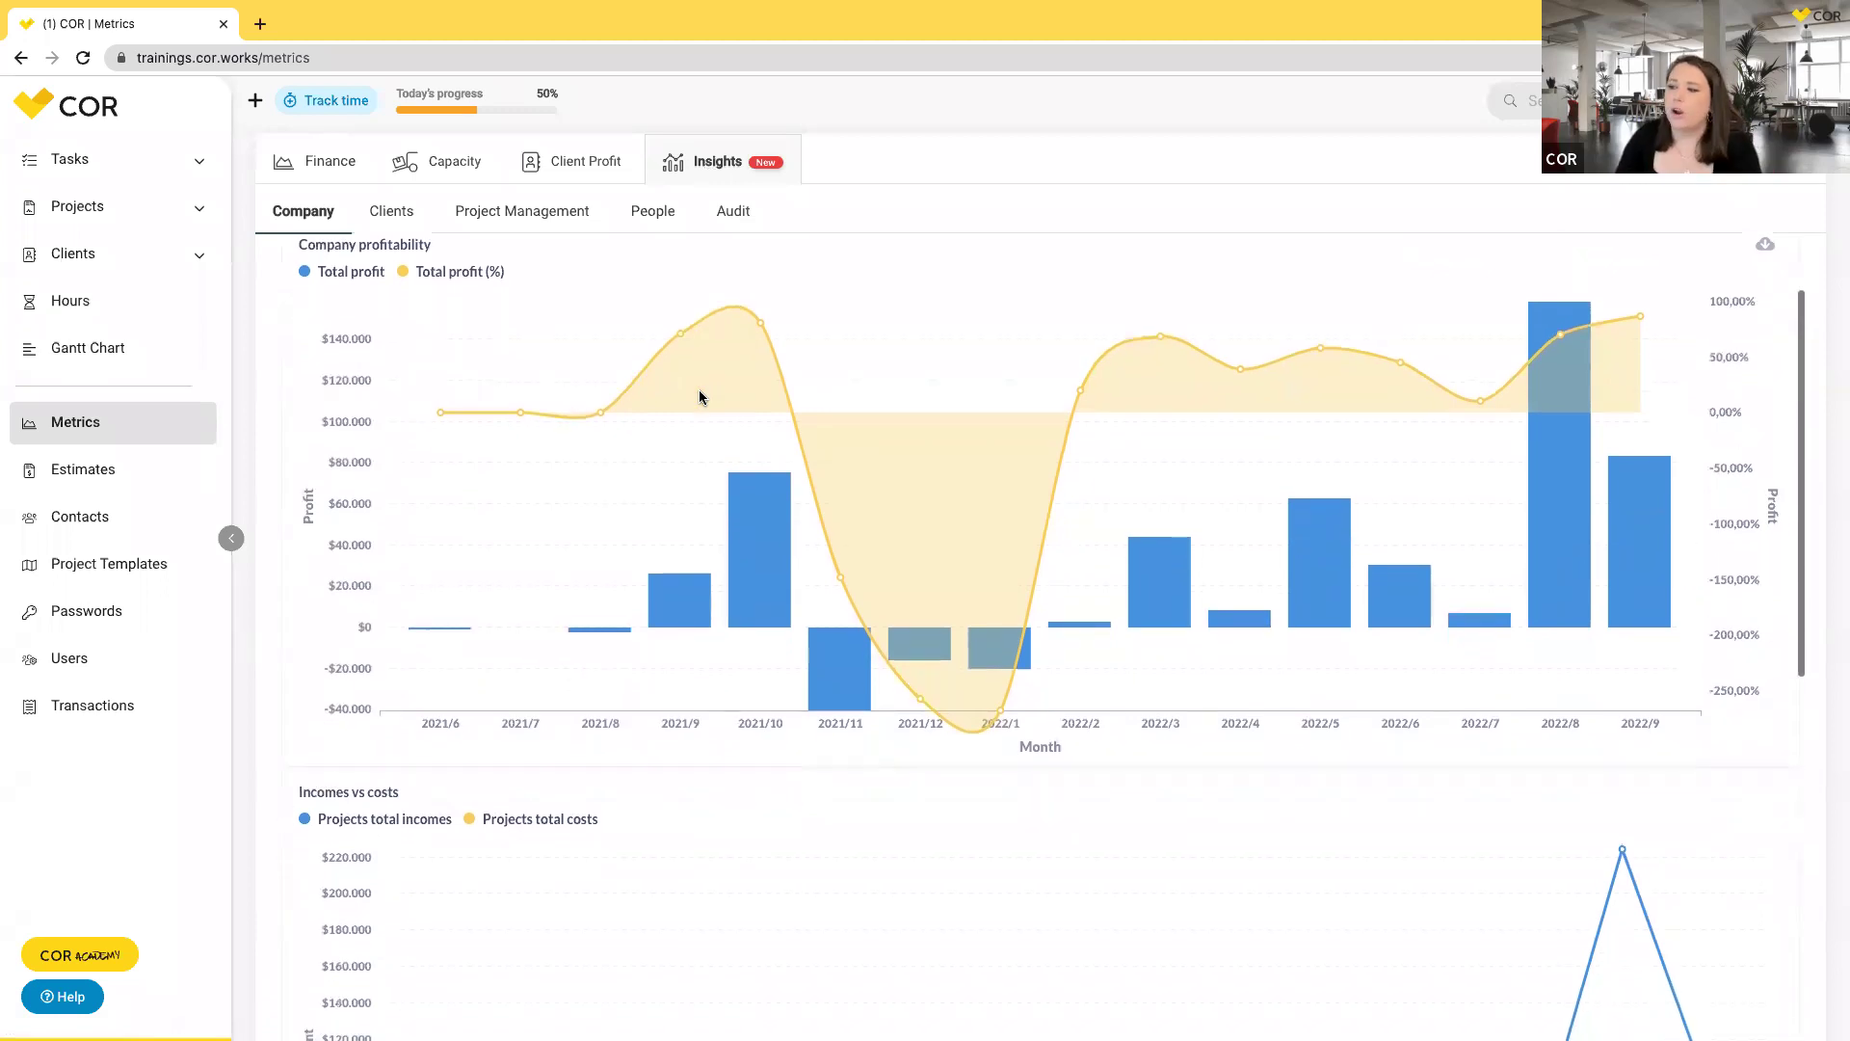
scroll(700, 396, "down", 9)
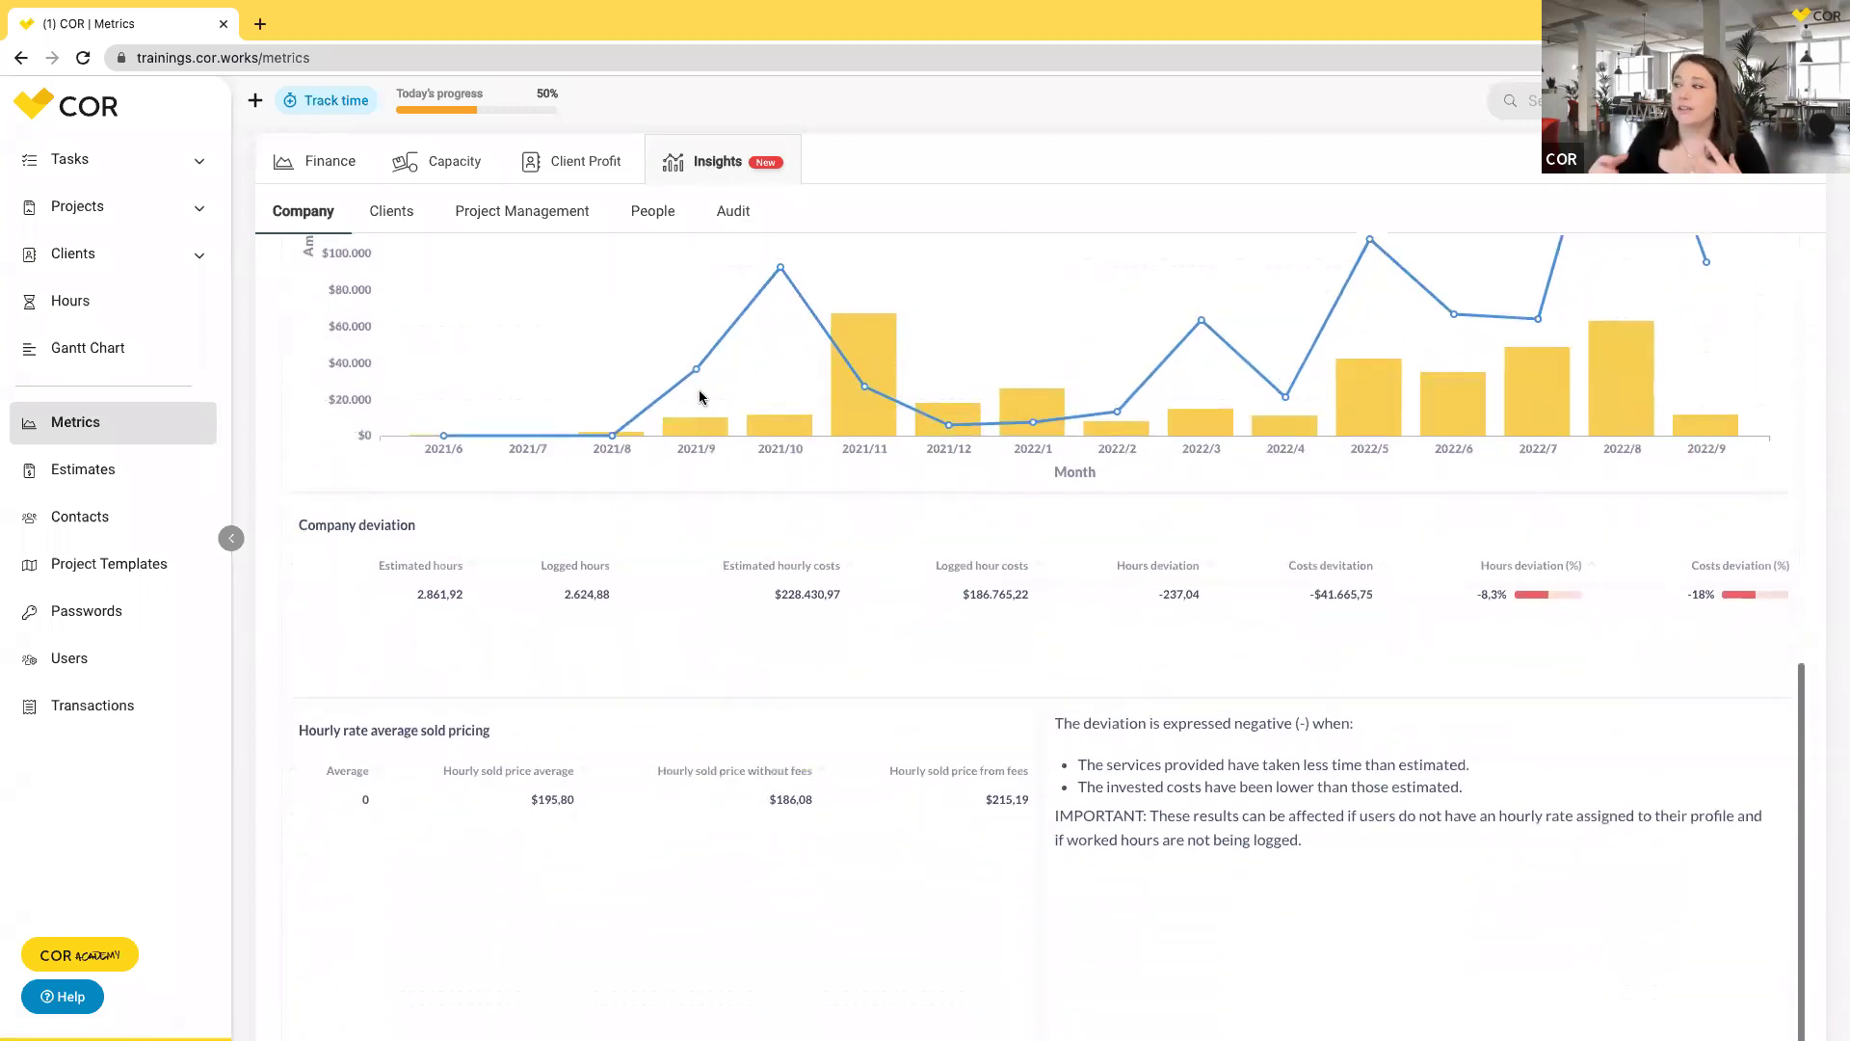